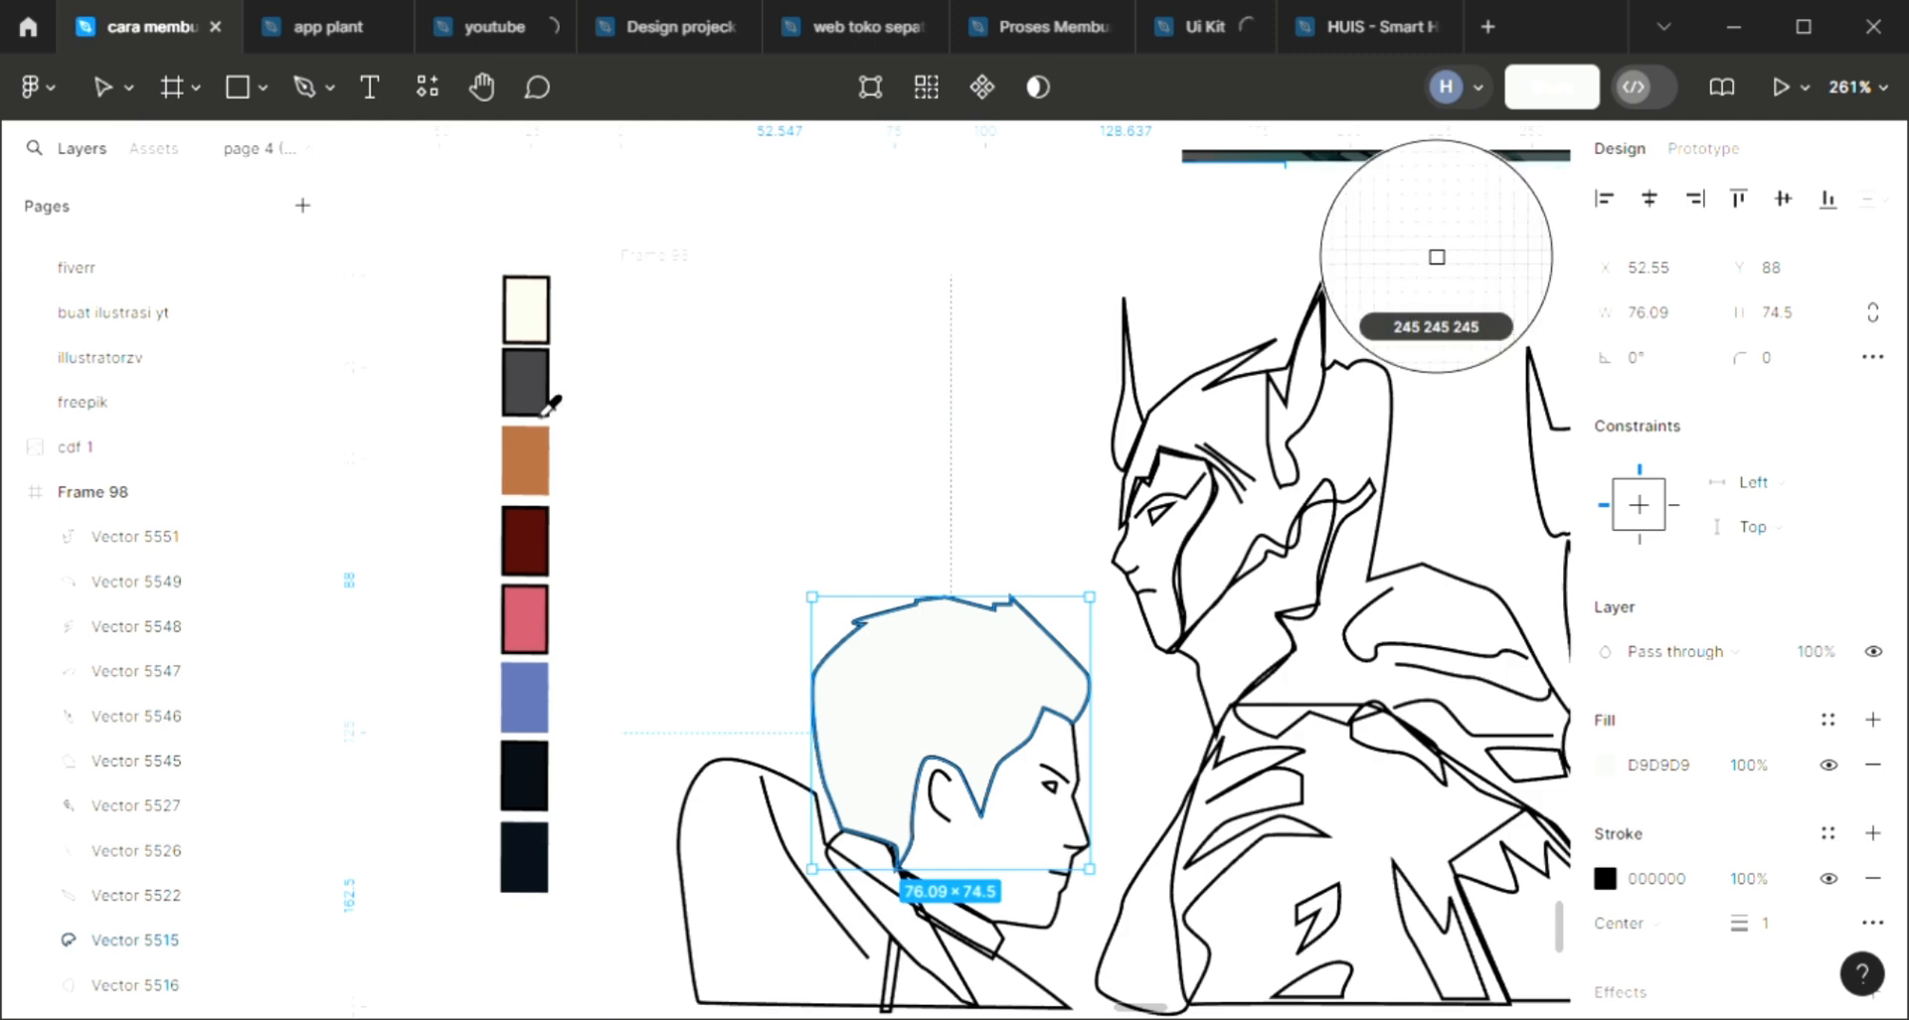
# Fill the short-haired man's hair shape with the near-black palette colour 090D14 and deselect it
pyautogui.click(535, 781)
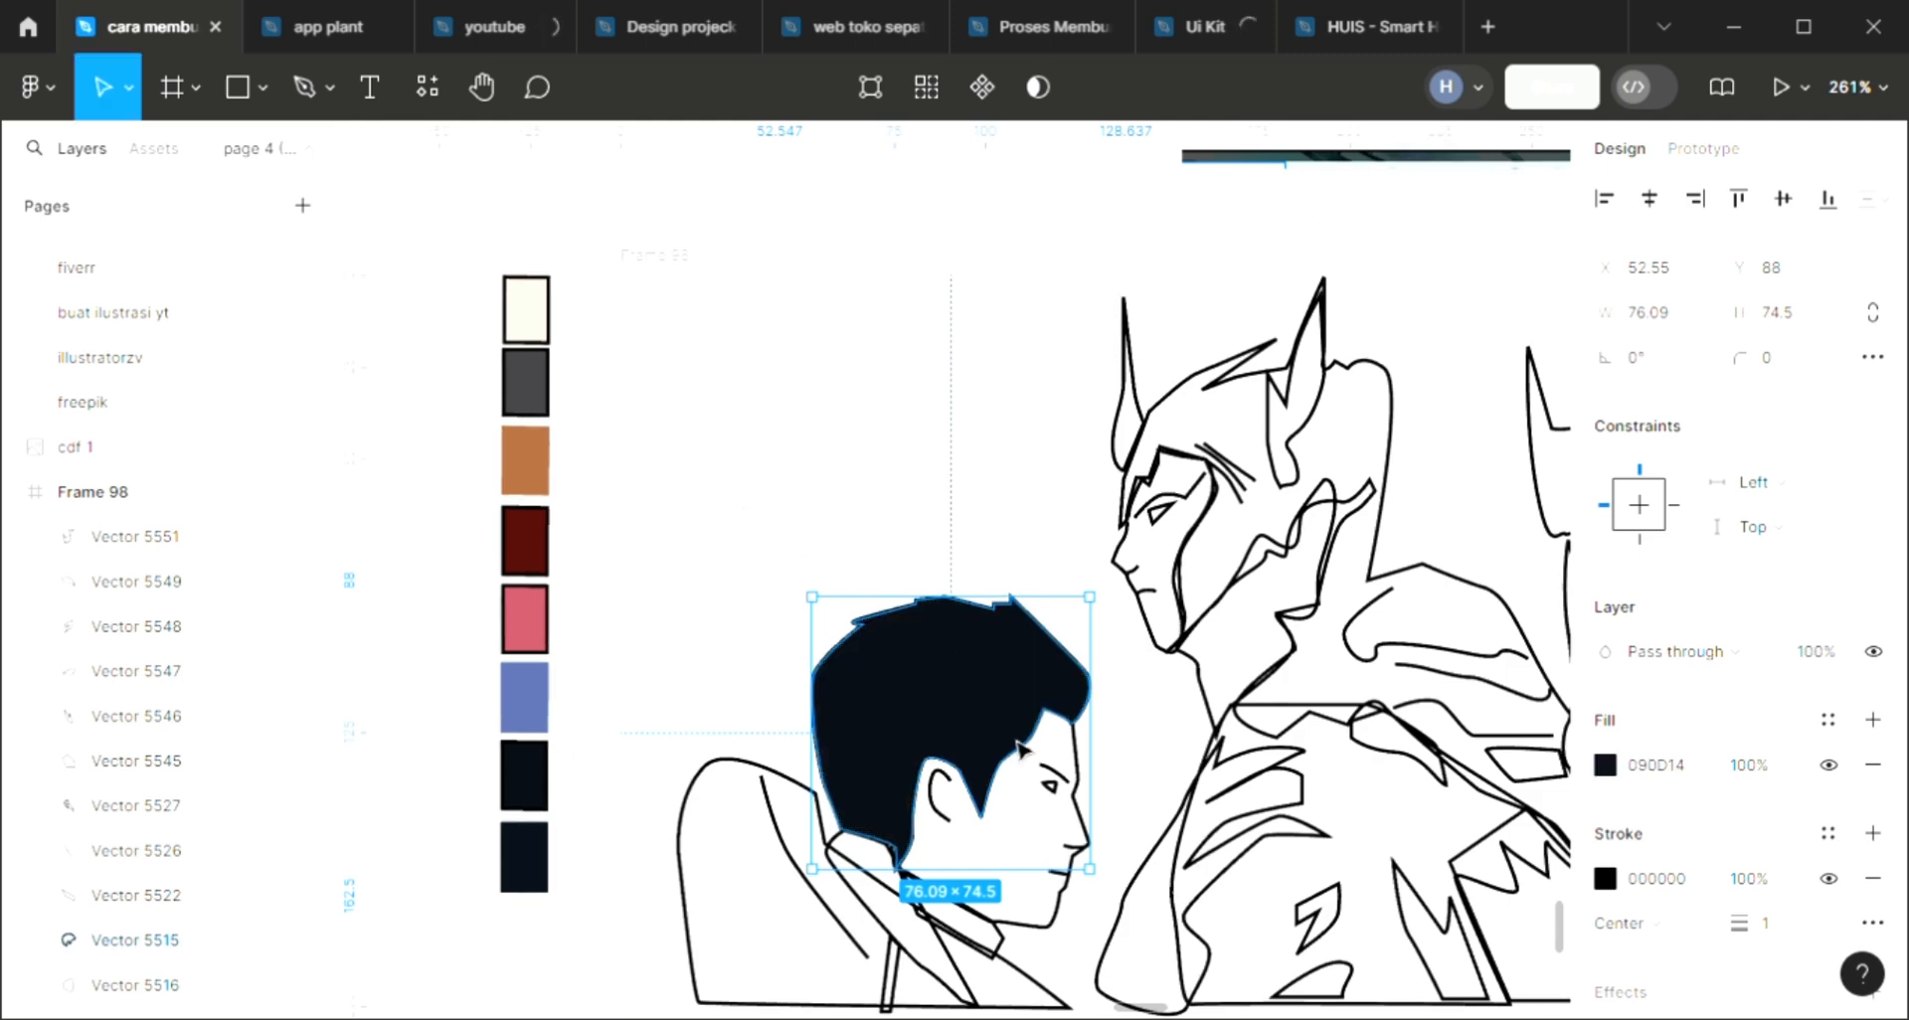
pyautogui.press('Escape')
# Add a fill to the short-haired man's face outline and send the shape behind his hair, eye and ear lines
pyautogui.scroll(-2, 1054, 861)
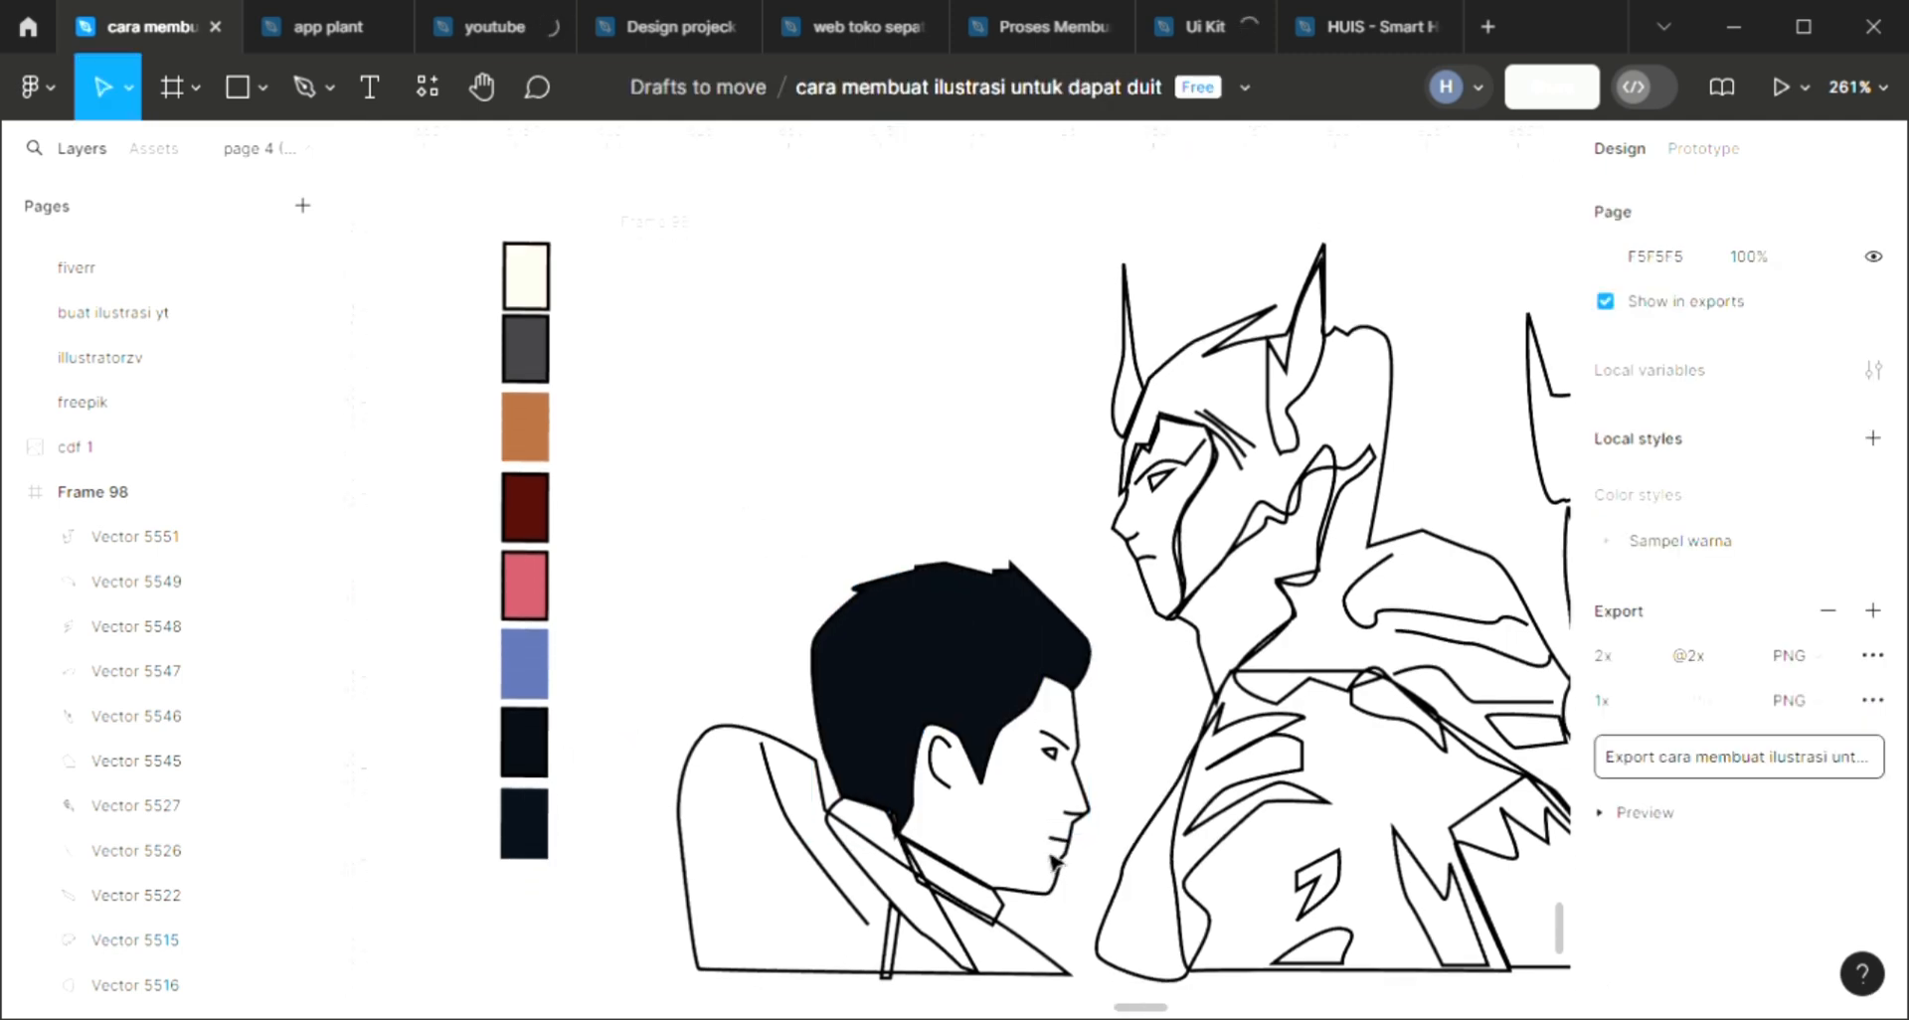
pyautogui.hscroll(3, 1054, 861)
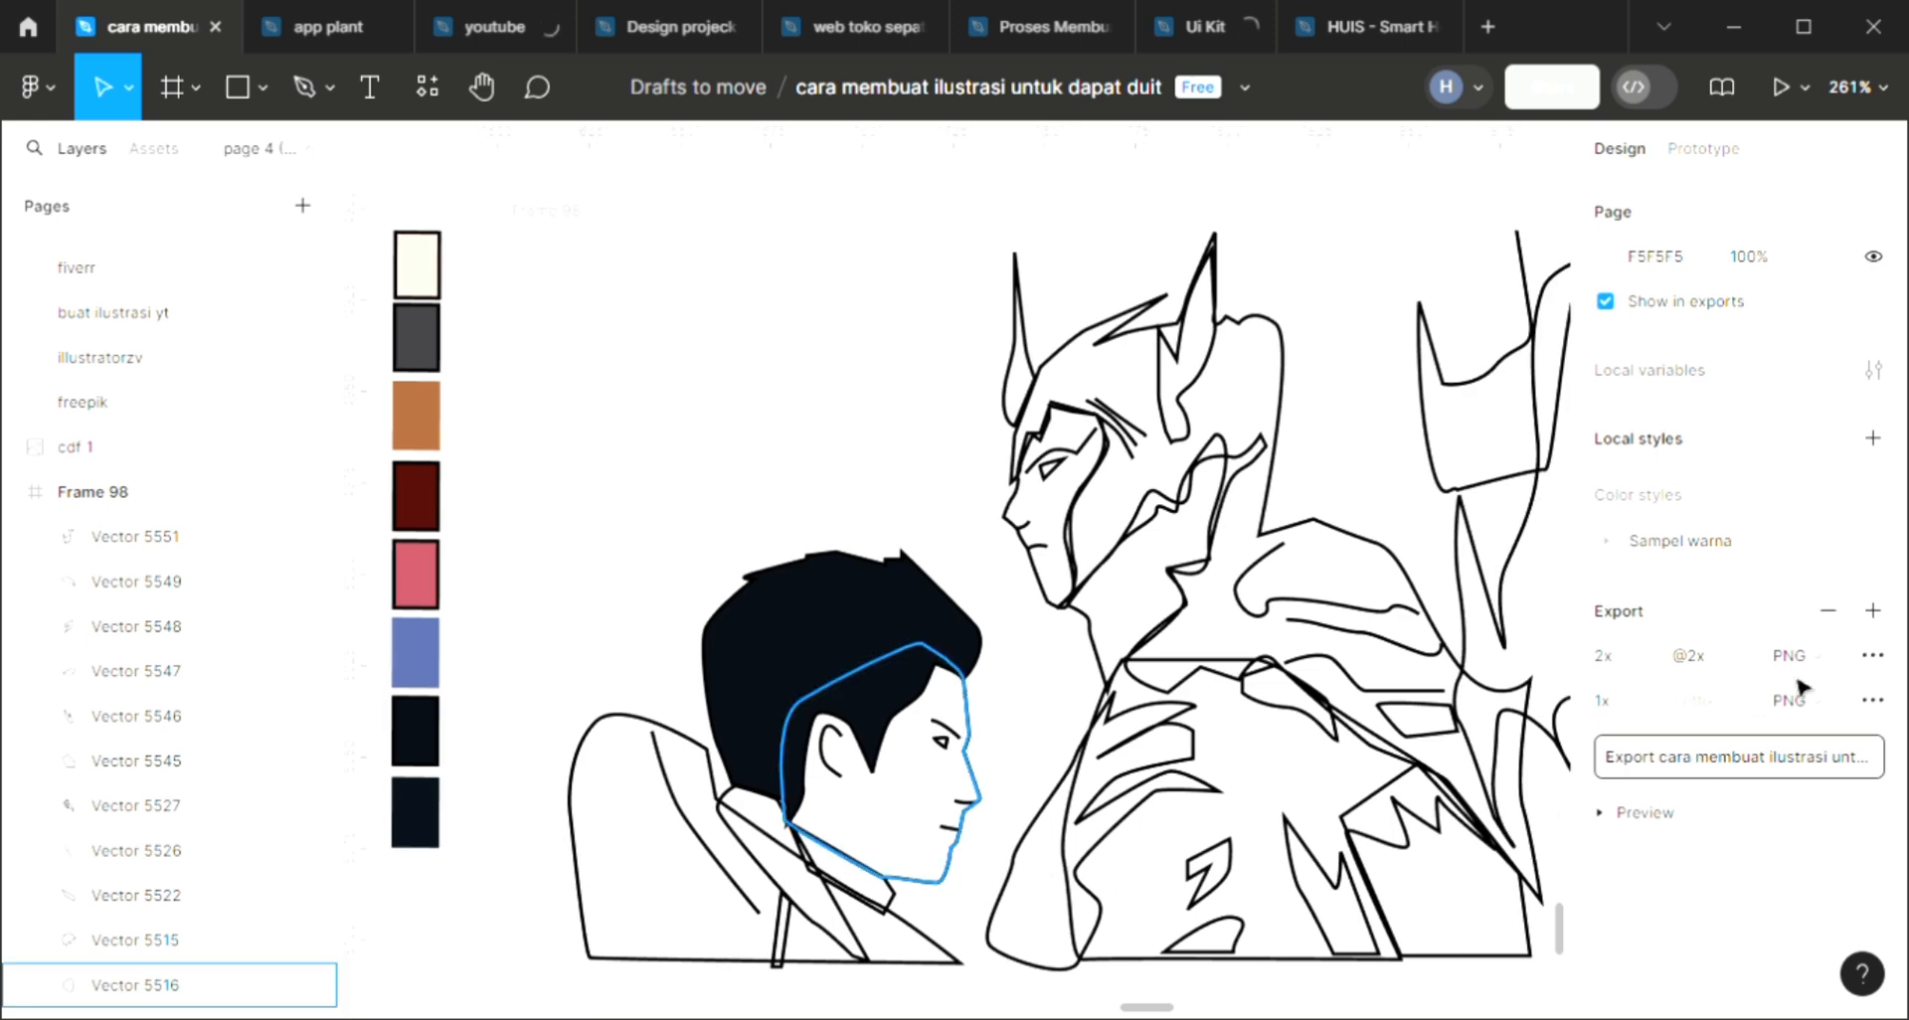
pyautogui.click(1875, 720)
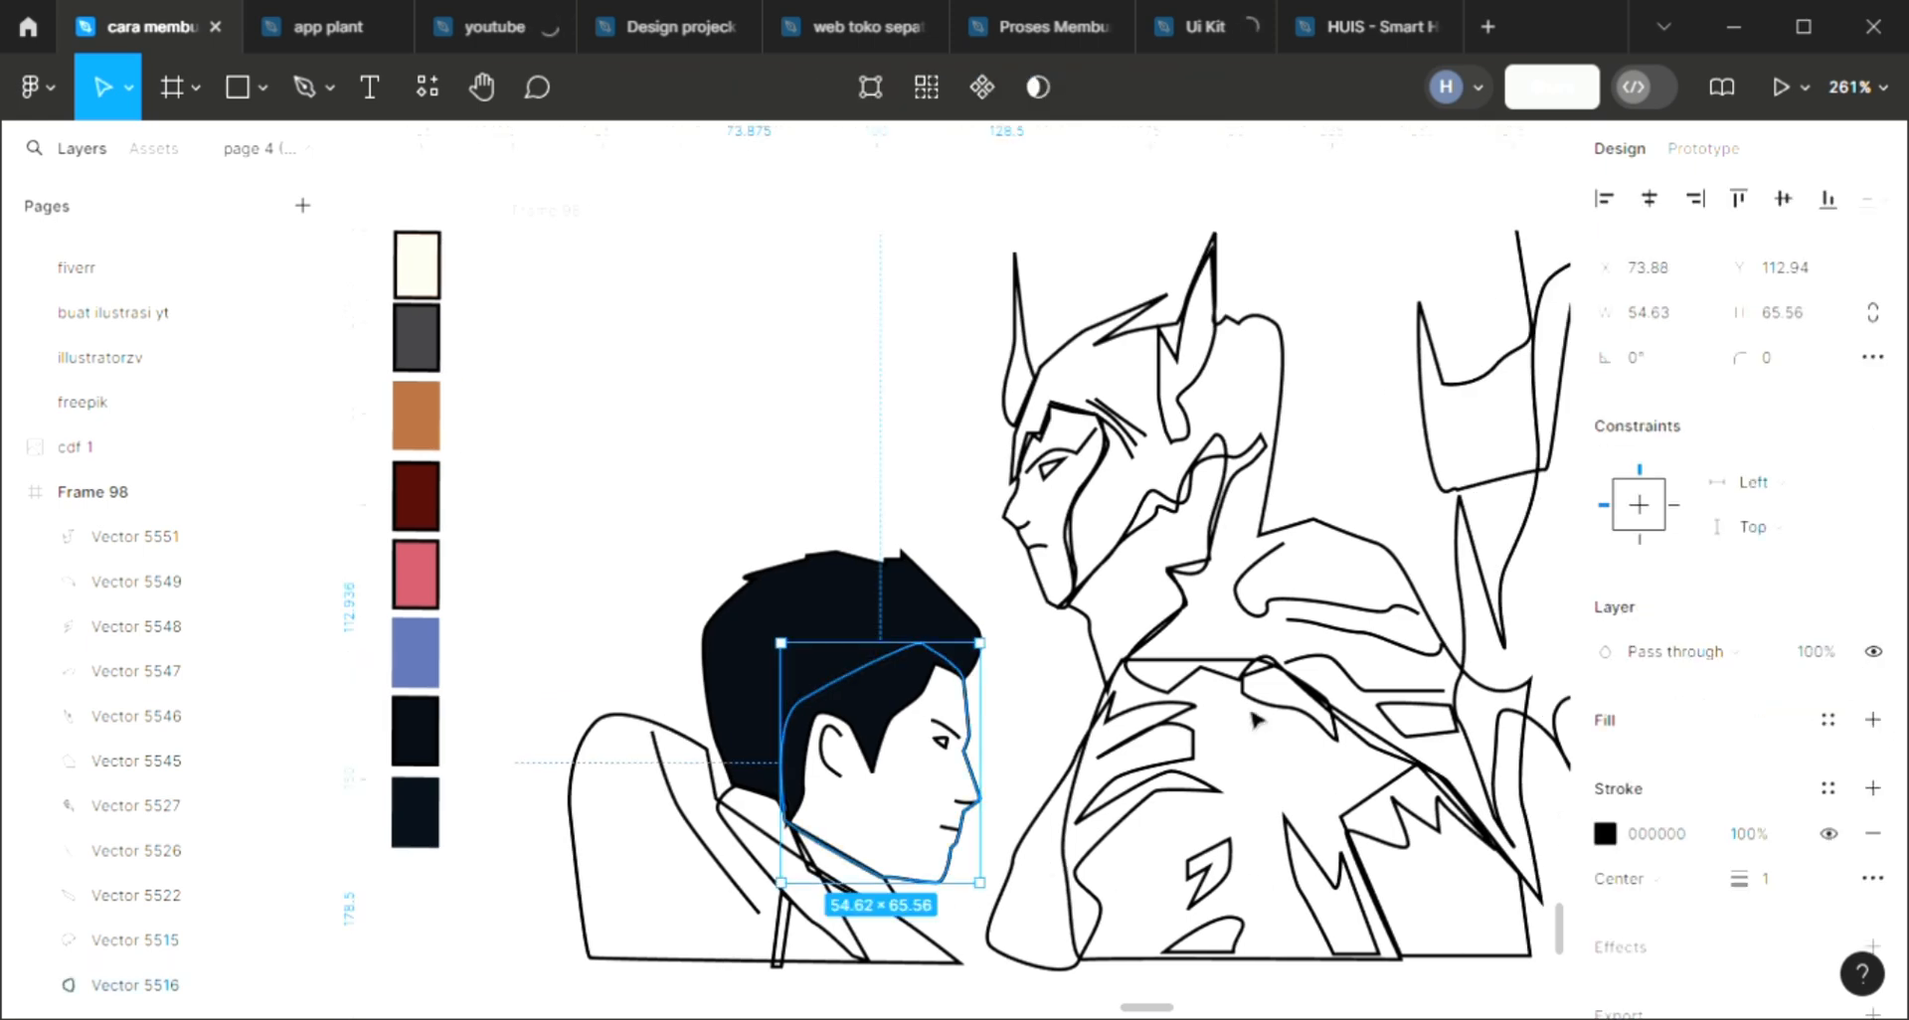
pyautogui.hscroll(-3, 1223, 706)
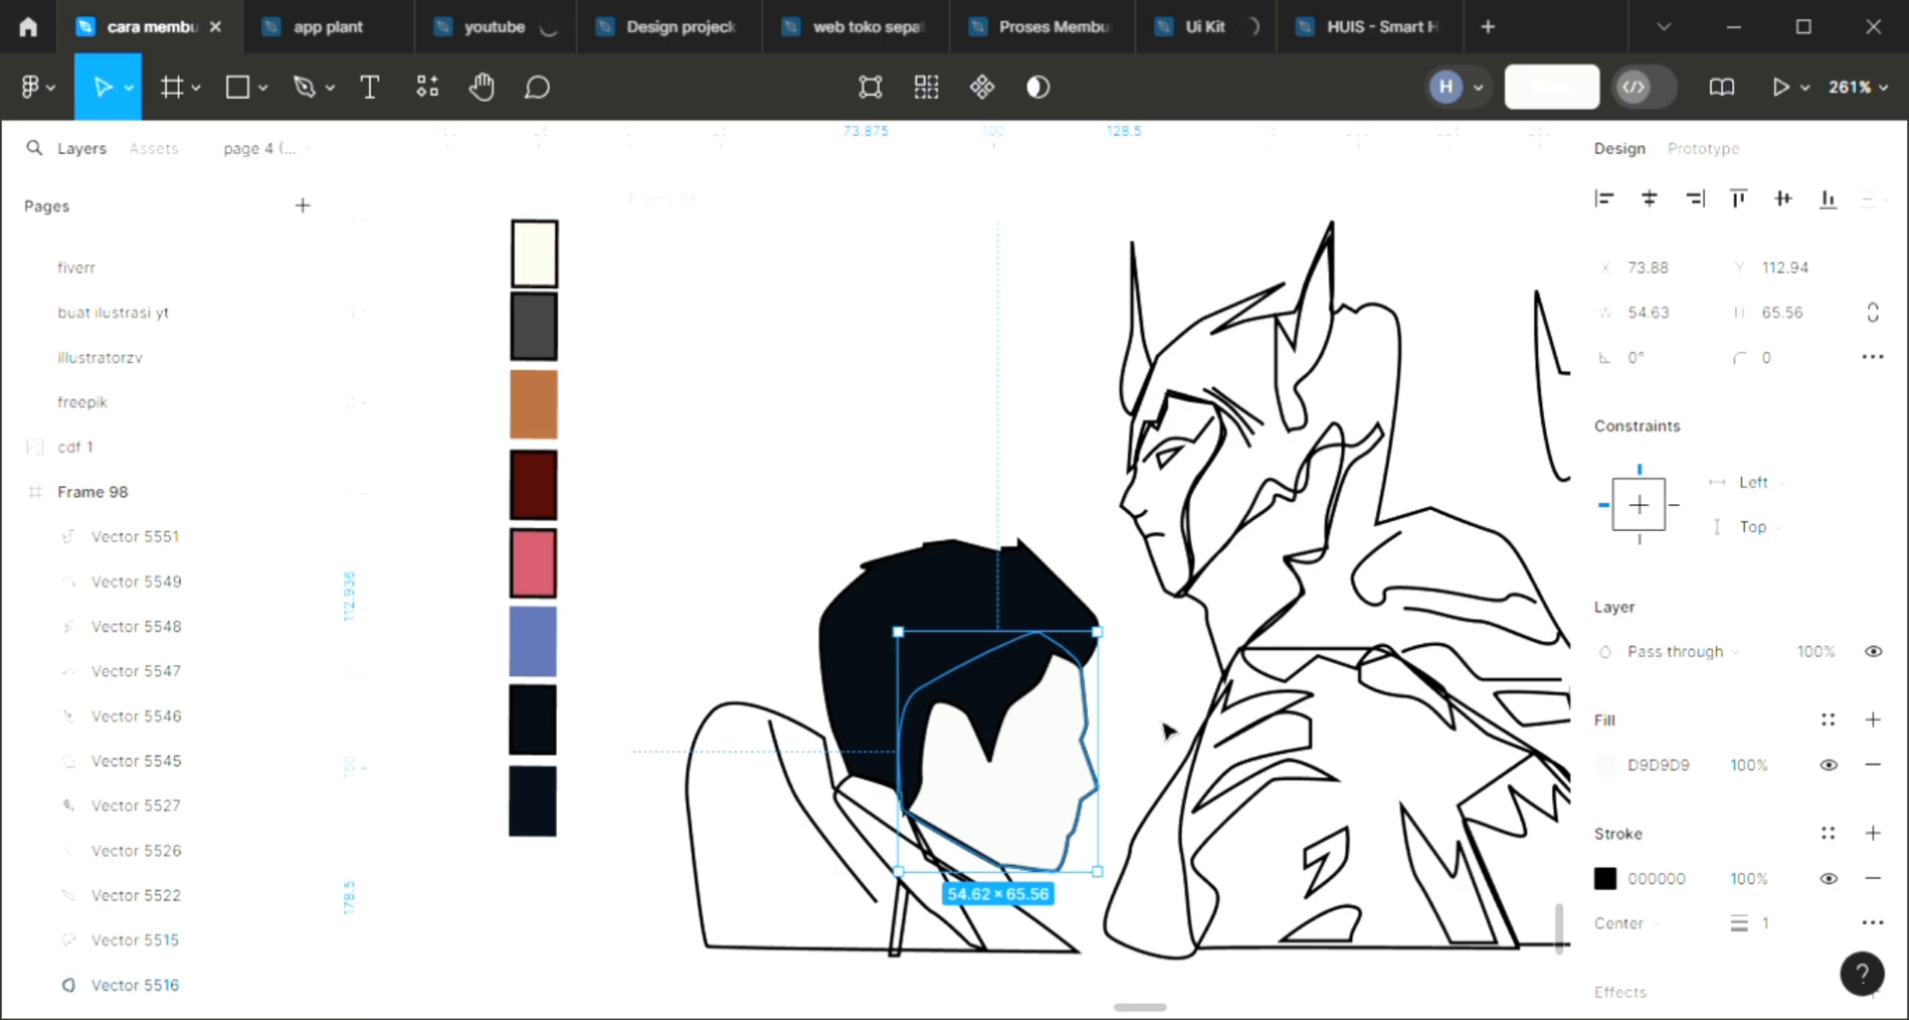
pyautogui.press('[')
# Sample the cream colour FFE2D3 for the man's face fill, and darken it to the skin tone F4CEBA
pyautogui.press('i')
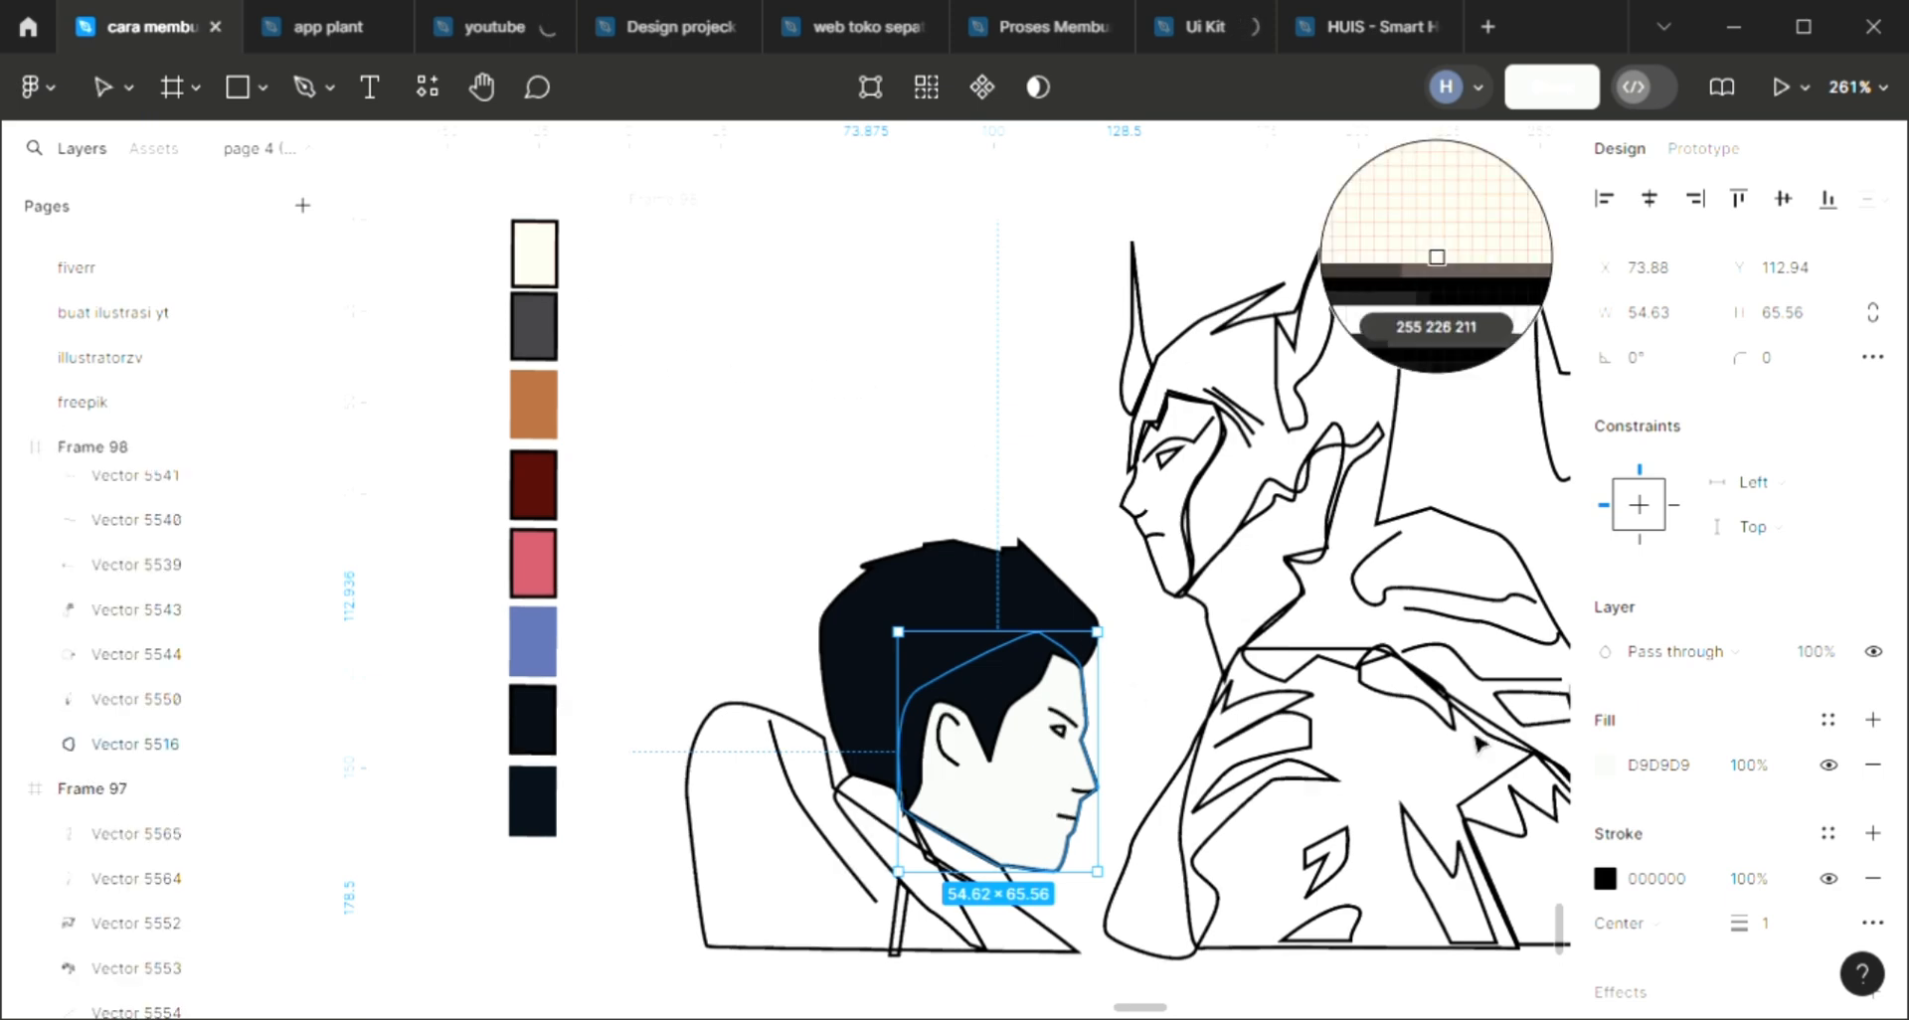
pyautogui.click(1437, 257)
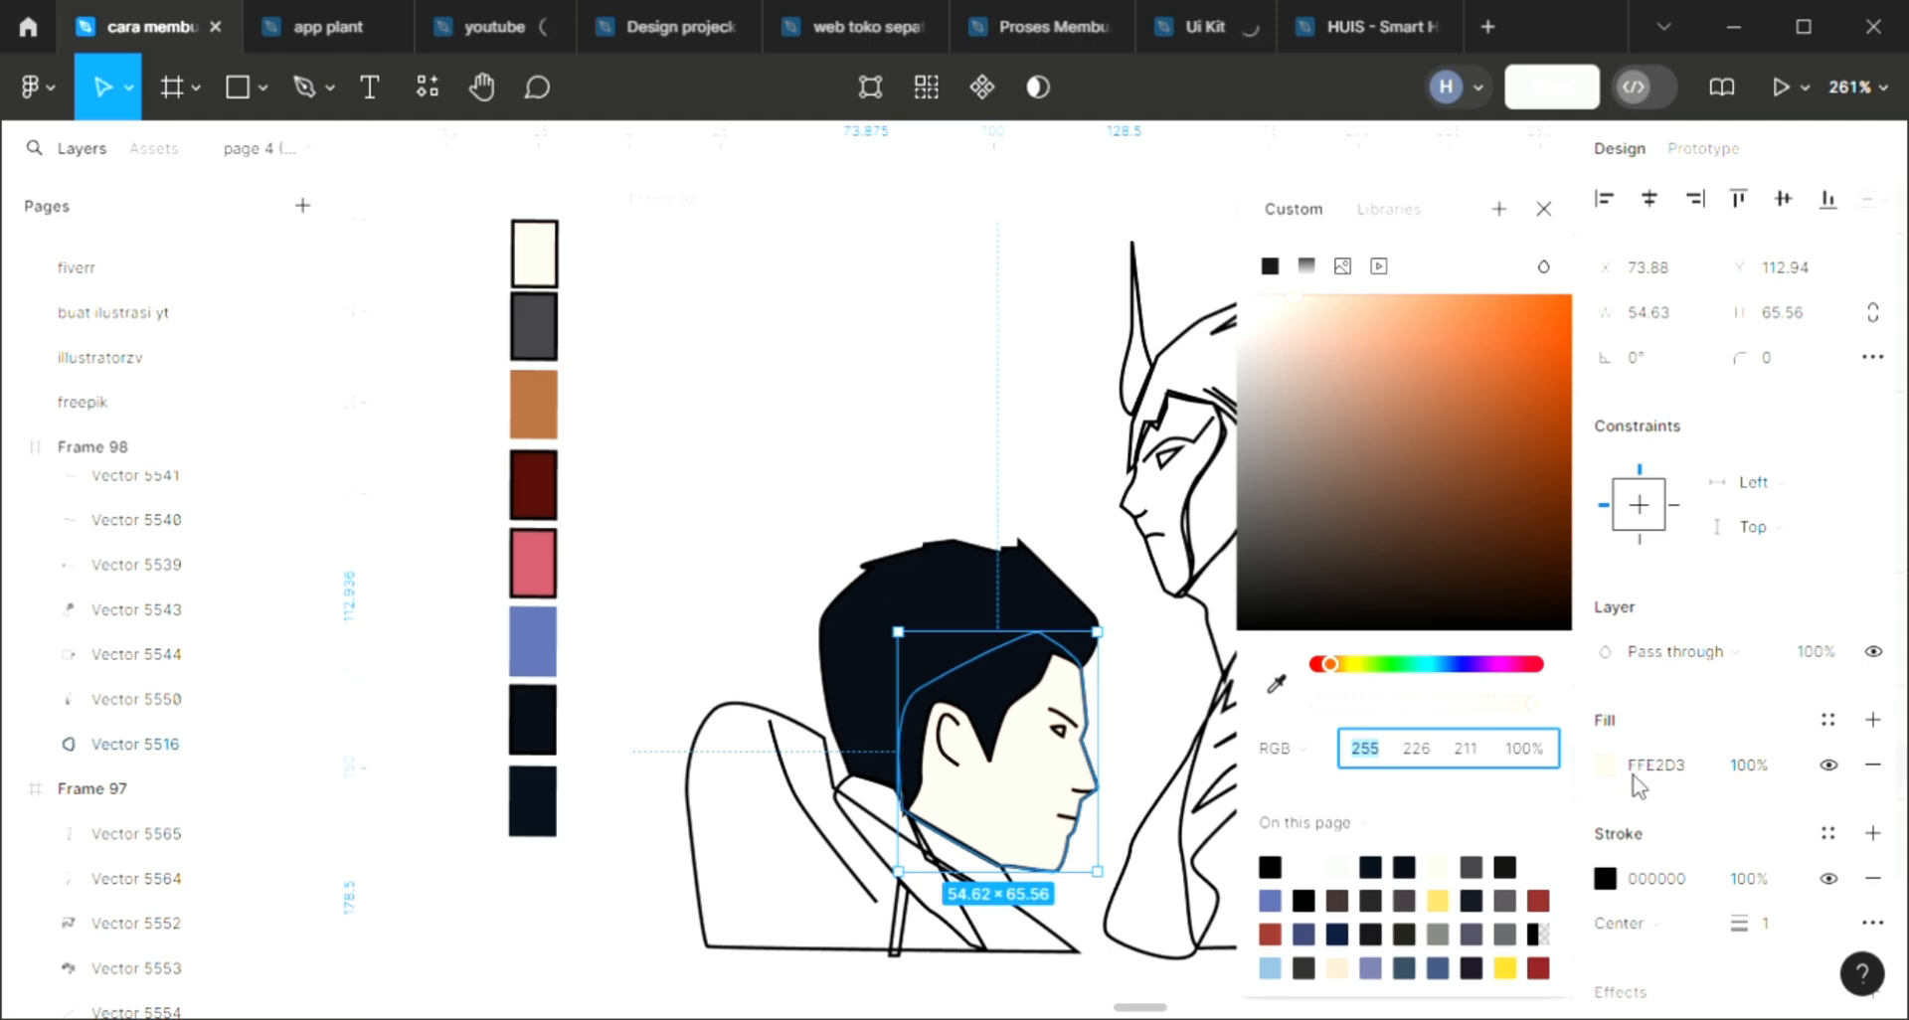
pyautogui.moveTo(1323, 331); pyautogui.dragTo(1367, 310)
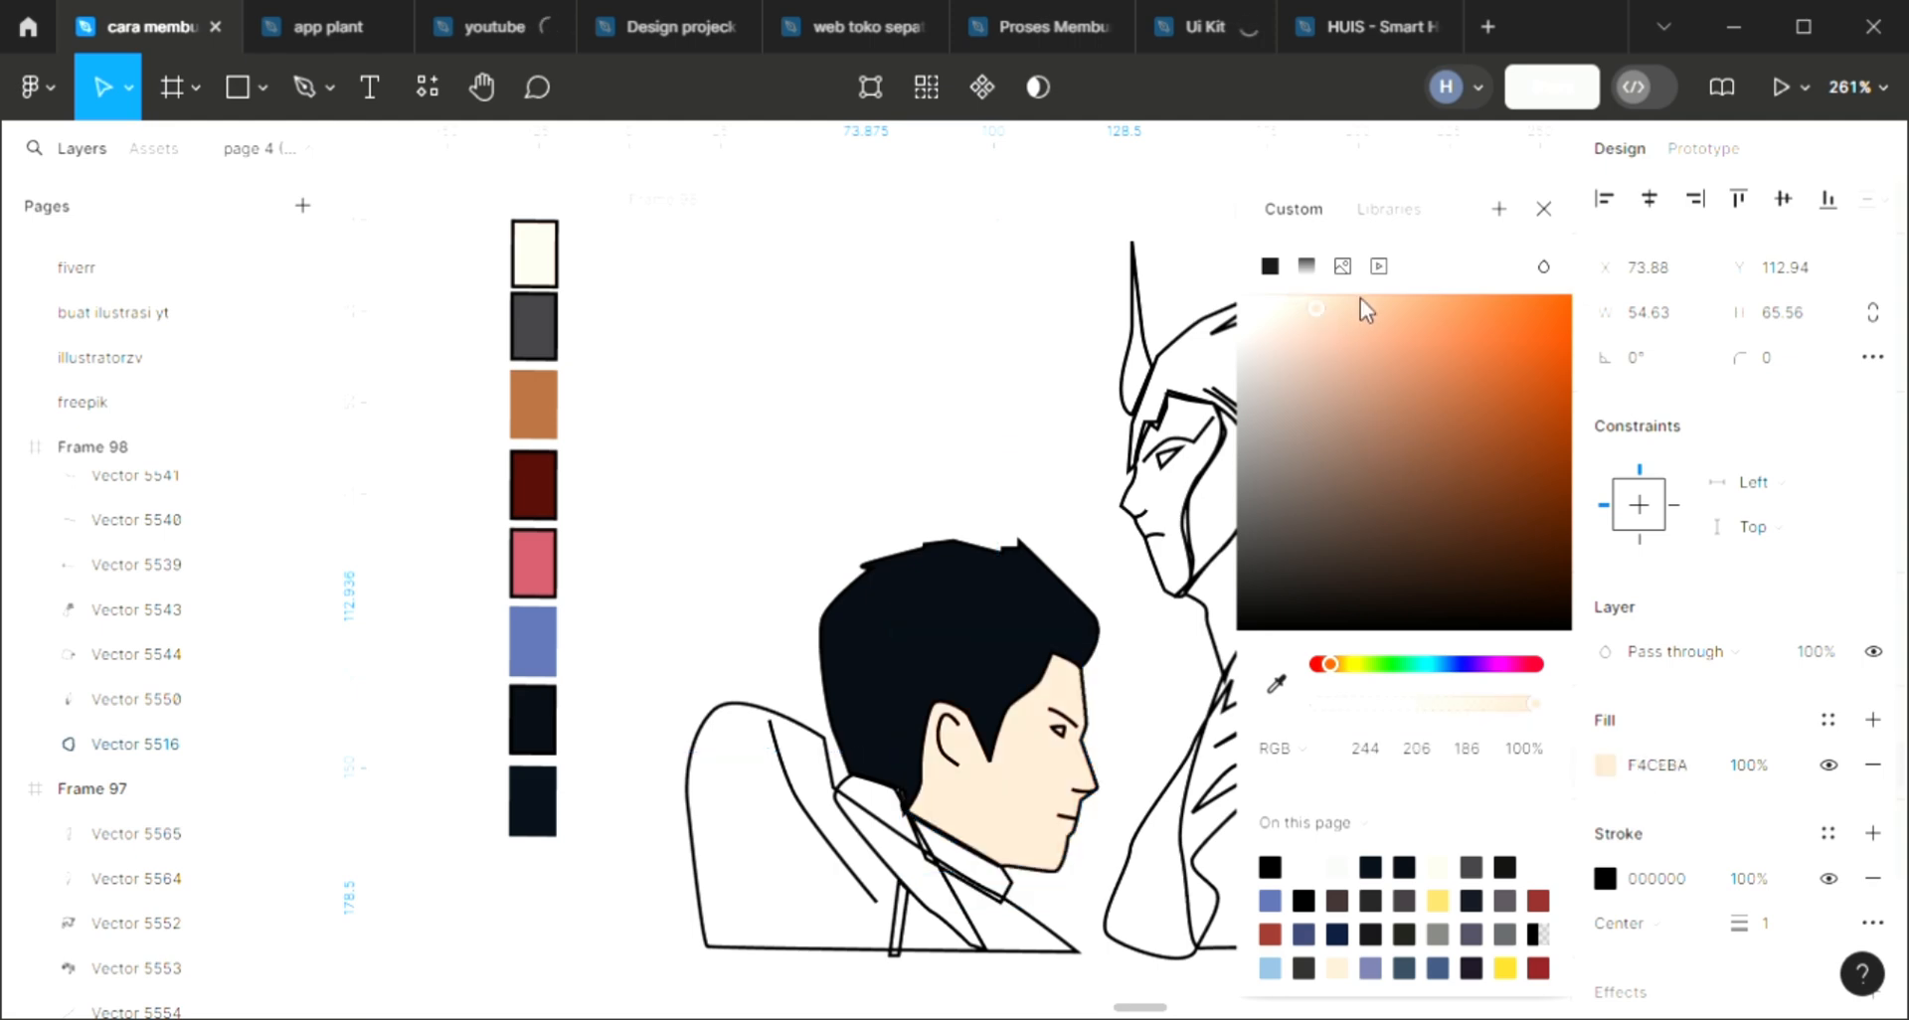
pyautogui.press('Escape')
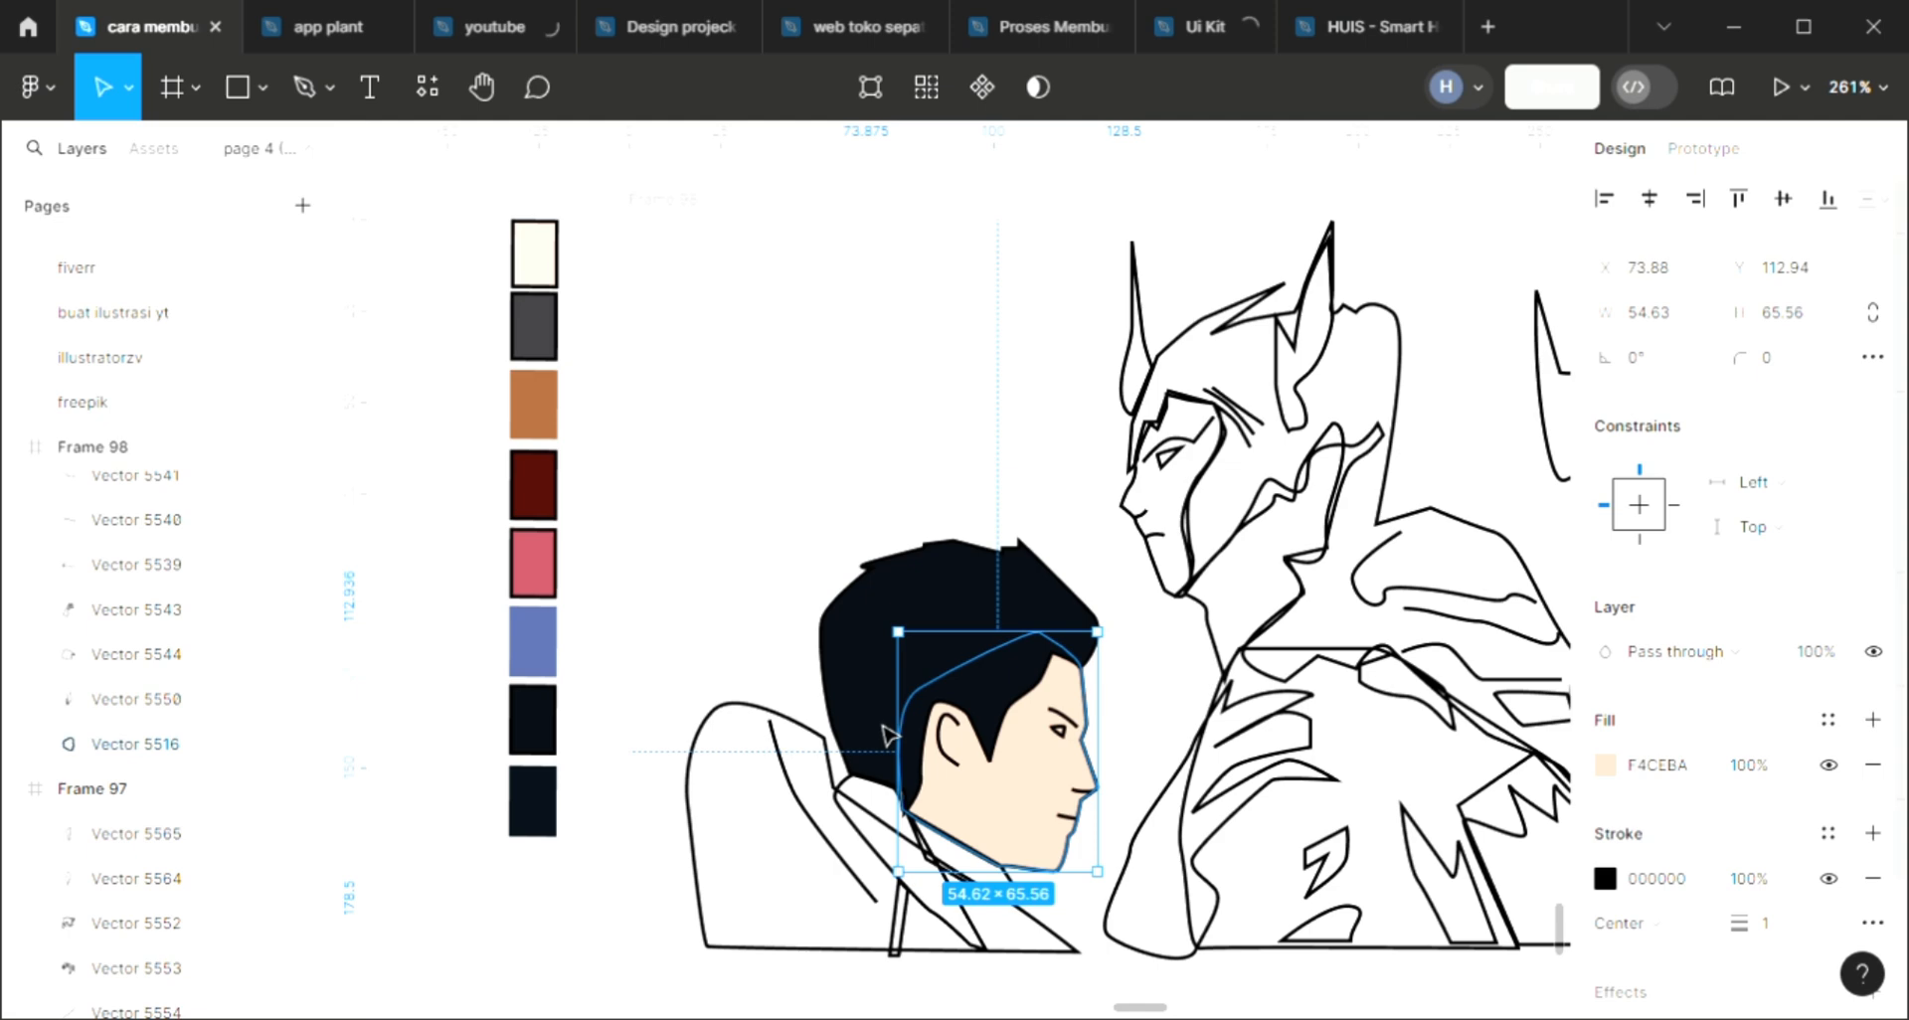
# Add a fill to the man's large jacket shape and colour it with the pinkish-red palette swatch, RGB 190, 83, 98
pyautogui.click(723, 731)
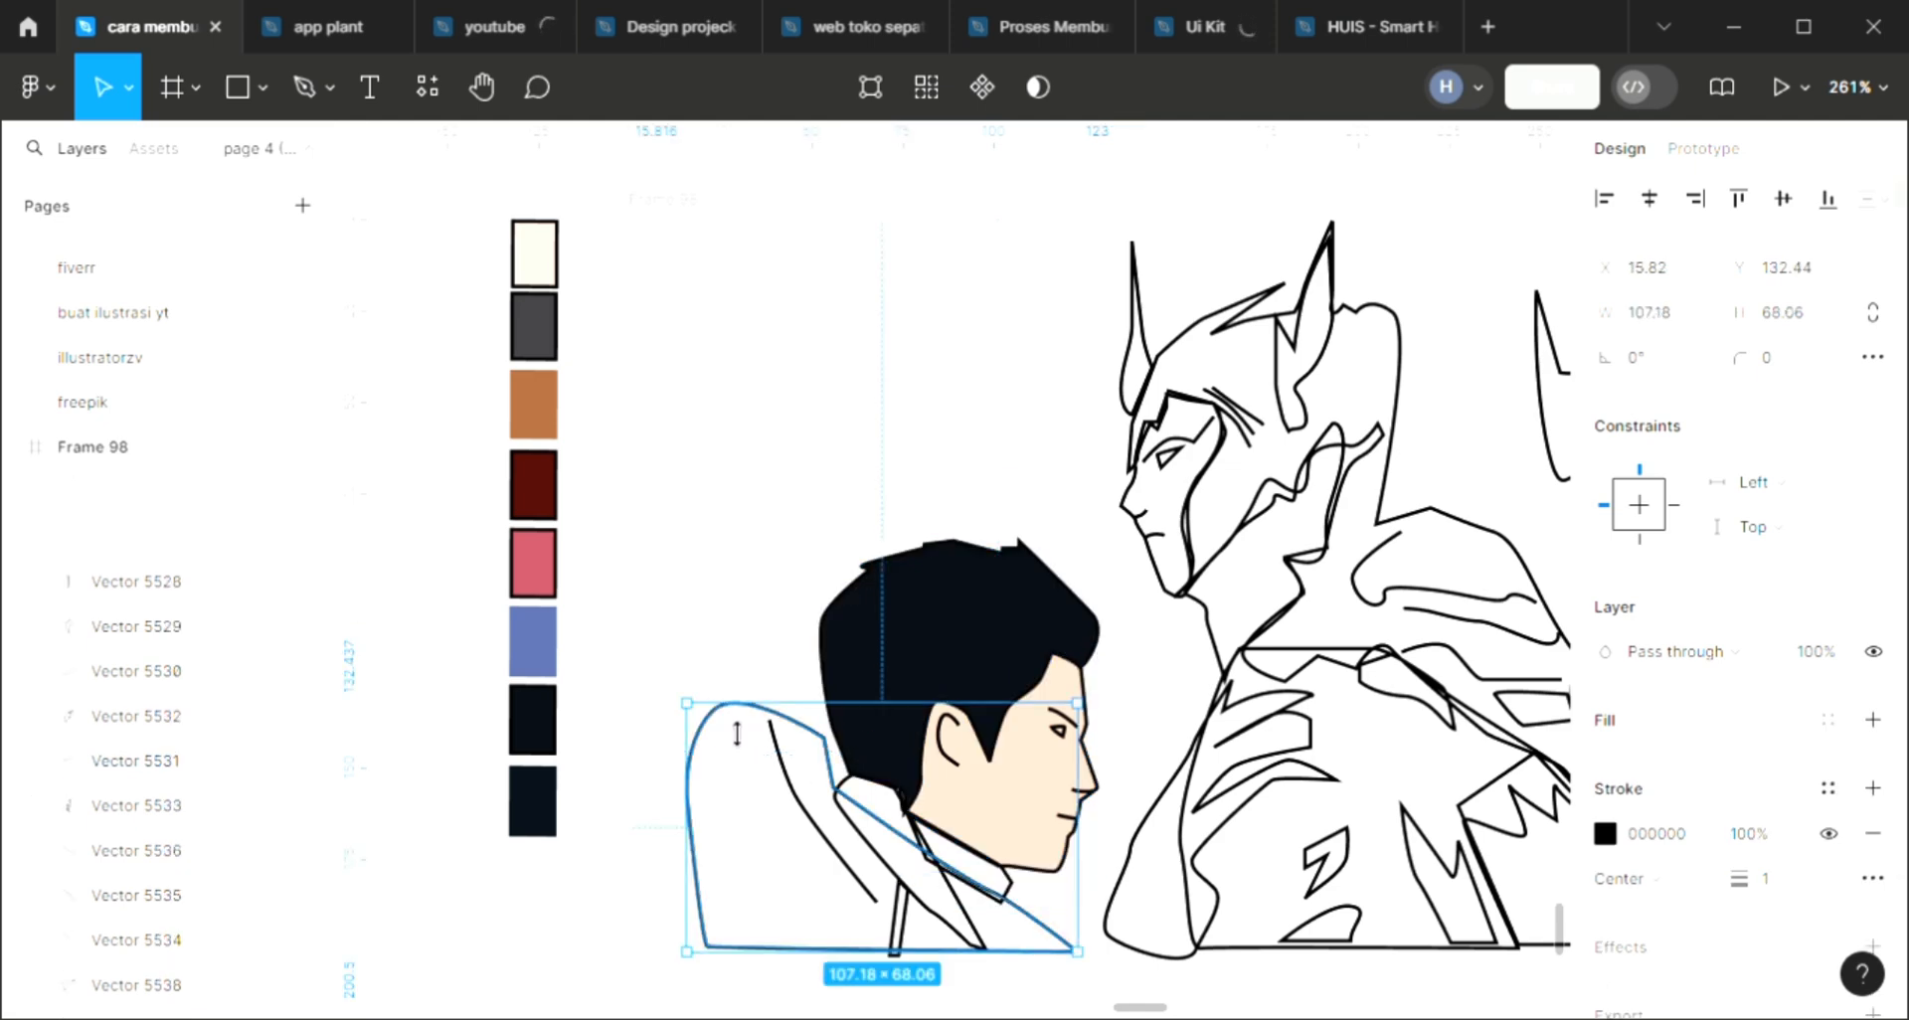
pyautogui.click(1874, 720)
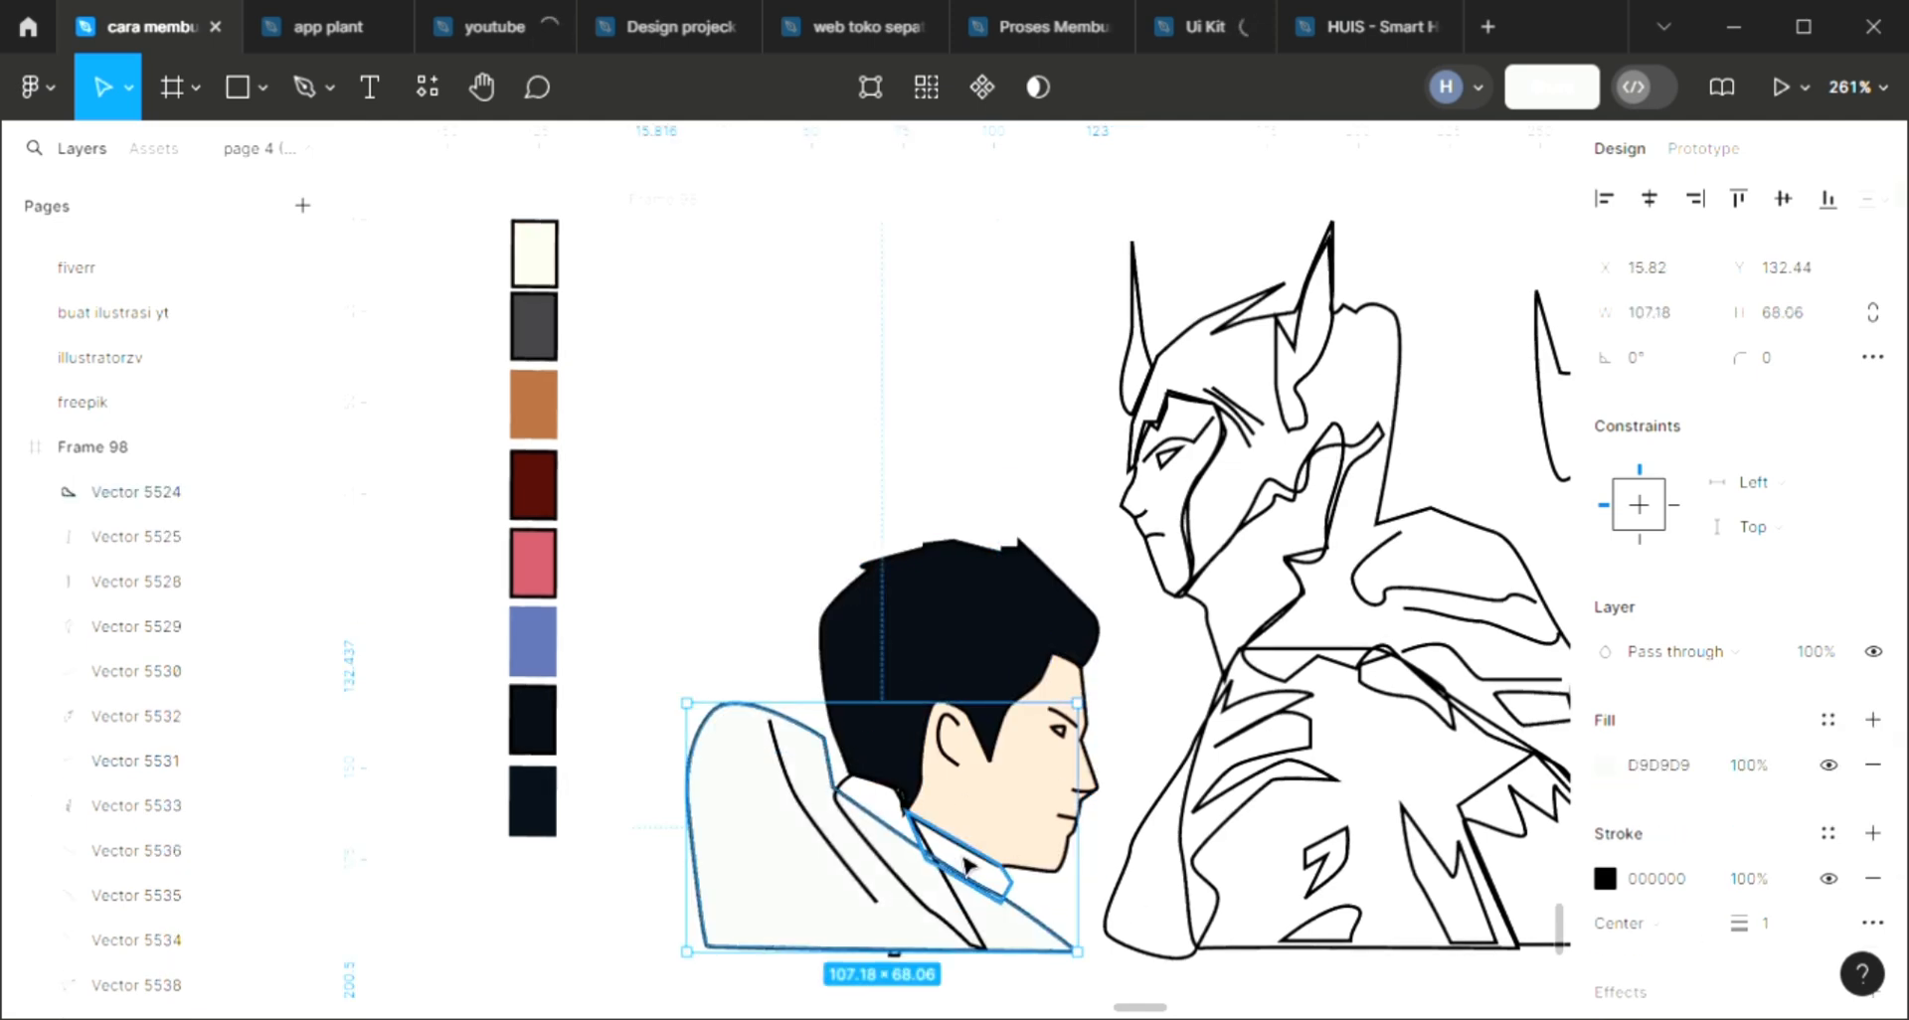
pyautogui.press('i')
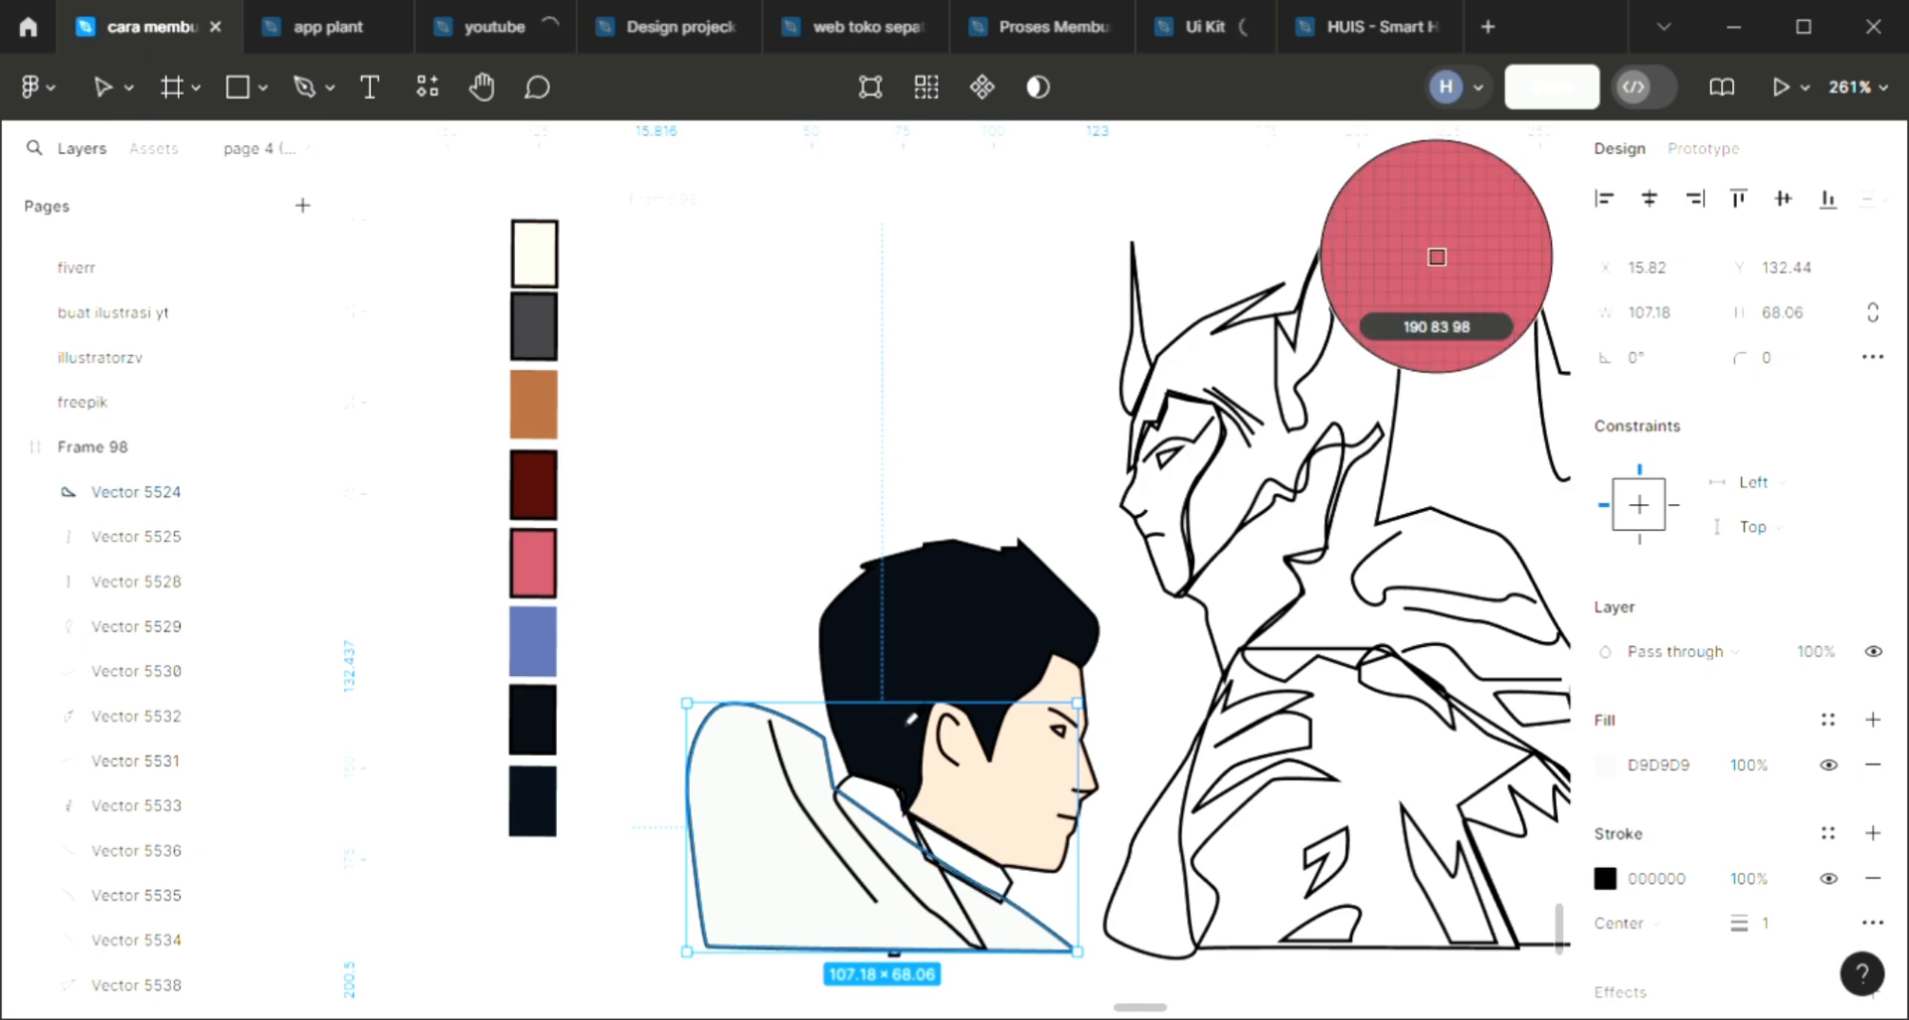
pyautogui.click(533, 564)
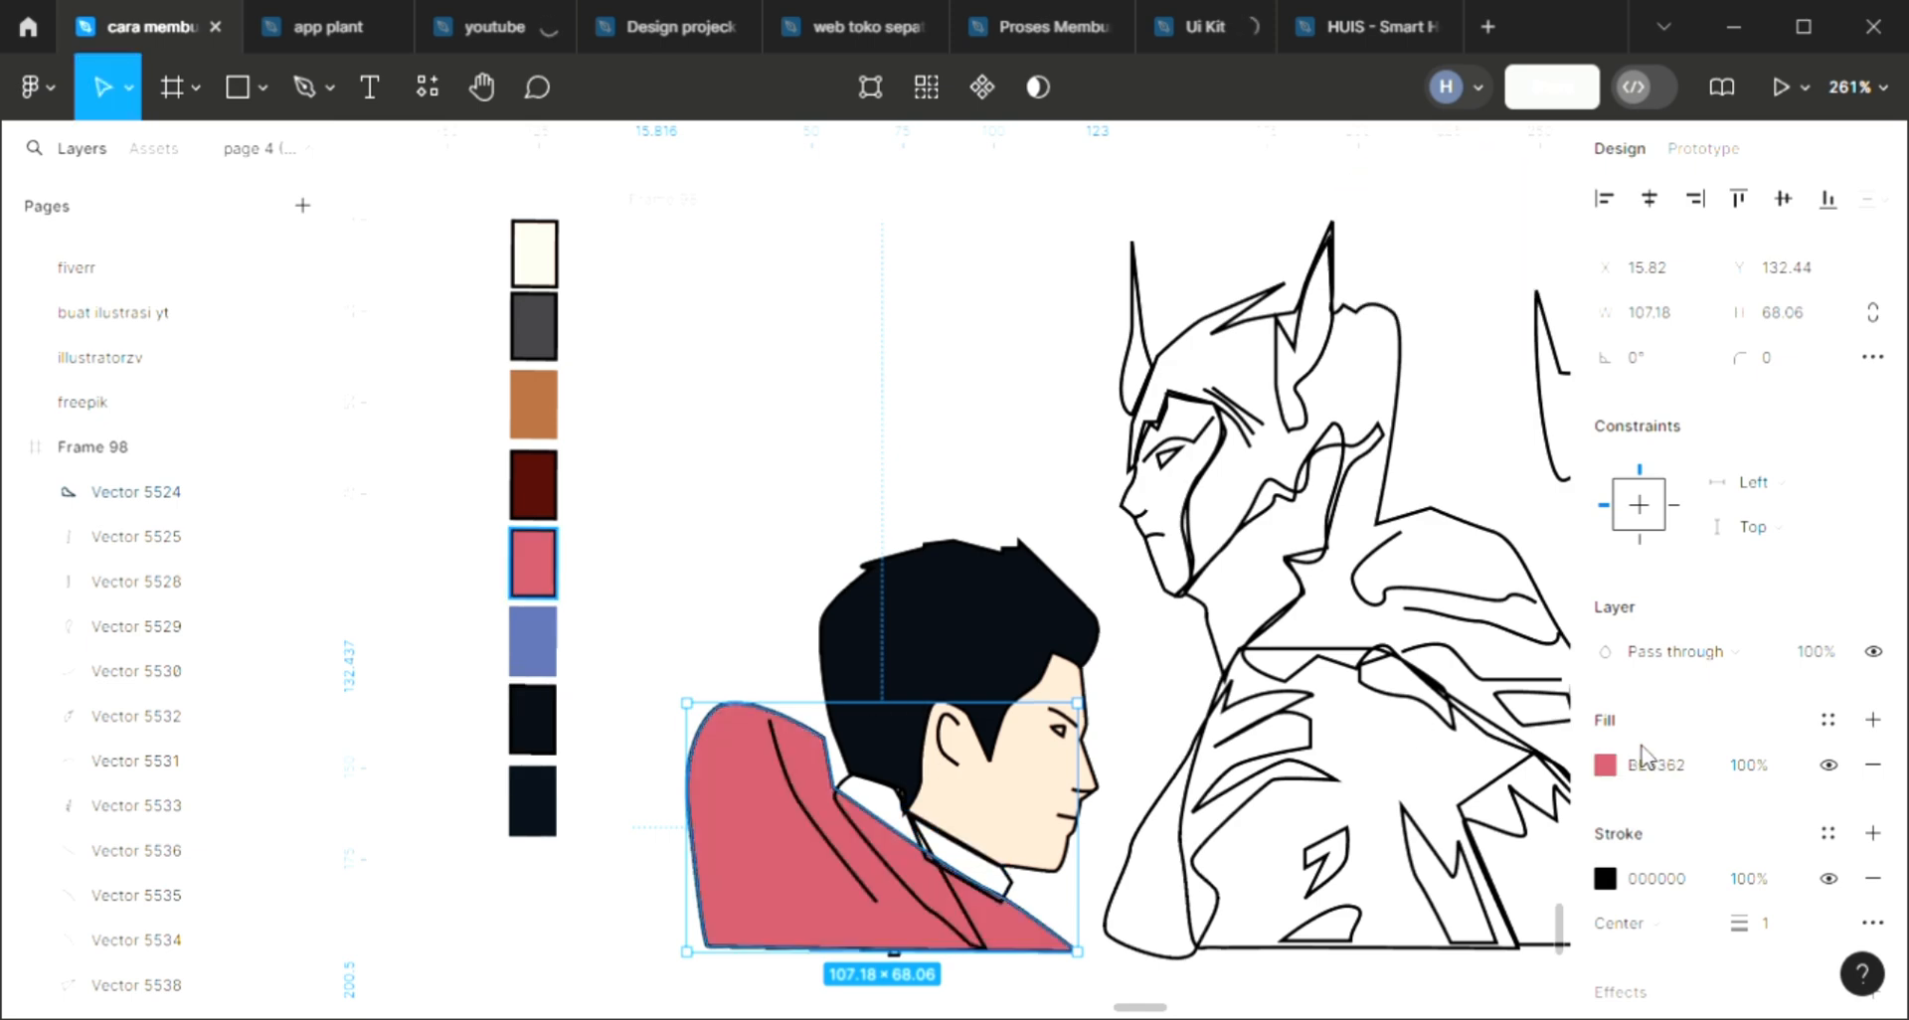
# Add a fill to the narrow collar band under the man's jaw and colour it with the dark grey swatch, 3E3D41
pyautogui.click(1011, 893)
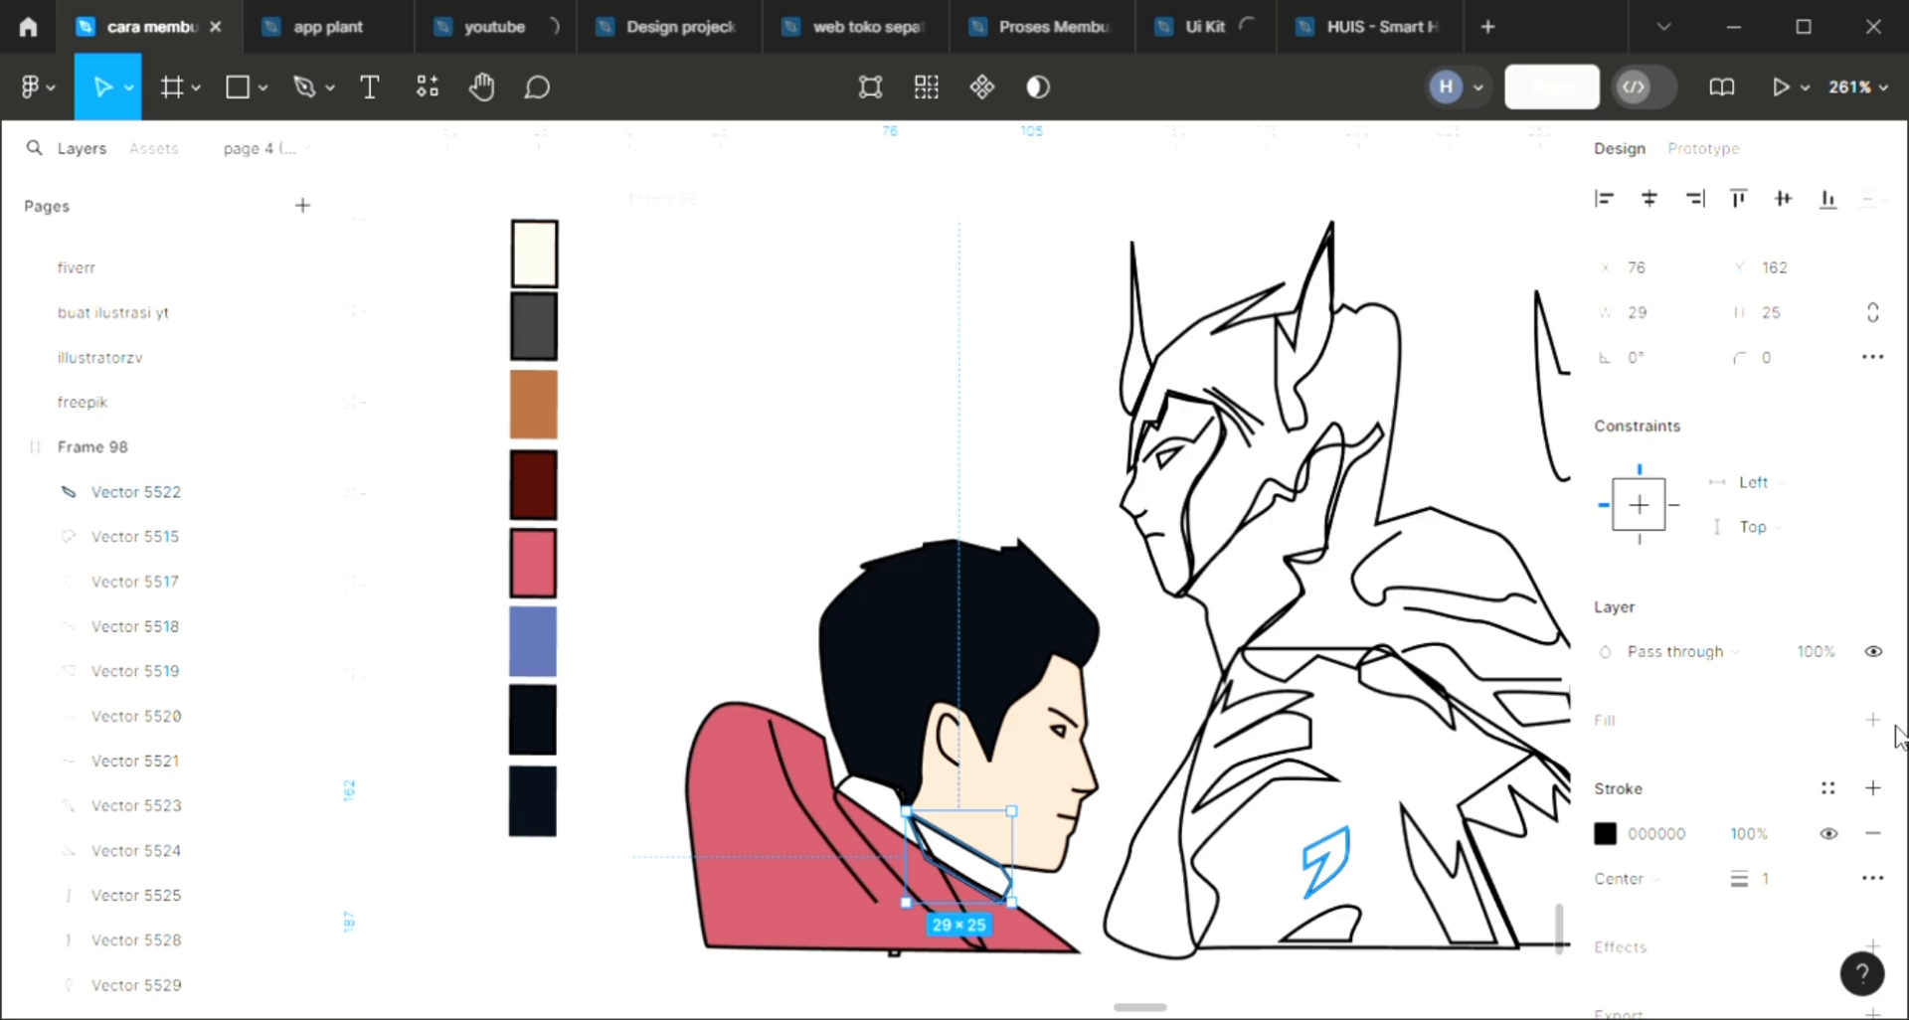
pyautogui.scroll(-1, 1890, 736)
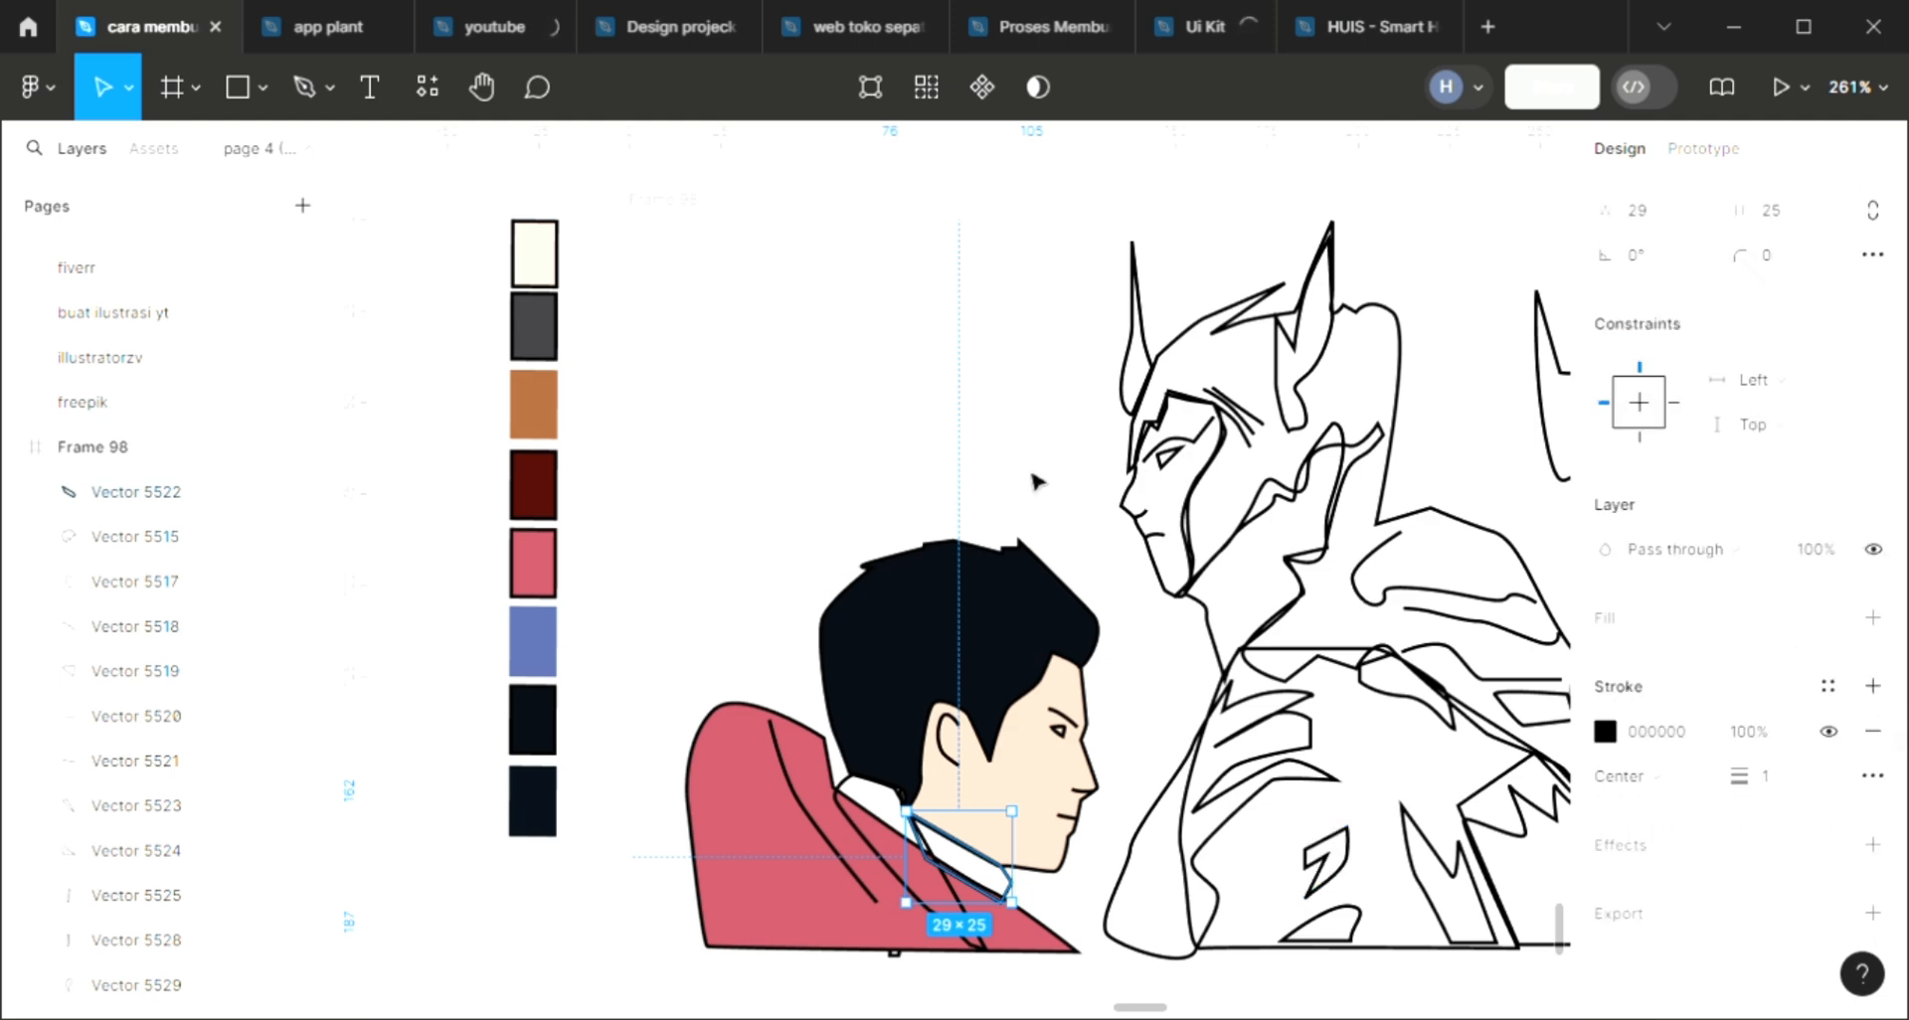
pyautogui.click(1872, 618)
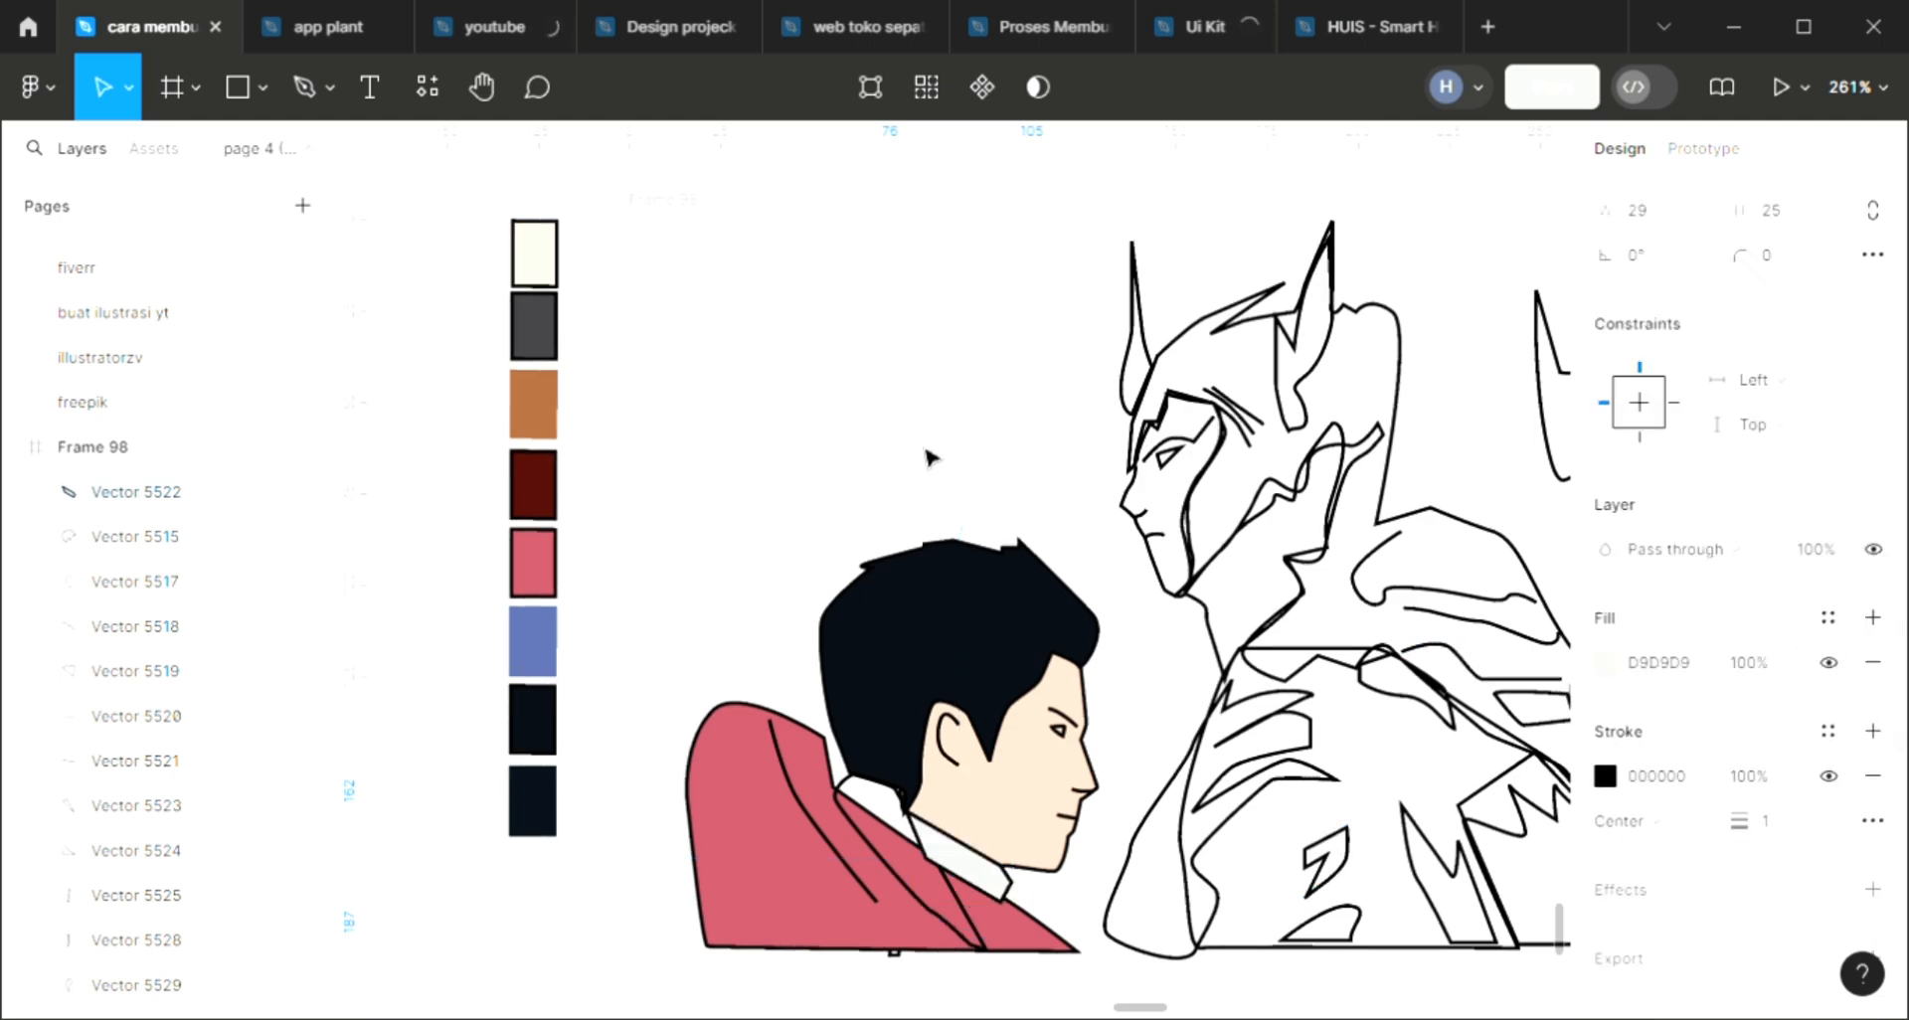
pyautogui.press('i')
pyautogui.click(534, 325)
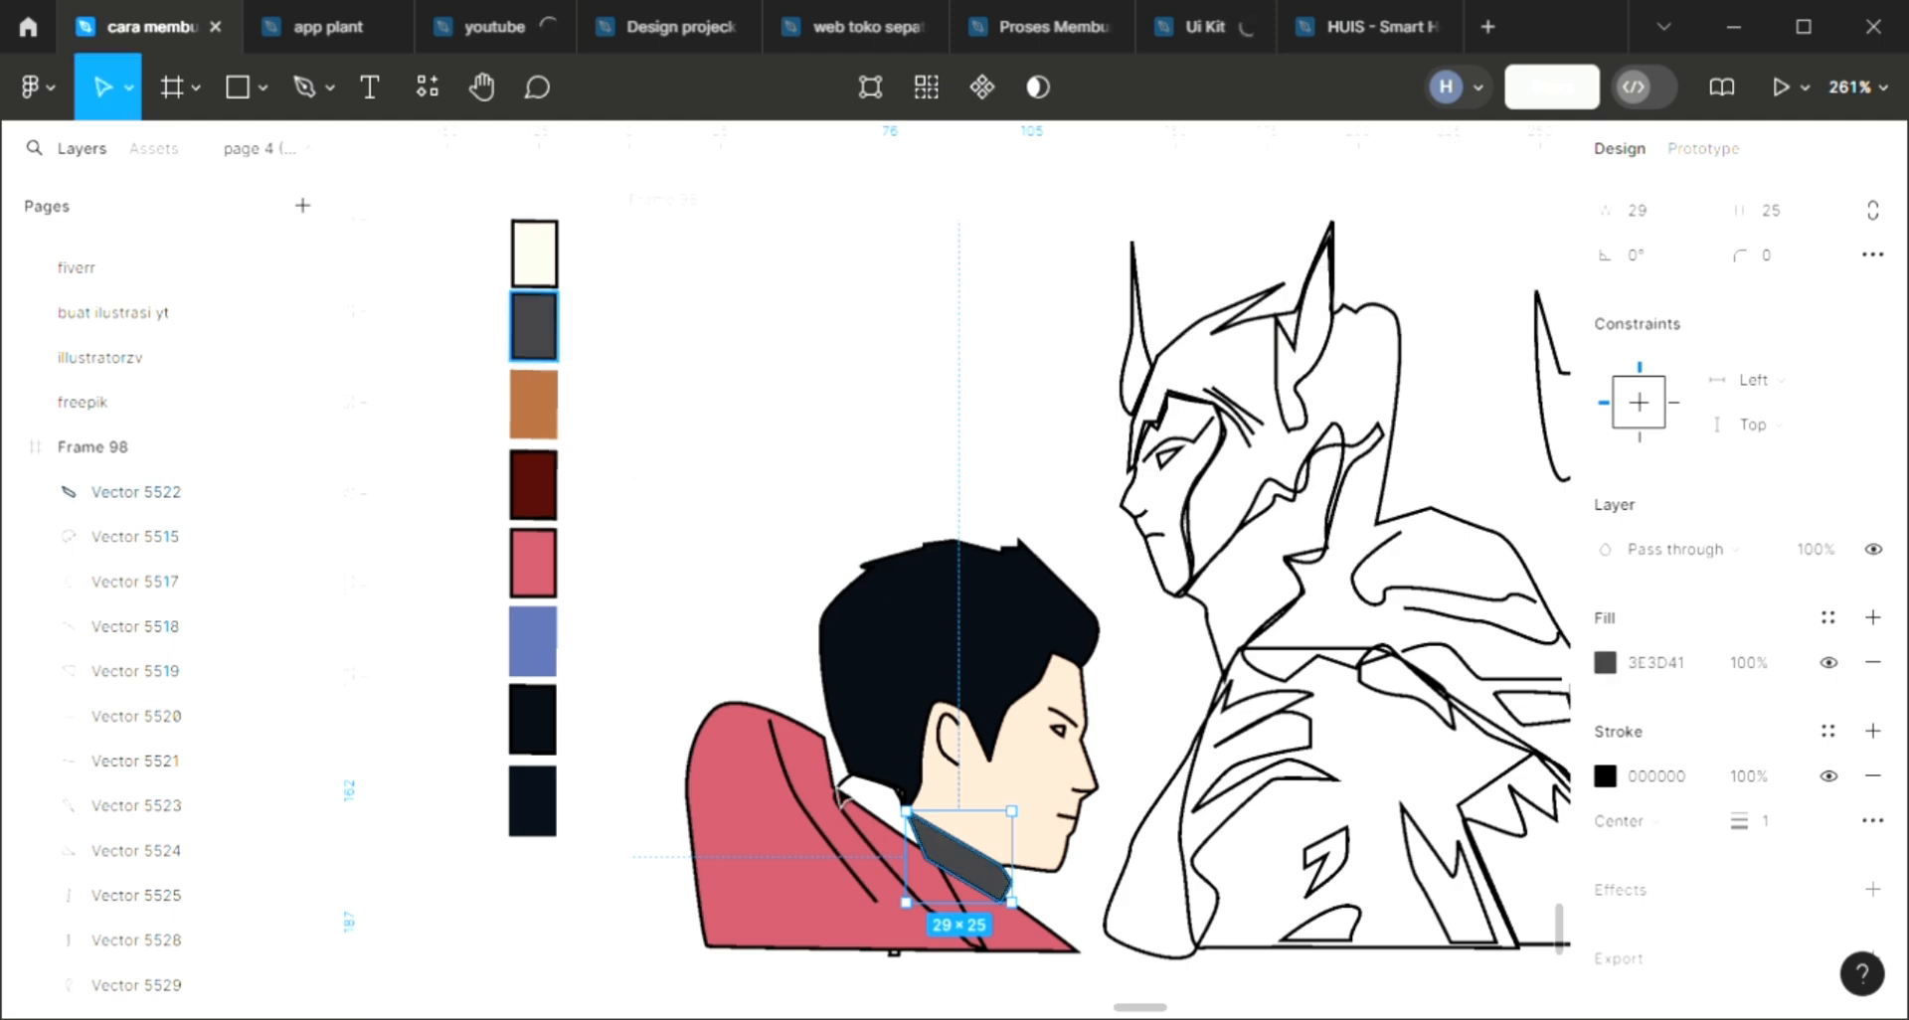
# Add the default D9D9D9 fill to the long lapel shape behind the man's neck, and deselect it
pyautogui.click(872, 852)
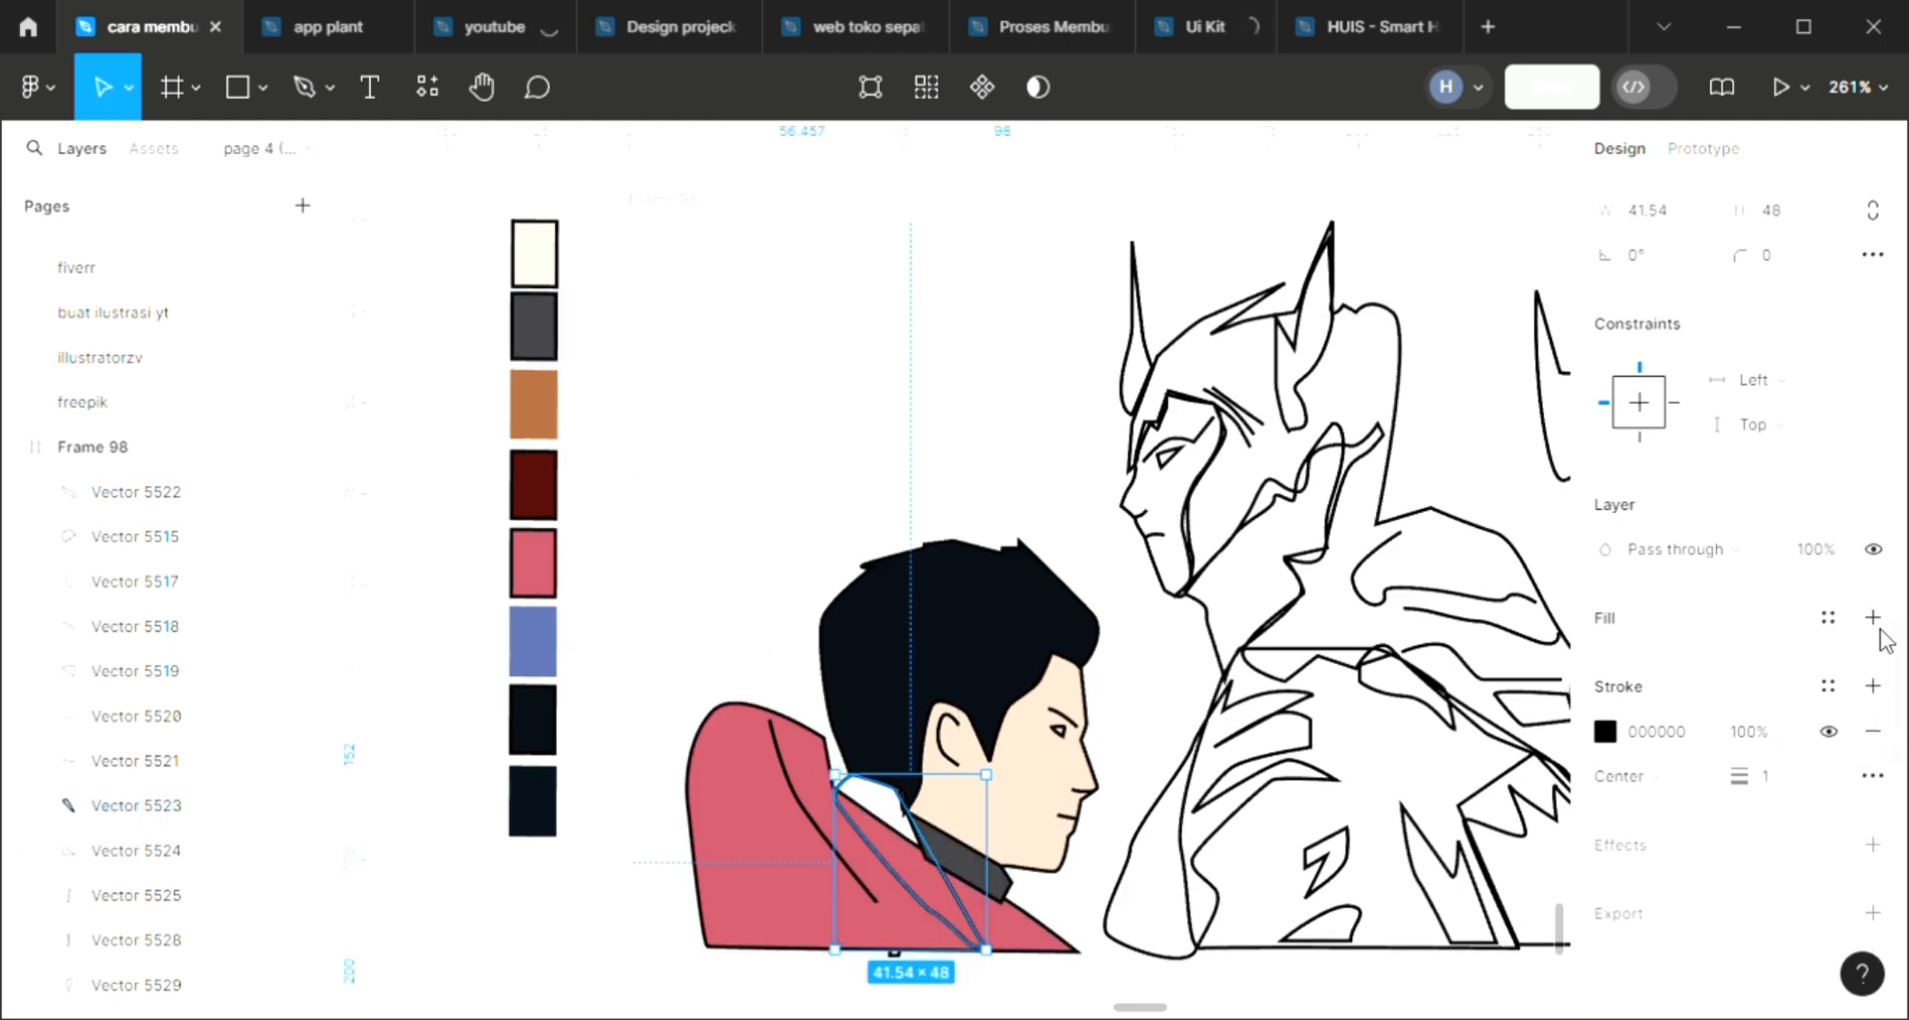
pyautogui.press('i')
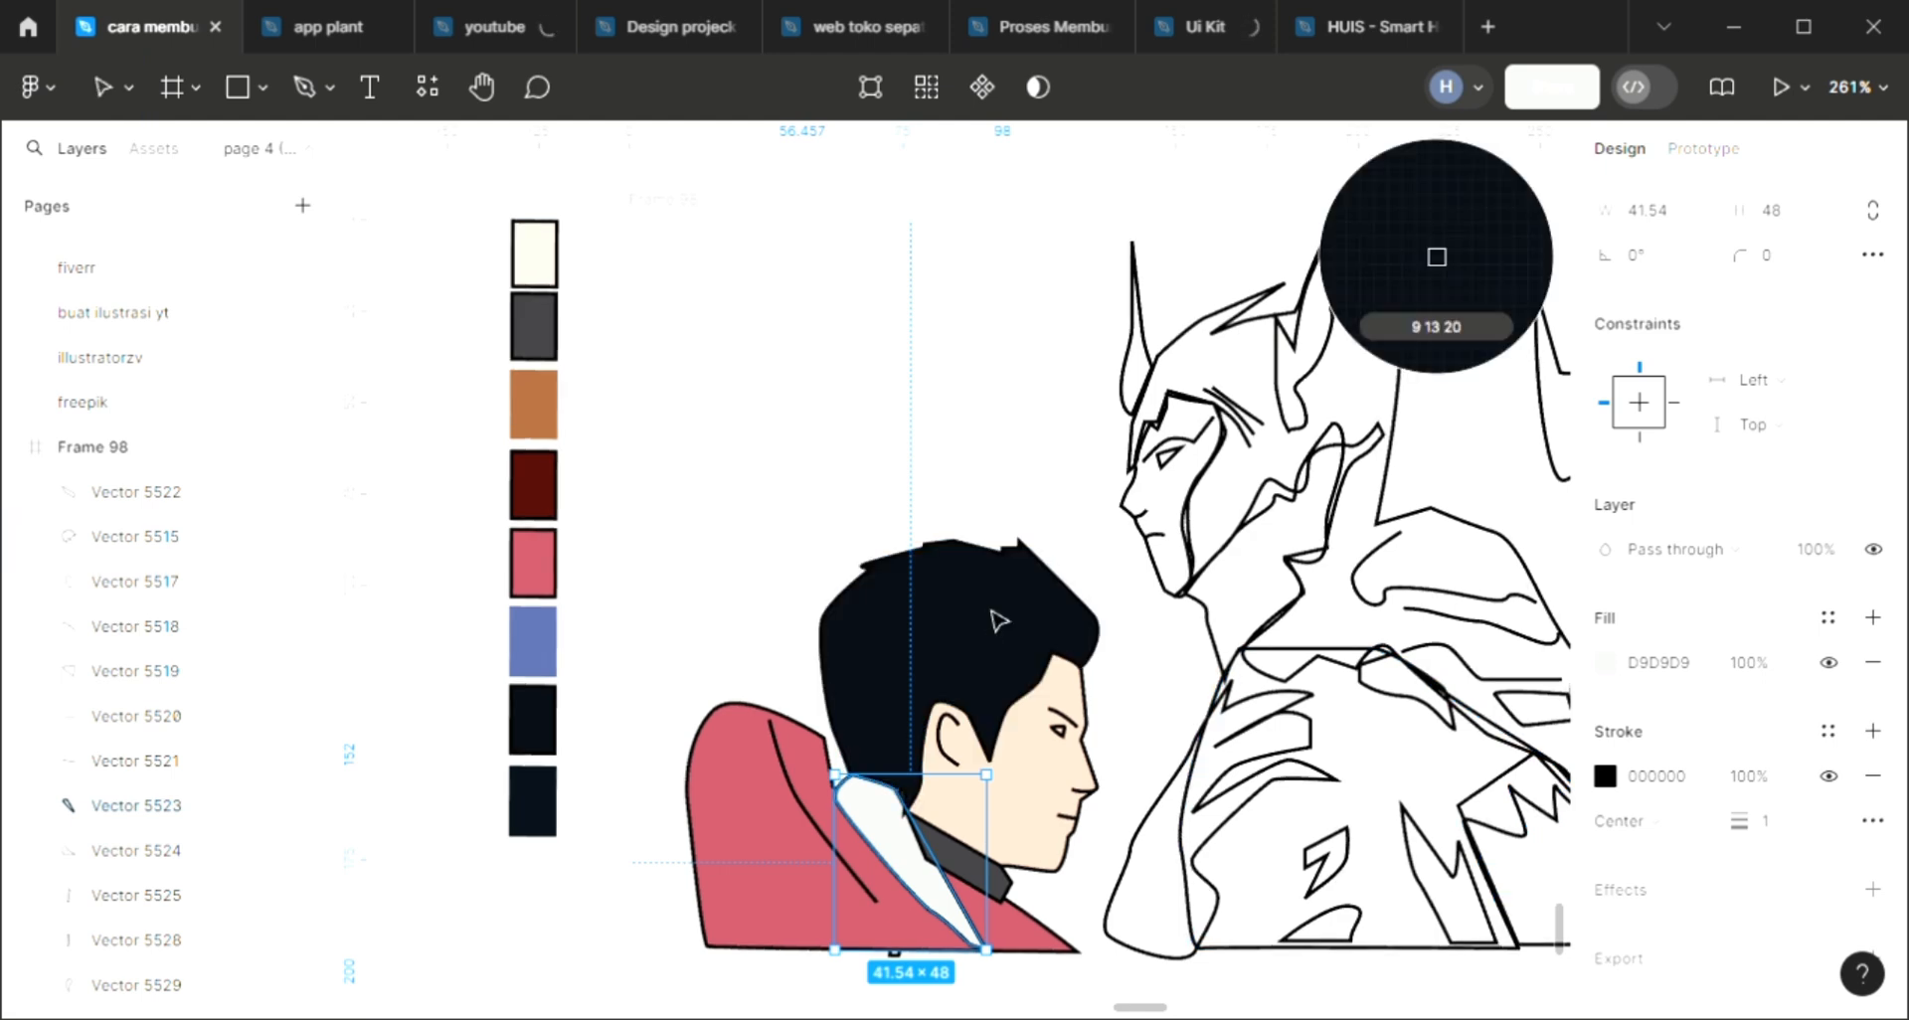
pyautogui.press('Escape')
pyautogui.press('Escape')
# Fill the horned warrior's face with the man's skin tone F4CEBA and send it behind the facial lines
pyautogui.hscroll(2, 981, 720)
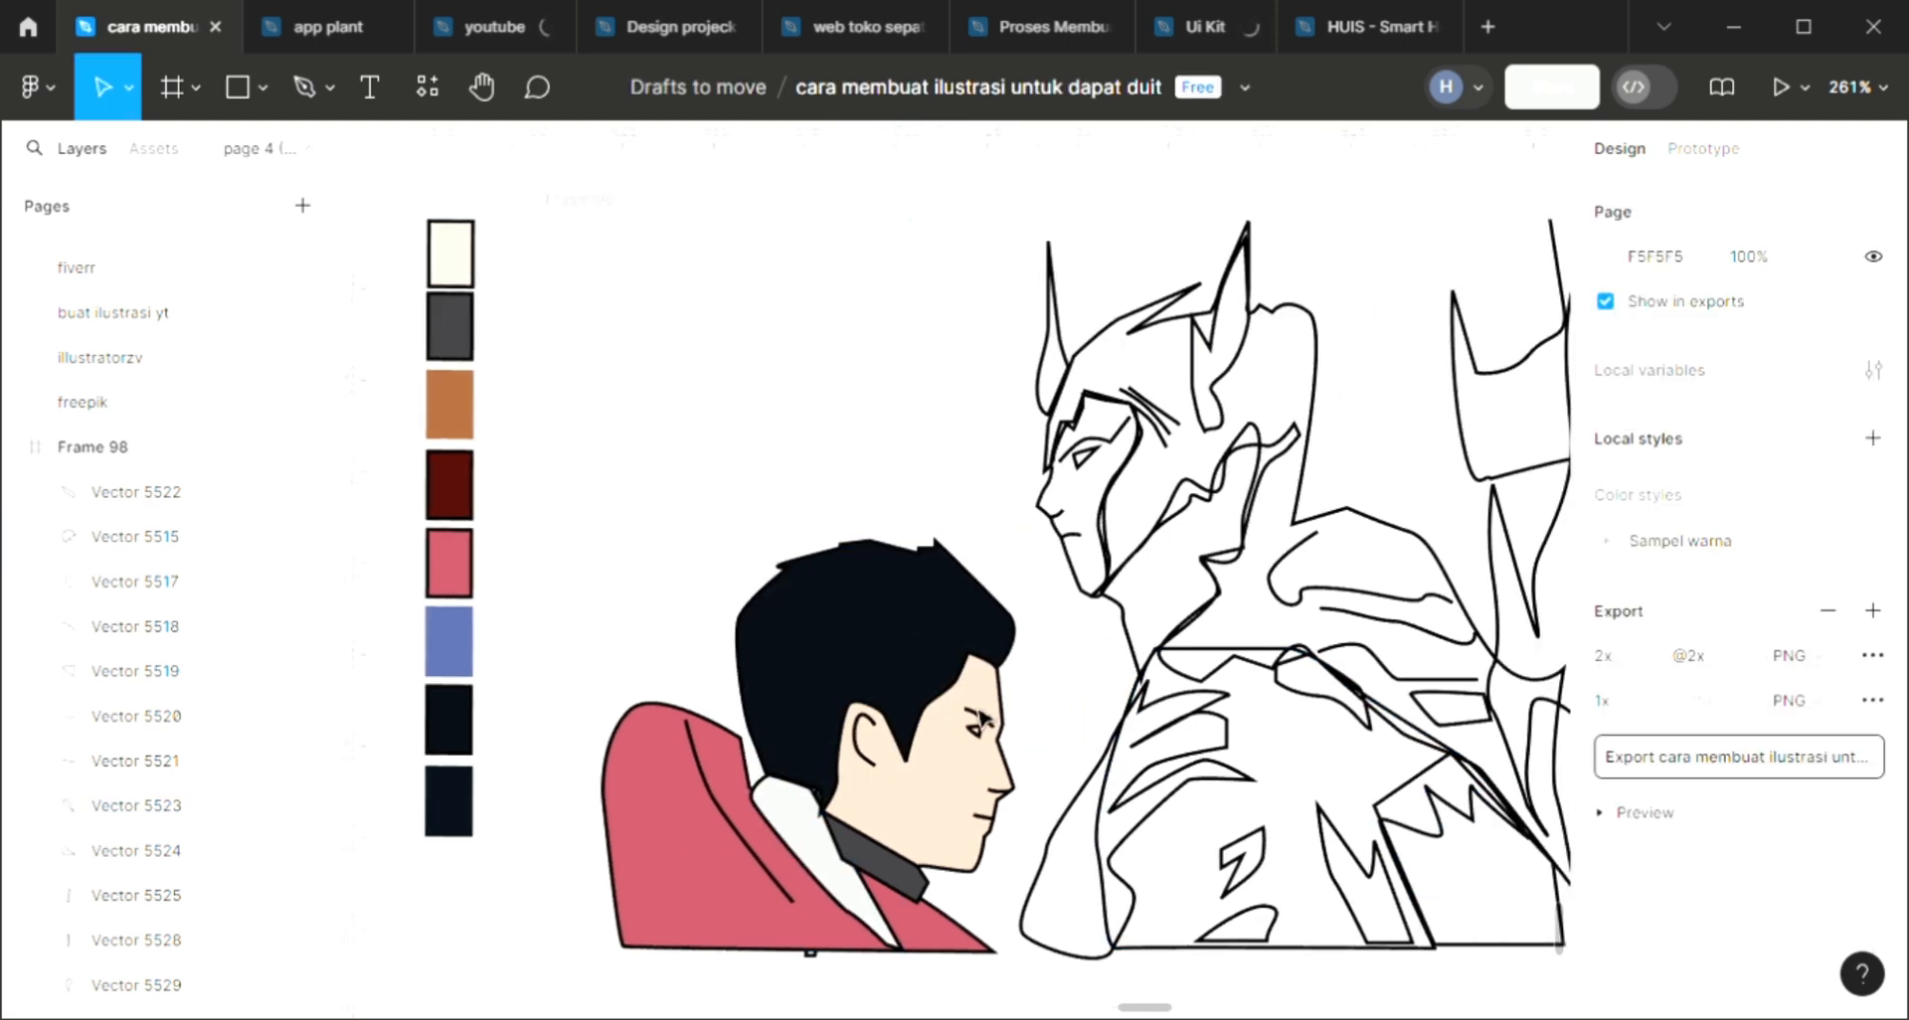
pyautogui.hscroll(2, 981, 720)
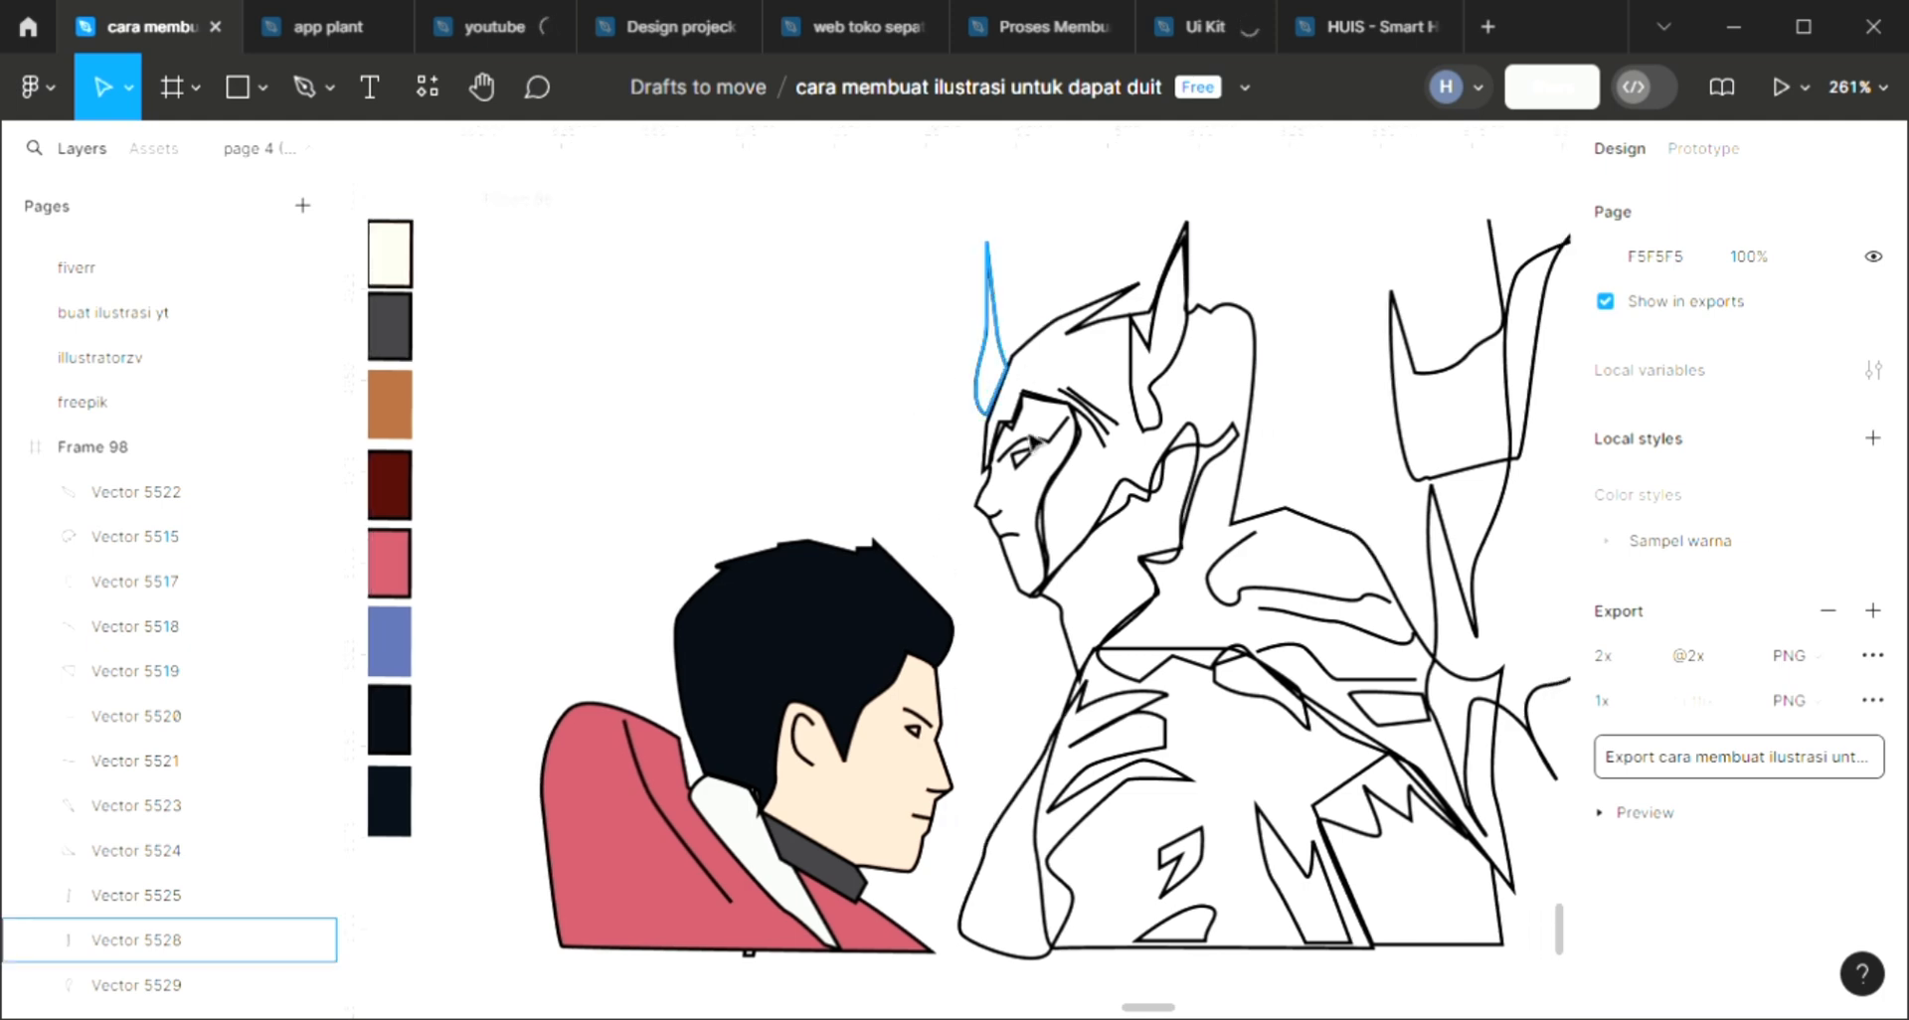
pyautogui.click(1056, 374)
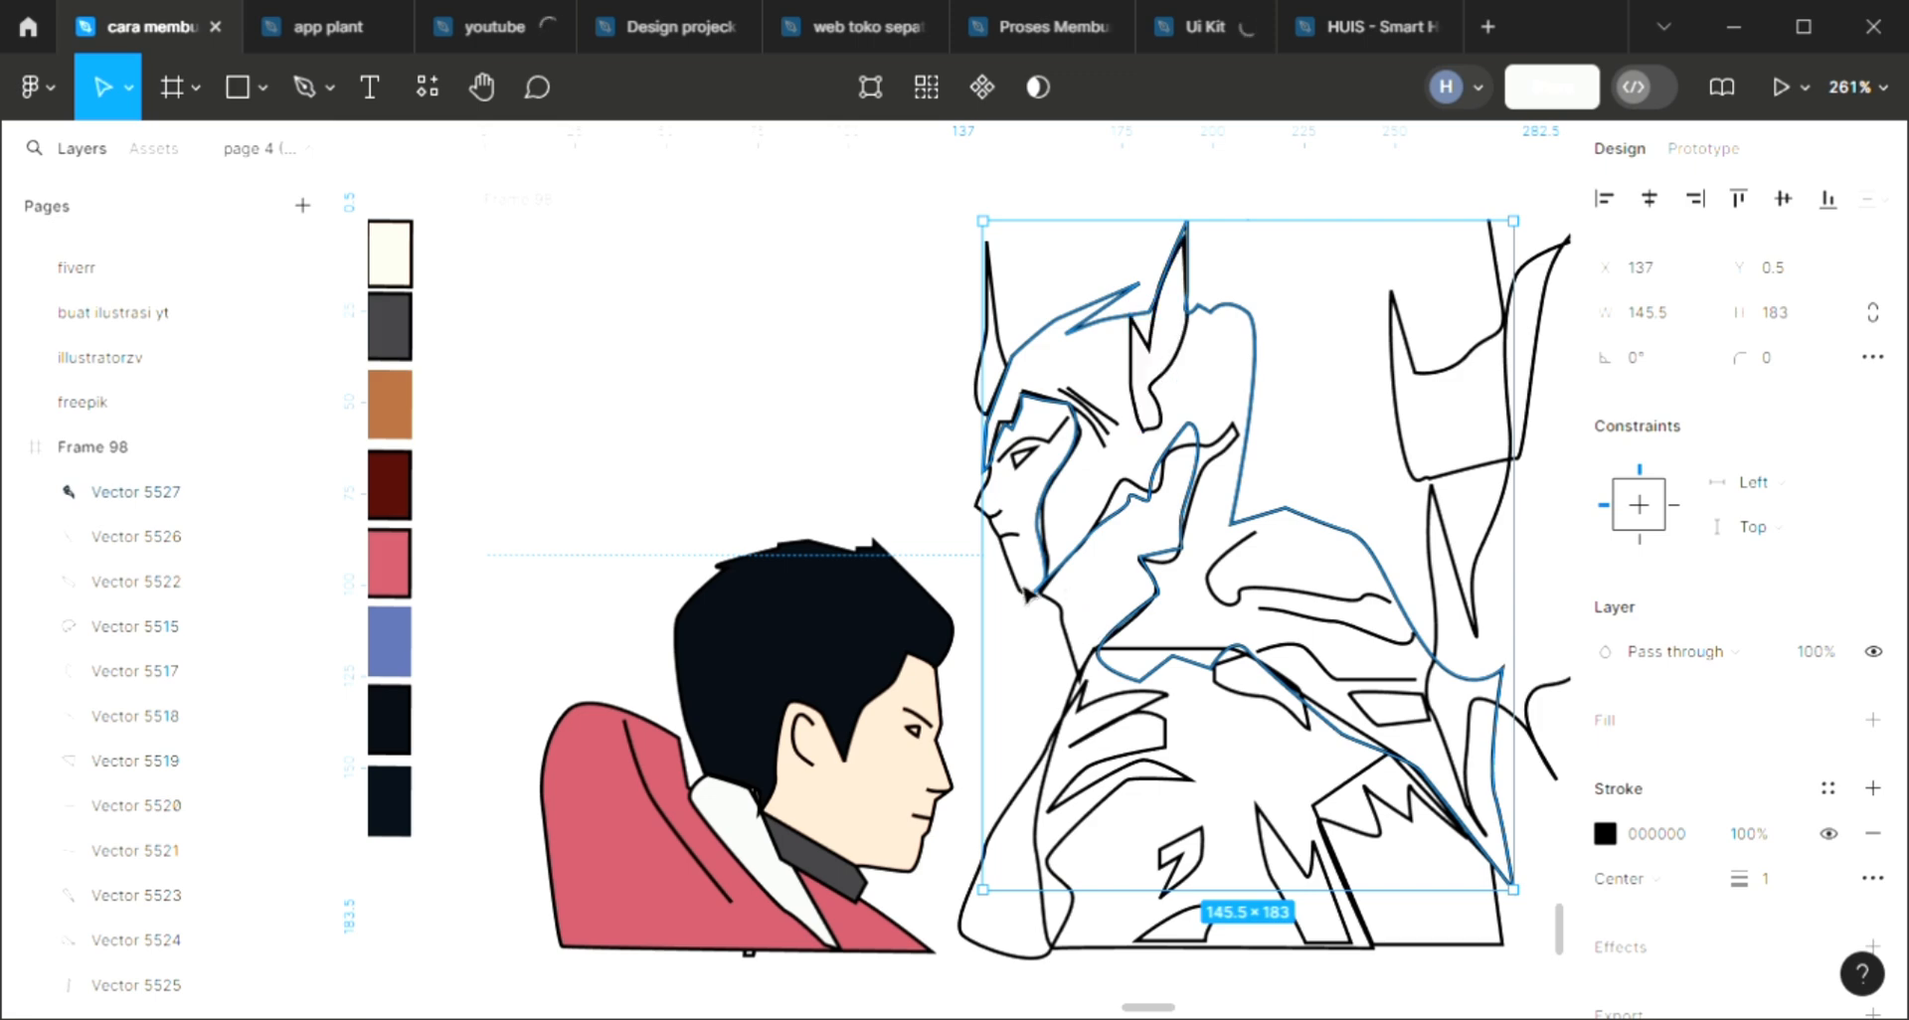
pyautogui.click(1872, 720)
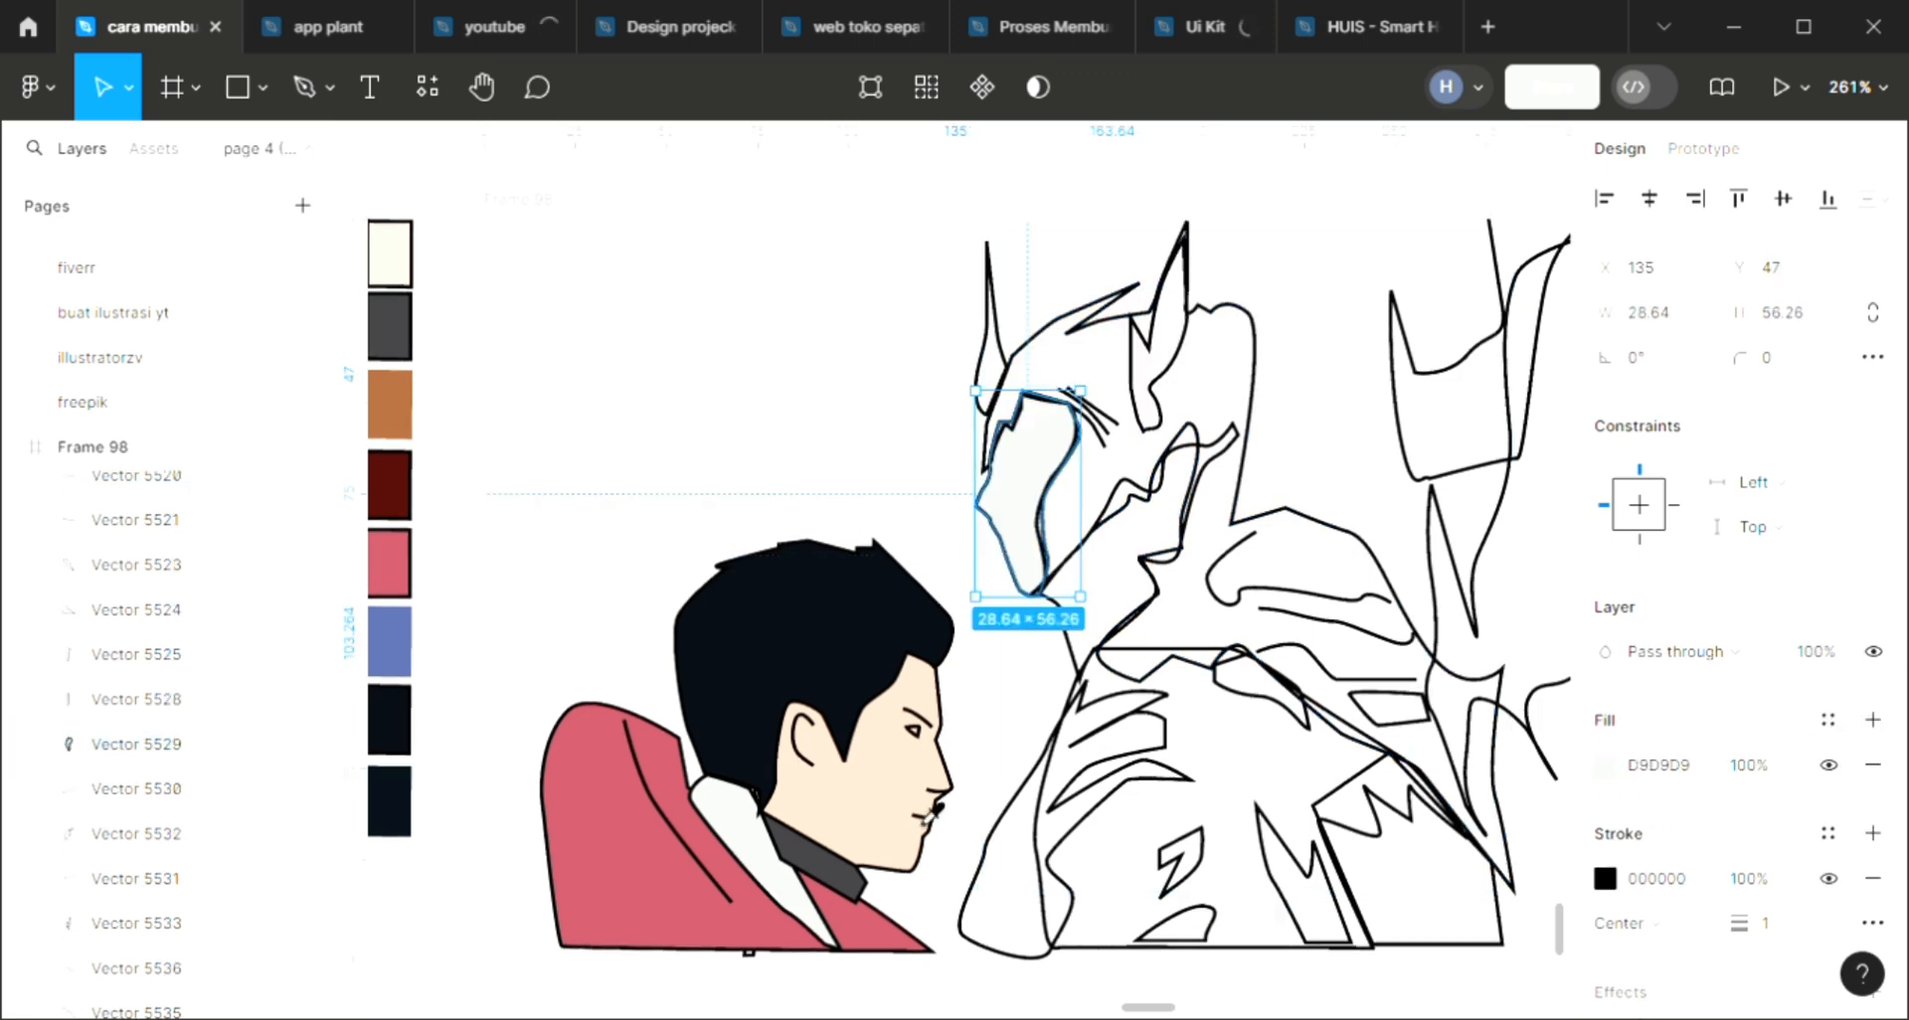
pyautogui.press('i')
pyautogui.click(904, 811)
pyautogui.press('[')
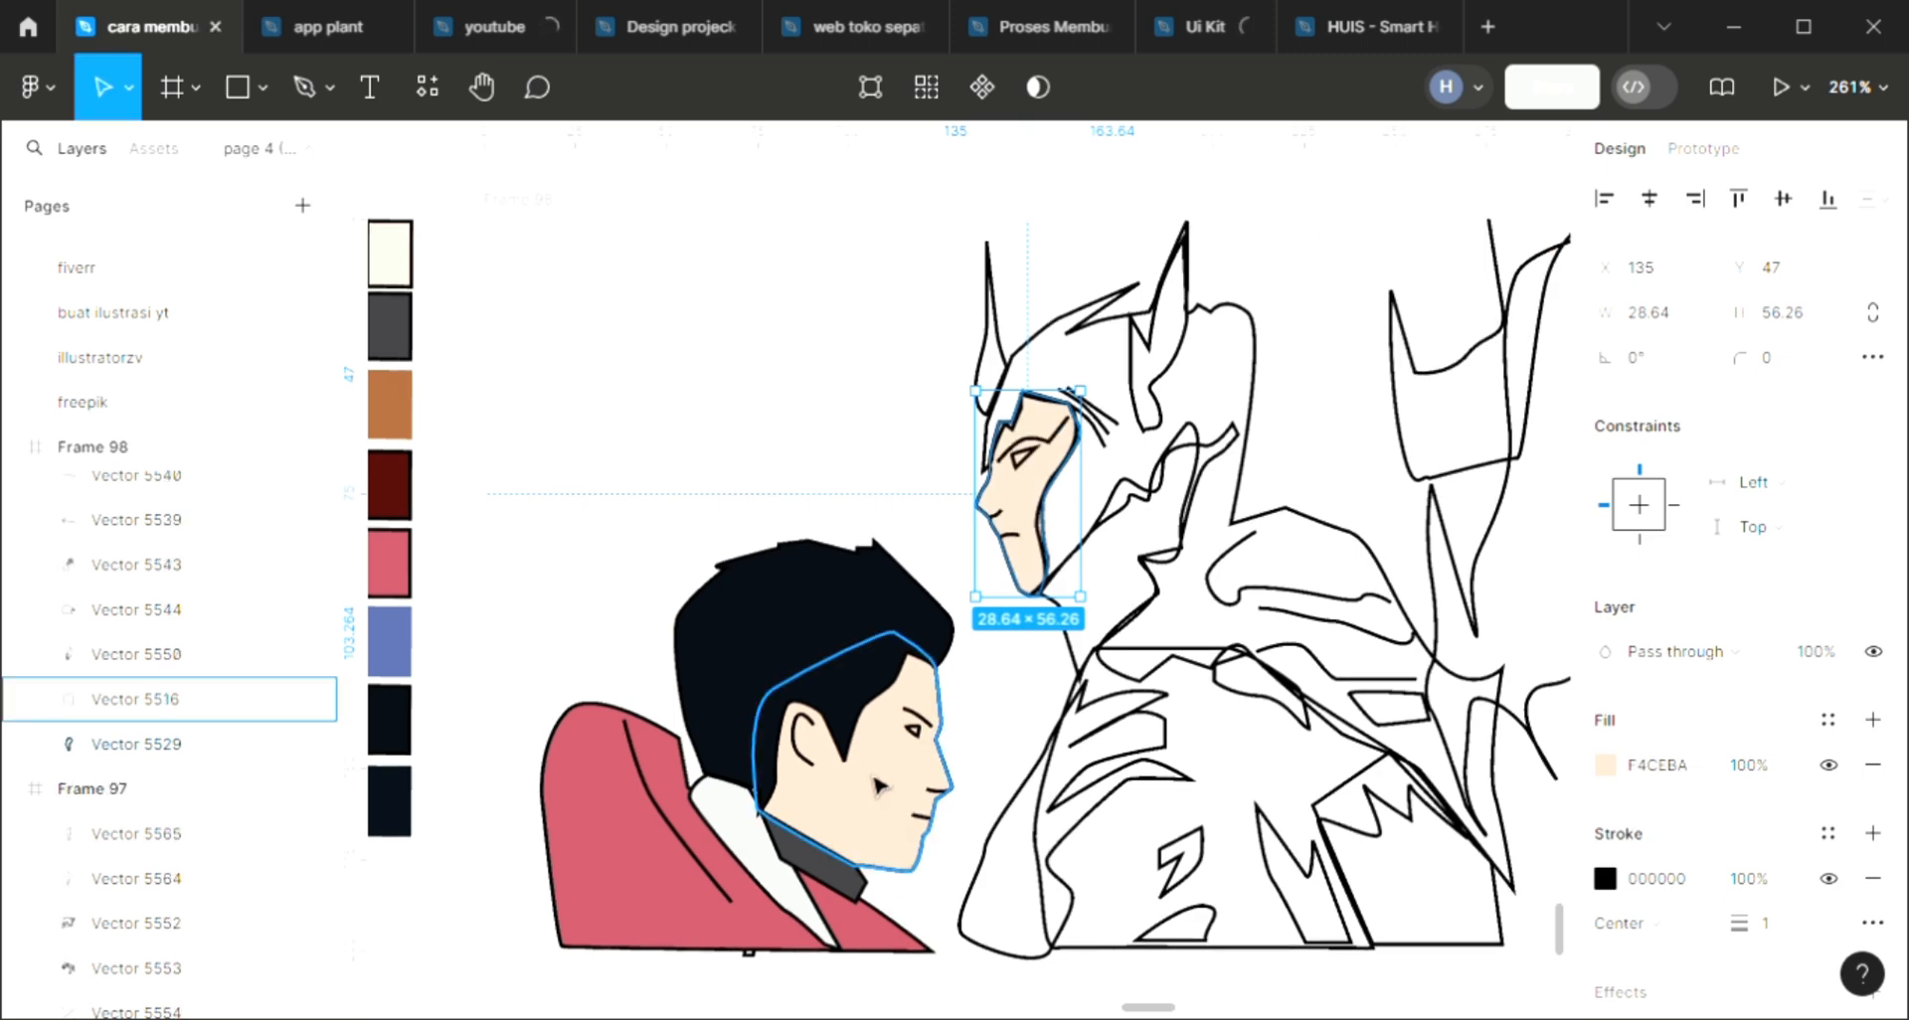
# Add a fill to the short-haired man's eye and colour it with the near-black palette swatch
pyautogui.click(916, 736)
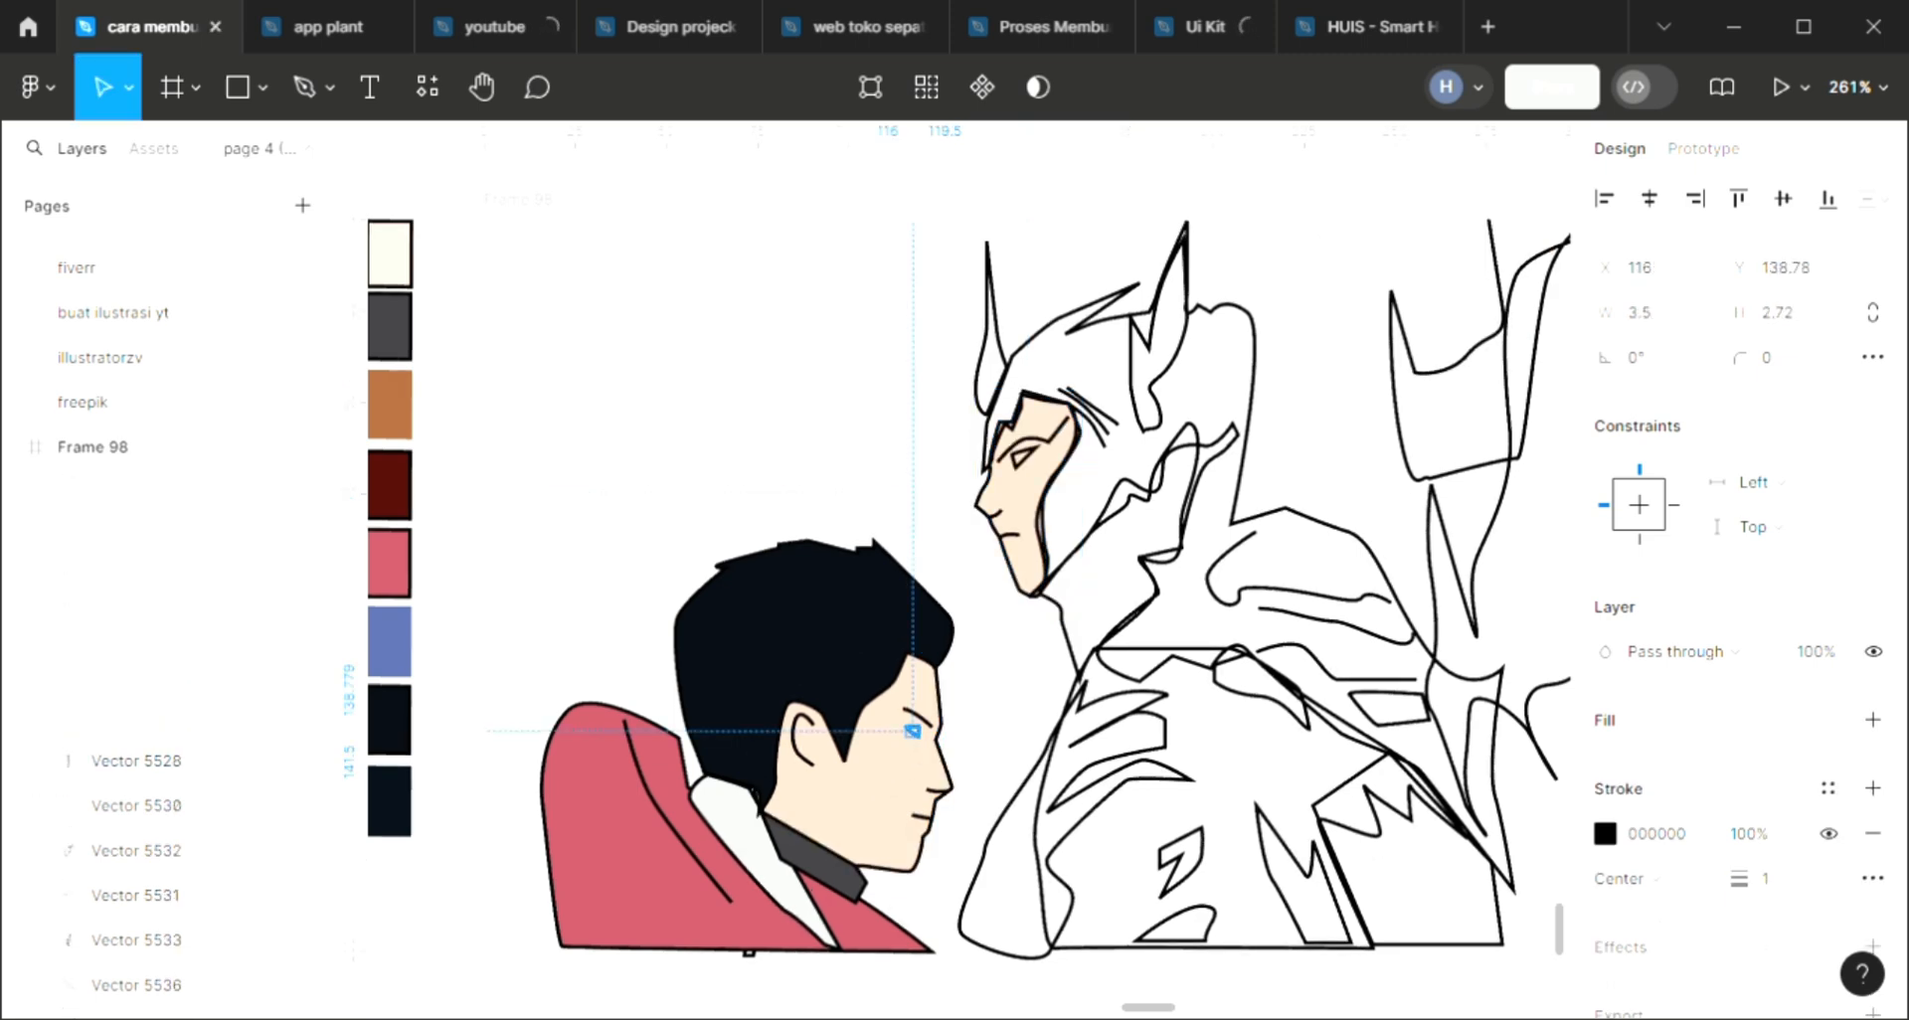
pyautogui.click(1874, 719)
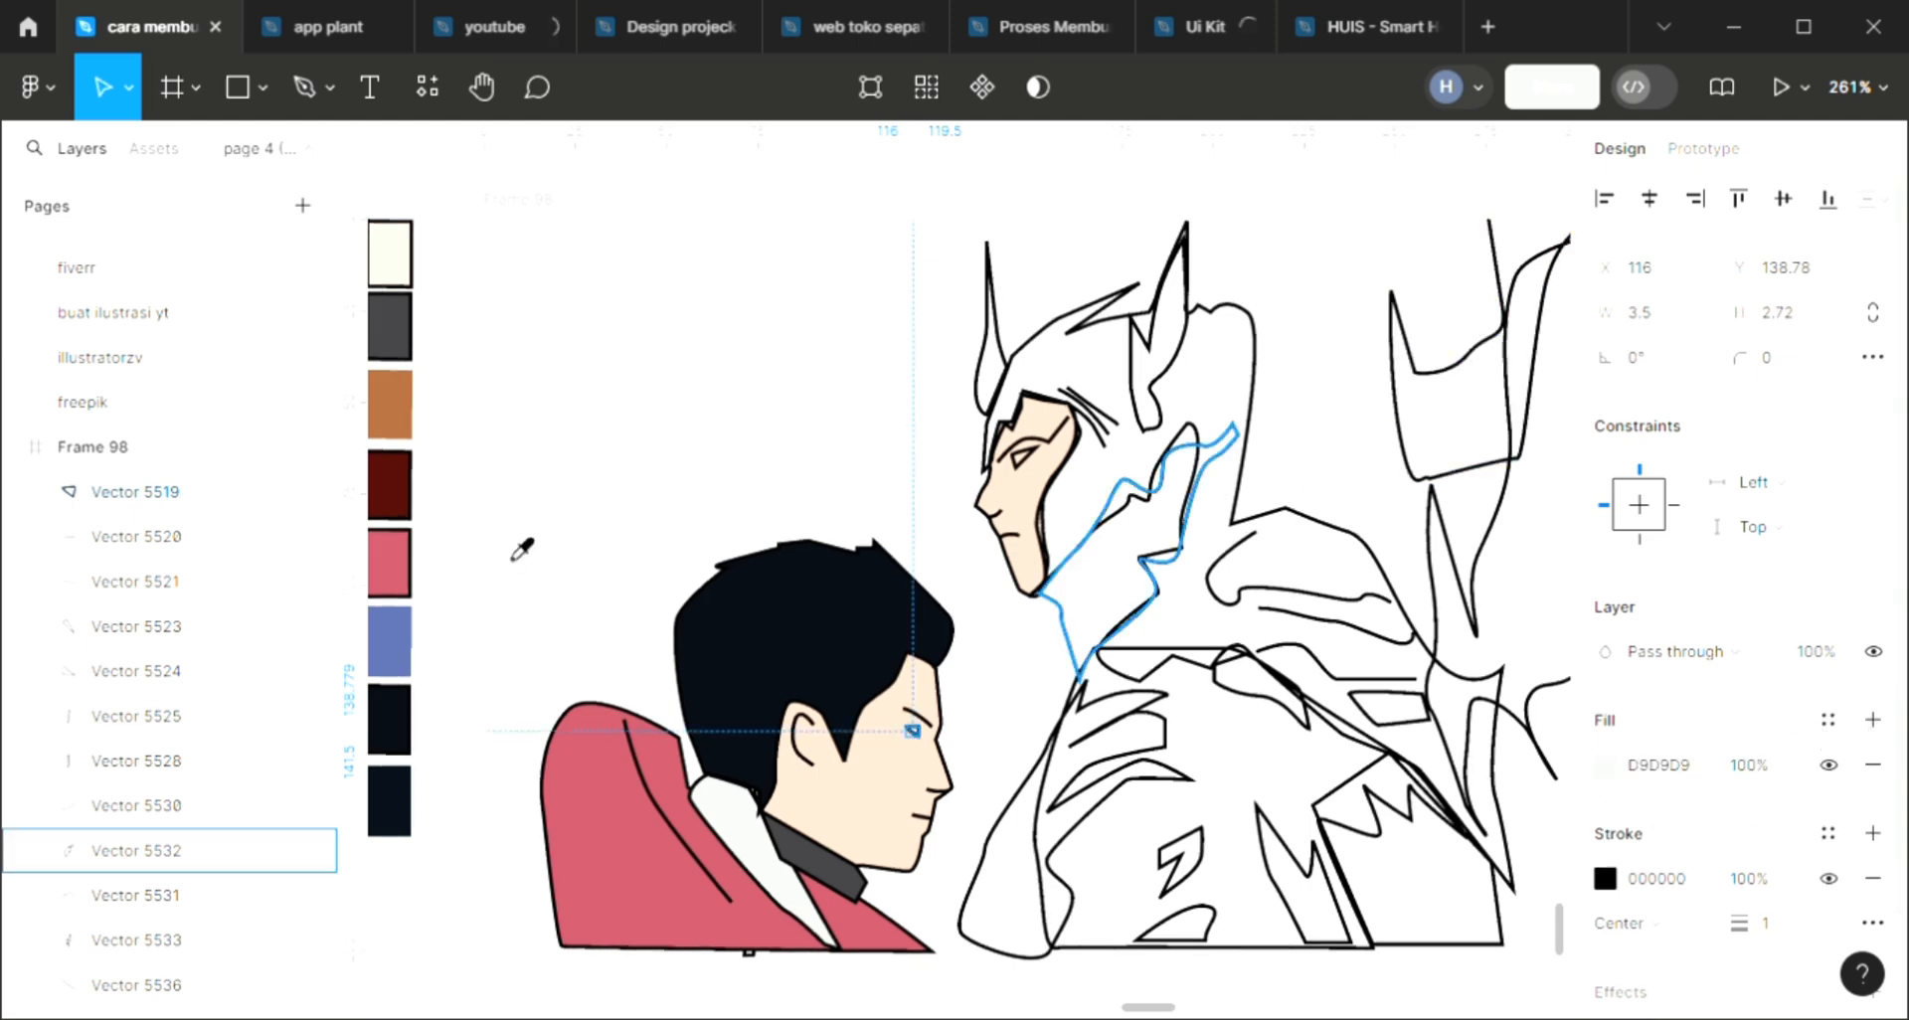
pyautogui.click(396, 738)
pyautogui.click(855, 499)
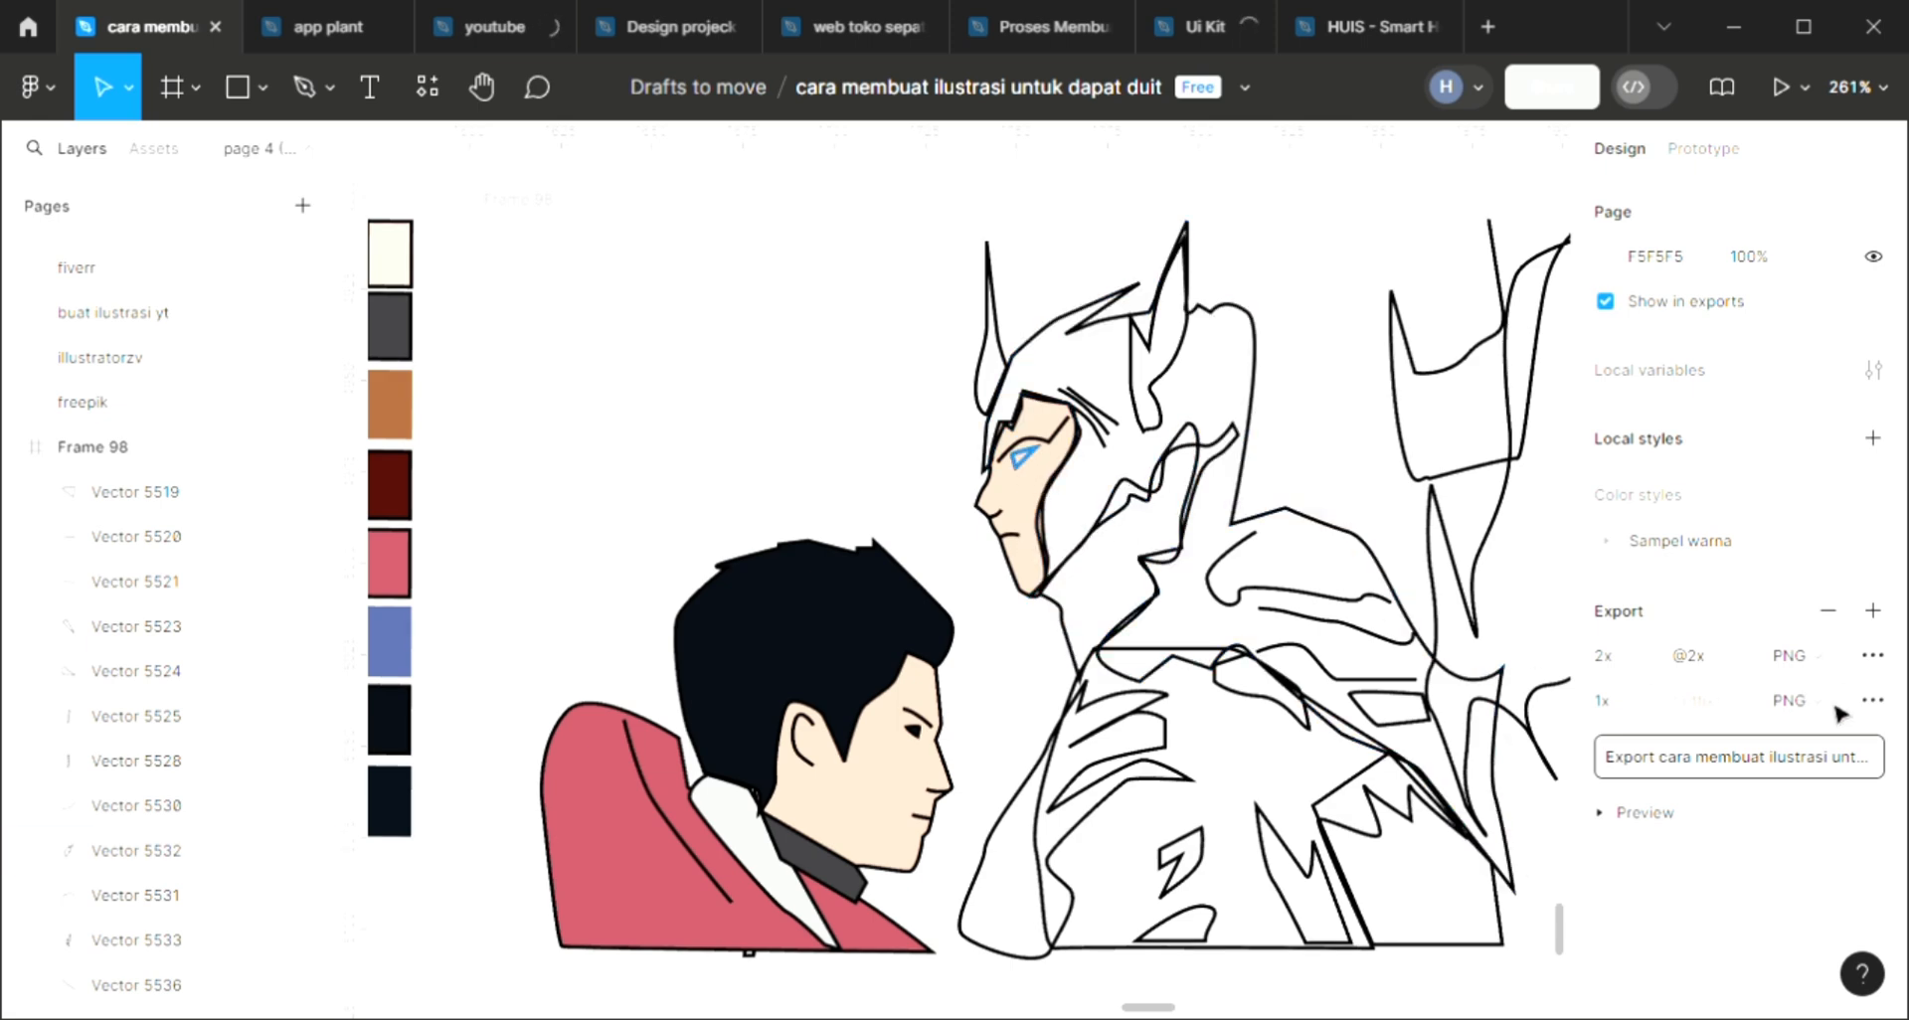
# Add a fill to the horned warrior's eye shape and colour it white, FFFFFF
pyautogui.click(1634, 708)
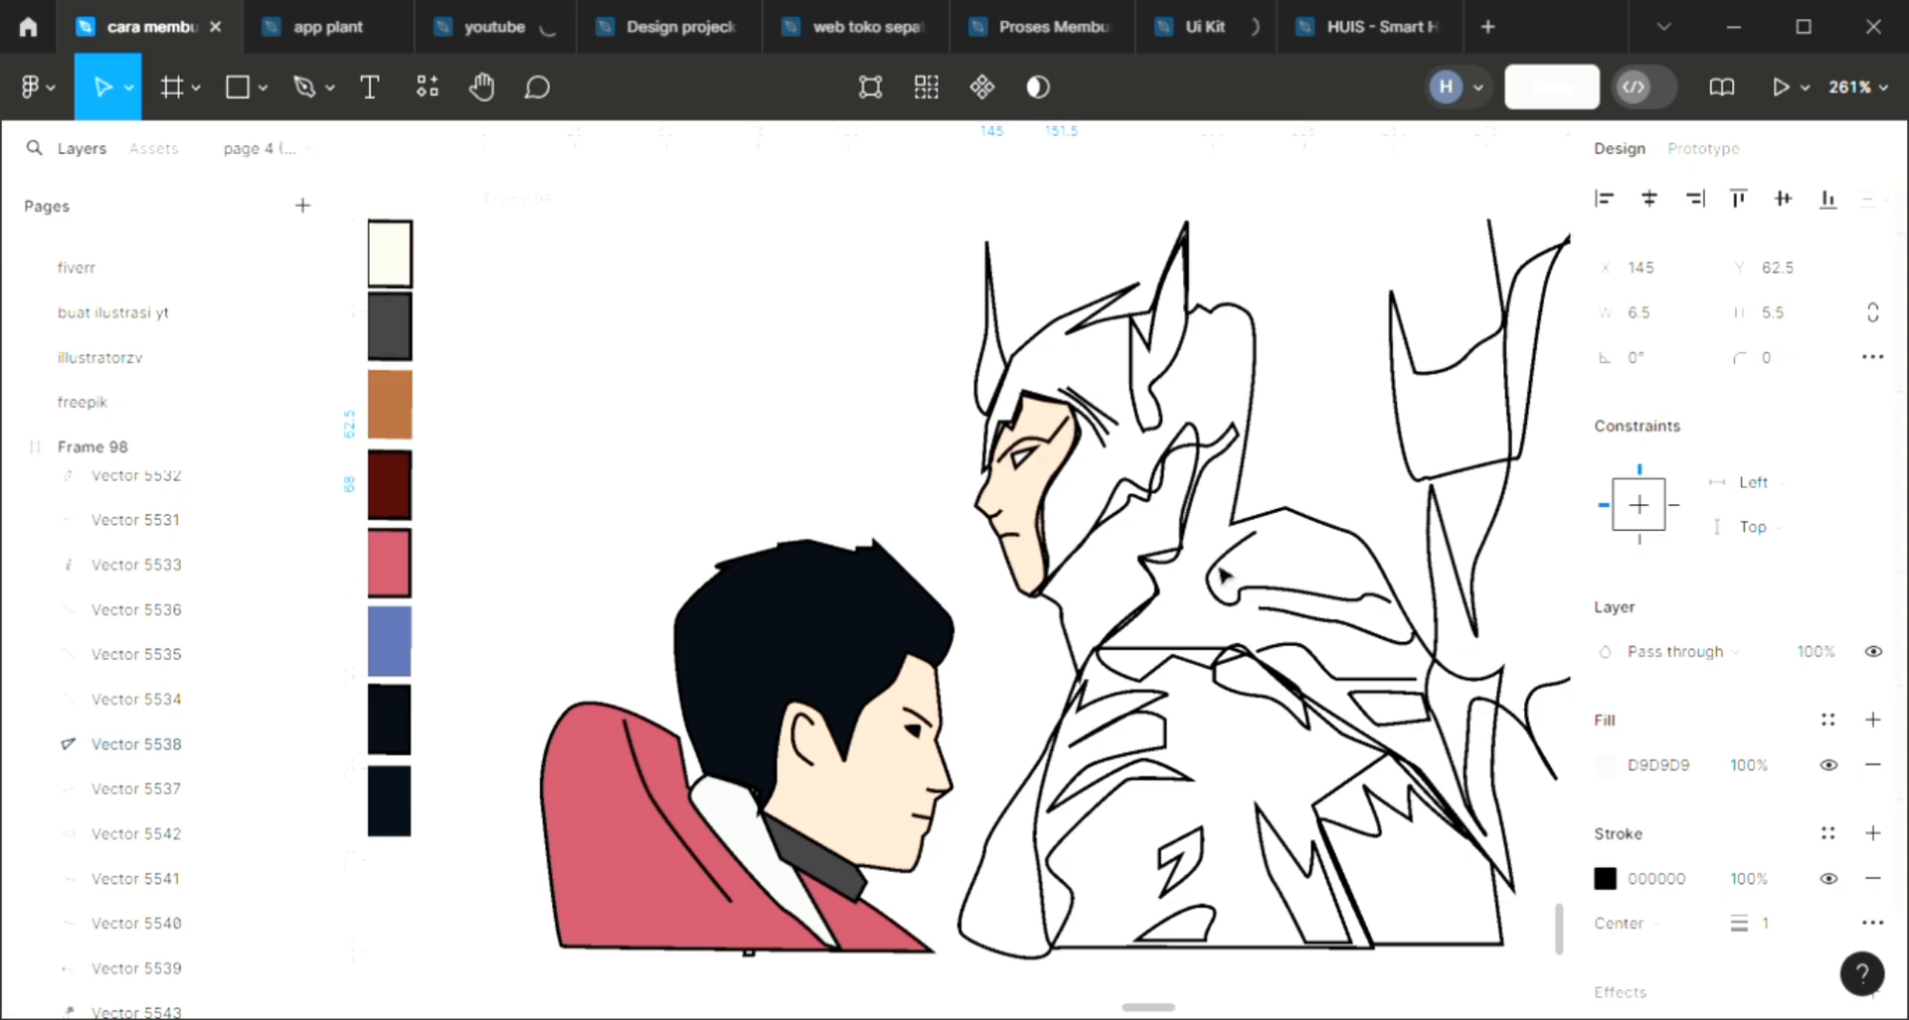
pyautogui.press('i')
pyautogui.click(1437, 256)
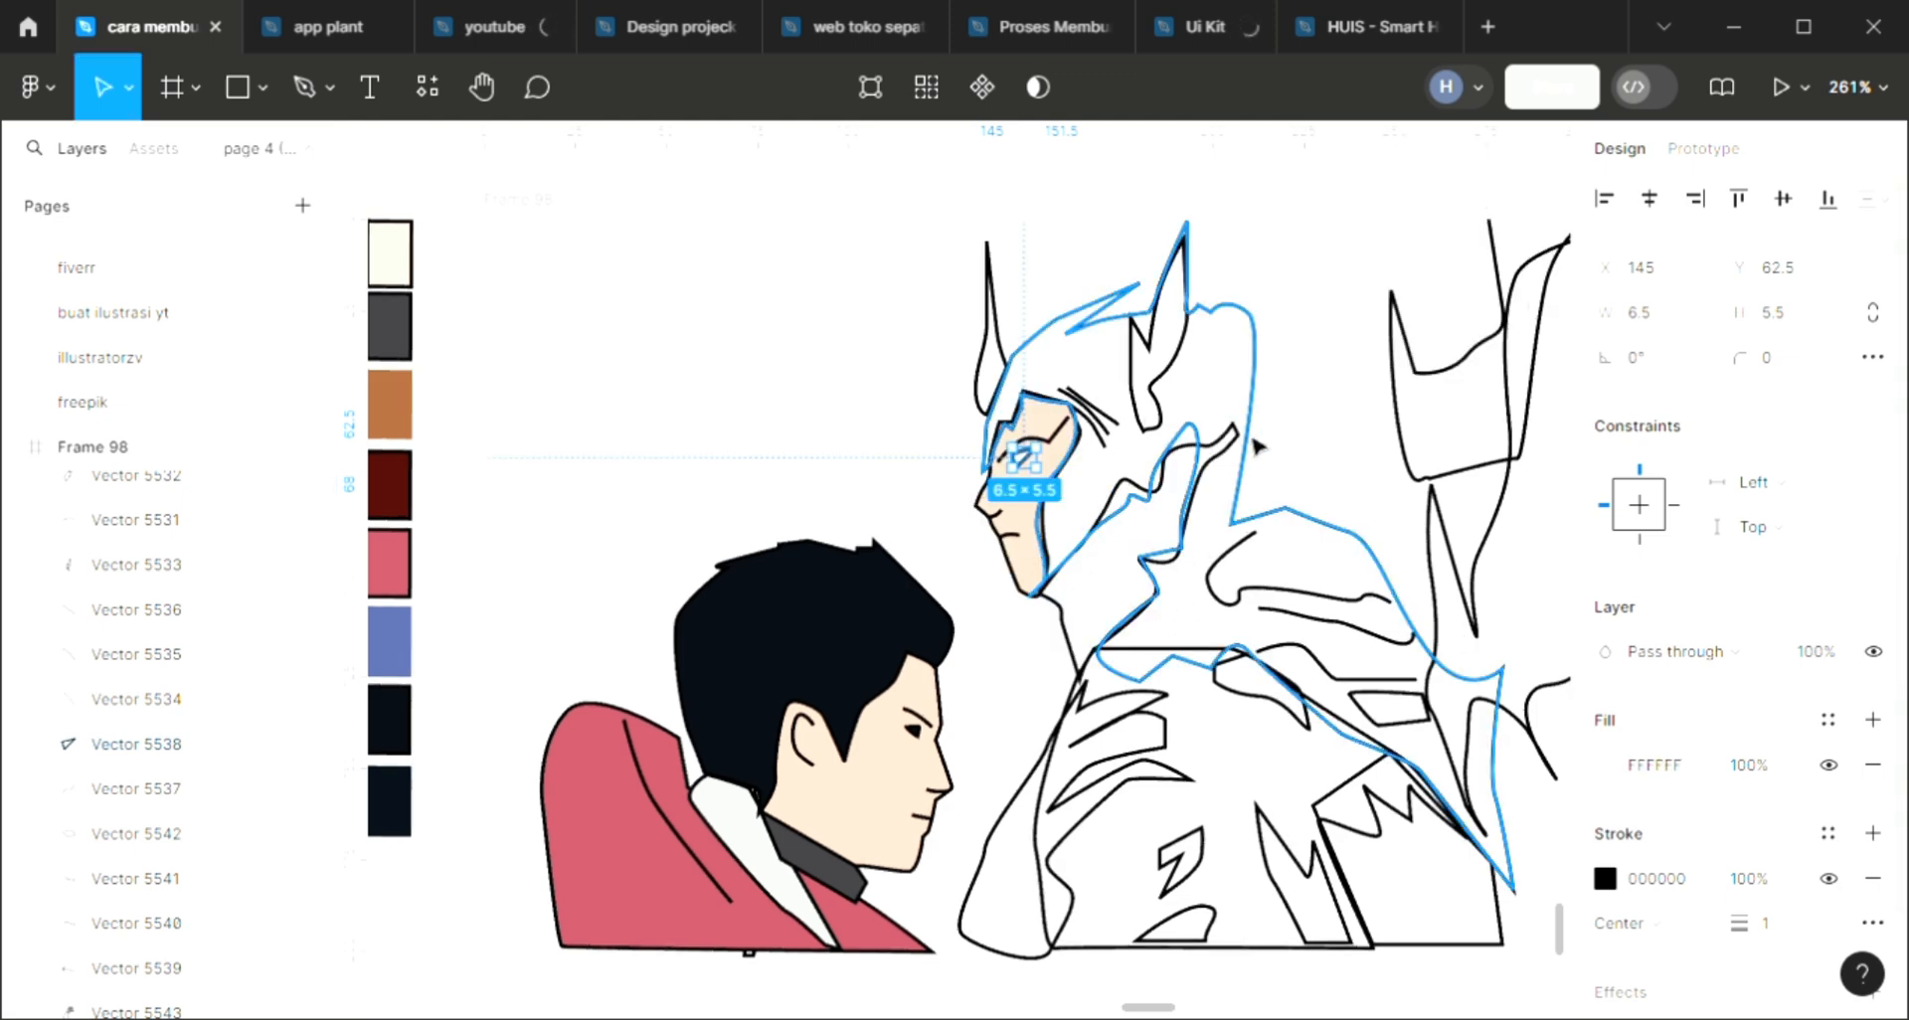
# Add the default D9D9D9 fill to the warrior's helmet and shoulder outline and send it to the back
pyautogui.click(1280, 483)
pyautogui.click(1872, 719)
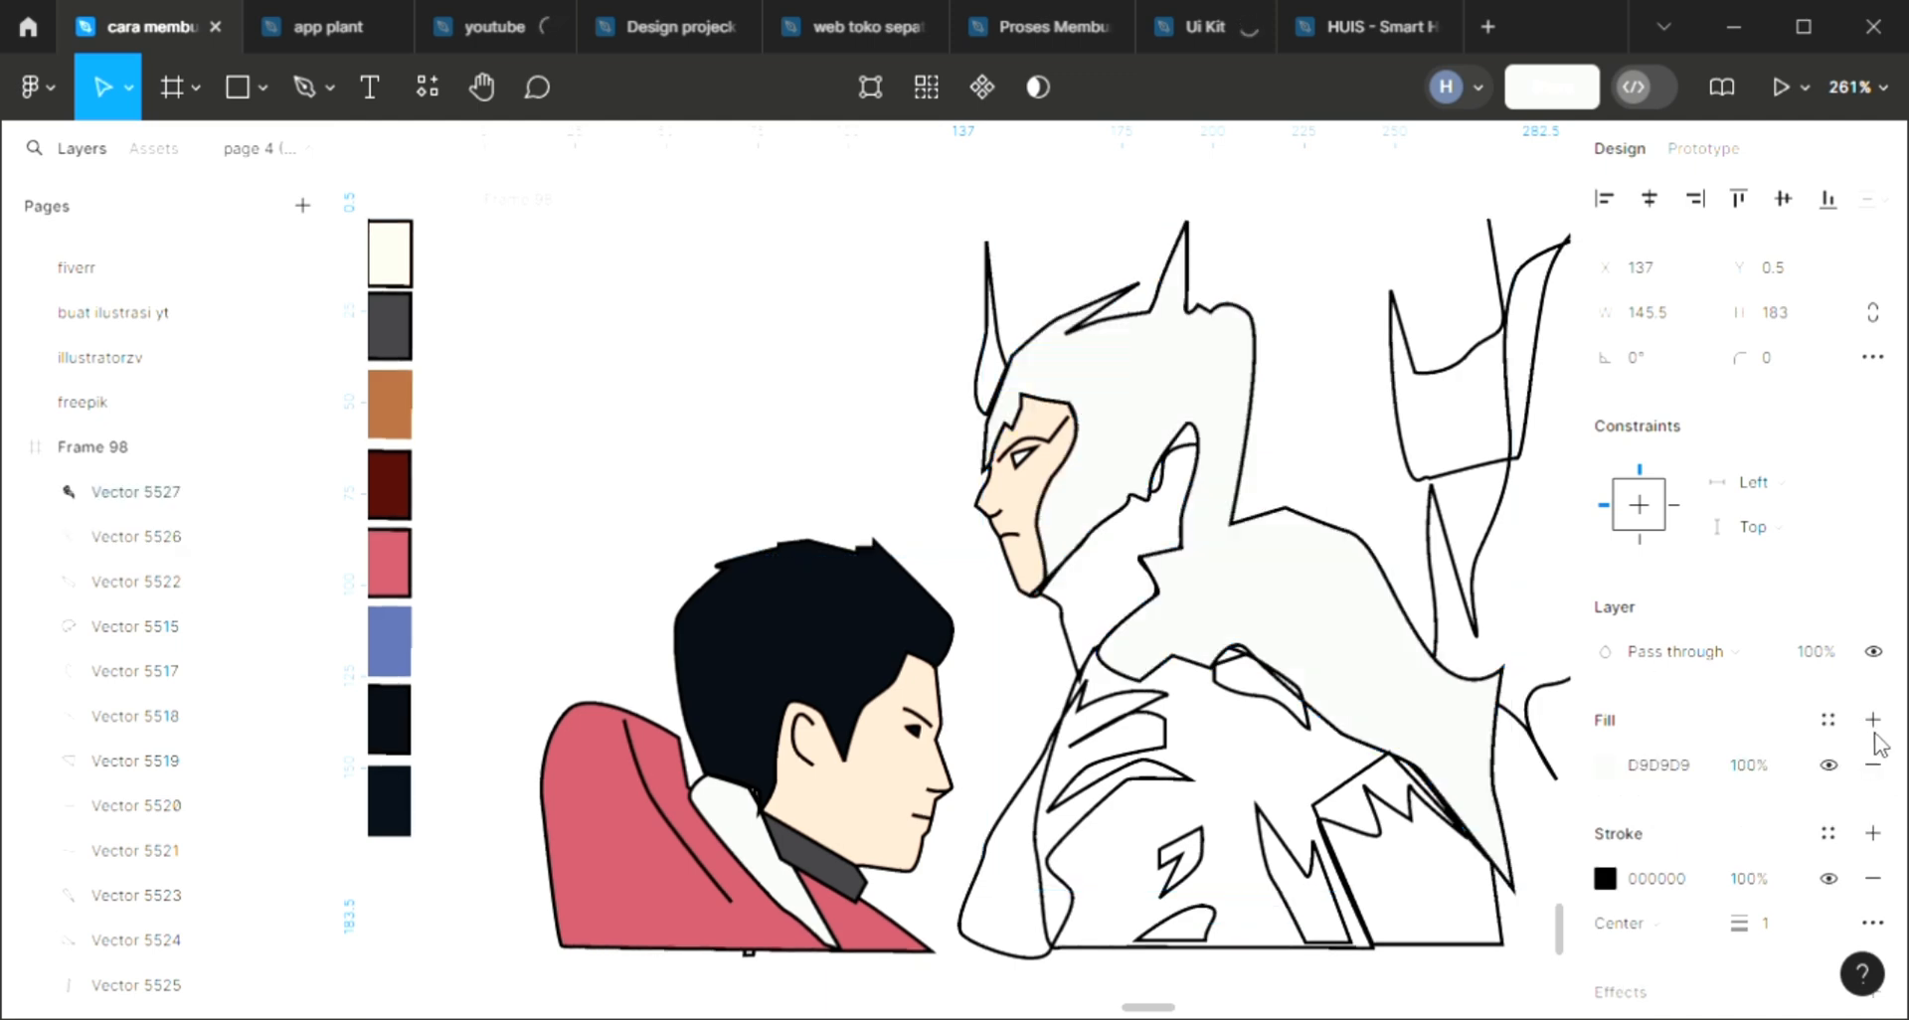
pyautogui.hotkey('ctrl', 'shift', '[')
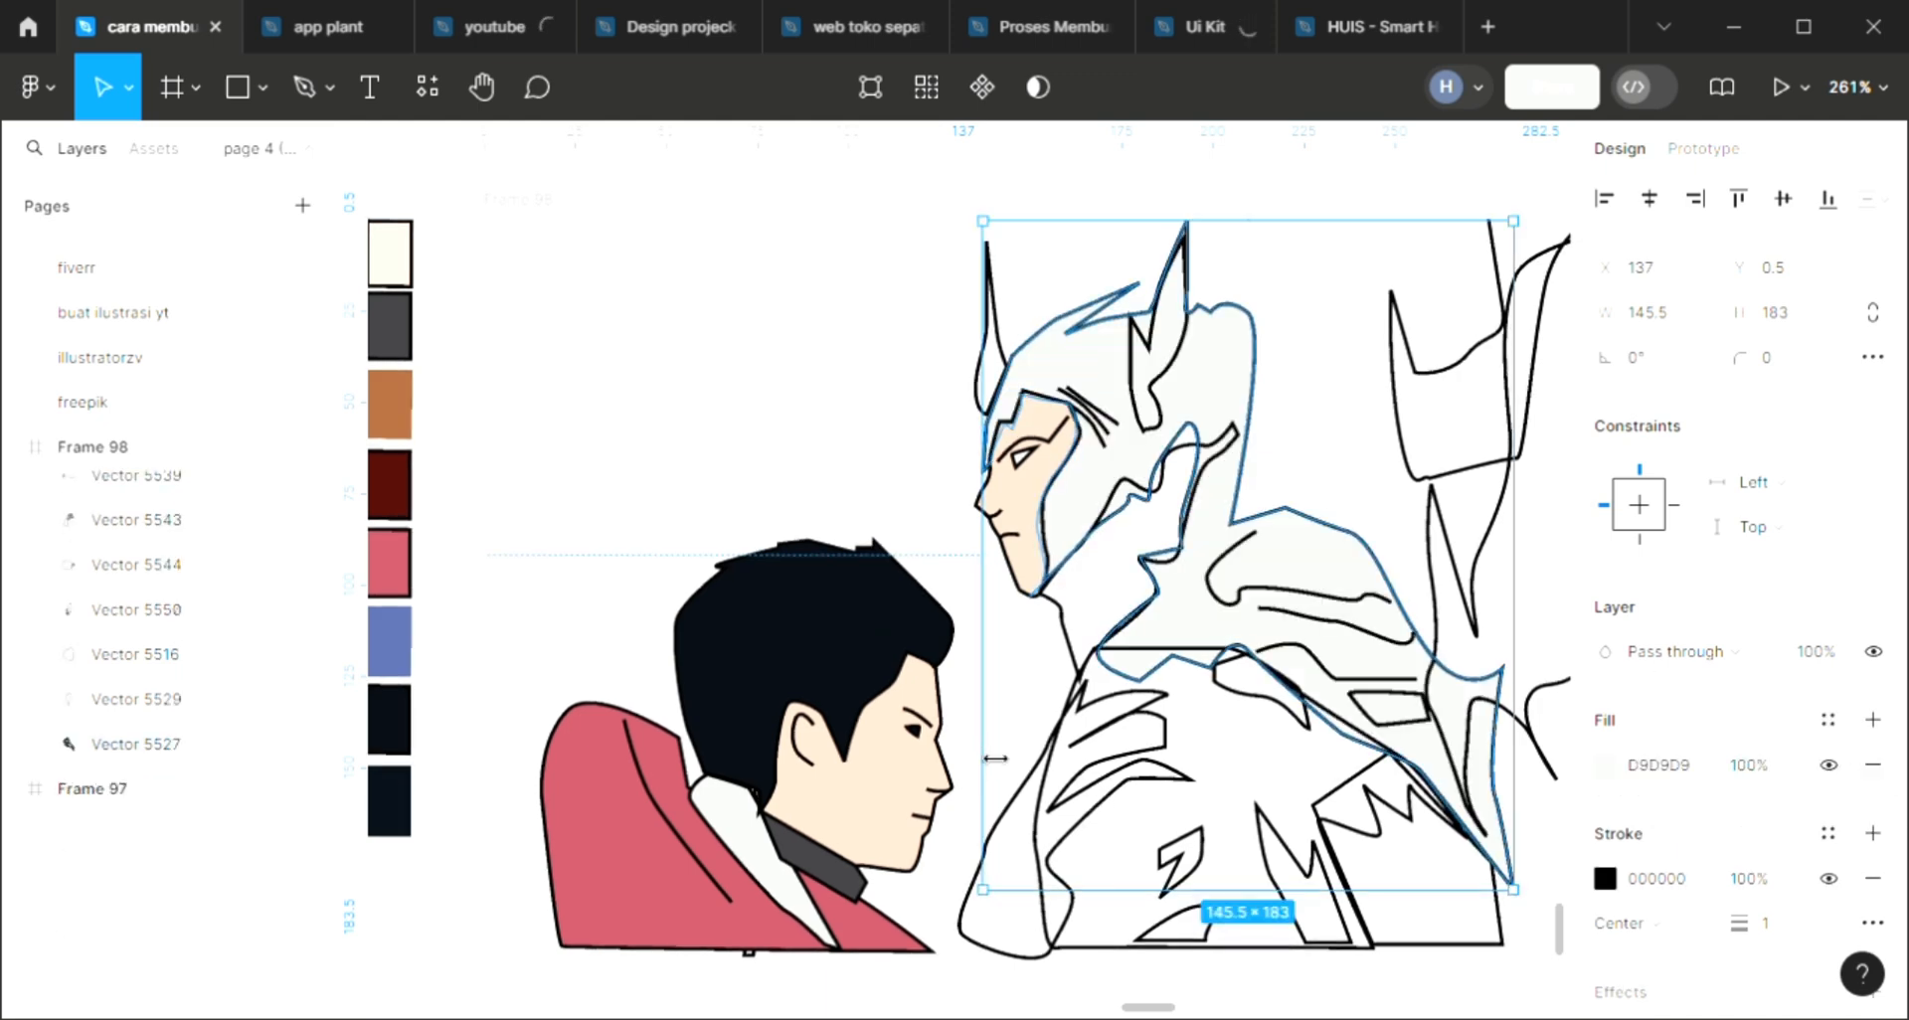
# Send the warrior's filled neck shape to the back and colour it with the man's dark grey collar colour, 3E3D41
pyautogui.click(1082, 651)
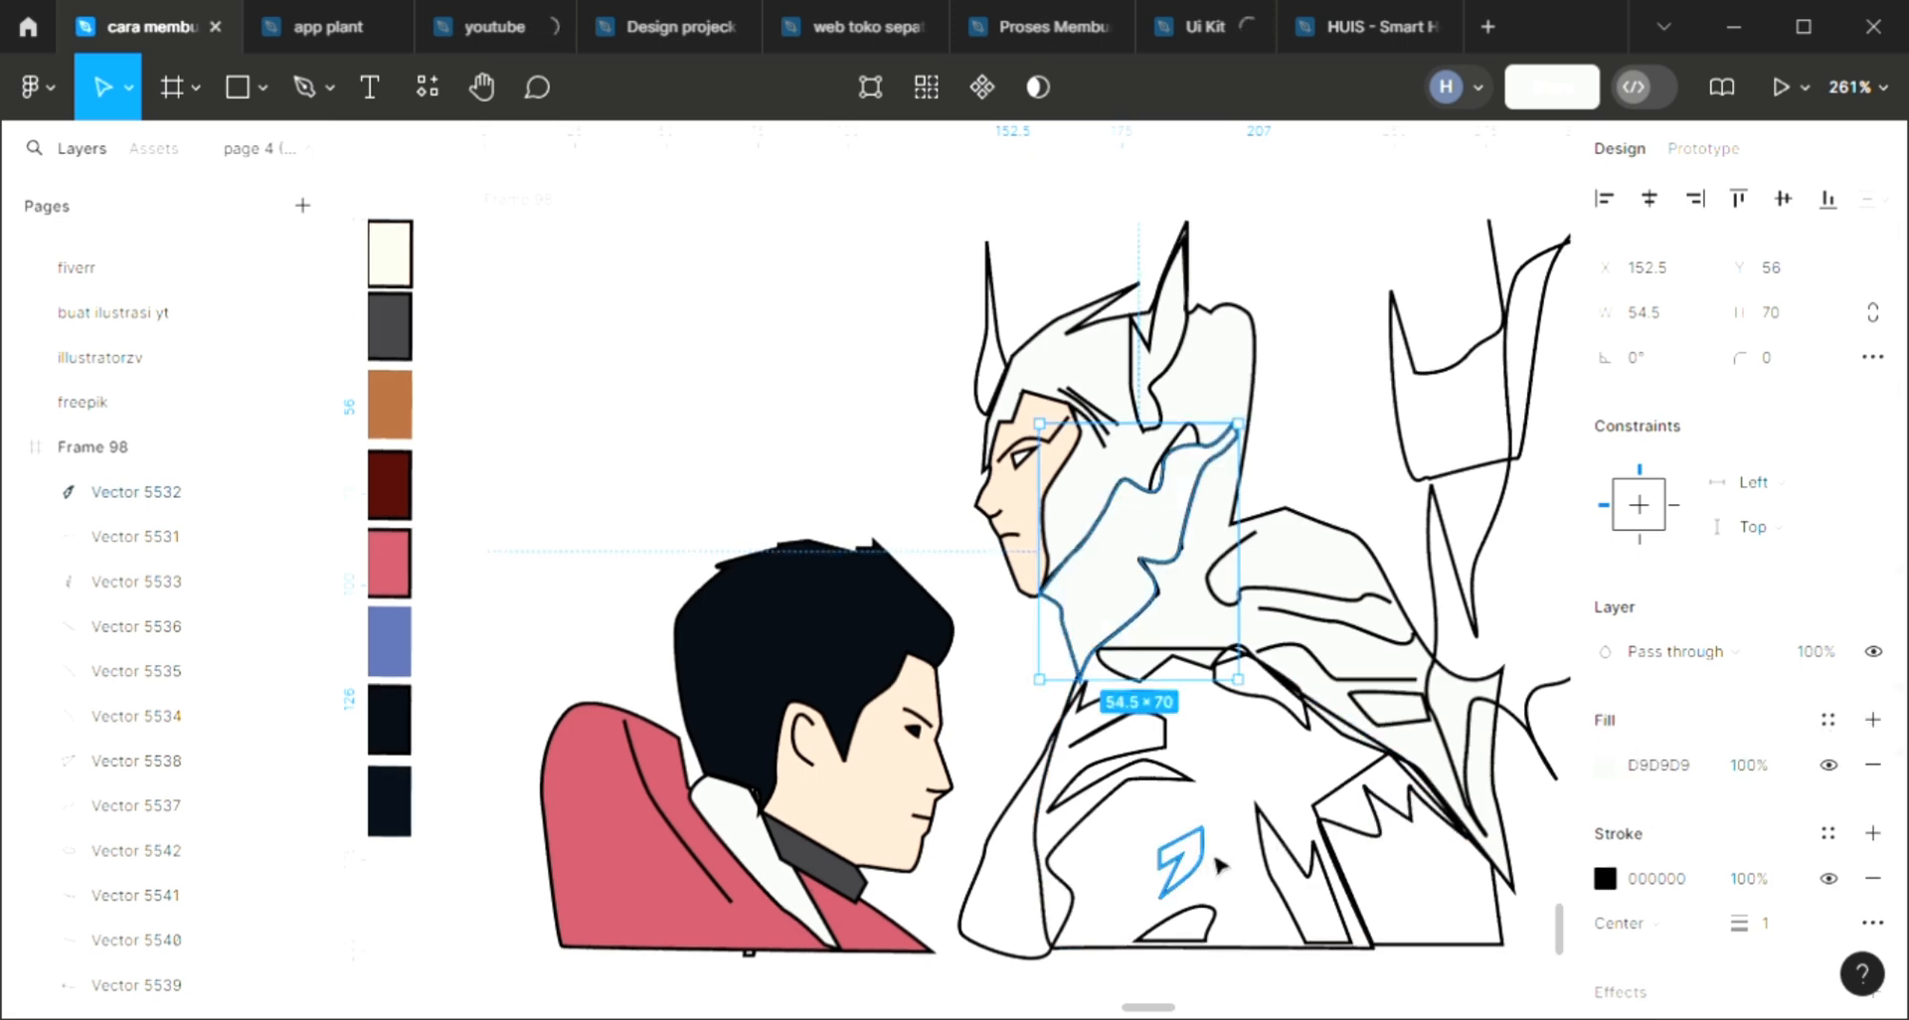
pyautogui.press('[')
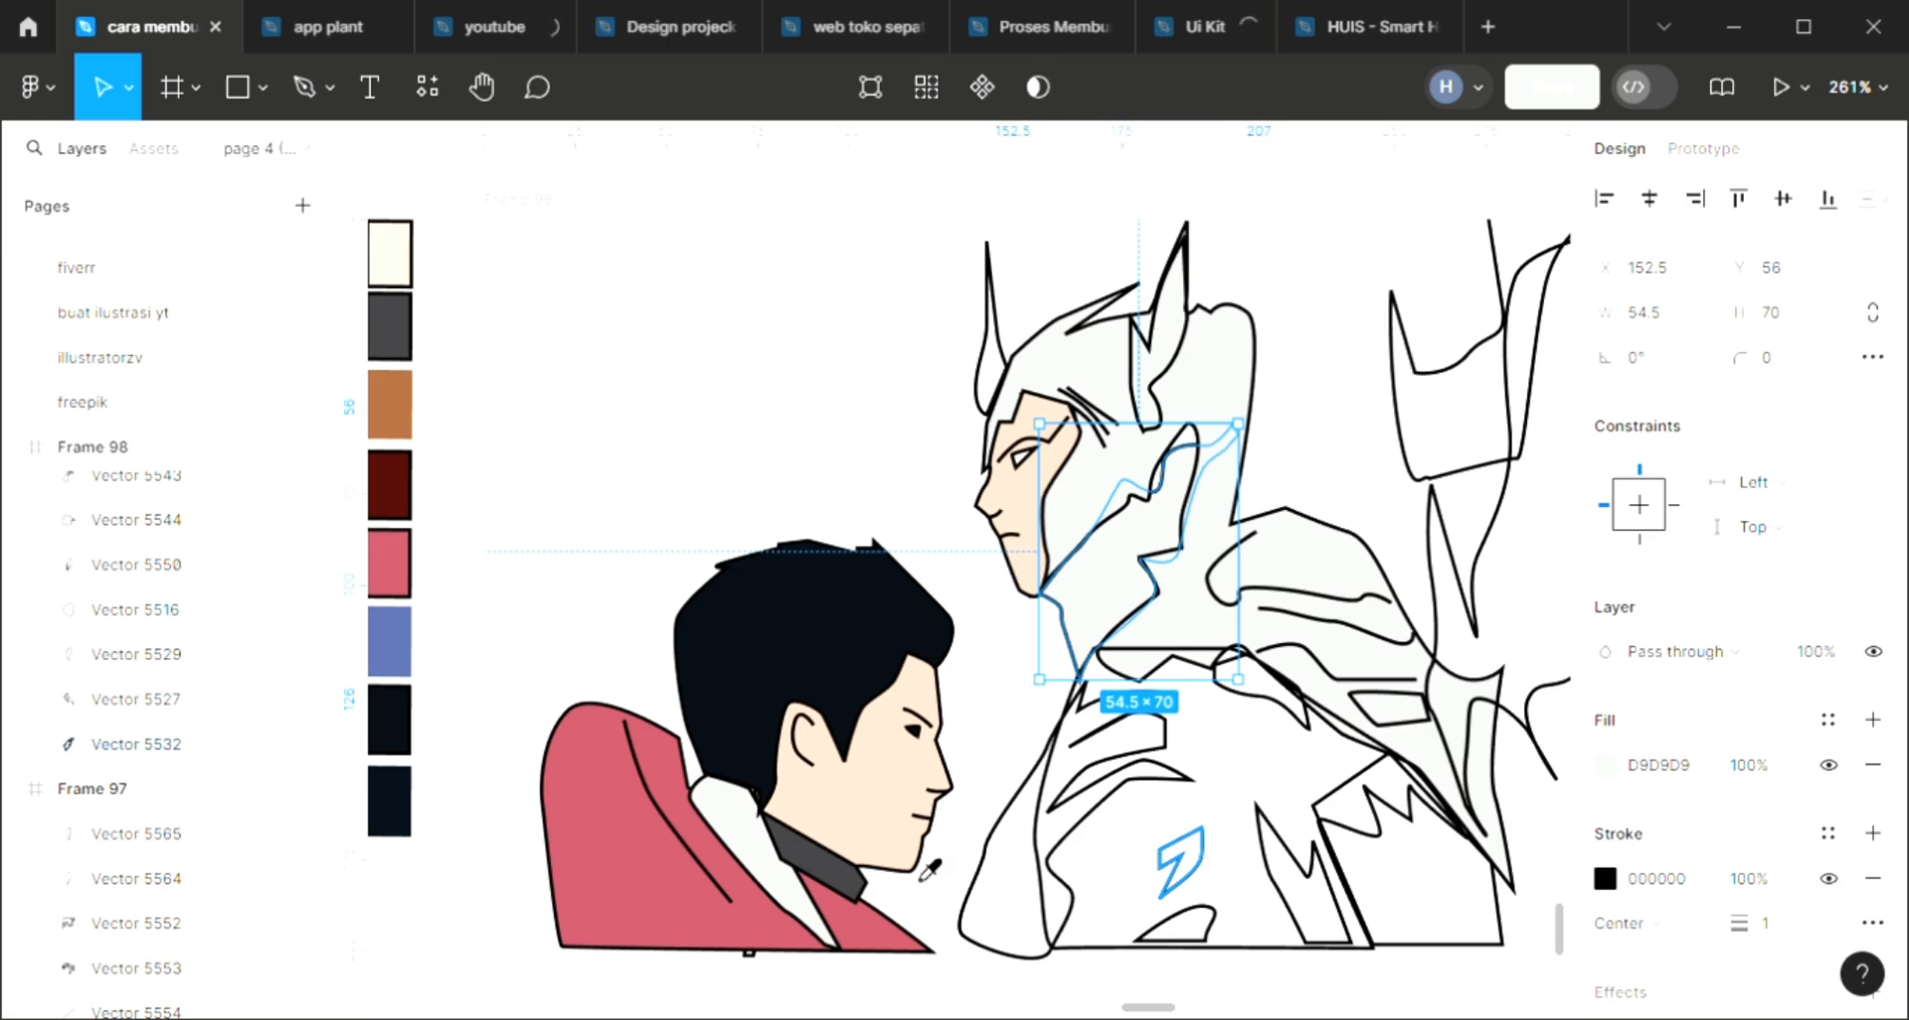
pyautogui.click(859, 872)
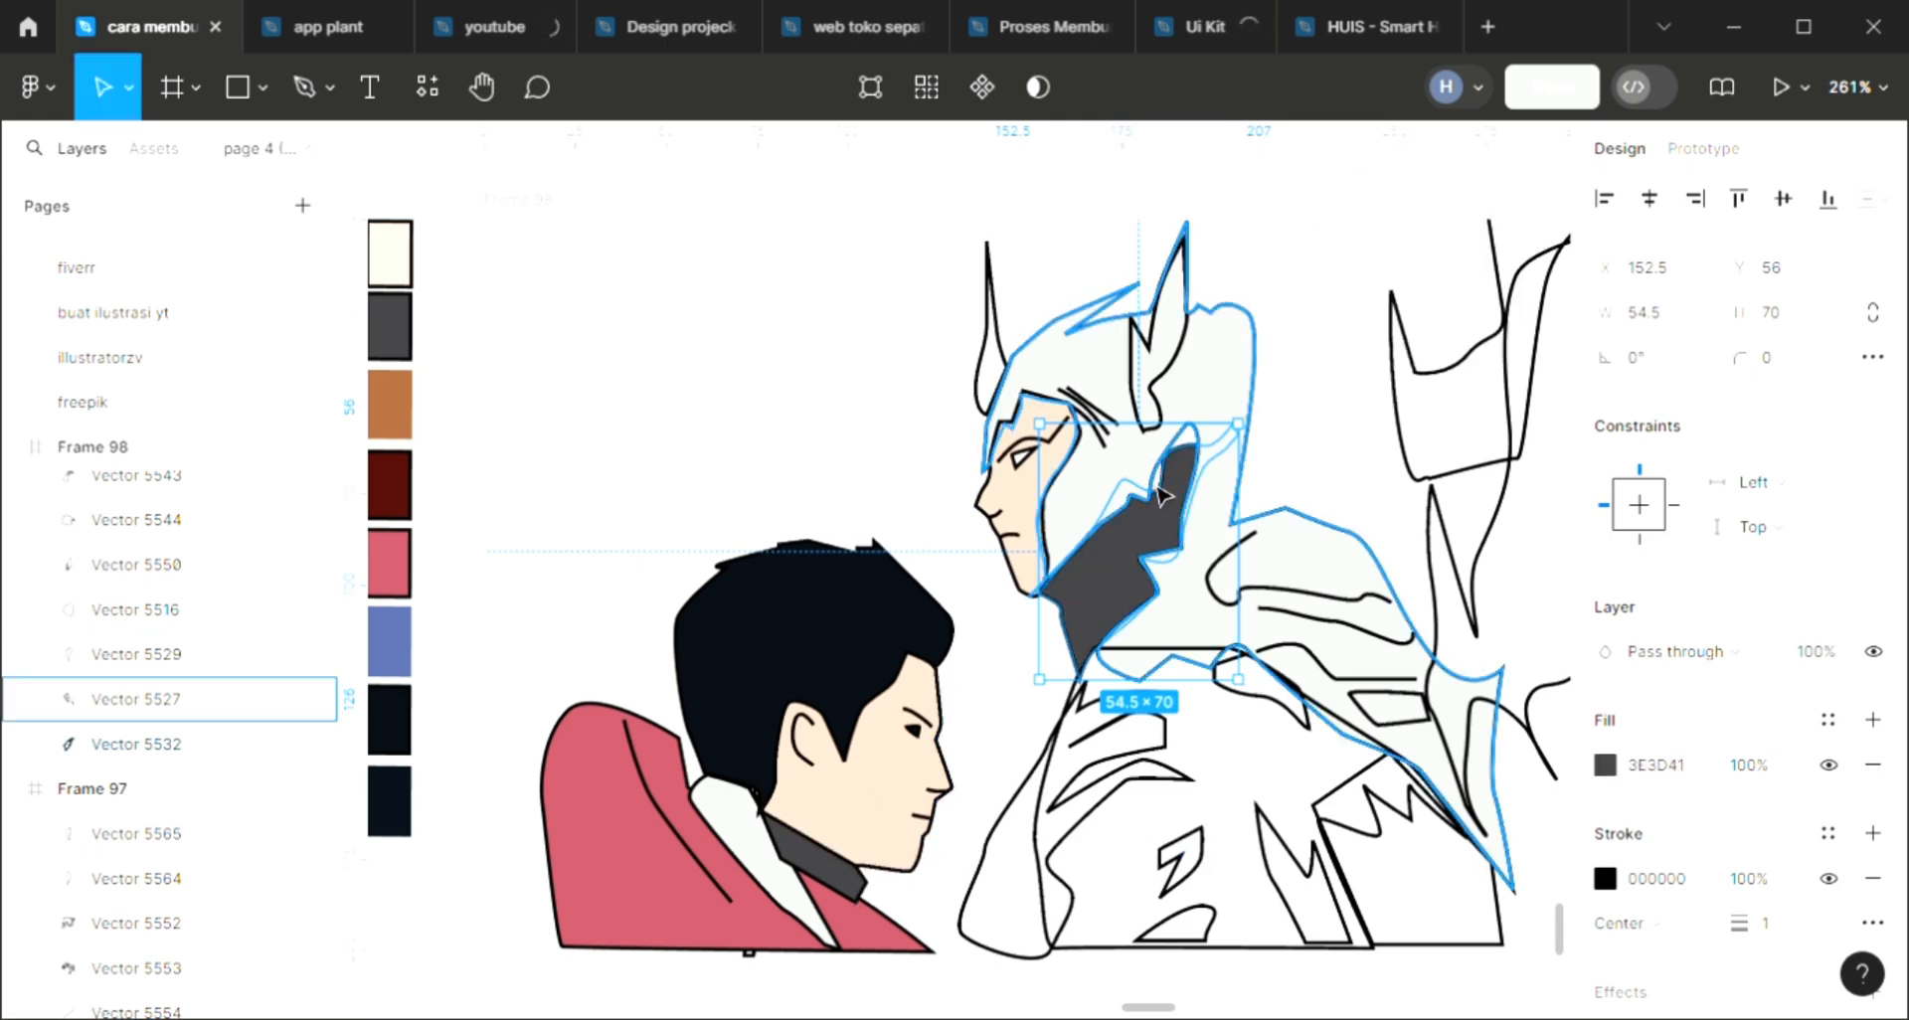
# Stretch the warrior's dark grey neck shape upward and downward to about 54 × 82
pyautogui.doubleClick(1181, 479)
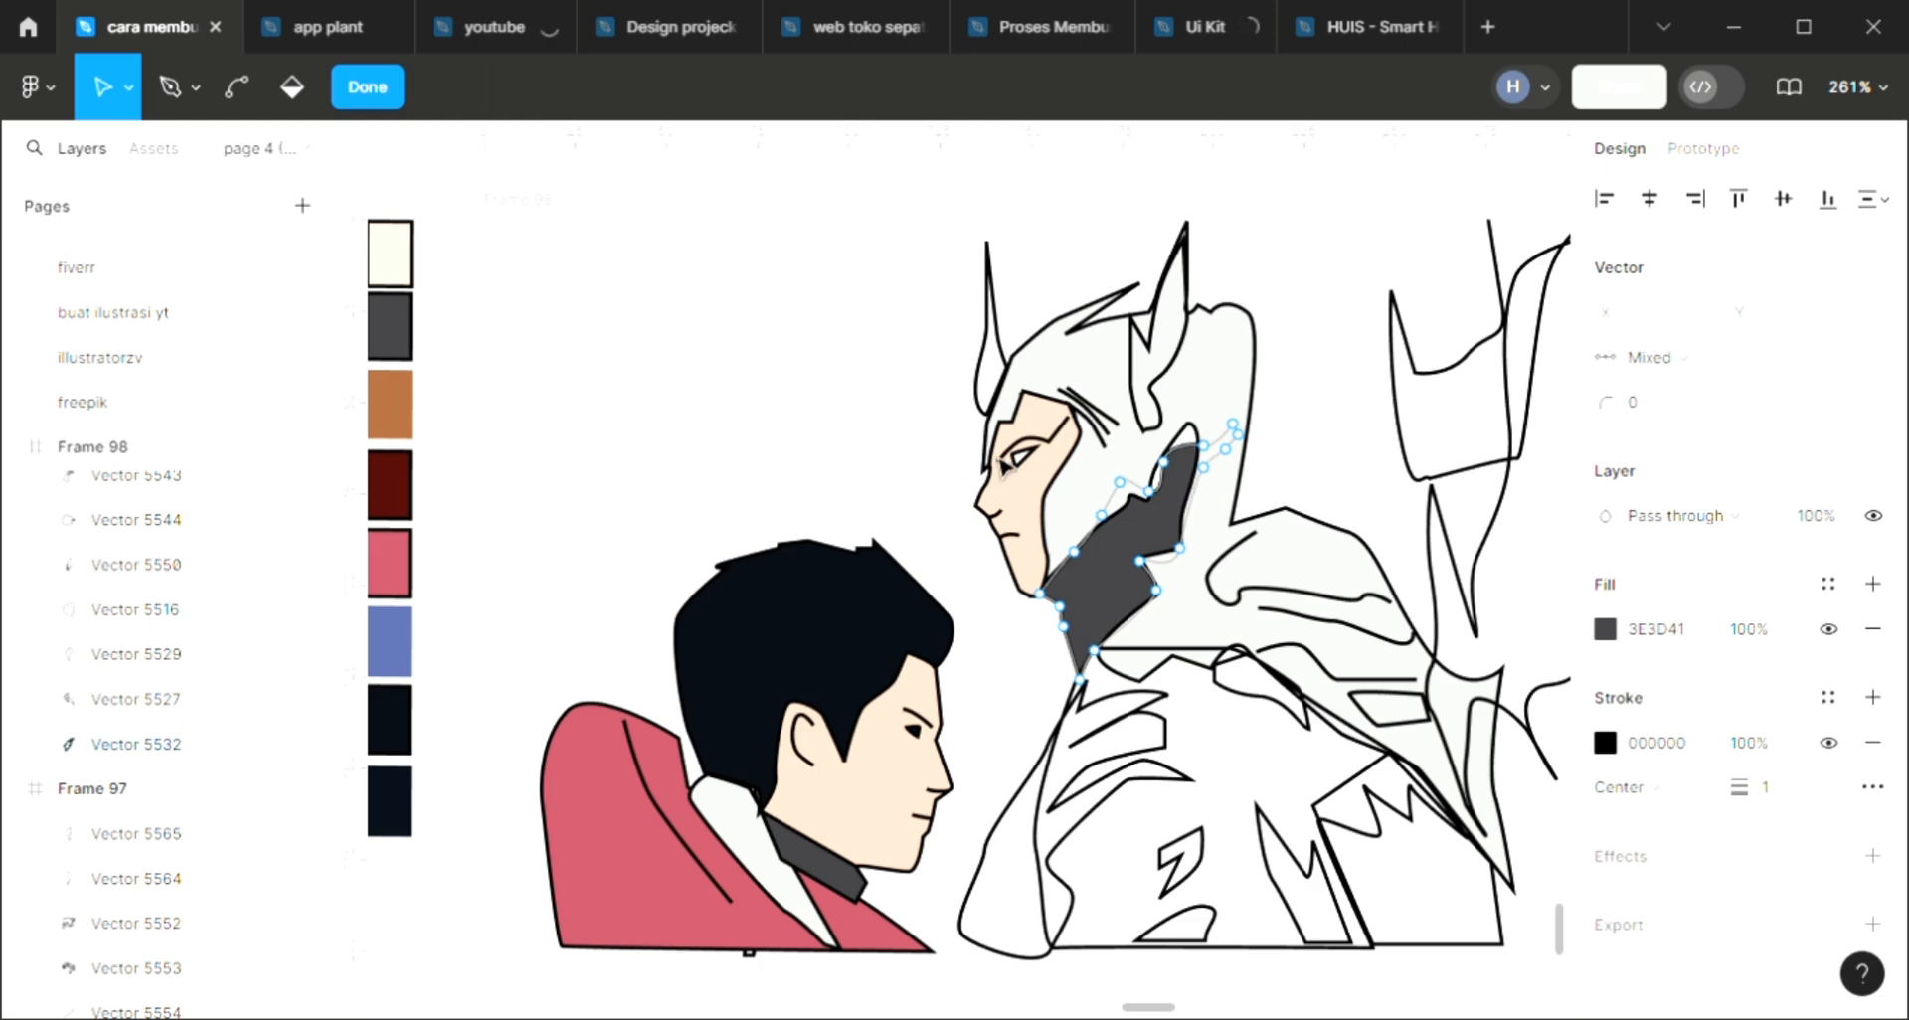
pyautogui.press('Escape')
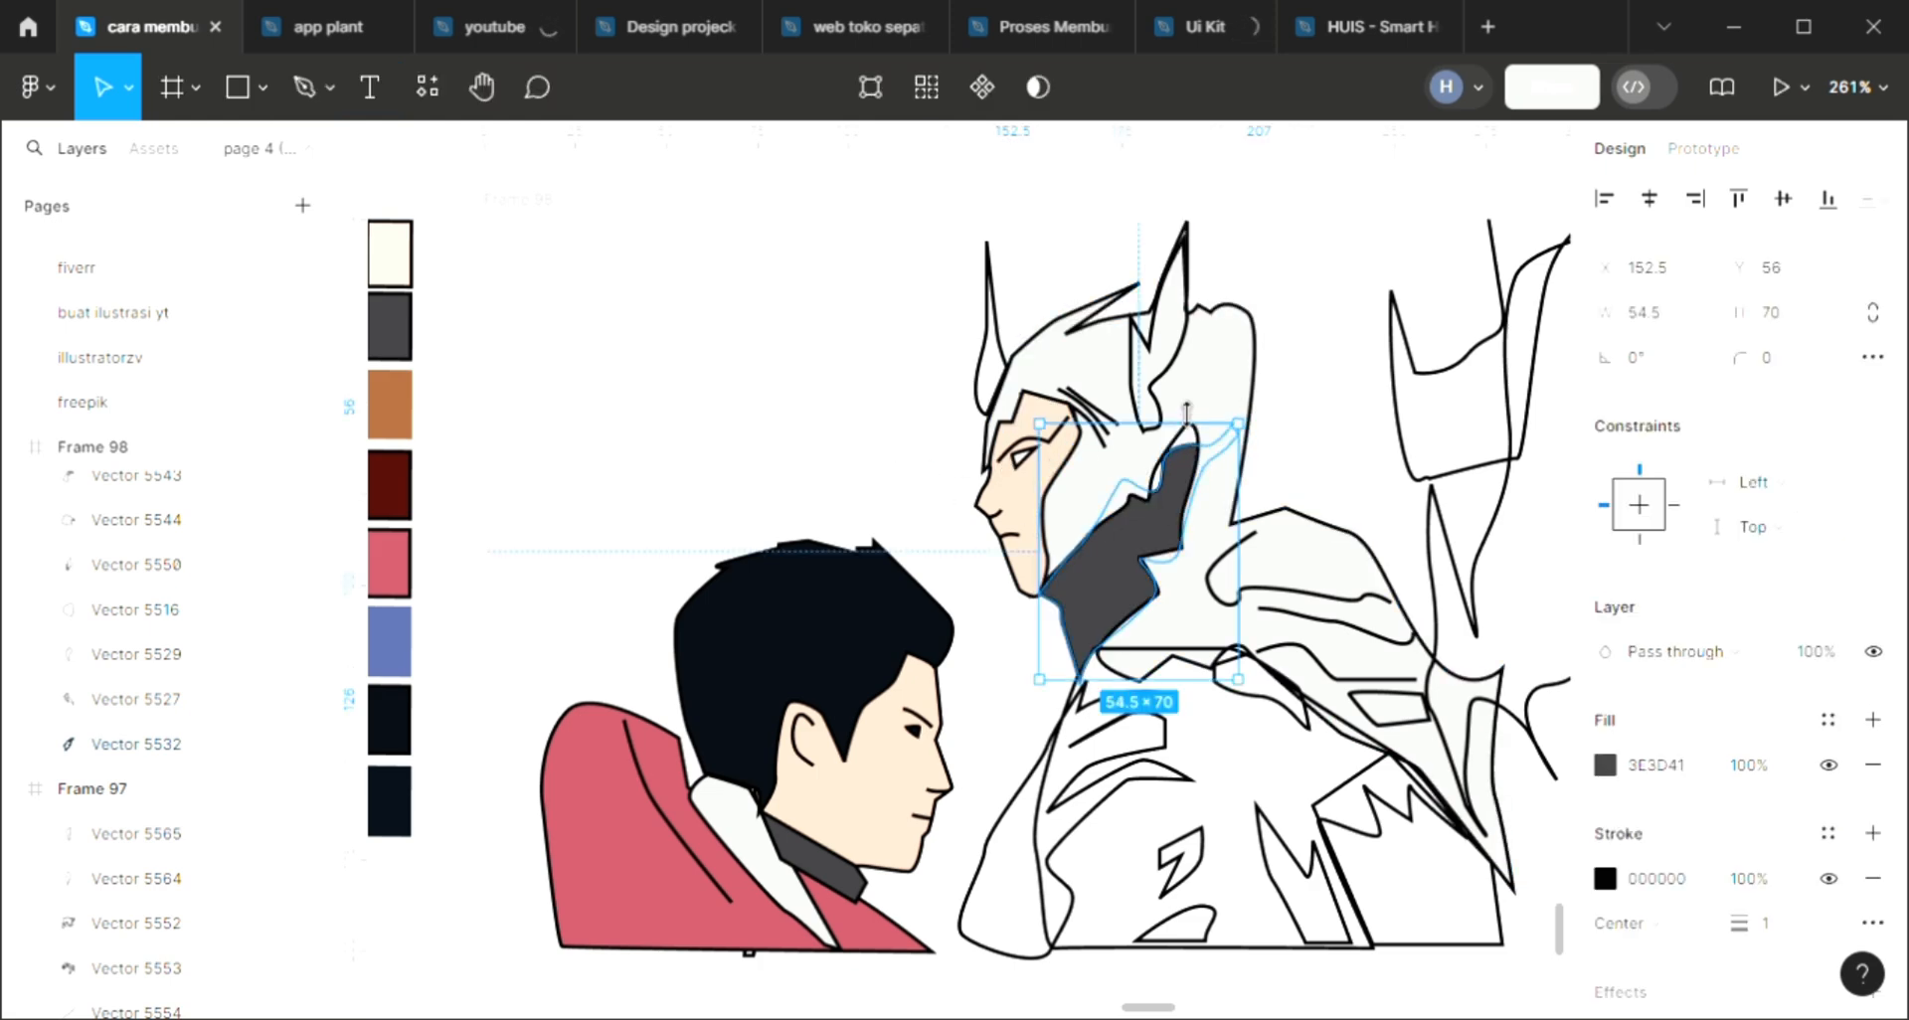
pyautogui.moveTo(1186, 410); pyautogui.dragTo(1186, 393)
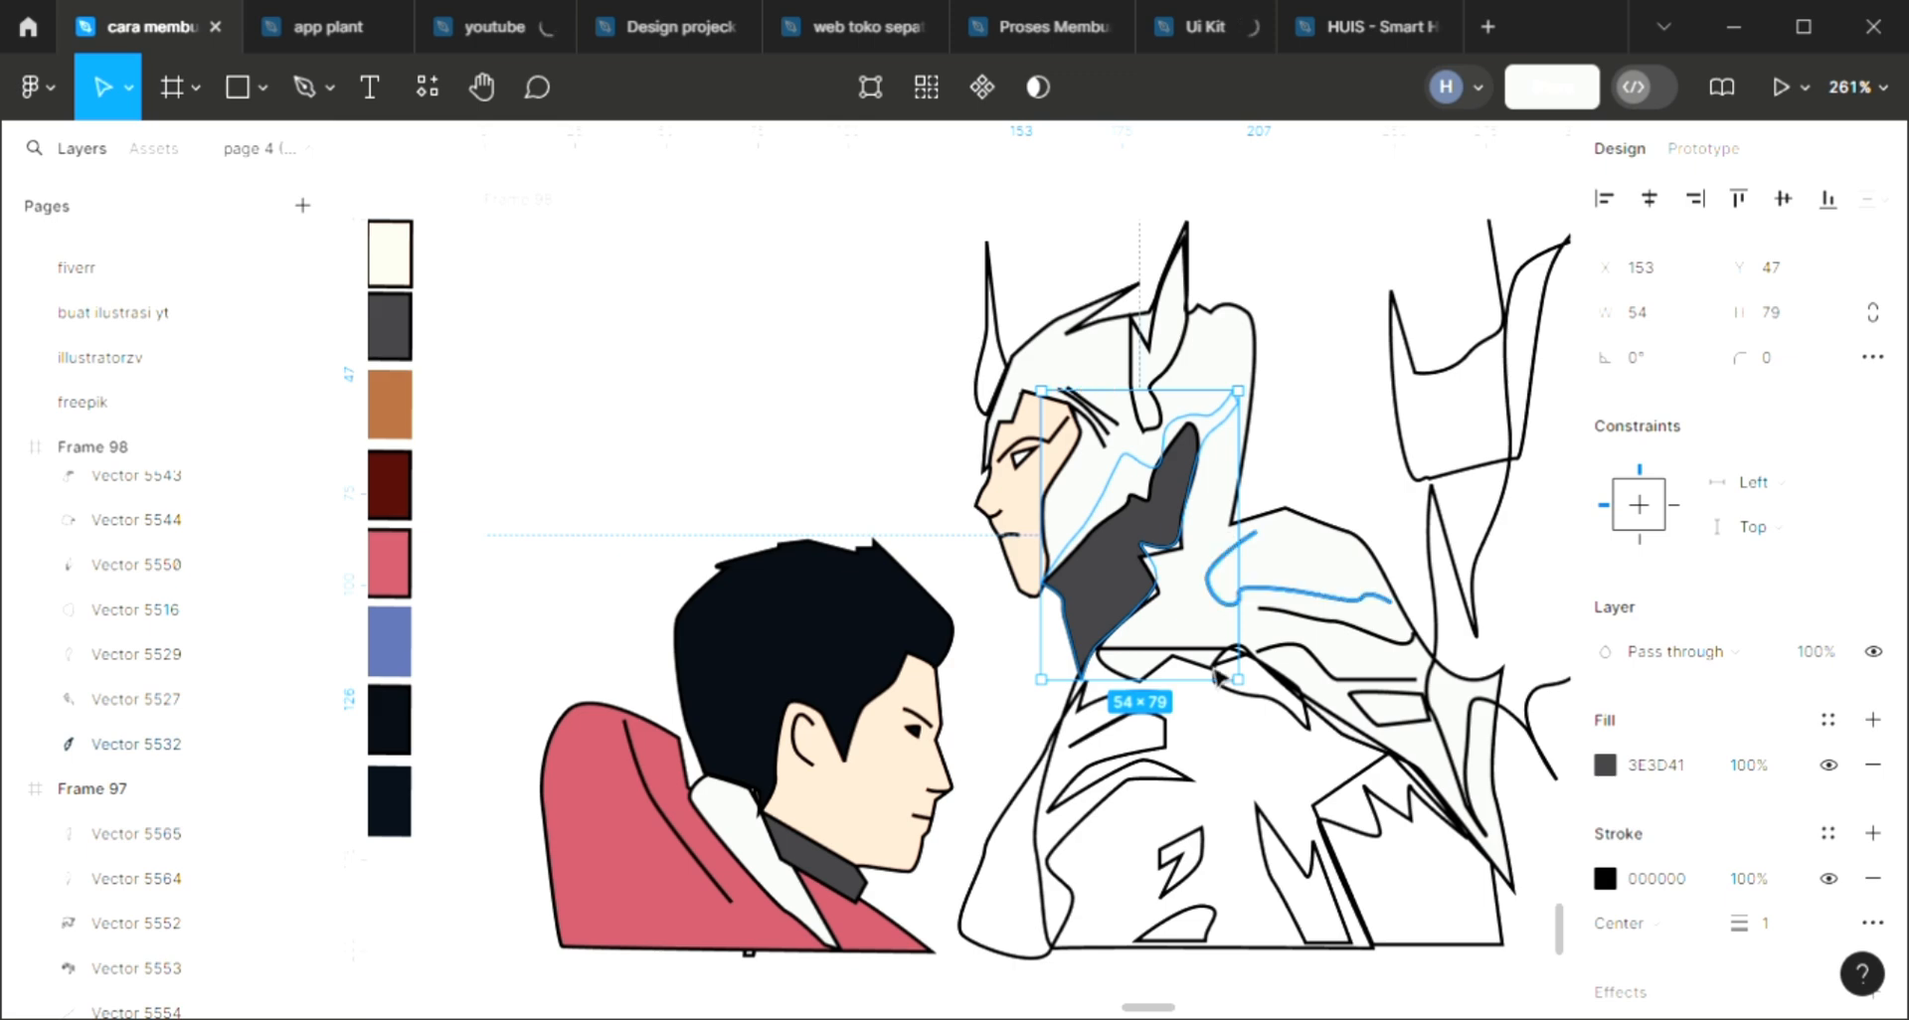
pyautogui.moveTo(1230, 706); pyautogui.dragTo(1230, 708)
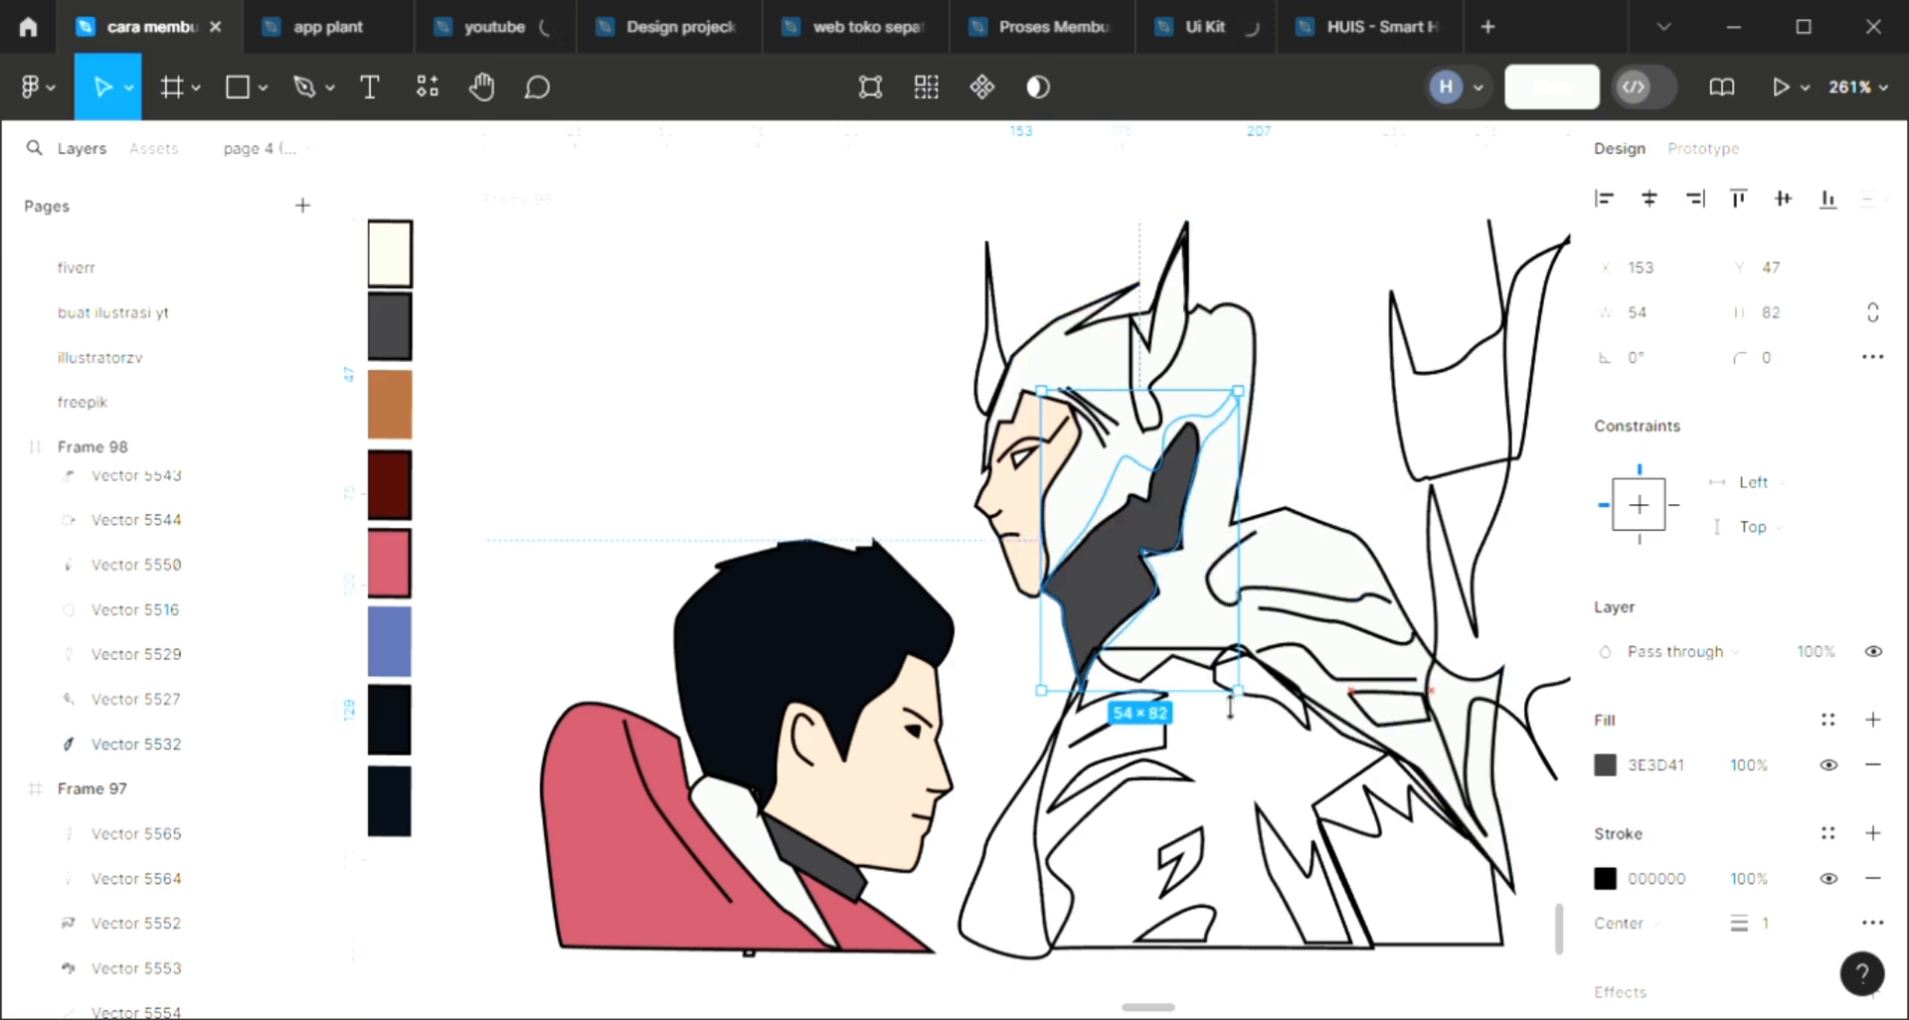
pyautogui.click(847, 504)
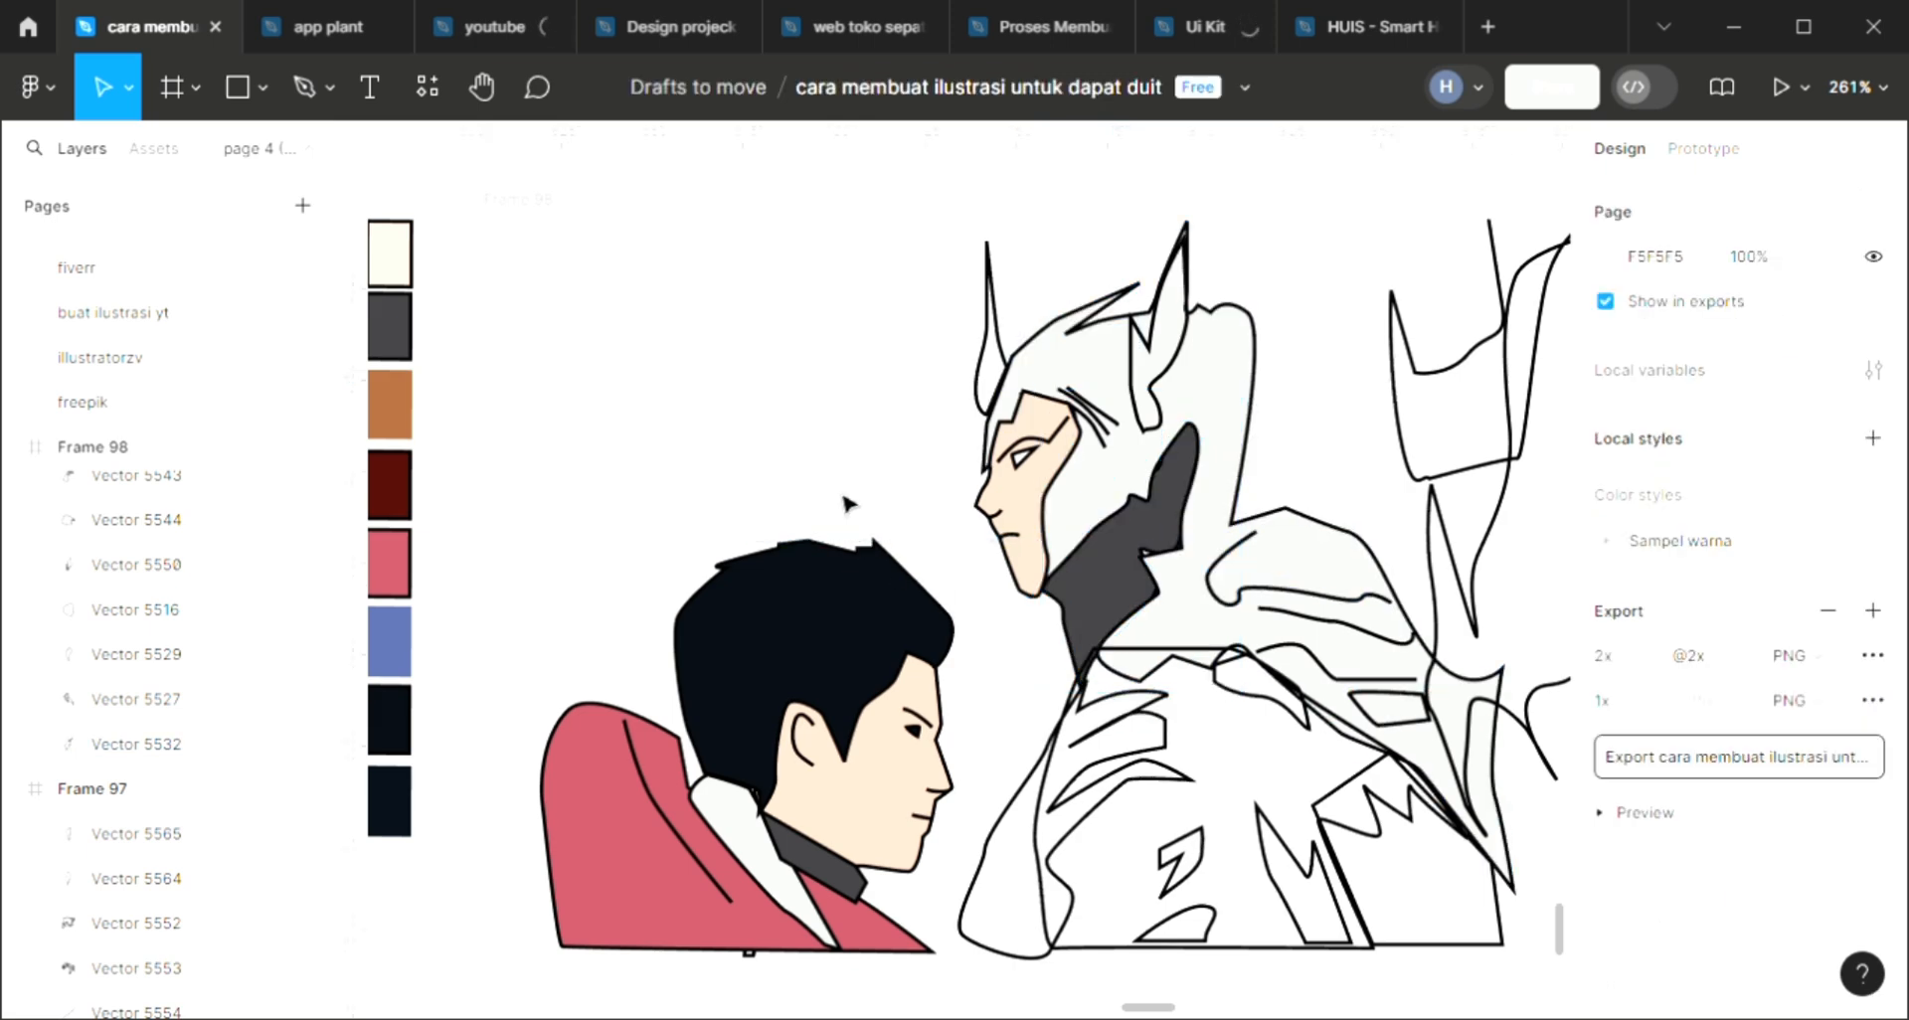
# Add a fill to the small four-sided shape on the warrior's shoulder armour and colour it with the brown palette swatch, A6663D
pyautogui.hscroll(3, 1069, 765)
pyautogui.scroll(-2, 1069, 766)
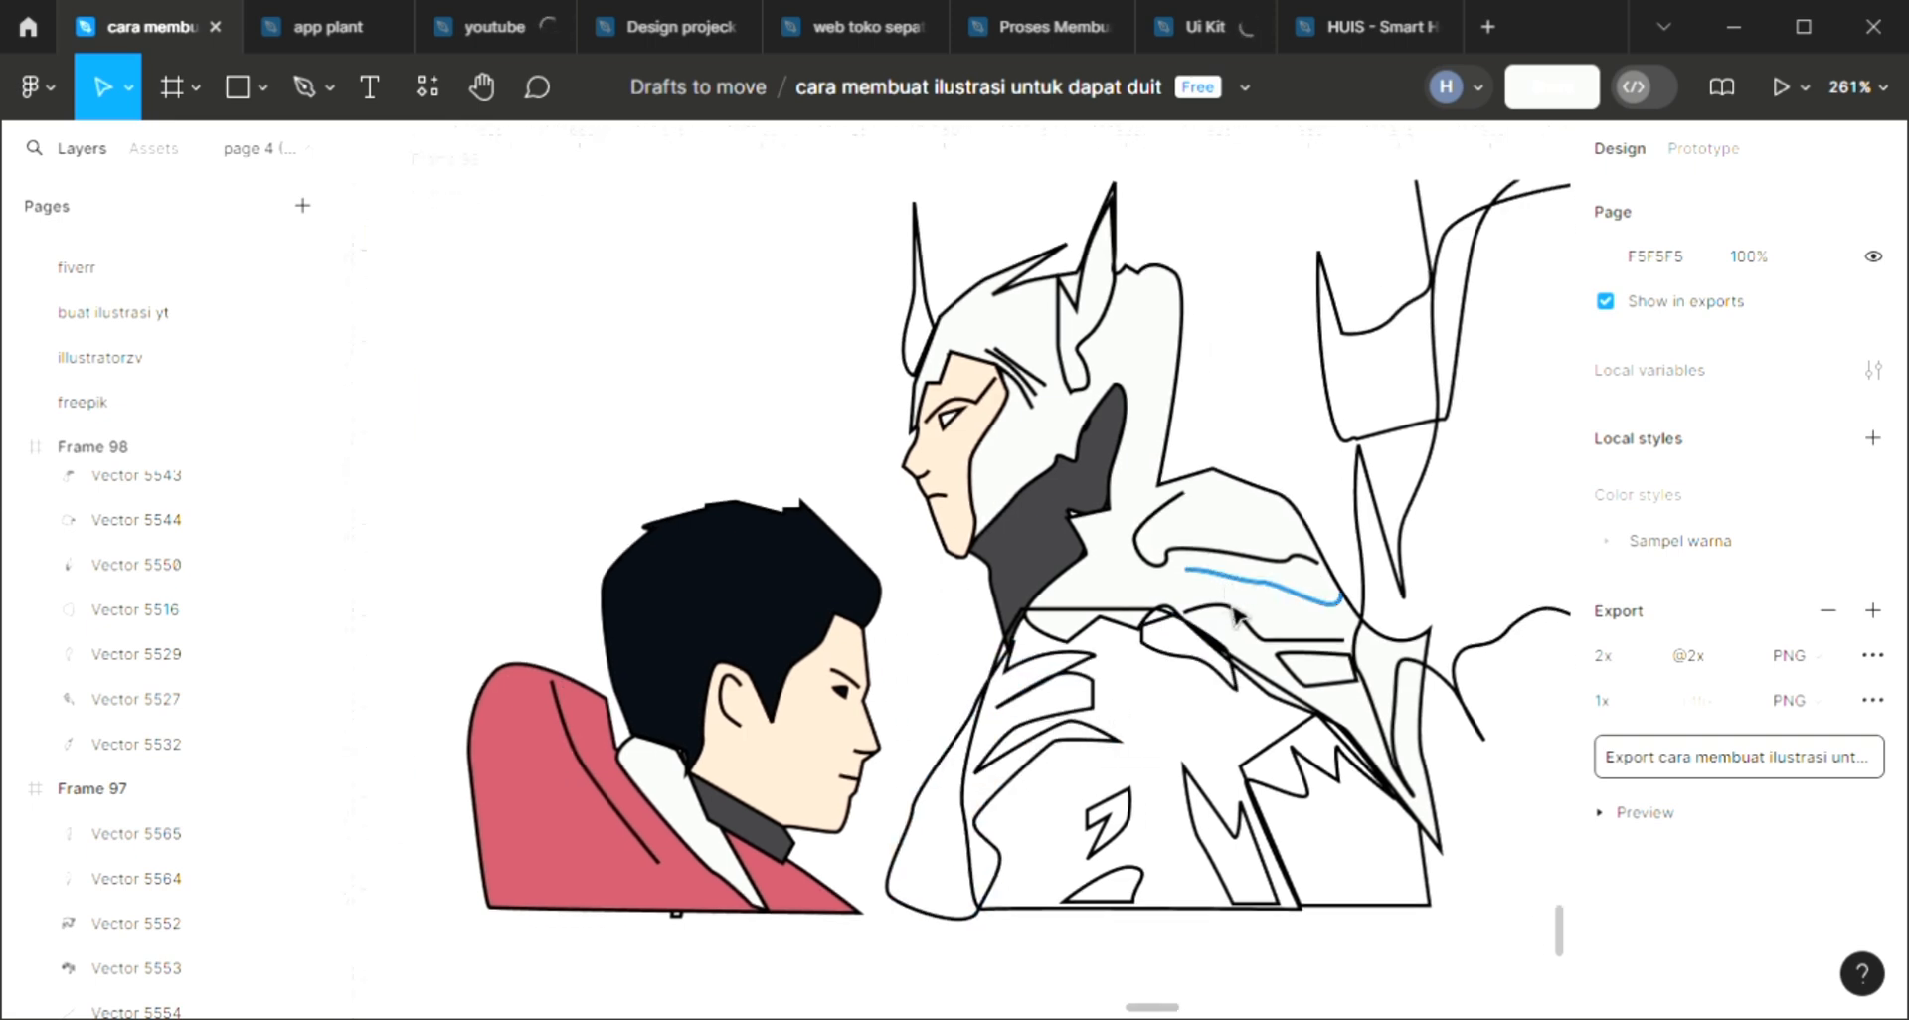
pyautogui.click(1288, 680)
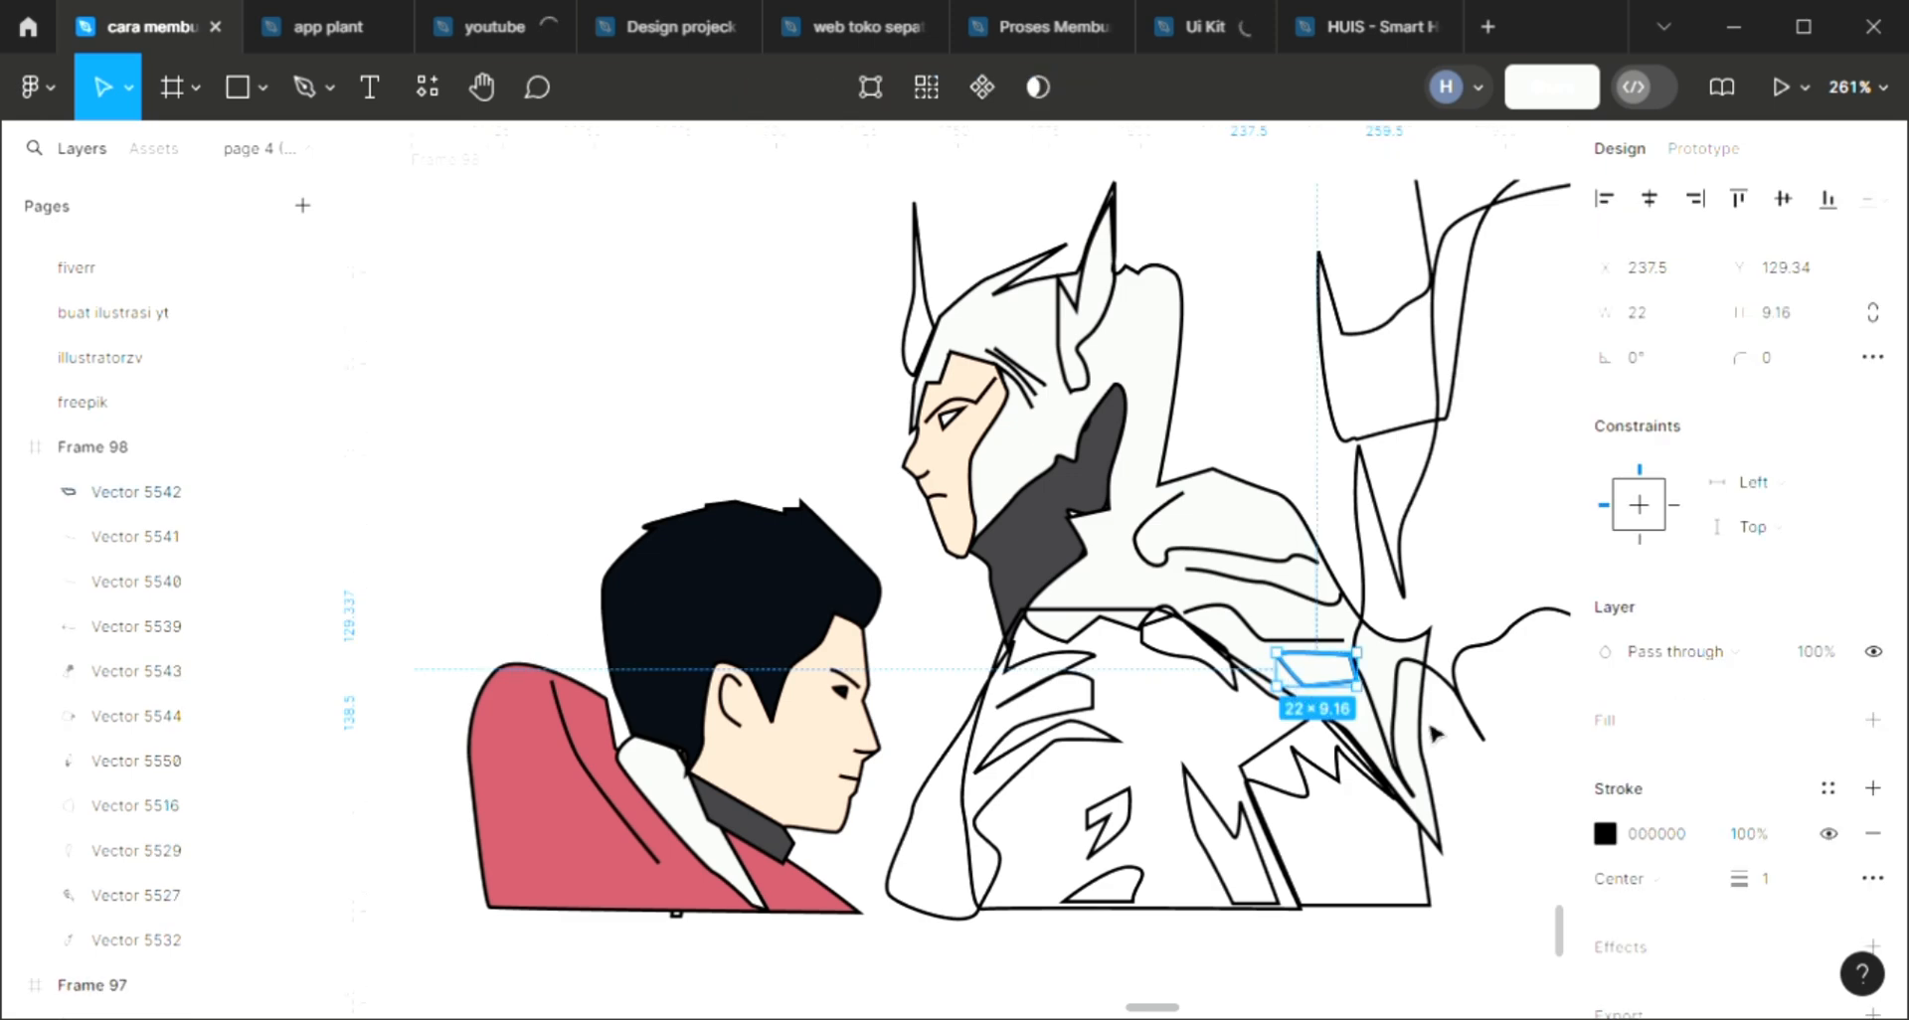
pyautogui.hscroll(-5, 1053, 727)
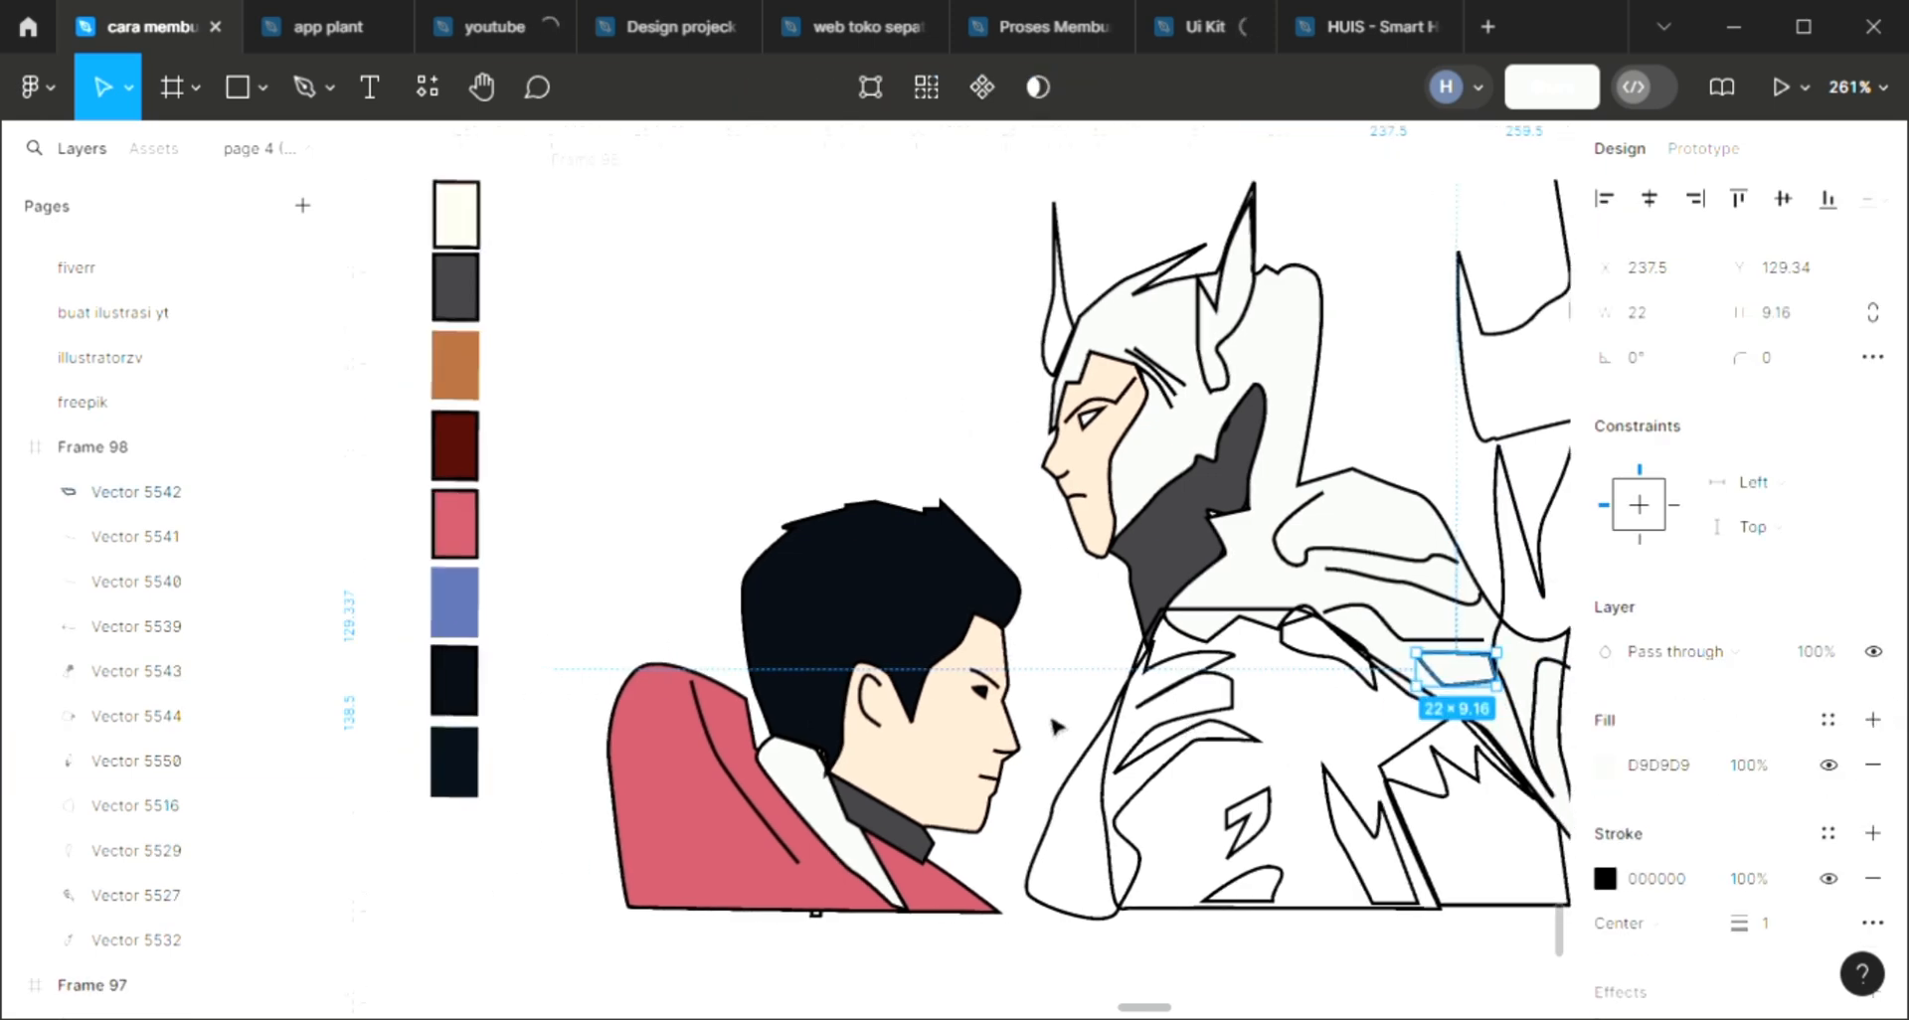
pyautogui.press('i')
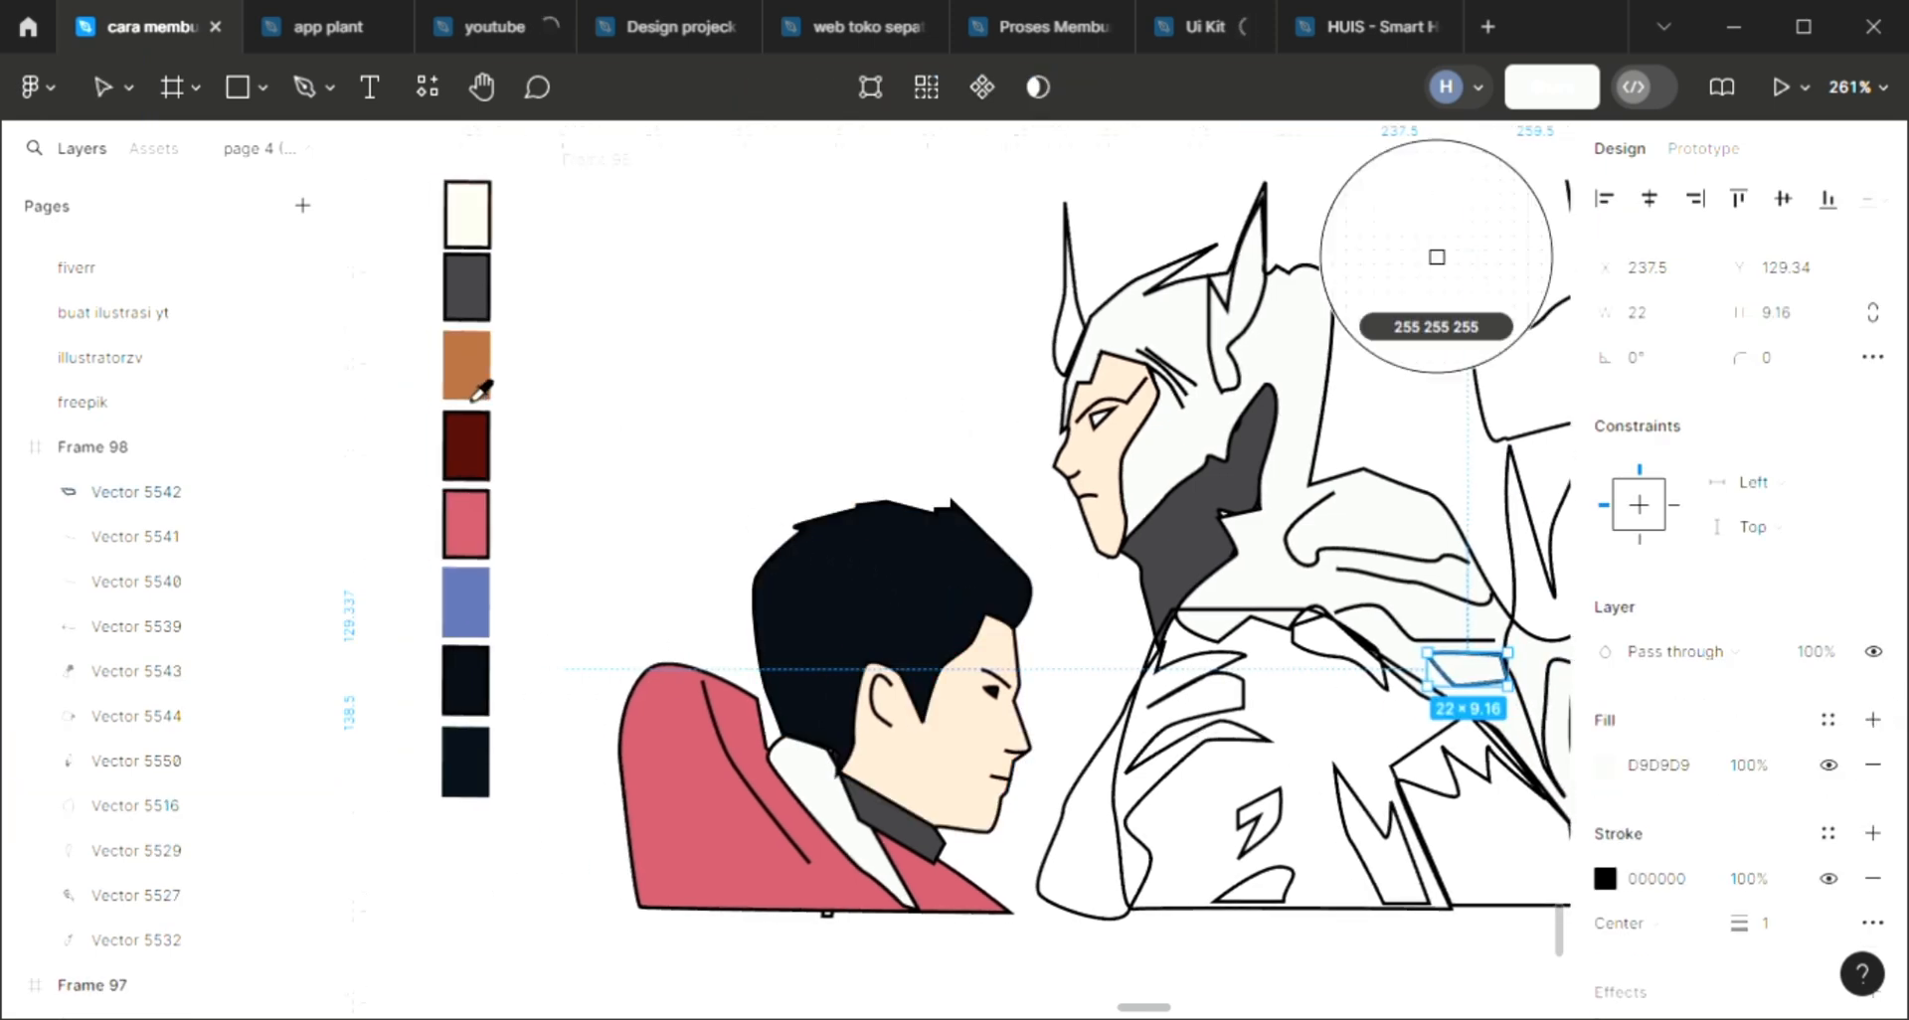
pyautogui.click(475, 373)
pyautogui.hscroll(1, 873, 589)
pyautogui.hscroll(2, 873, 589)
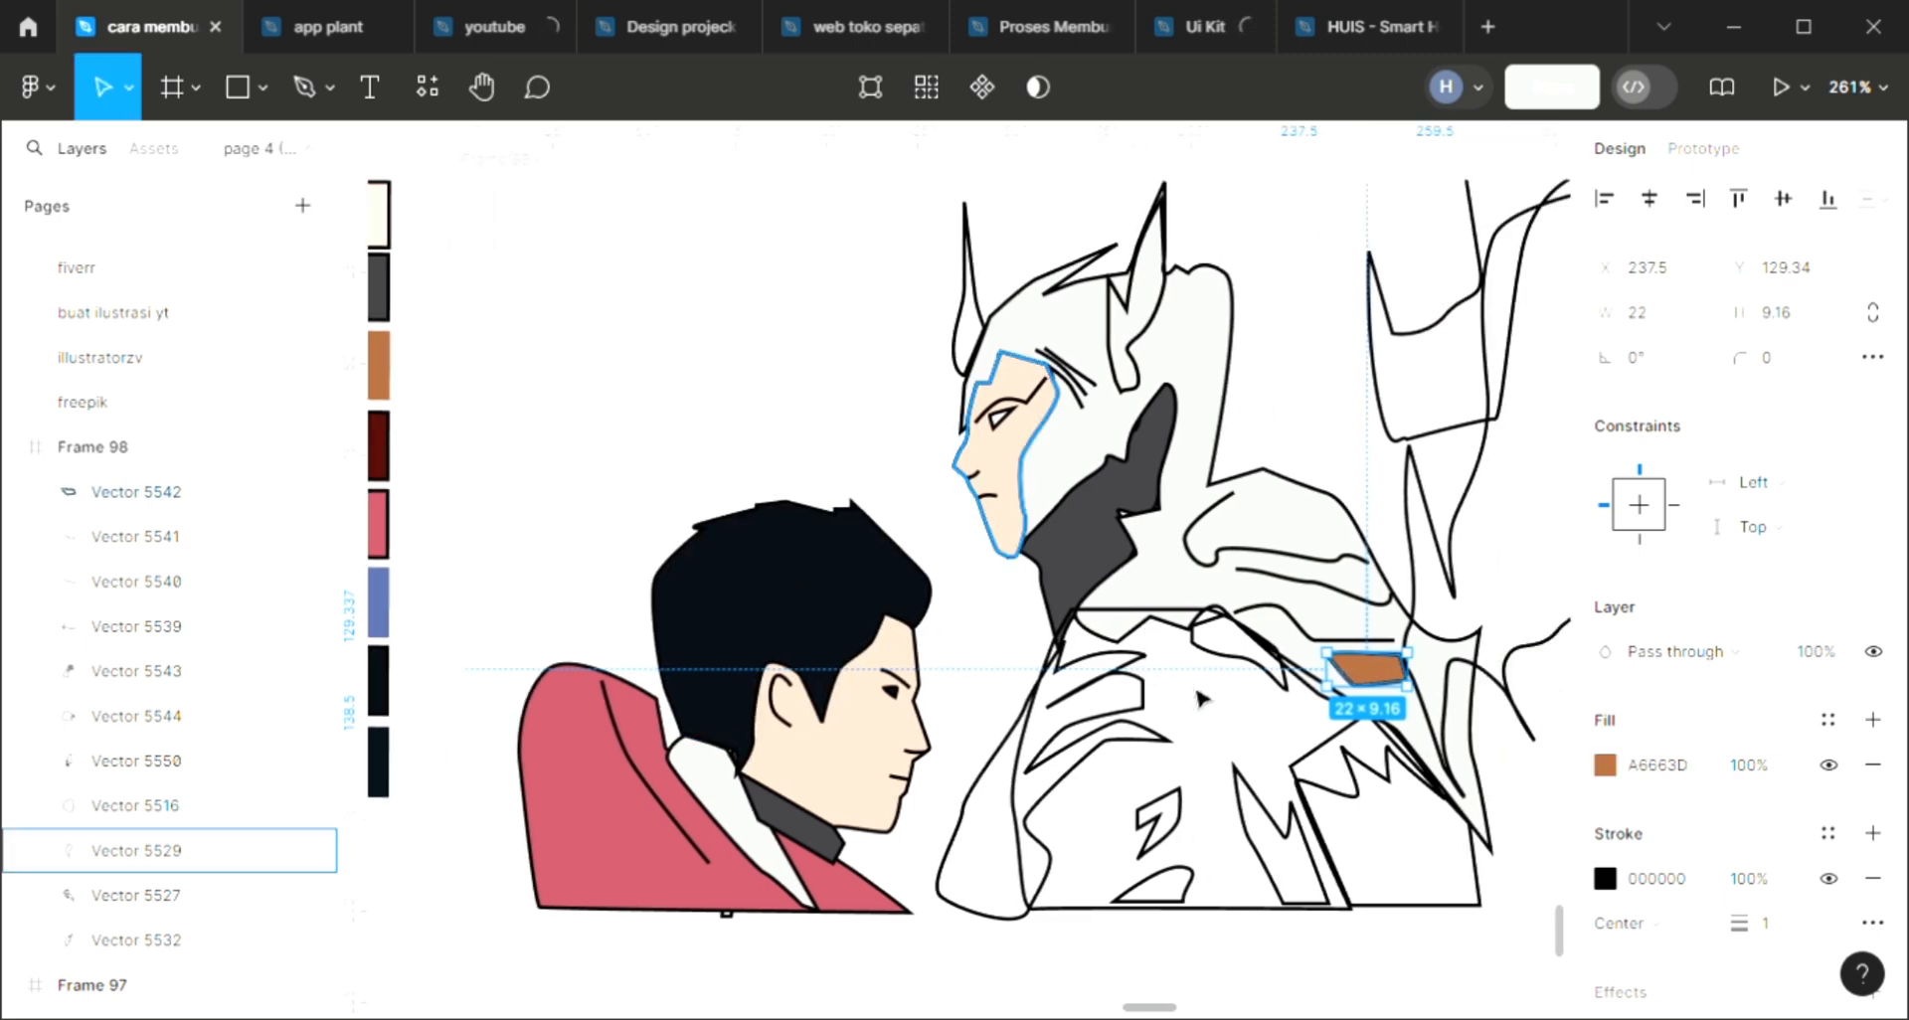
# Add a fill to the warrior's clawed hand shape and colour it with the shoulder detail's brown, A6663D
pyautogui.scroll(-1, 1293, 593)
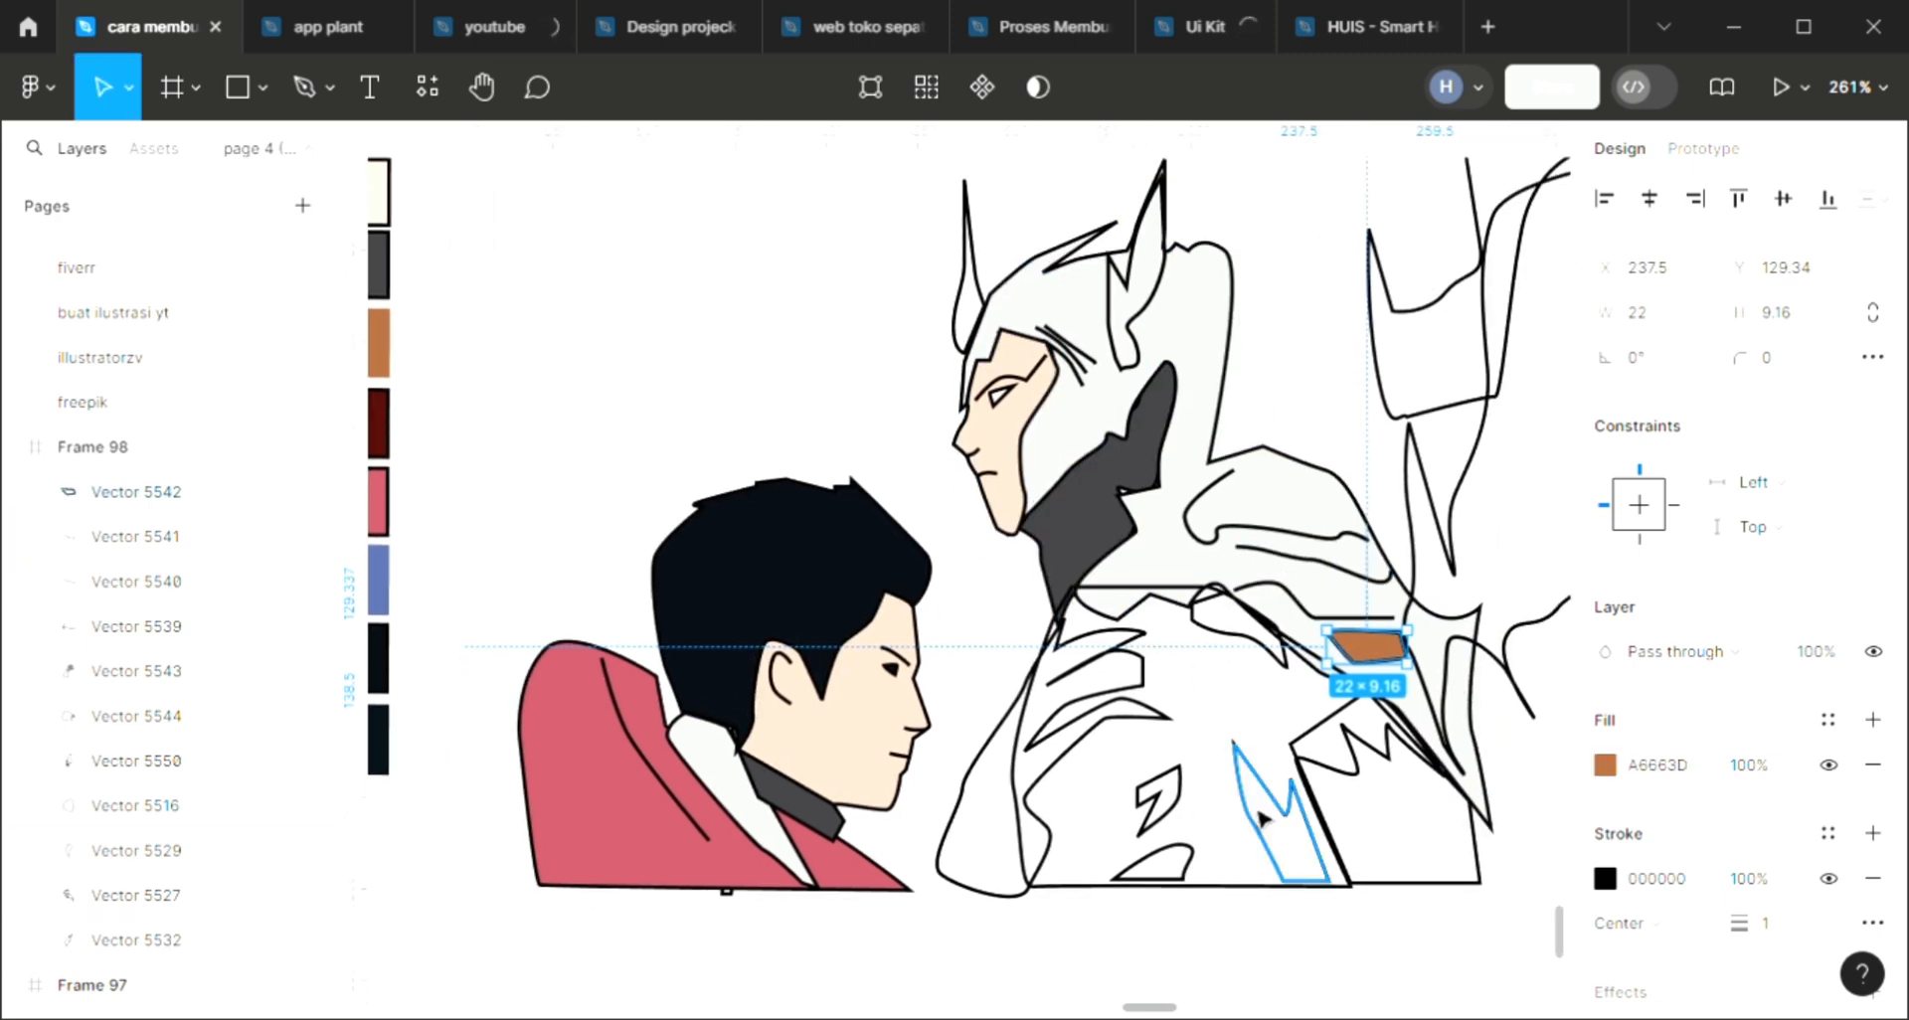
pyautogui.click(1255, 795)
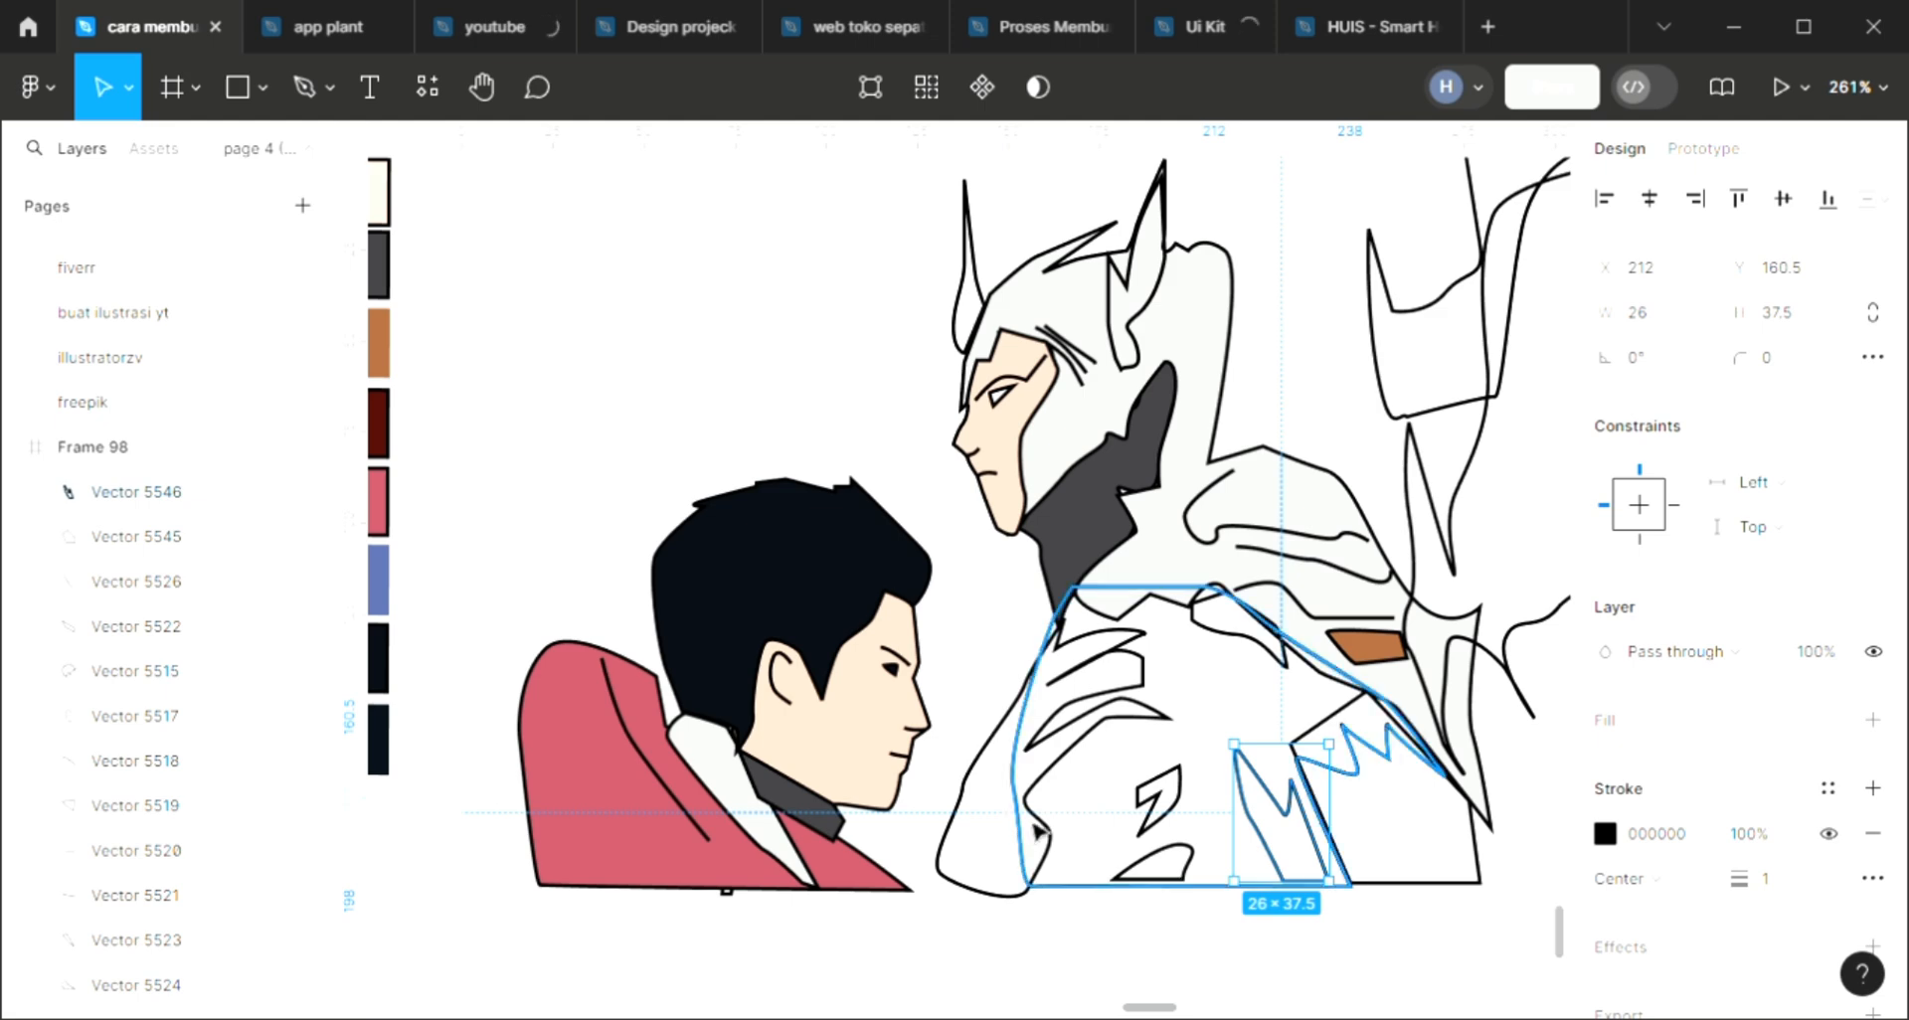
pyautogui.click(1041, 817)
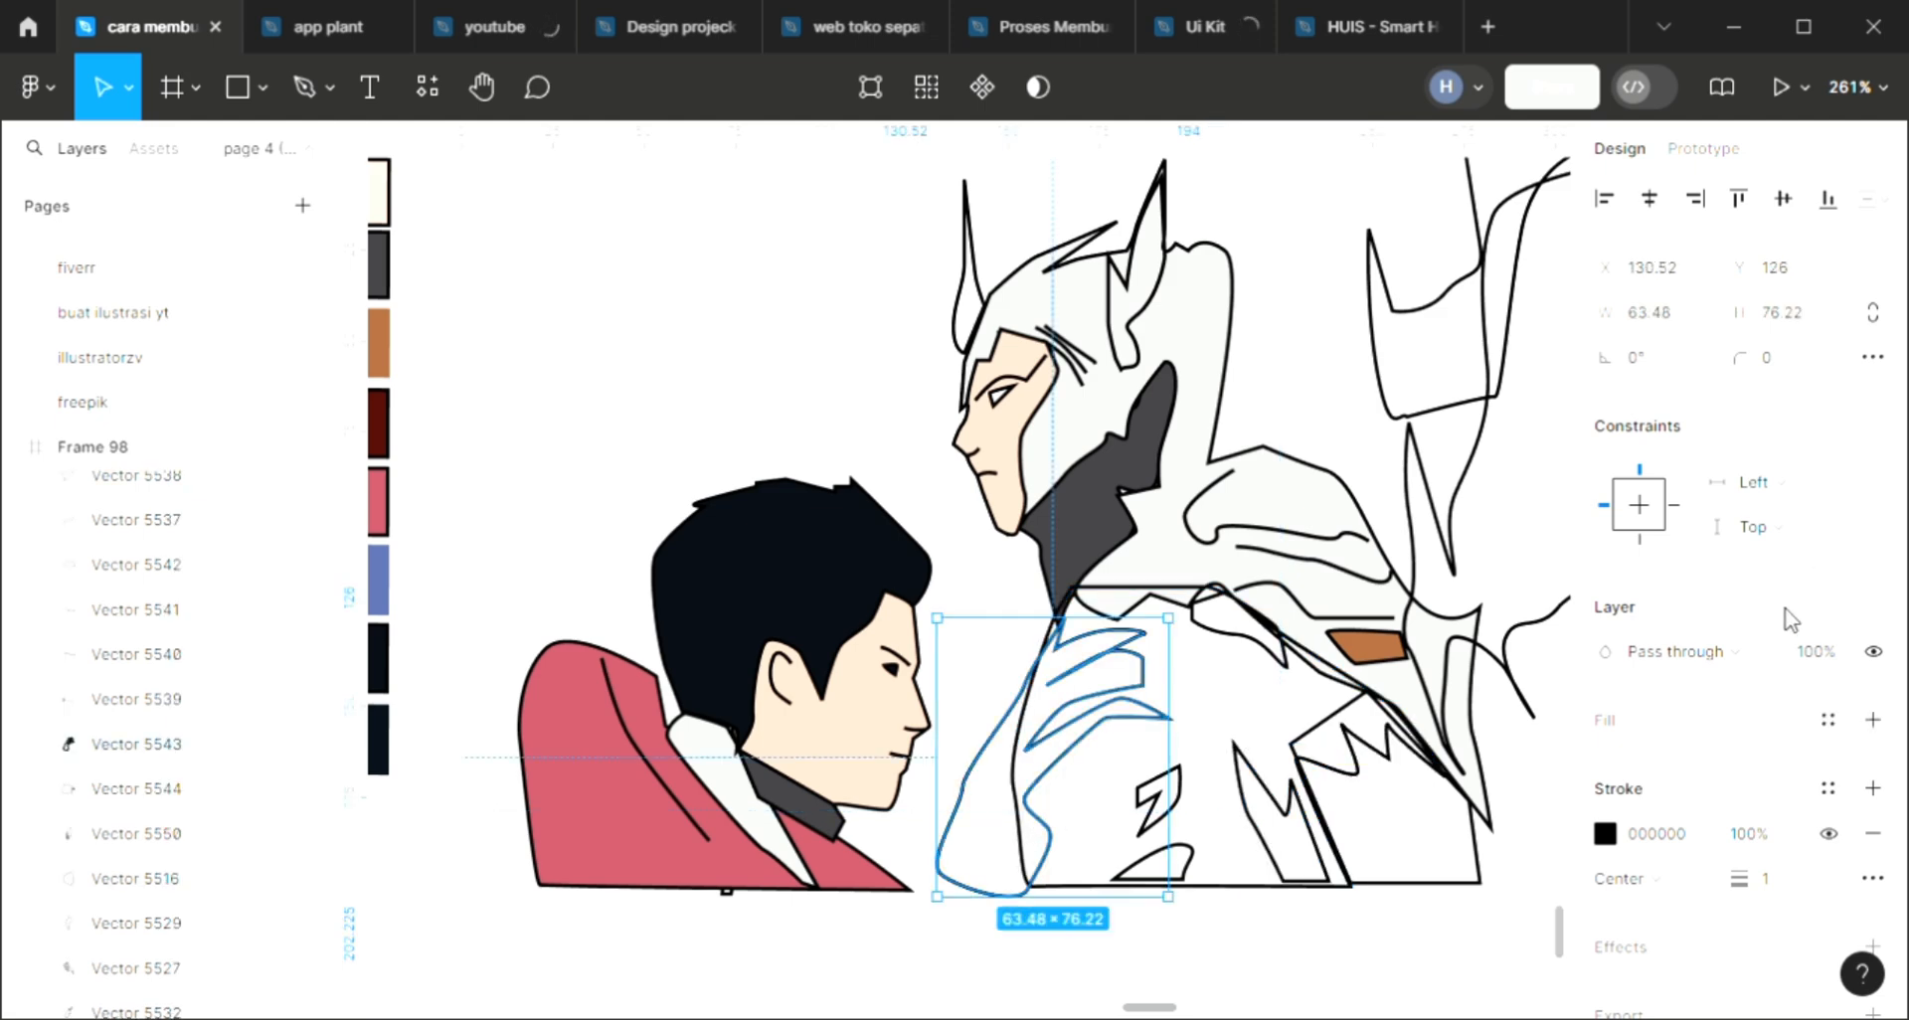
pyautogui.click(1872, 719)
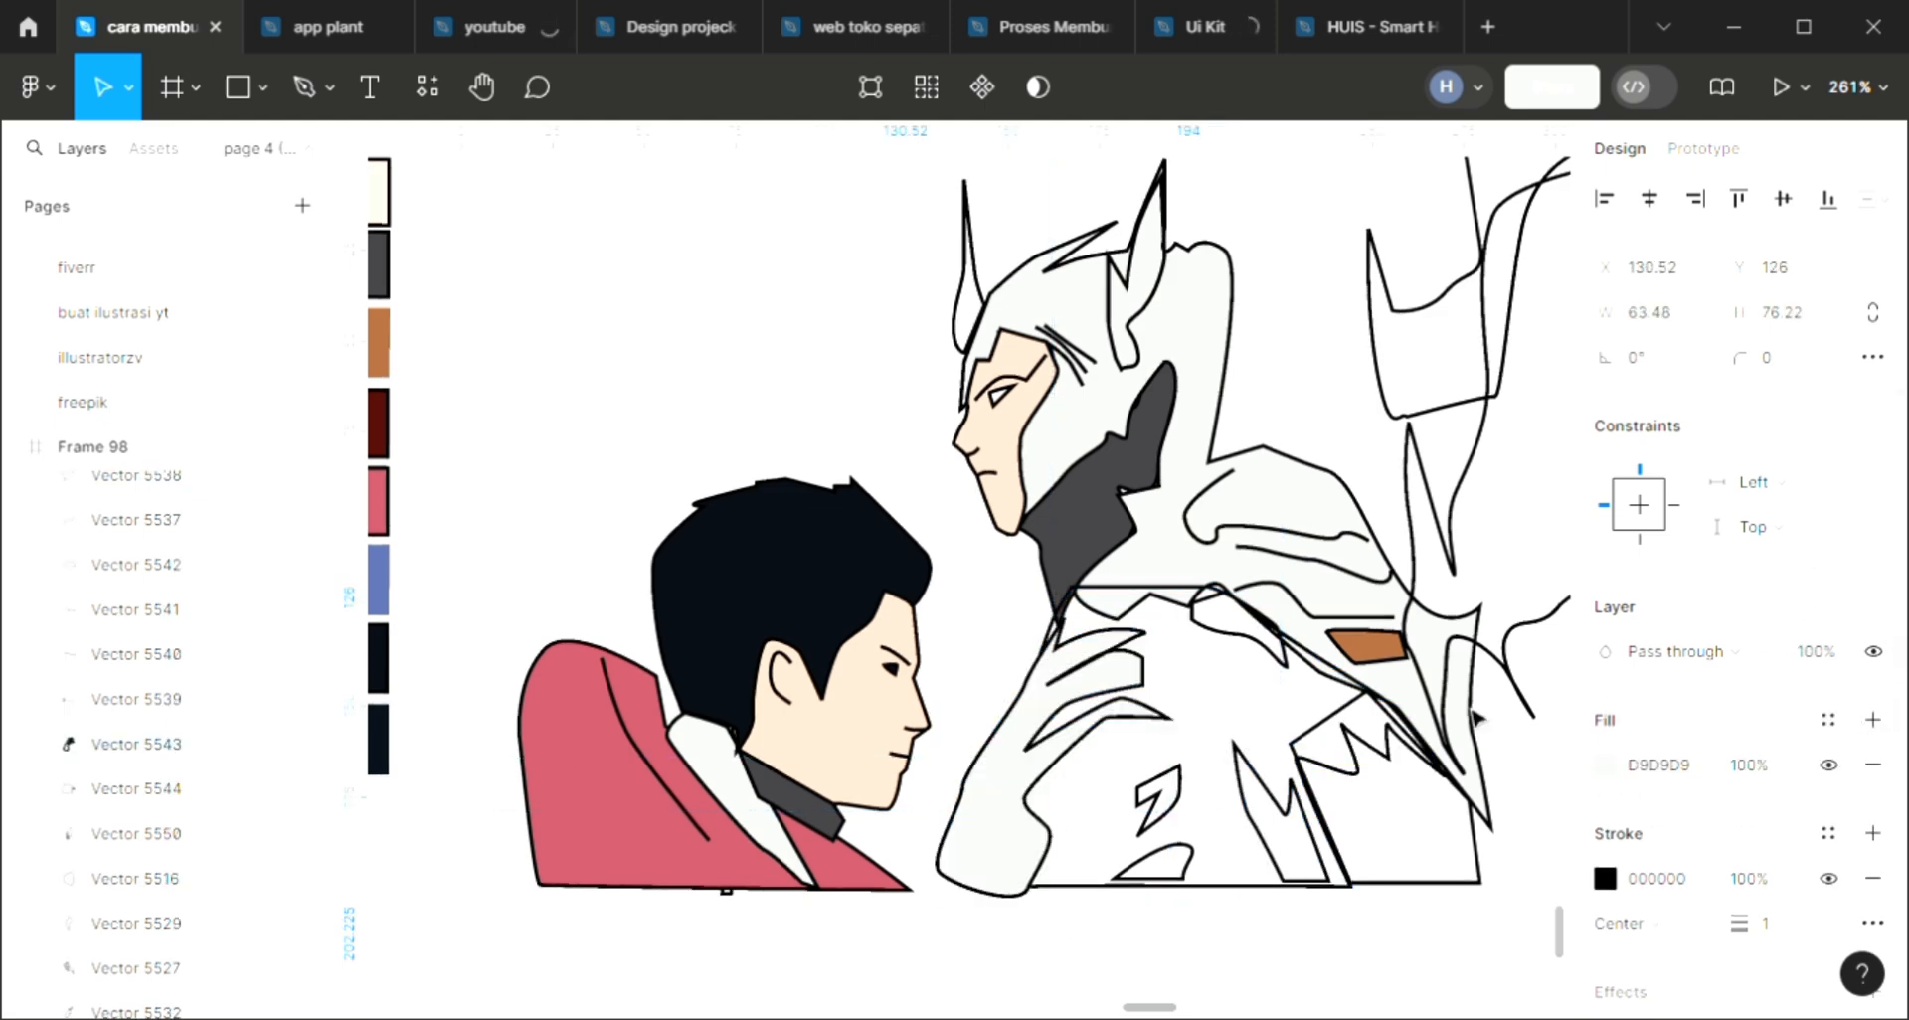
pyautogui.press('i')
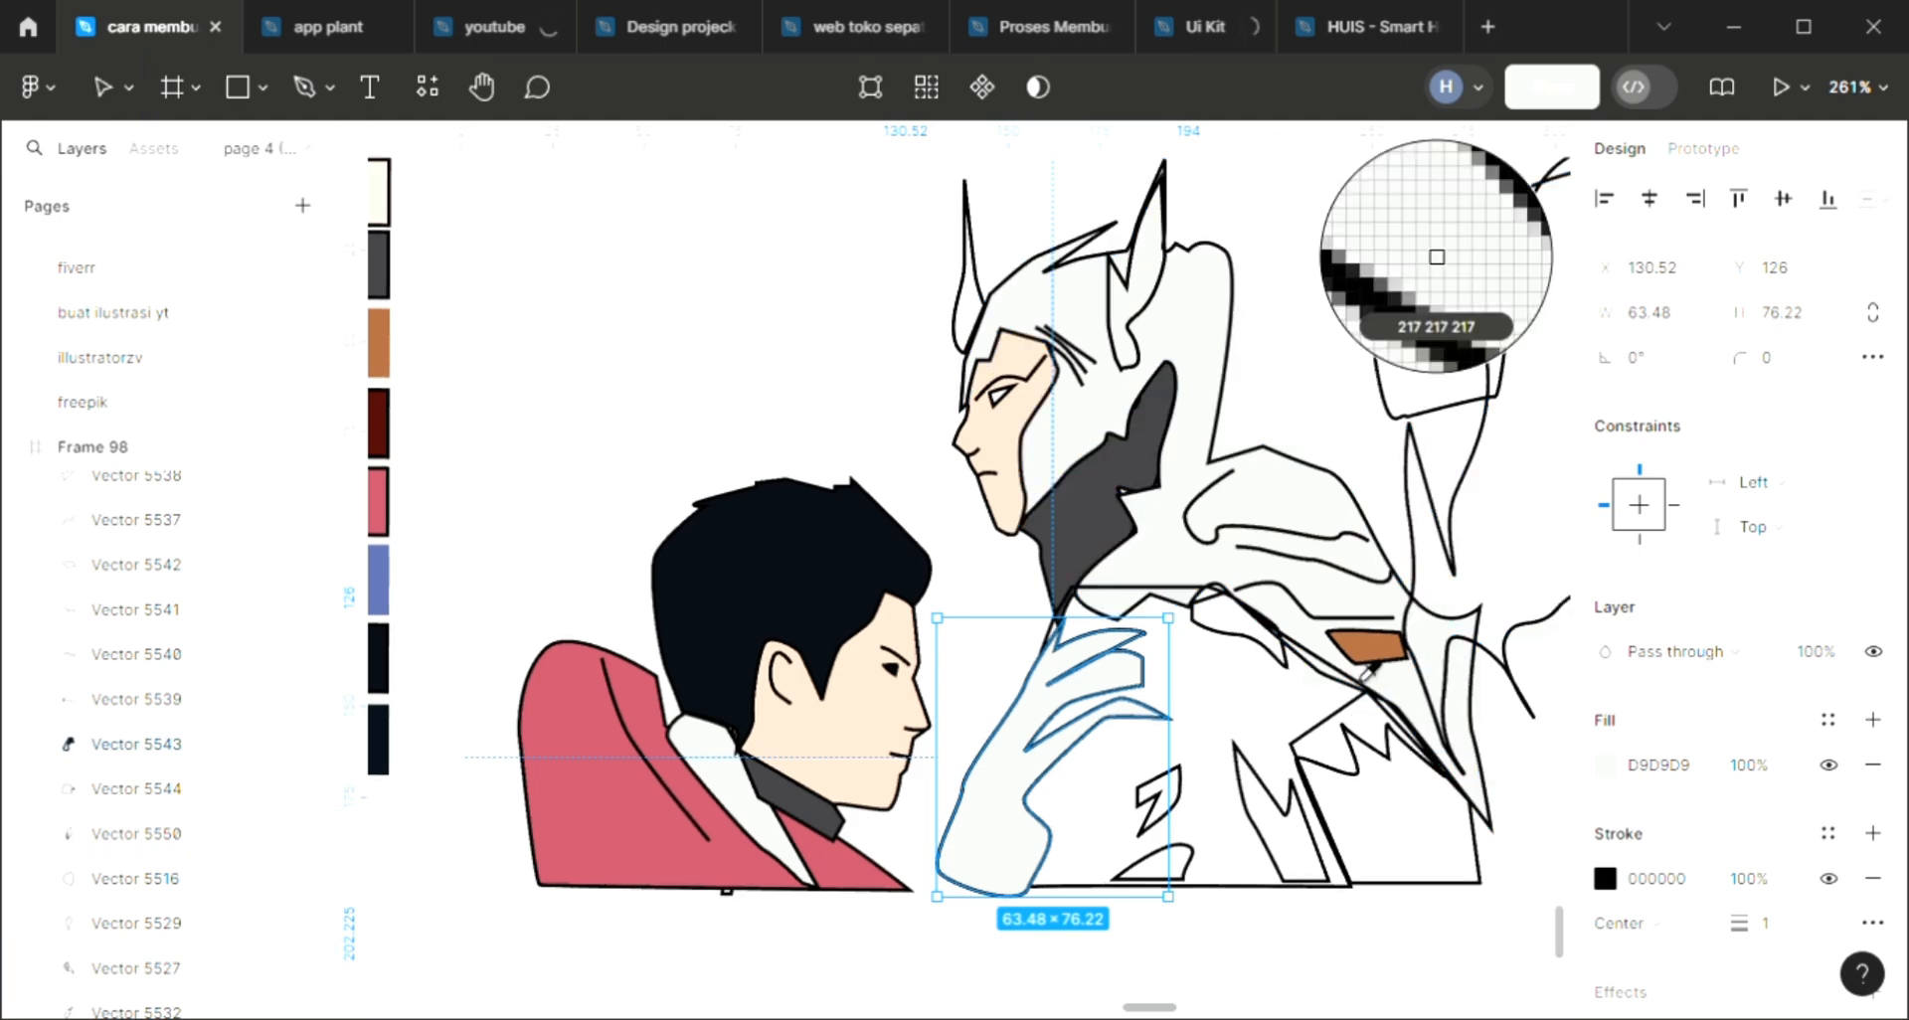
pyautogui.click(1367, 647)
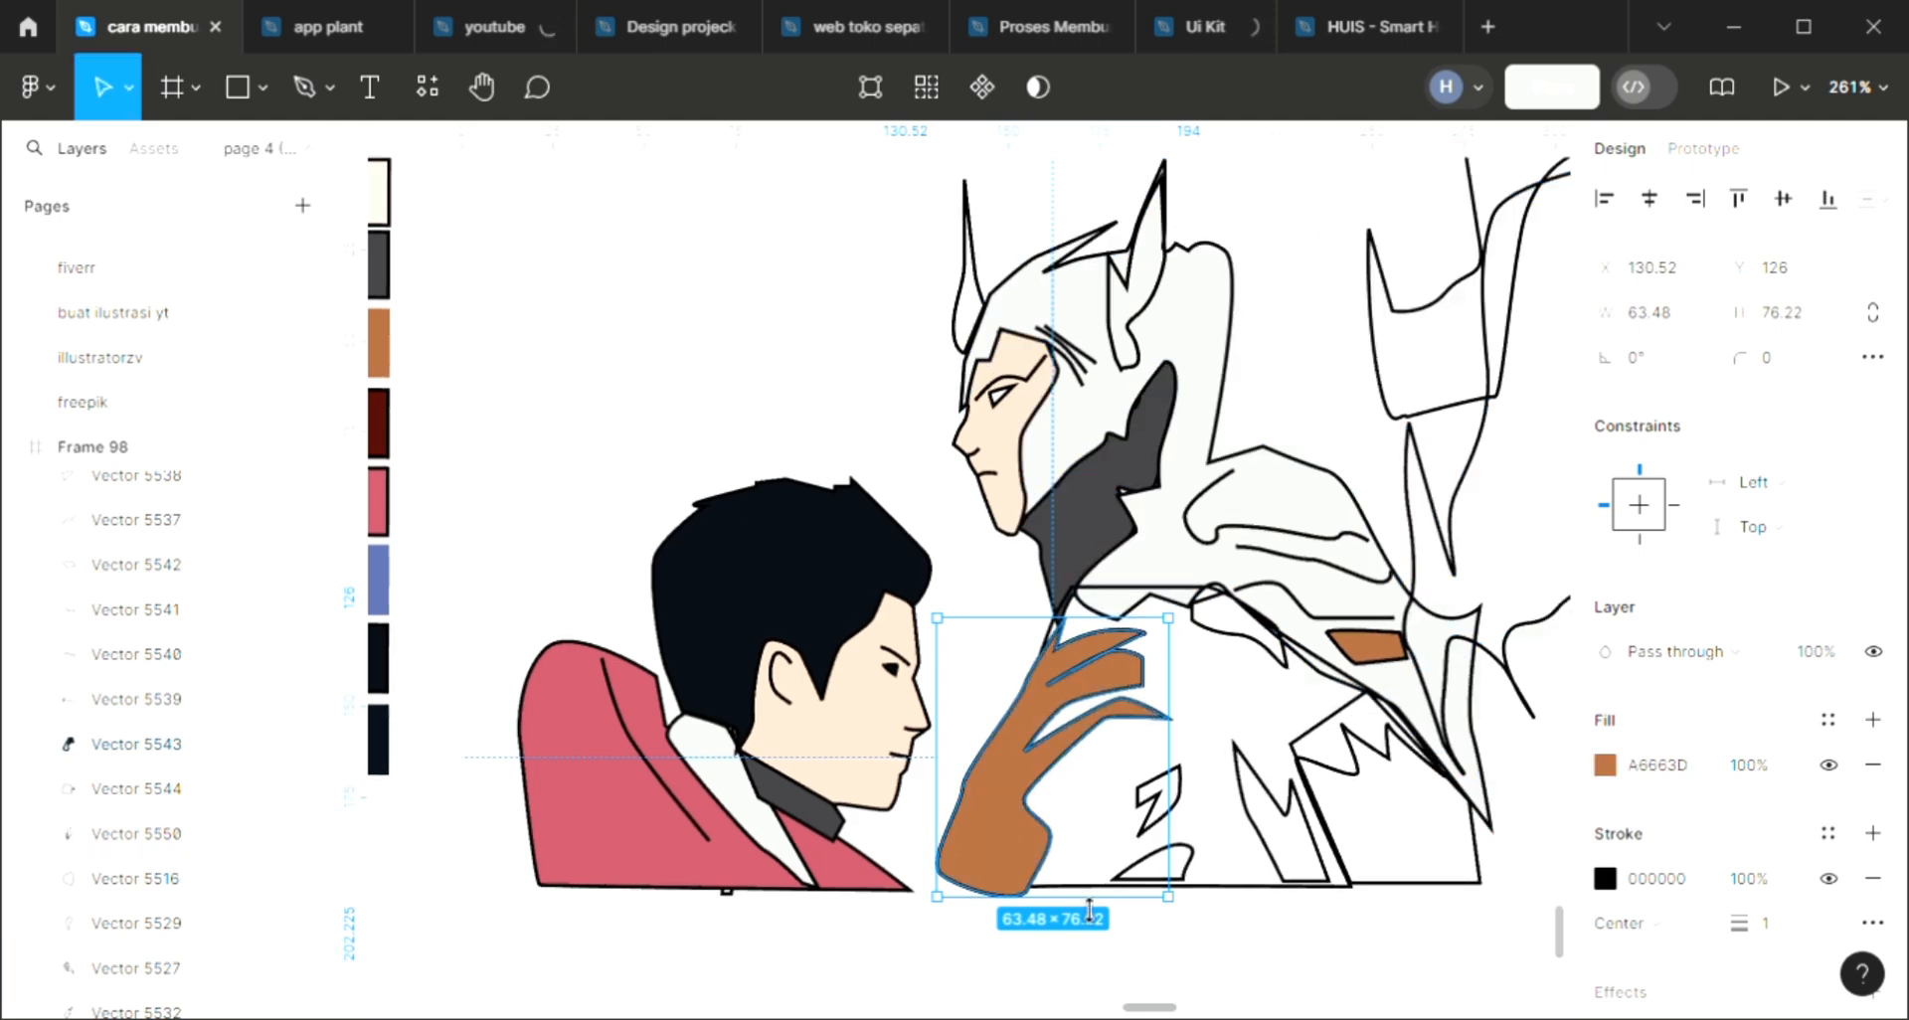
# Add a fill to the warrior's torso, send it to the back and colour it with the man's near-black hair colour, 090D14
pyautogui.click(1240, 889)
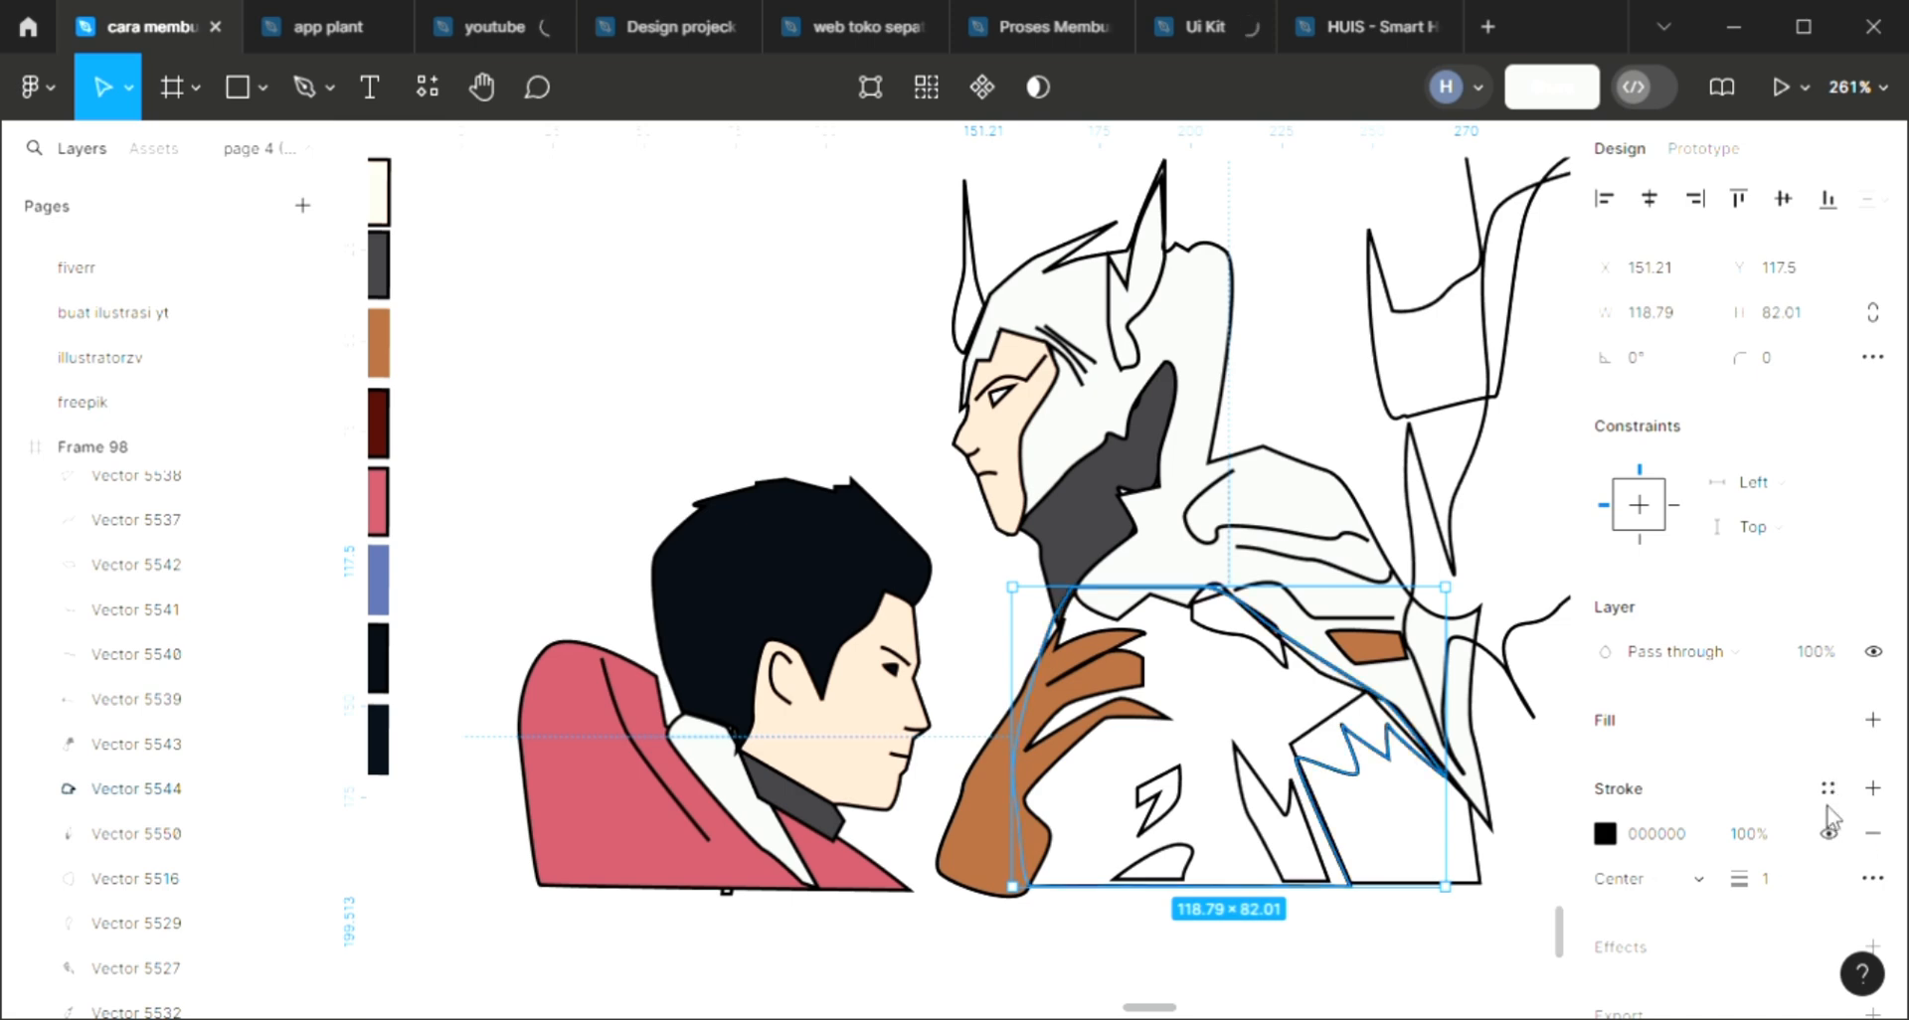
pyautogui.click(1868, 723)
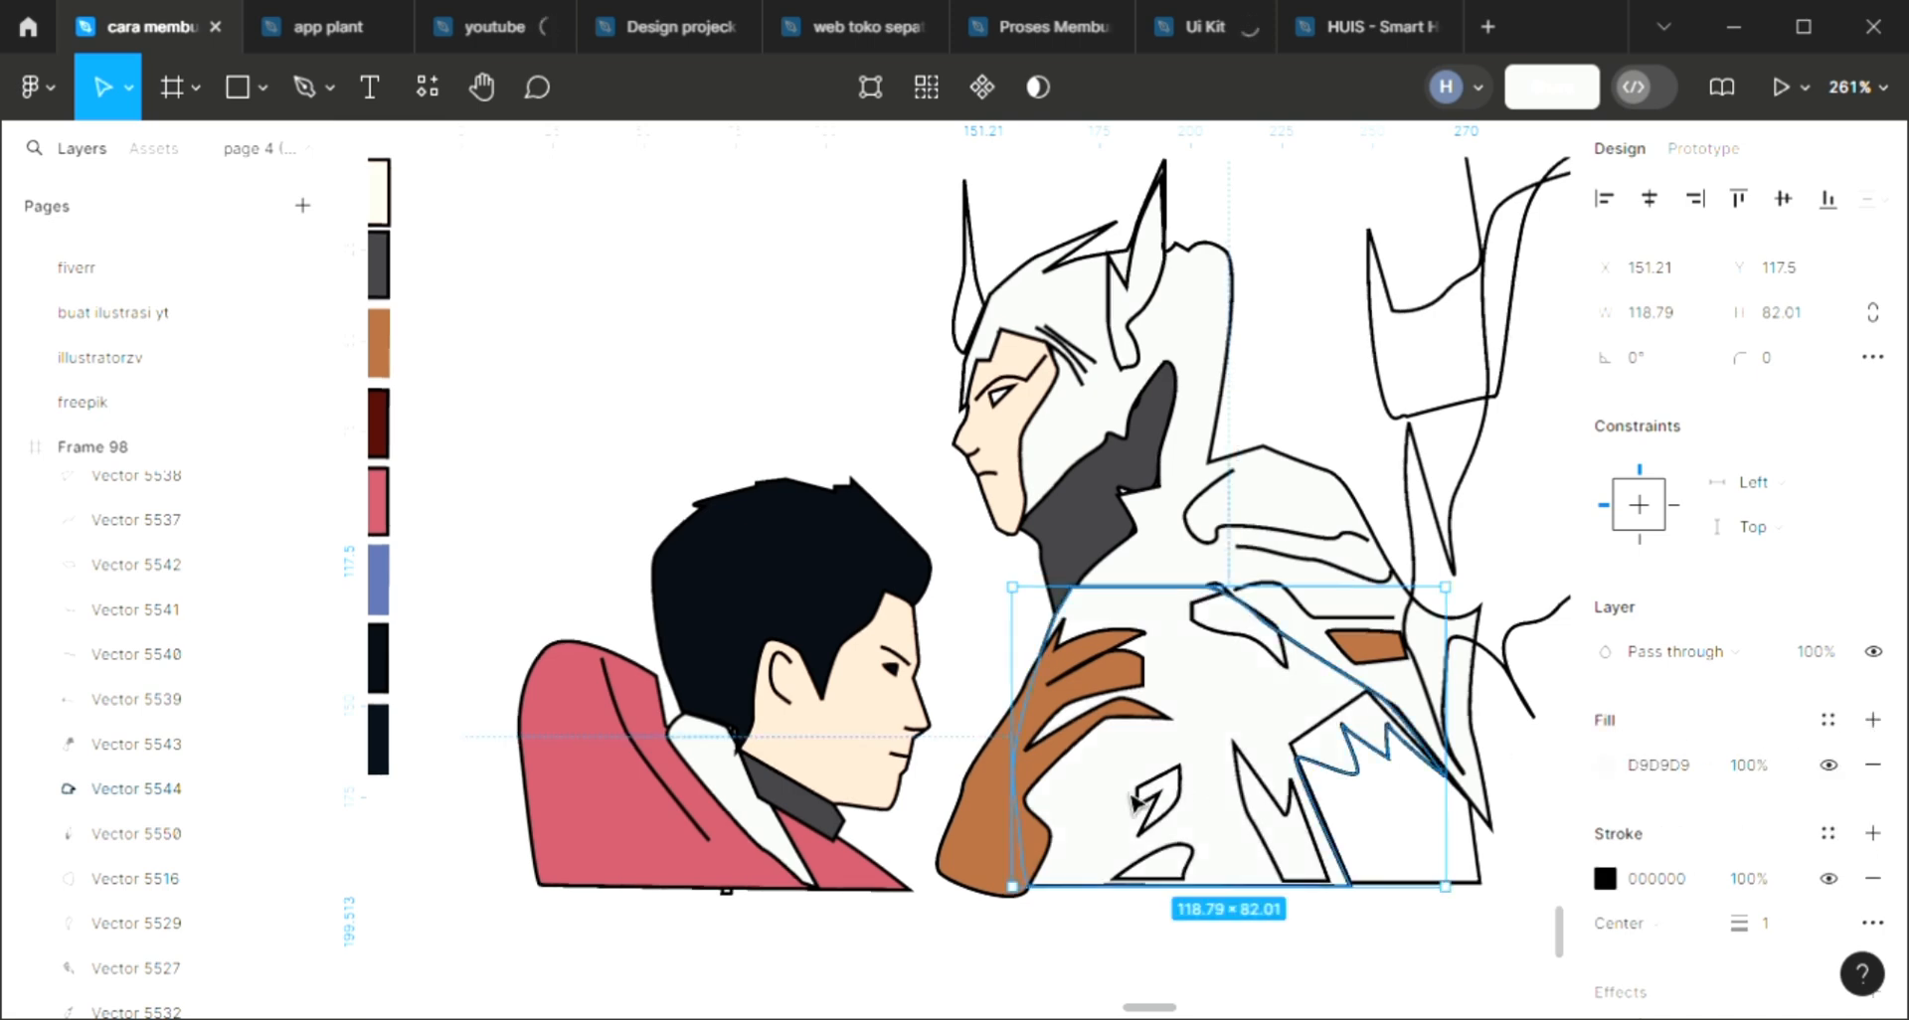
pyautogui.hotkey('ctrl', 'shift', '[')
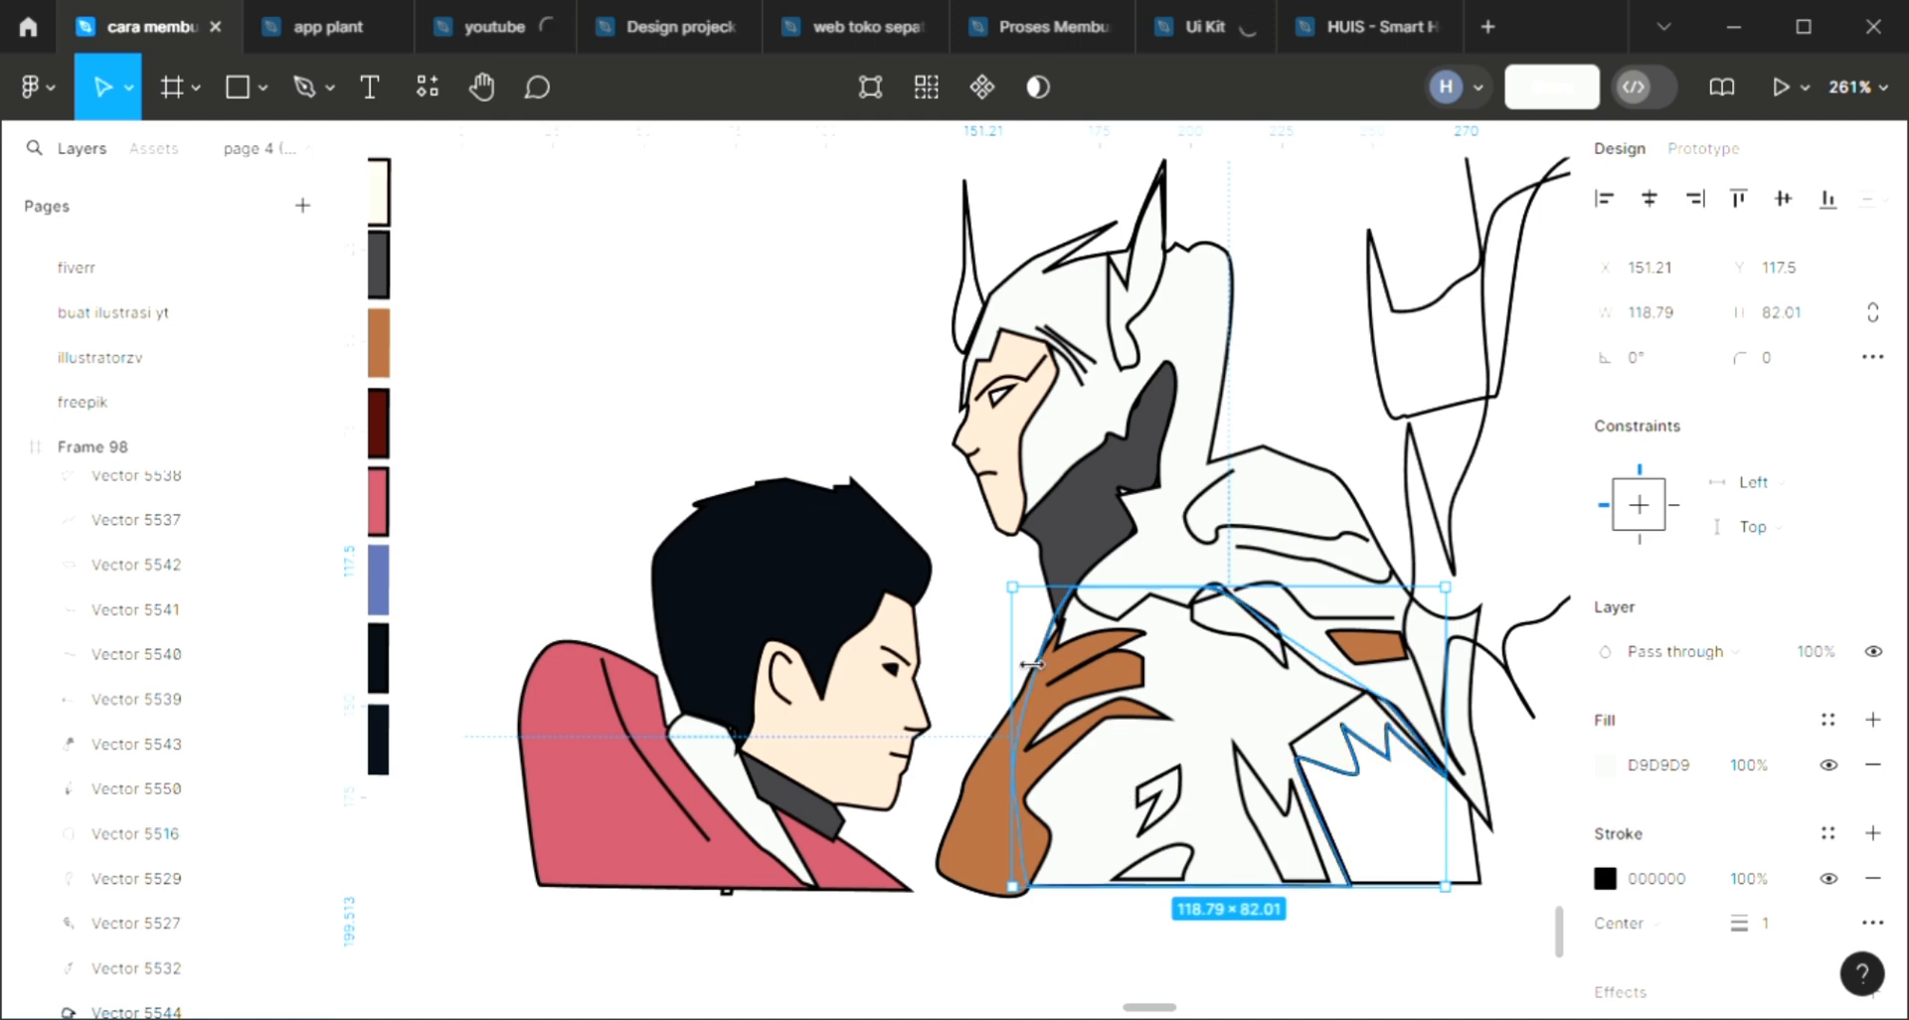
pyautogui.press('i')
pyautogui.click(796, 640)
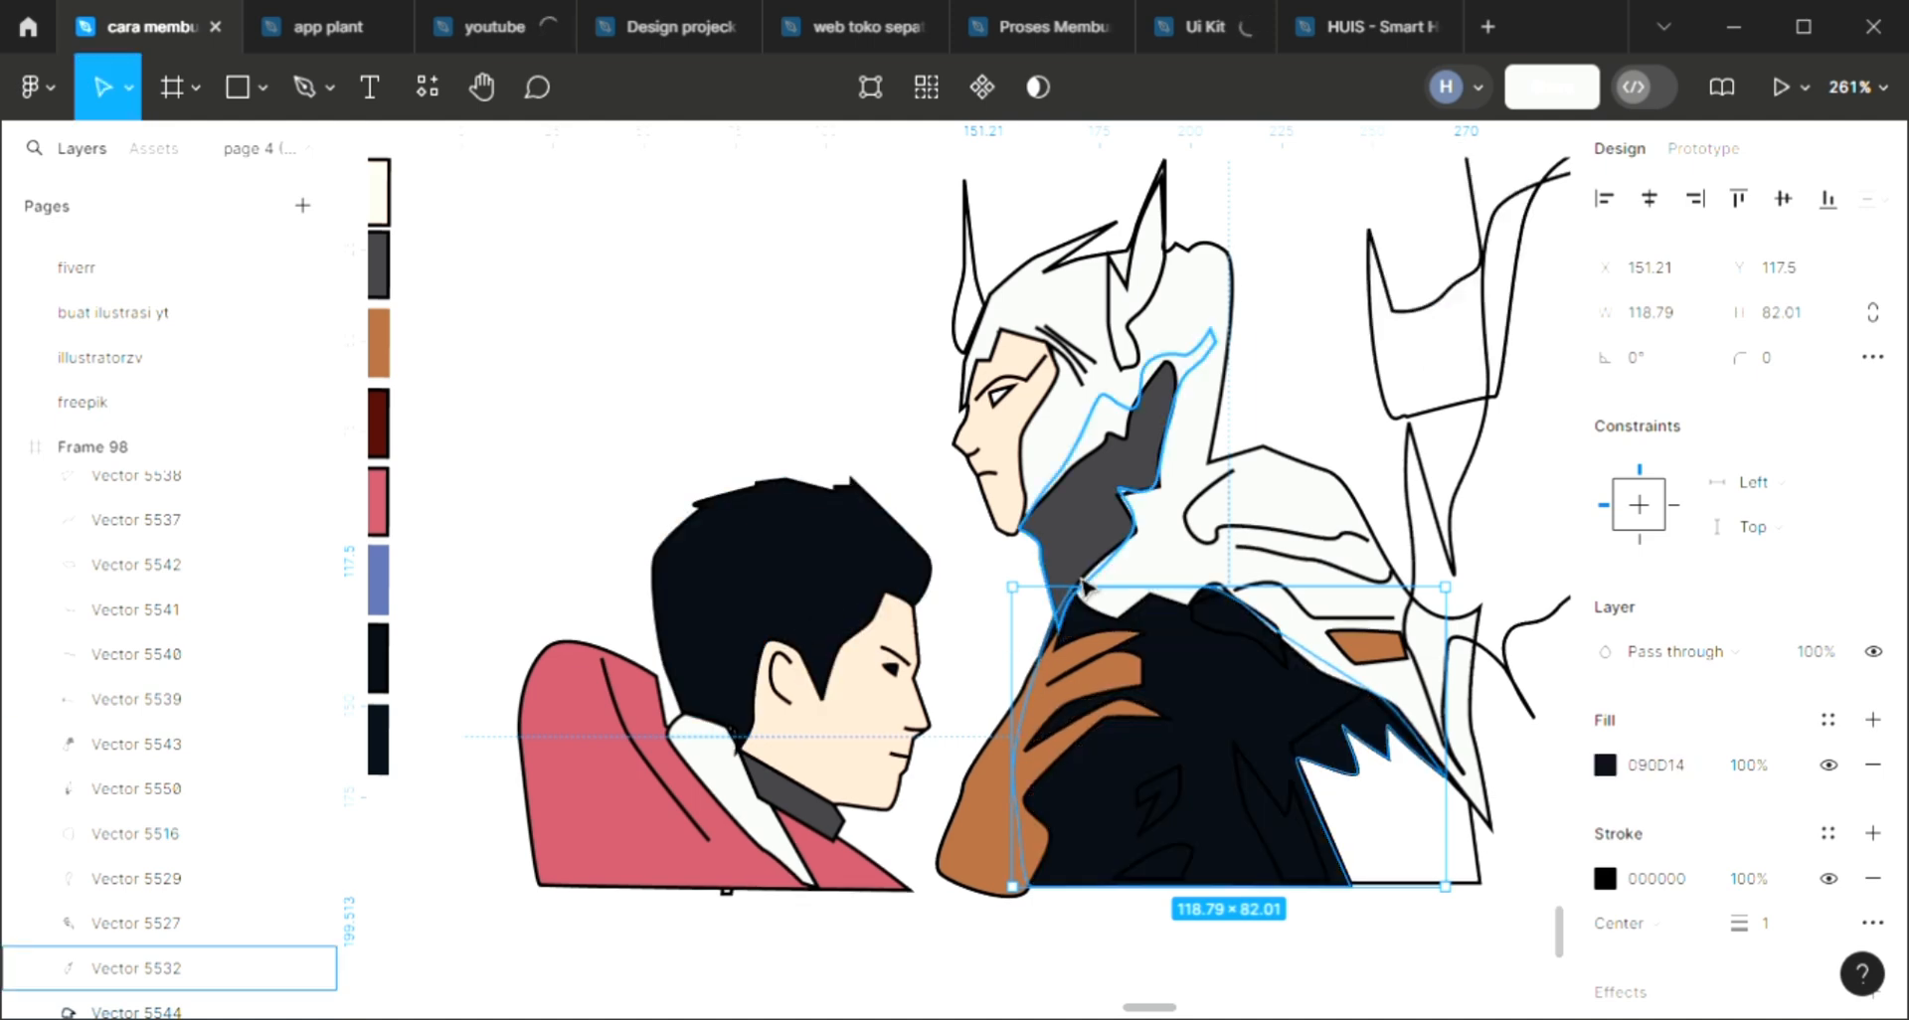
# Recolour the warrior's neck shape with the hand's brown, A6663D
pyautogui.click(1072, 527)
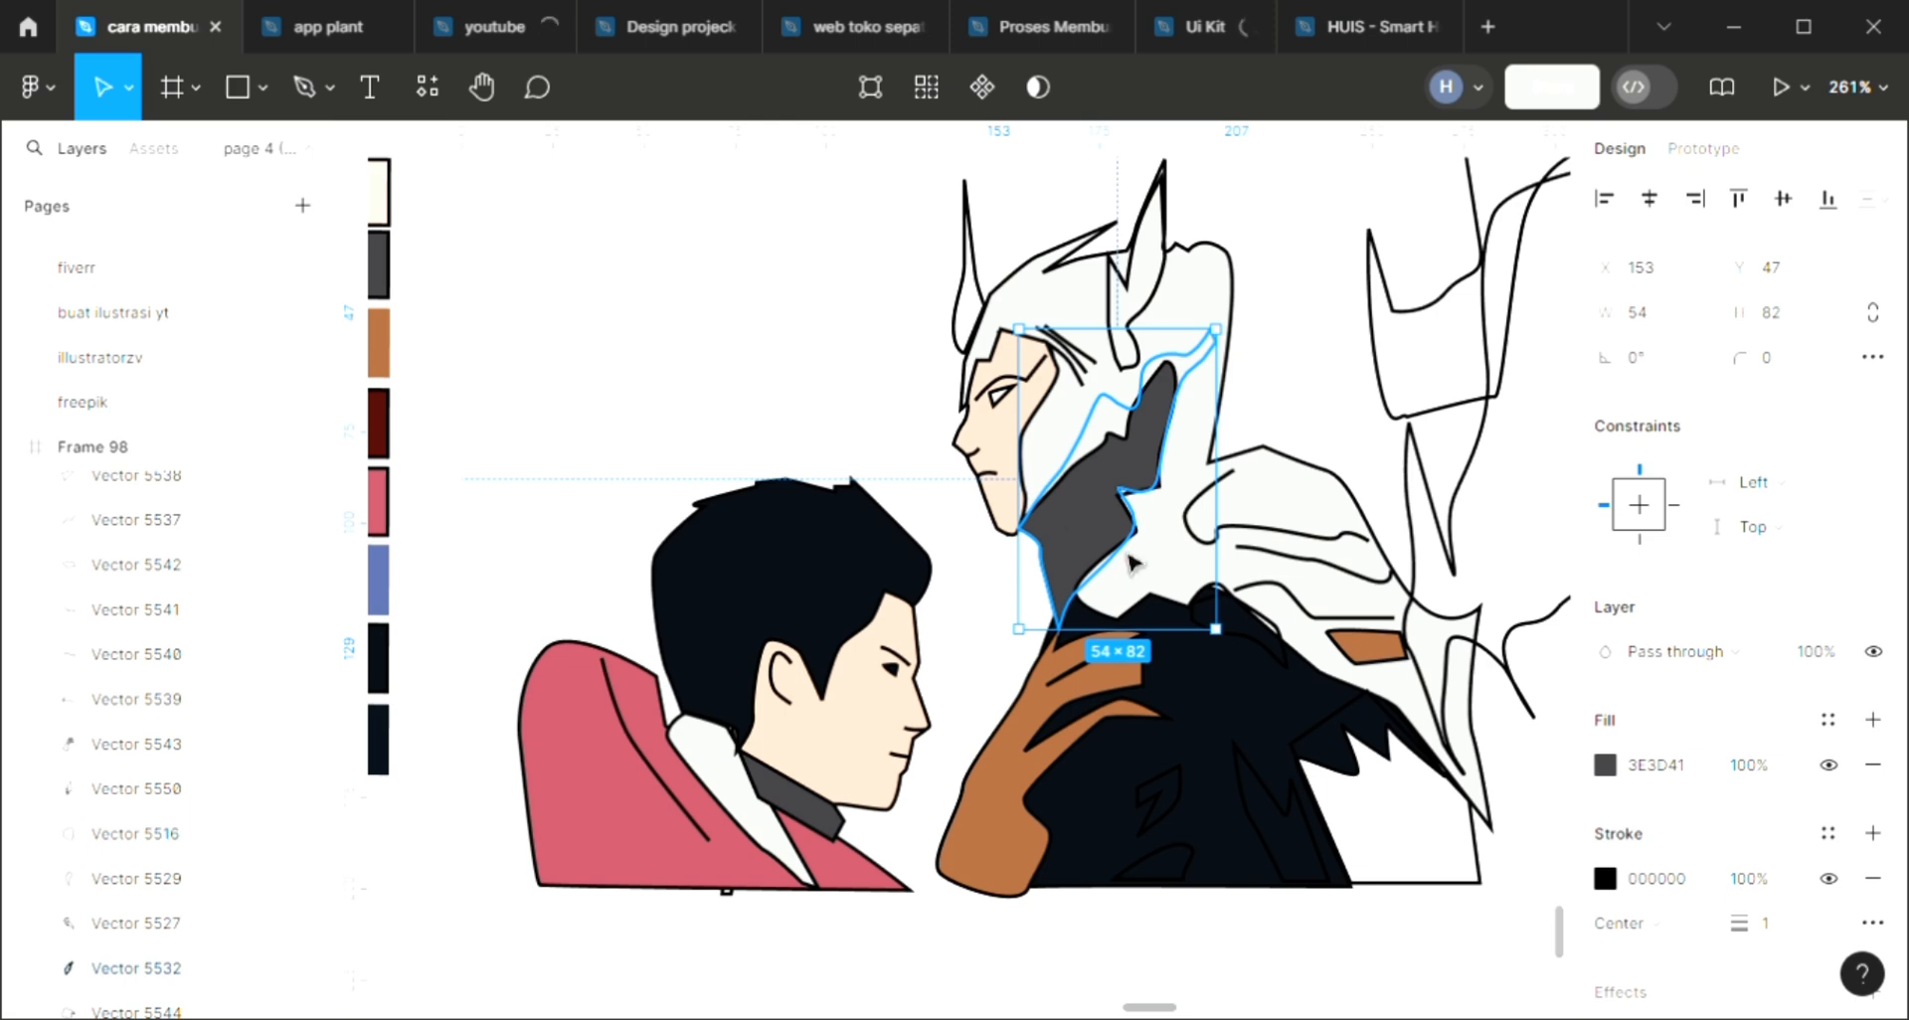
pyautogui.press('i')
pyautogui.click(1044, 753)
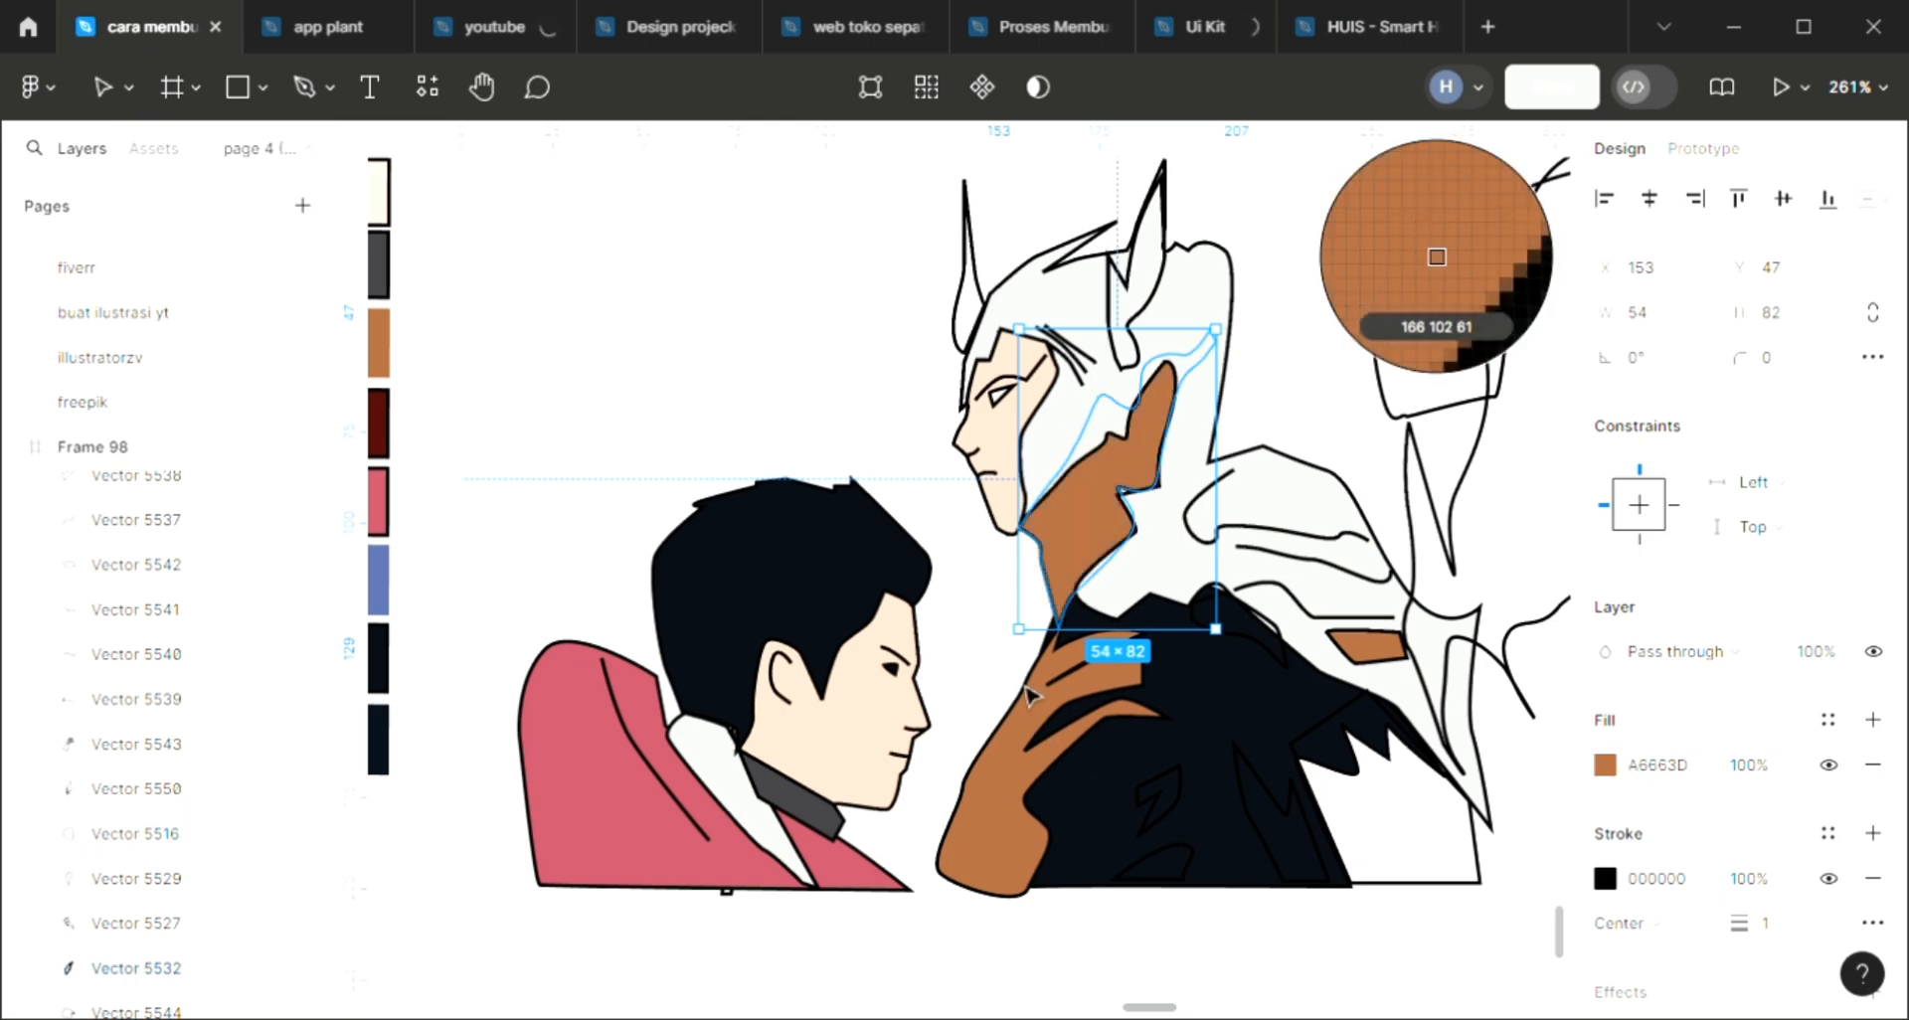
pyautogui.click(813, 438)
pyautogui.hscroll(2, 940, 584)
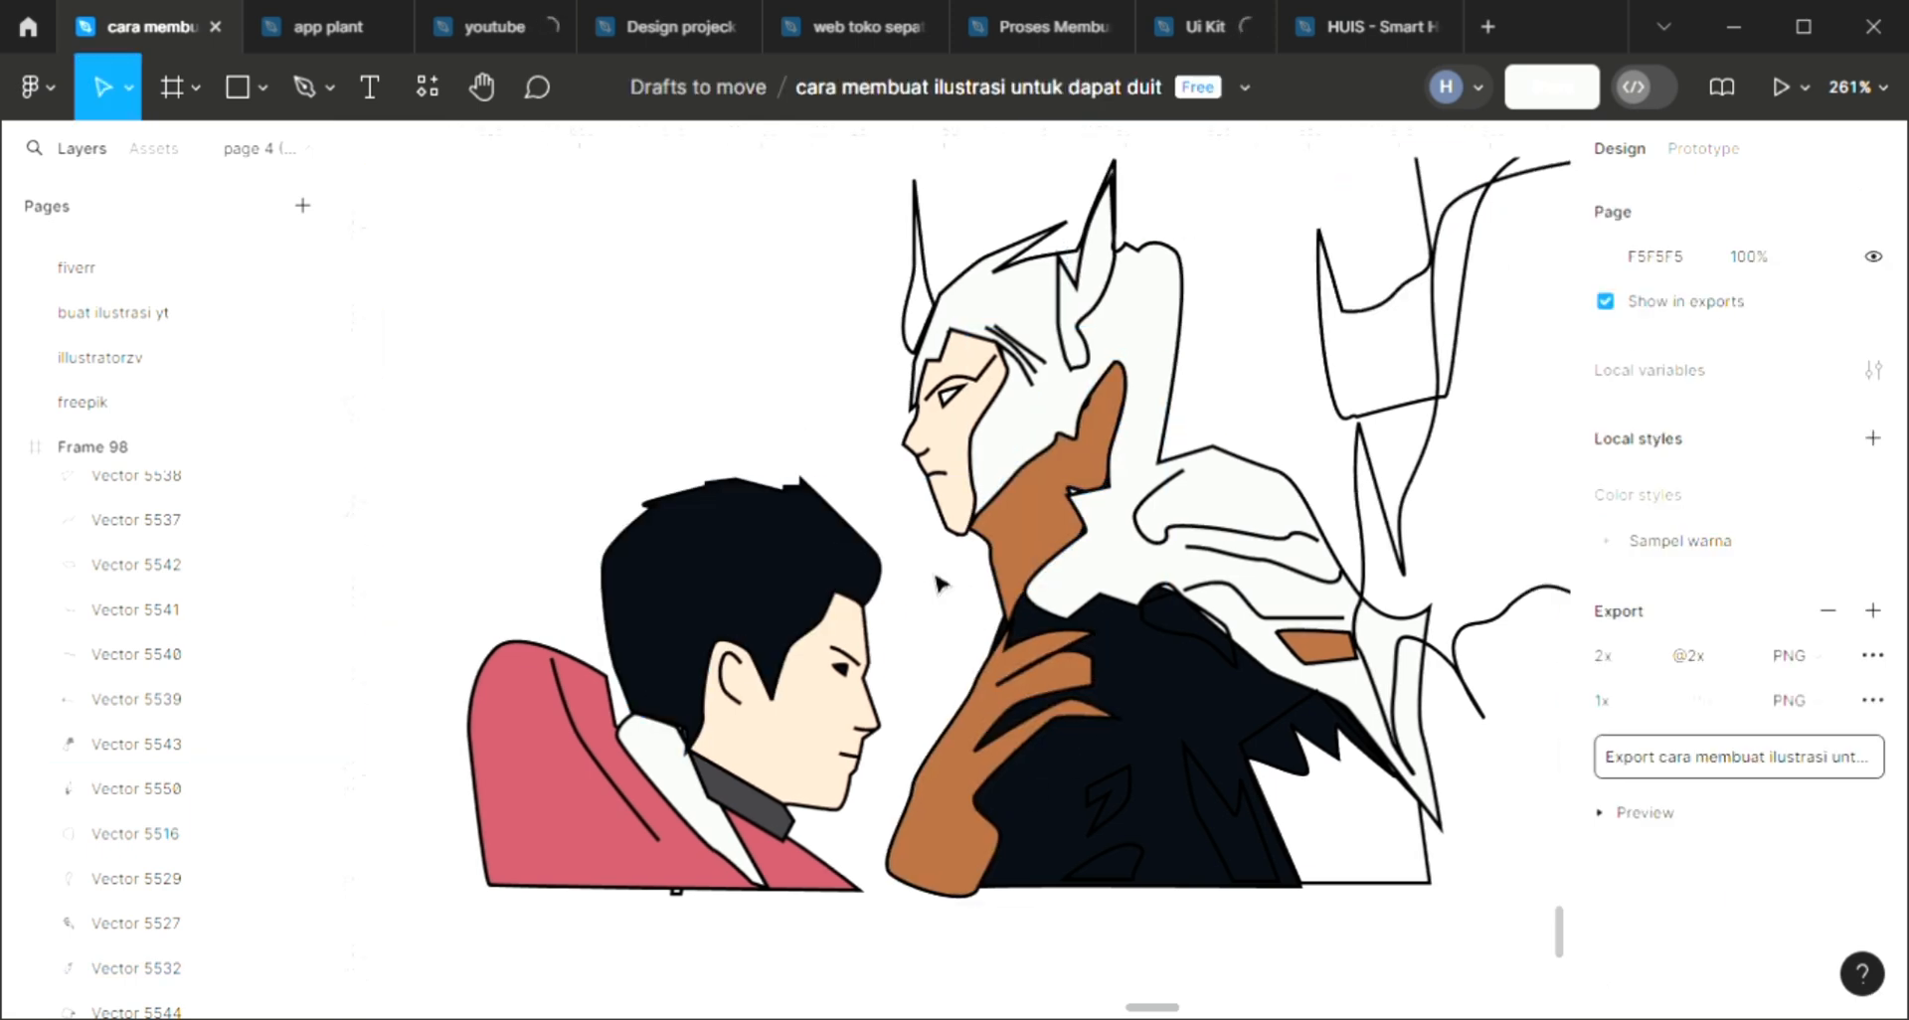
pyautogui.hscroll(2, 940, 584)
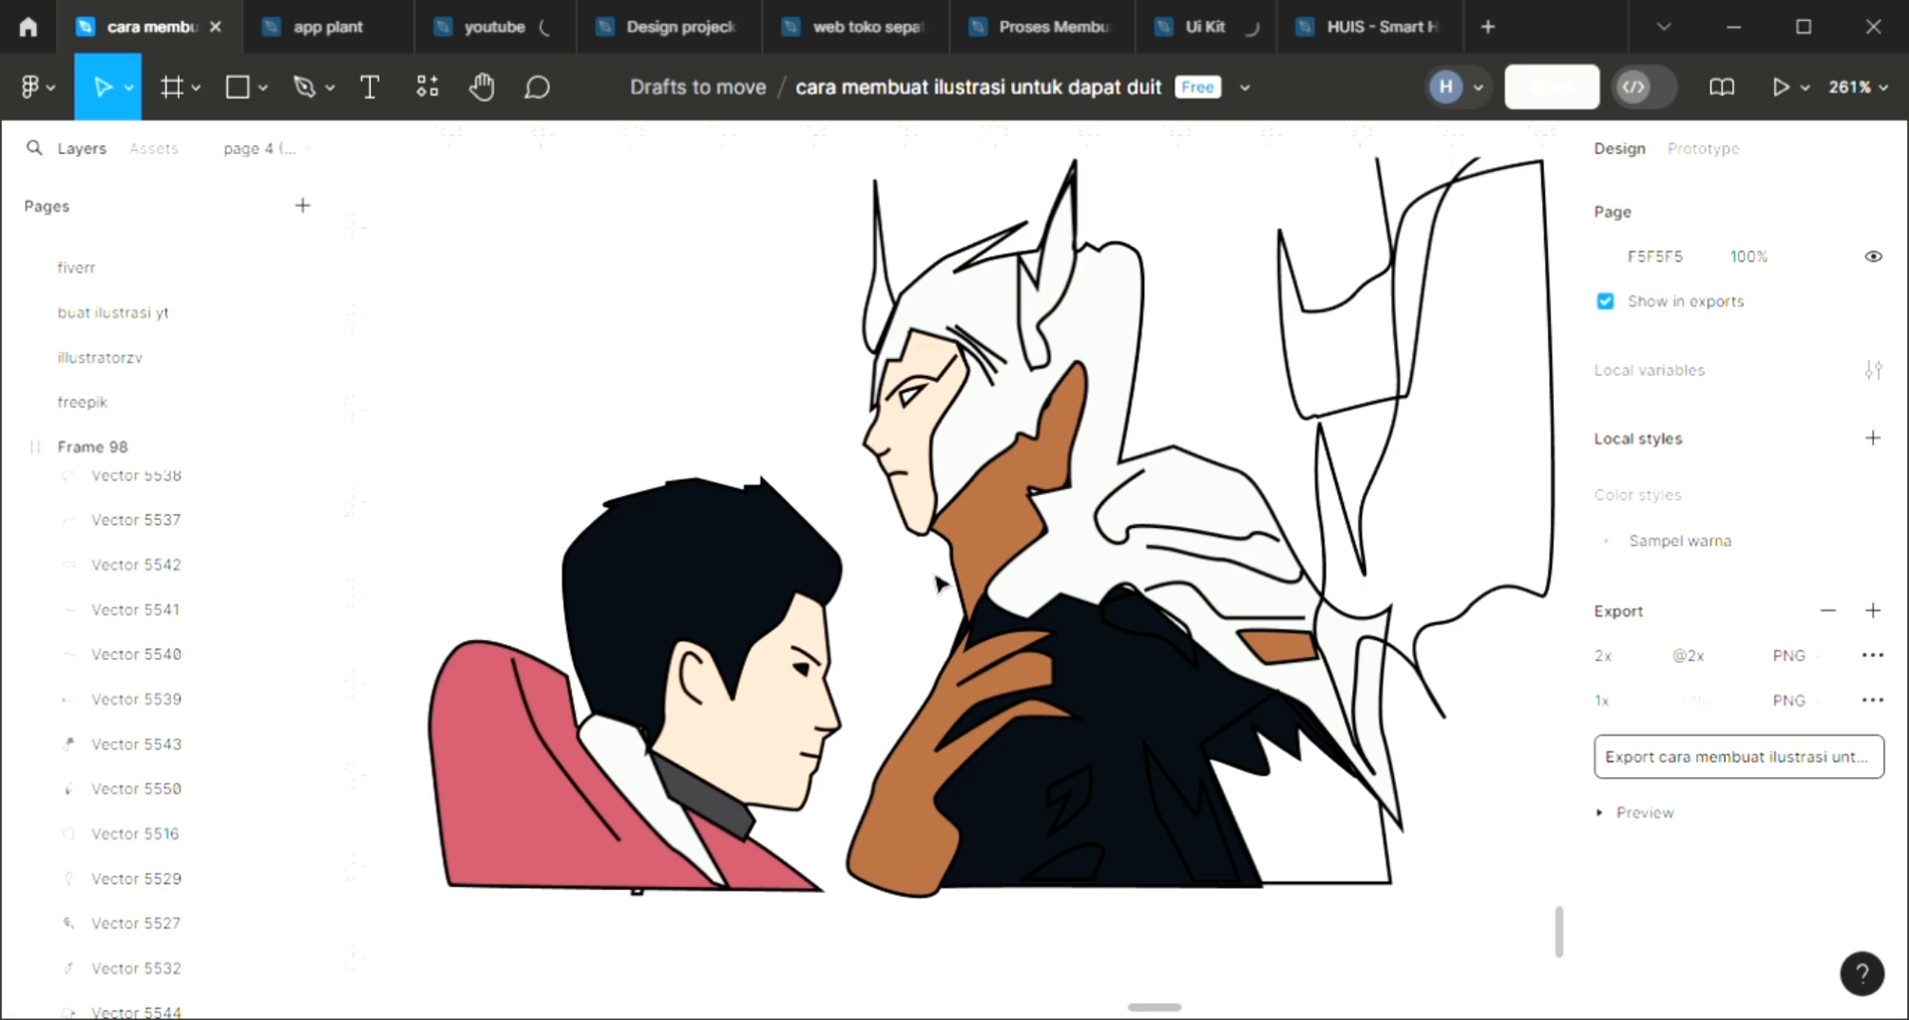
pyautogui.click(1193, 804)
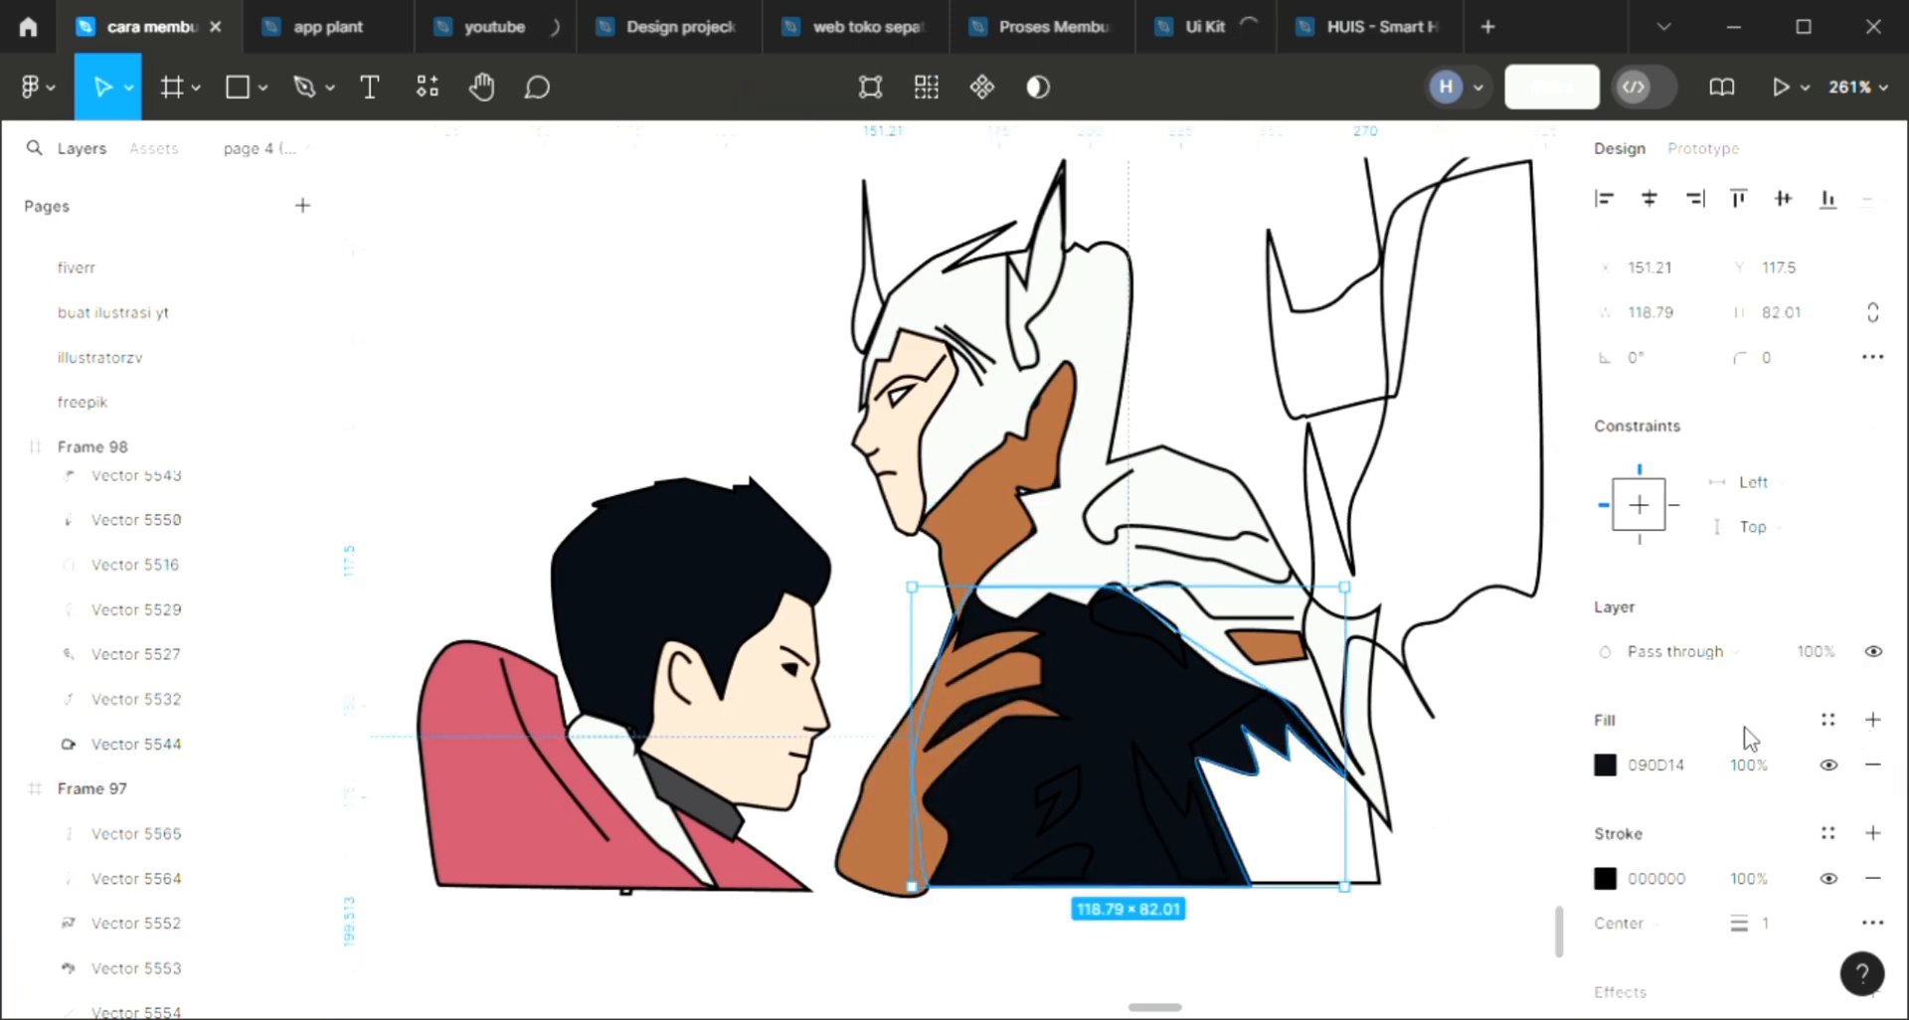
pyautogui.click(1873, 720)
pyautogui.hotkey('ctrl', 'z')
# Add a fill to the jagged sliver low on the warrior's torso and colour it with the neck's brown, A6663D
pyautogui.click(1183, 810)
pyautogui.click(1873, 720)
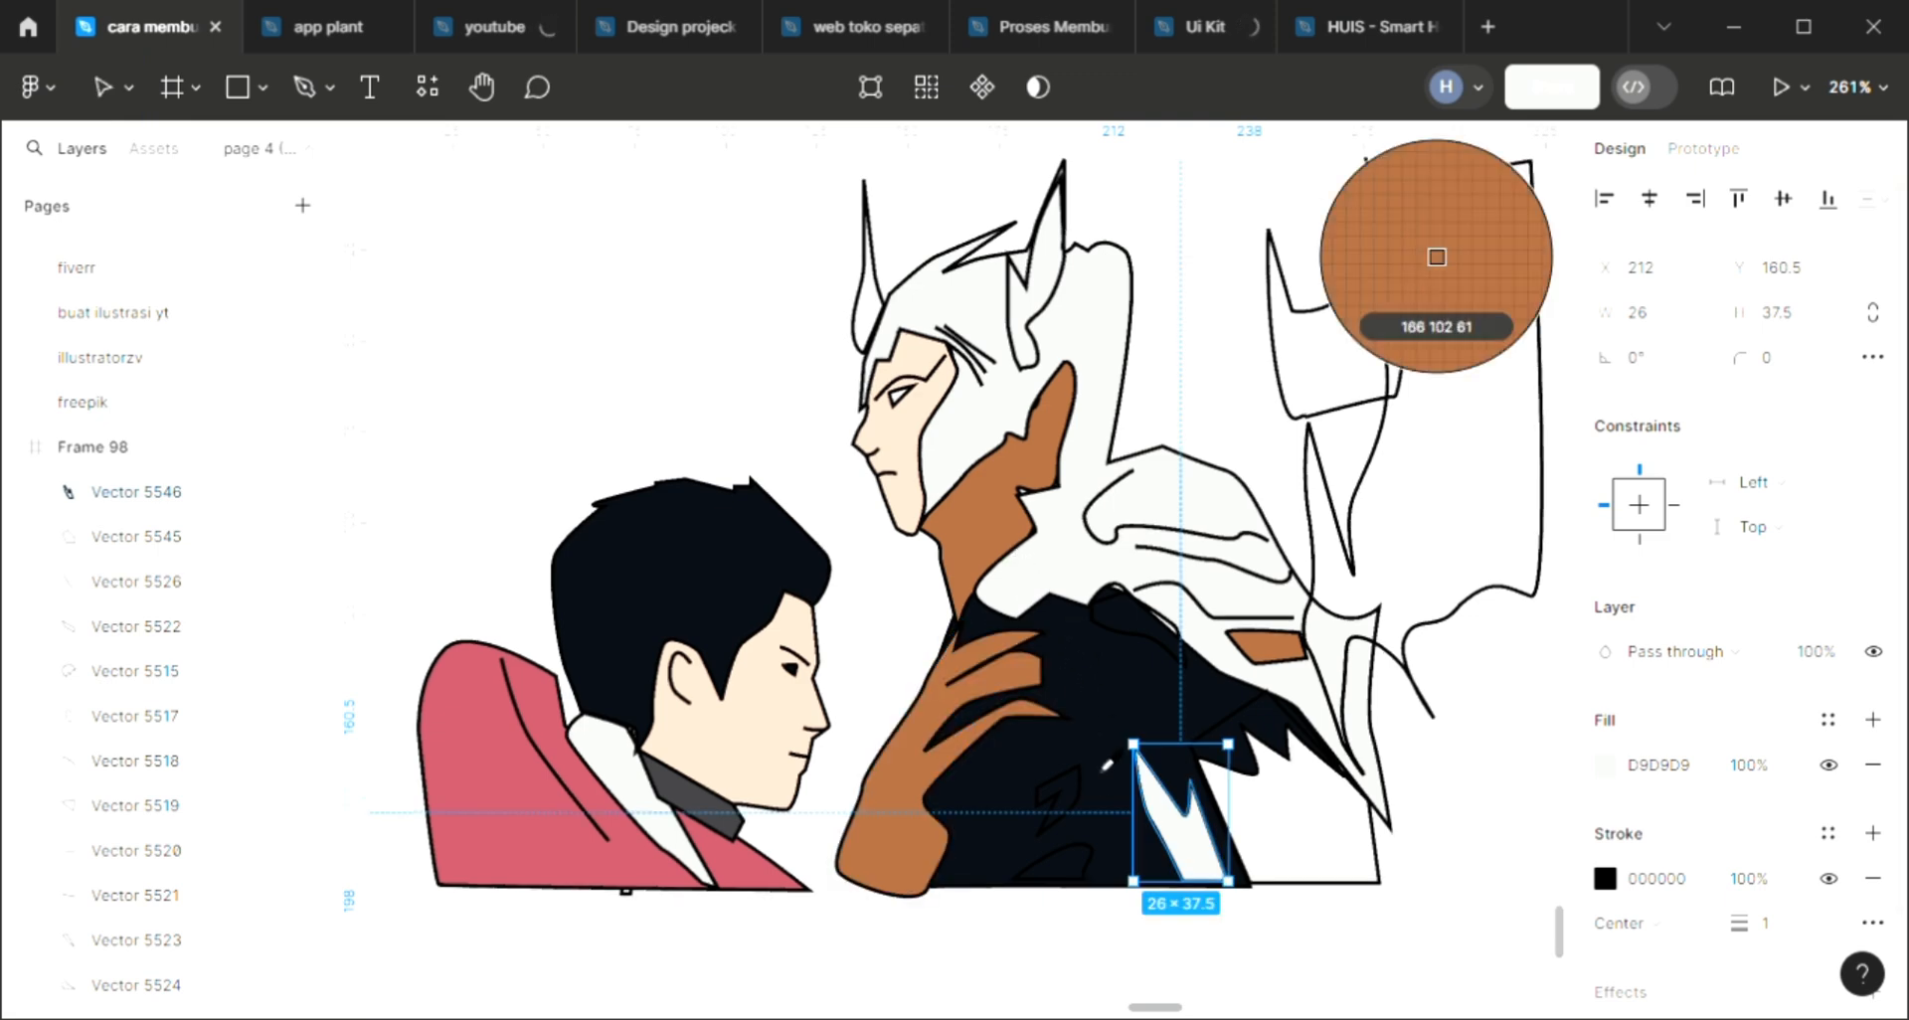
pyautogui.click(1019, 557)
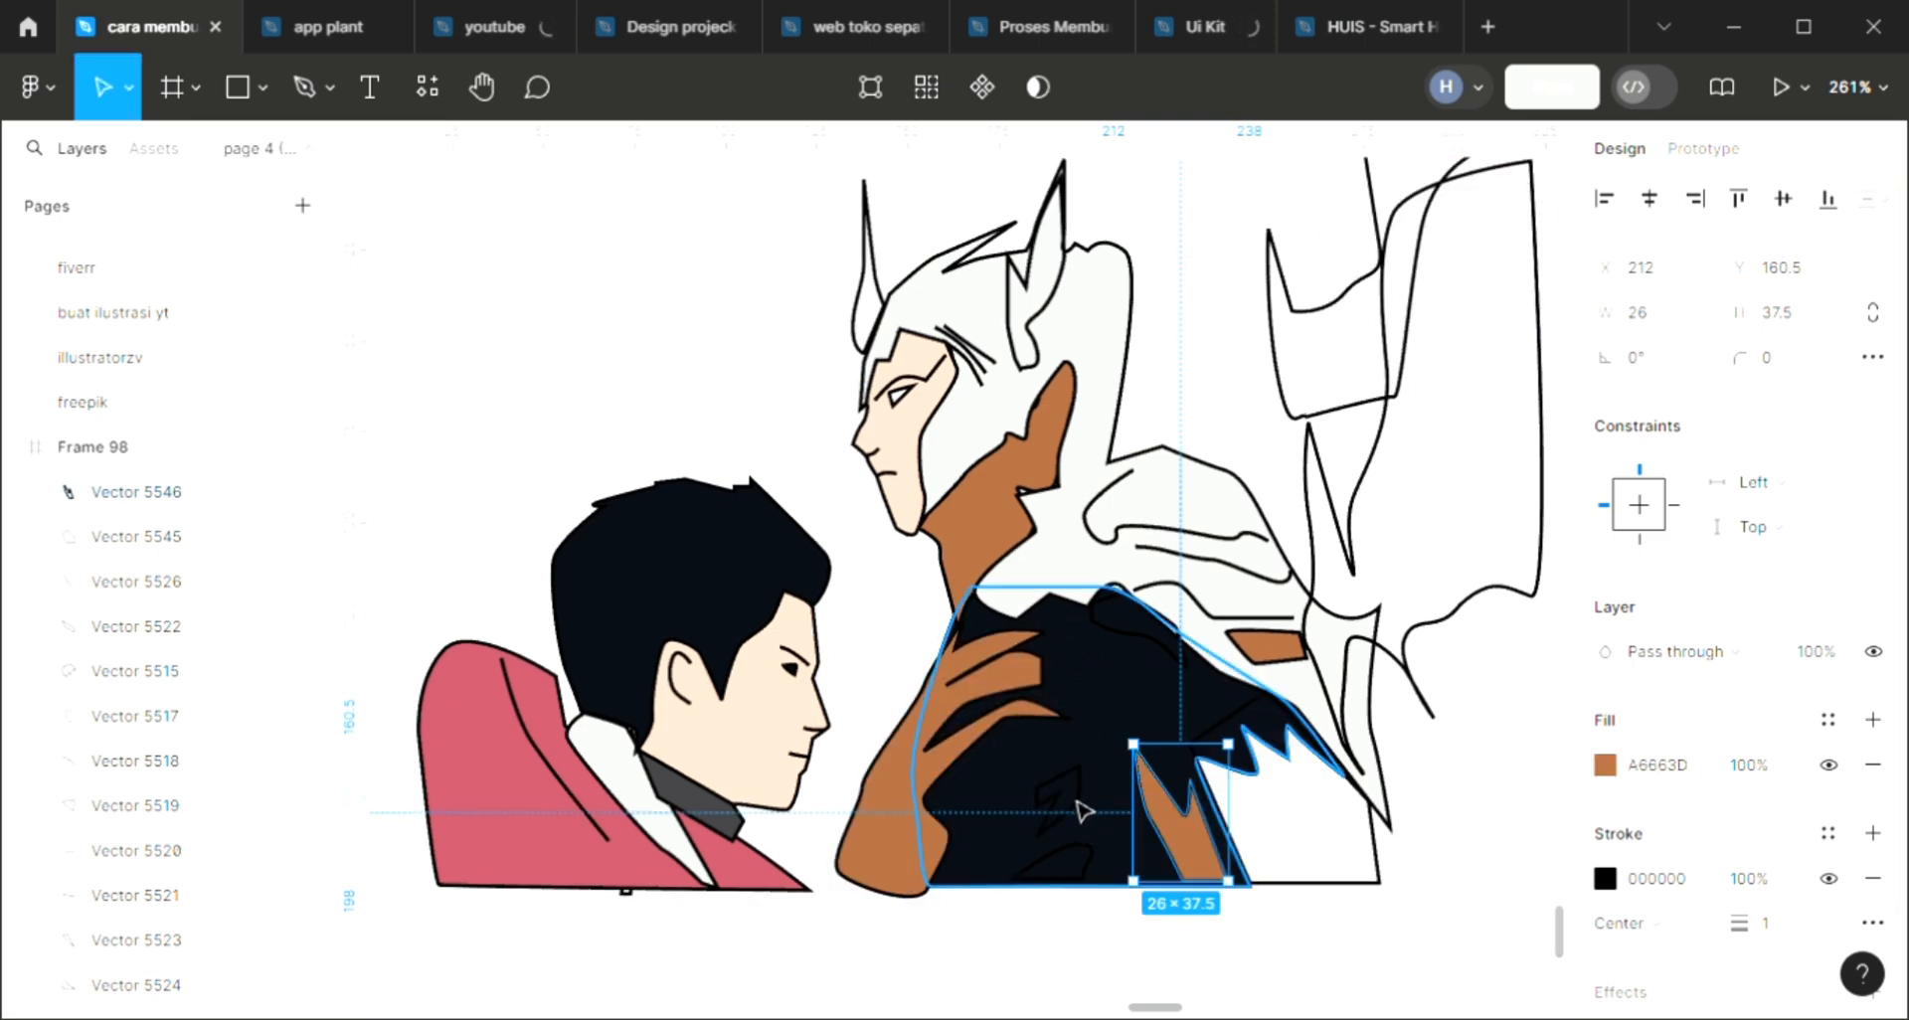
# Fill the small zigzag shape on the torso and the curved shape at its lower edge with the jagged sliver's brown, A6663D
pyautogui.click(1088, 818)
pyautogui.click(1080, 813)
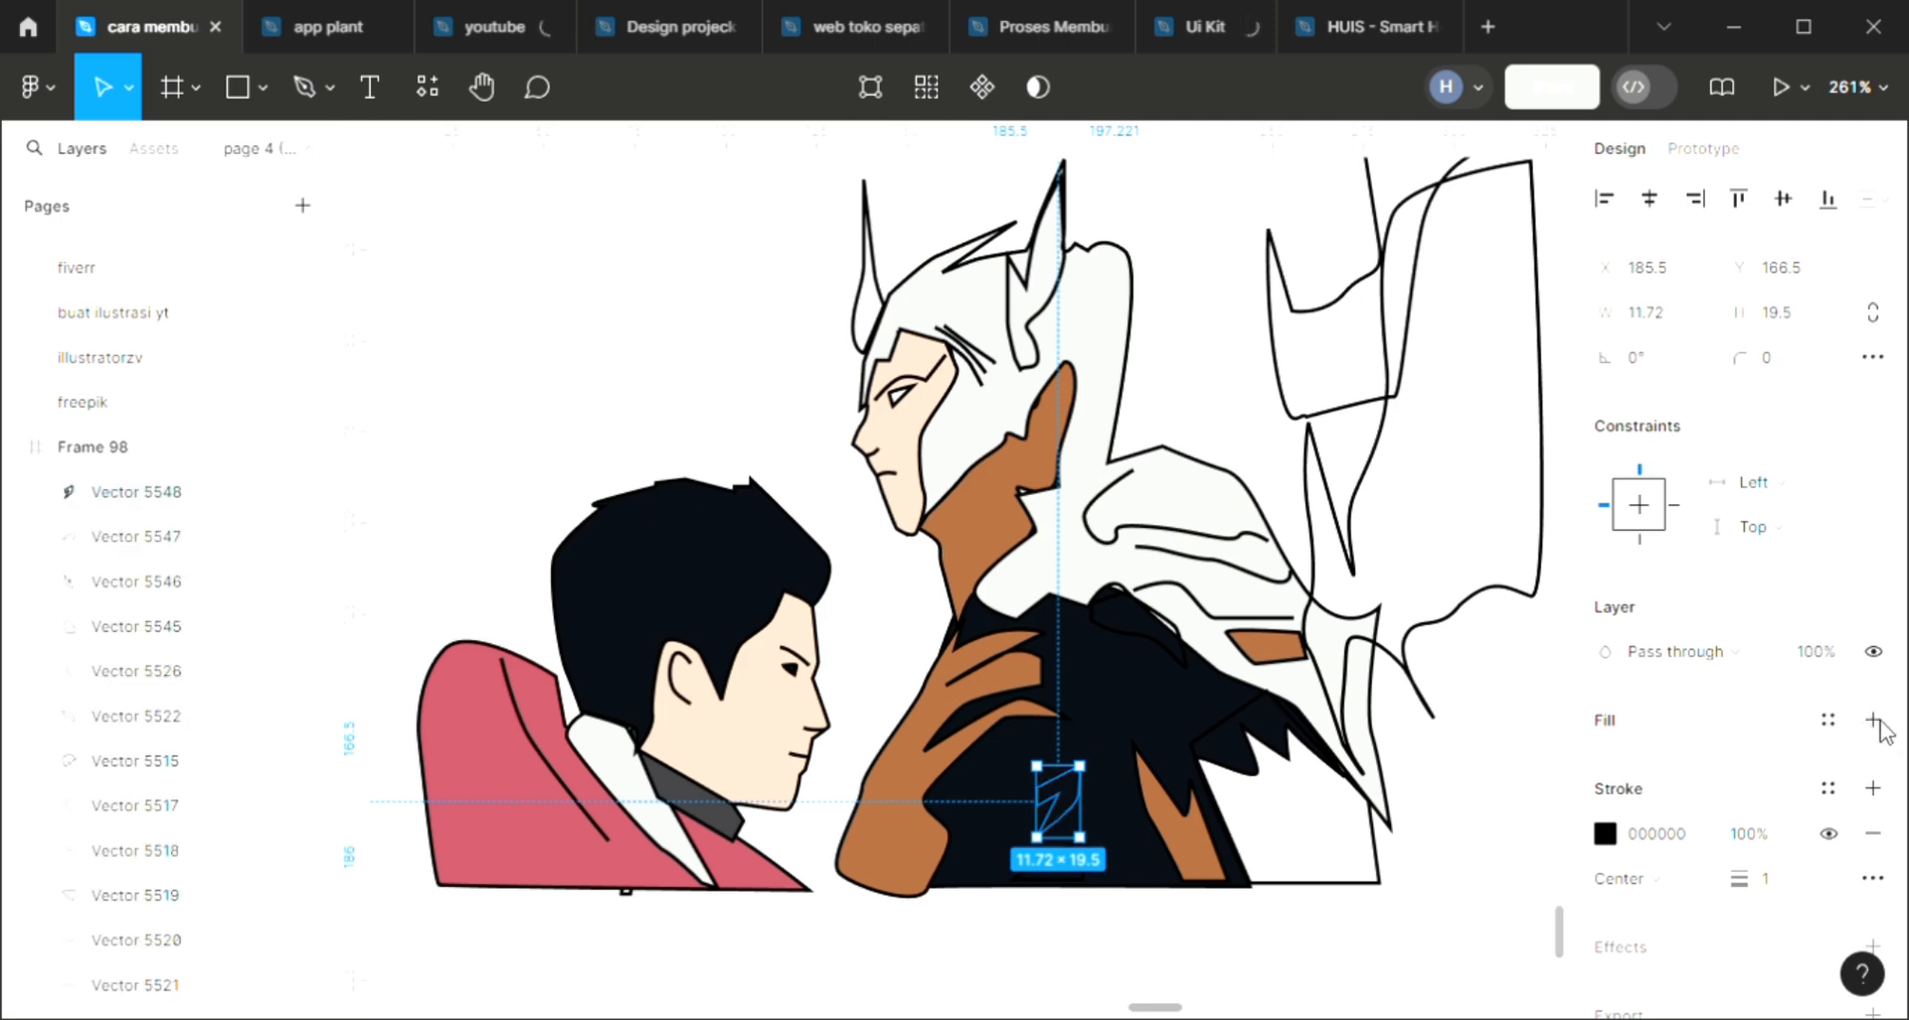
pyautogui.click(1197, 866)
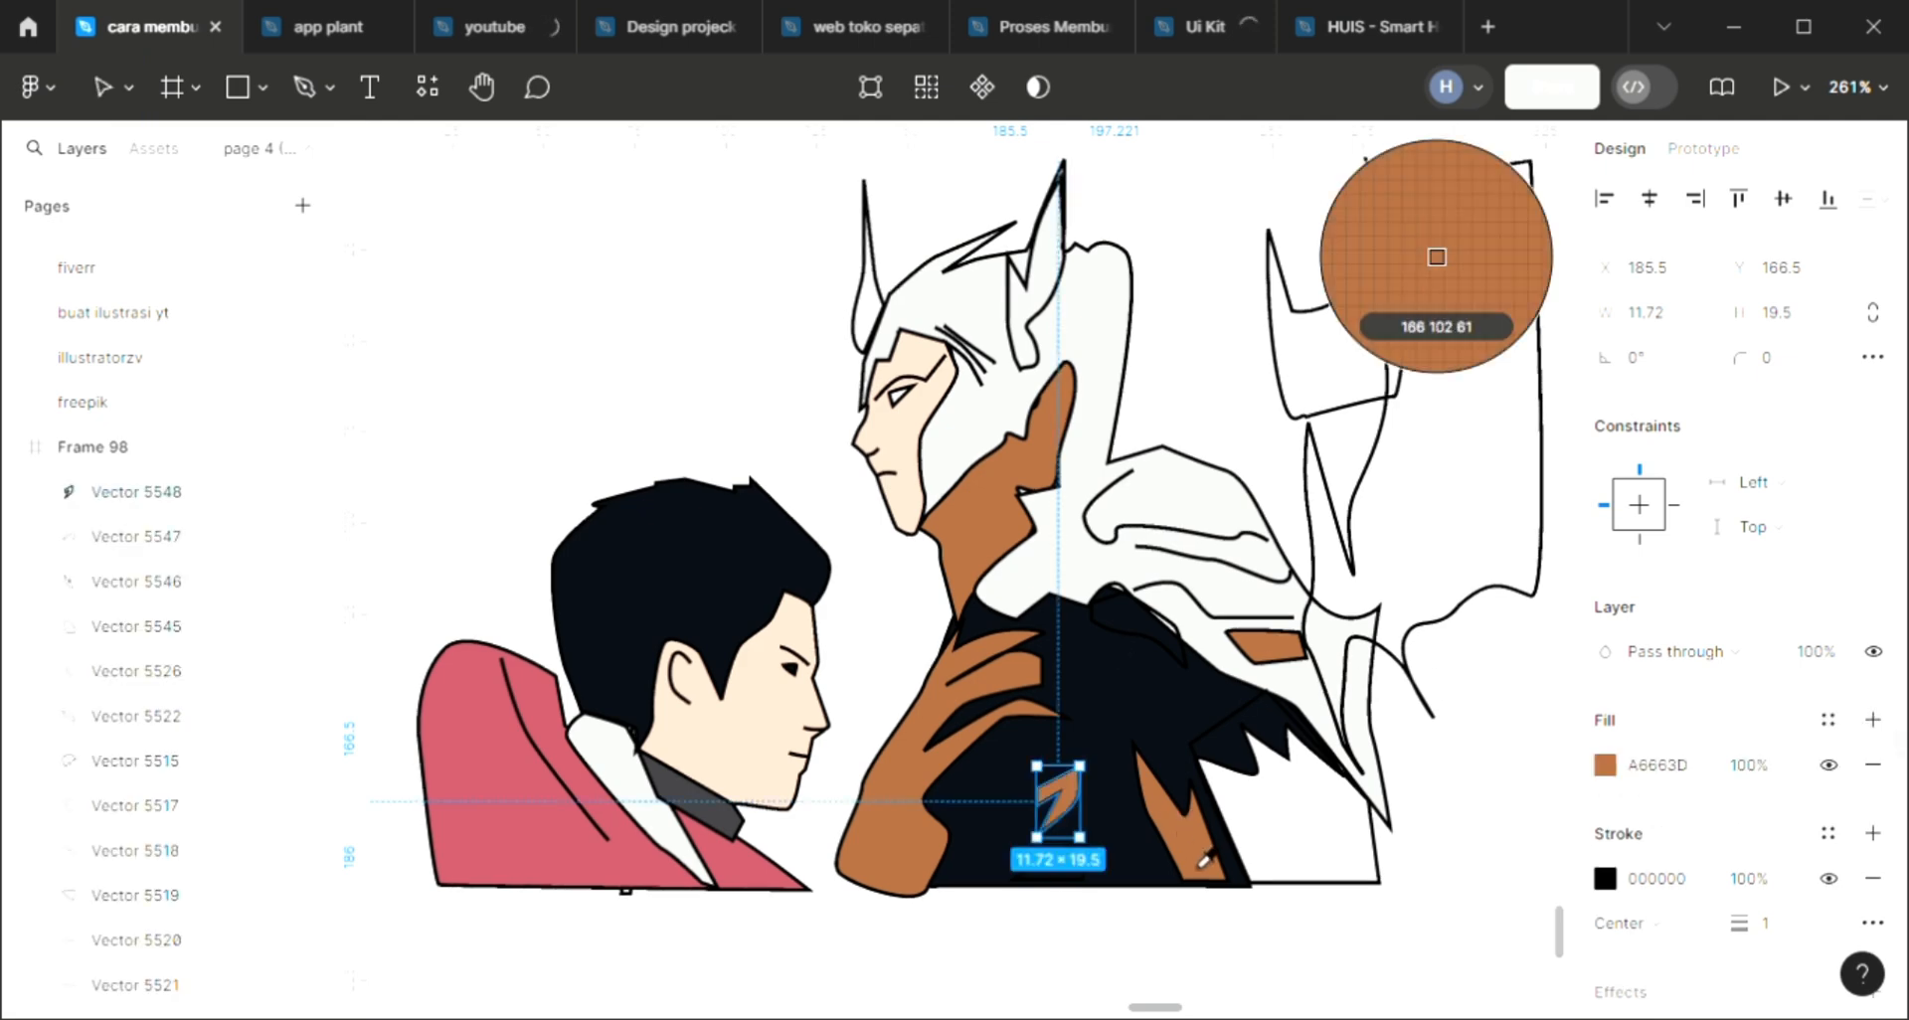
pyautogui.click(1062, 867)
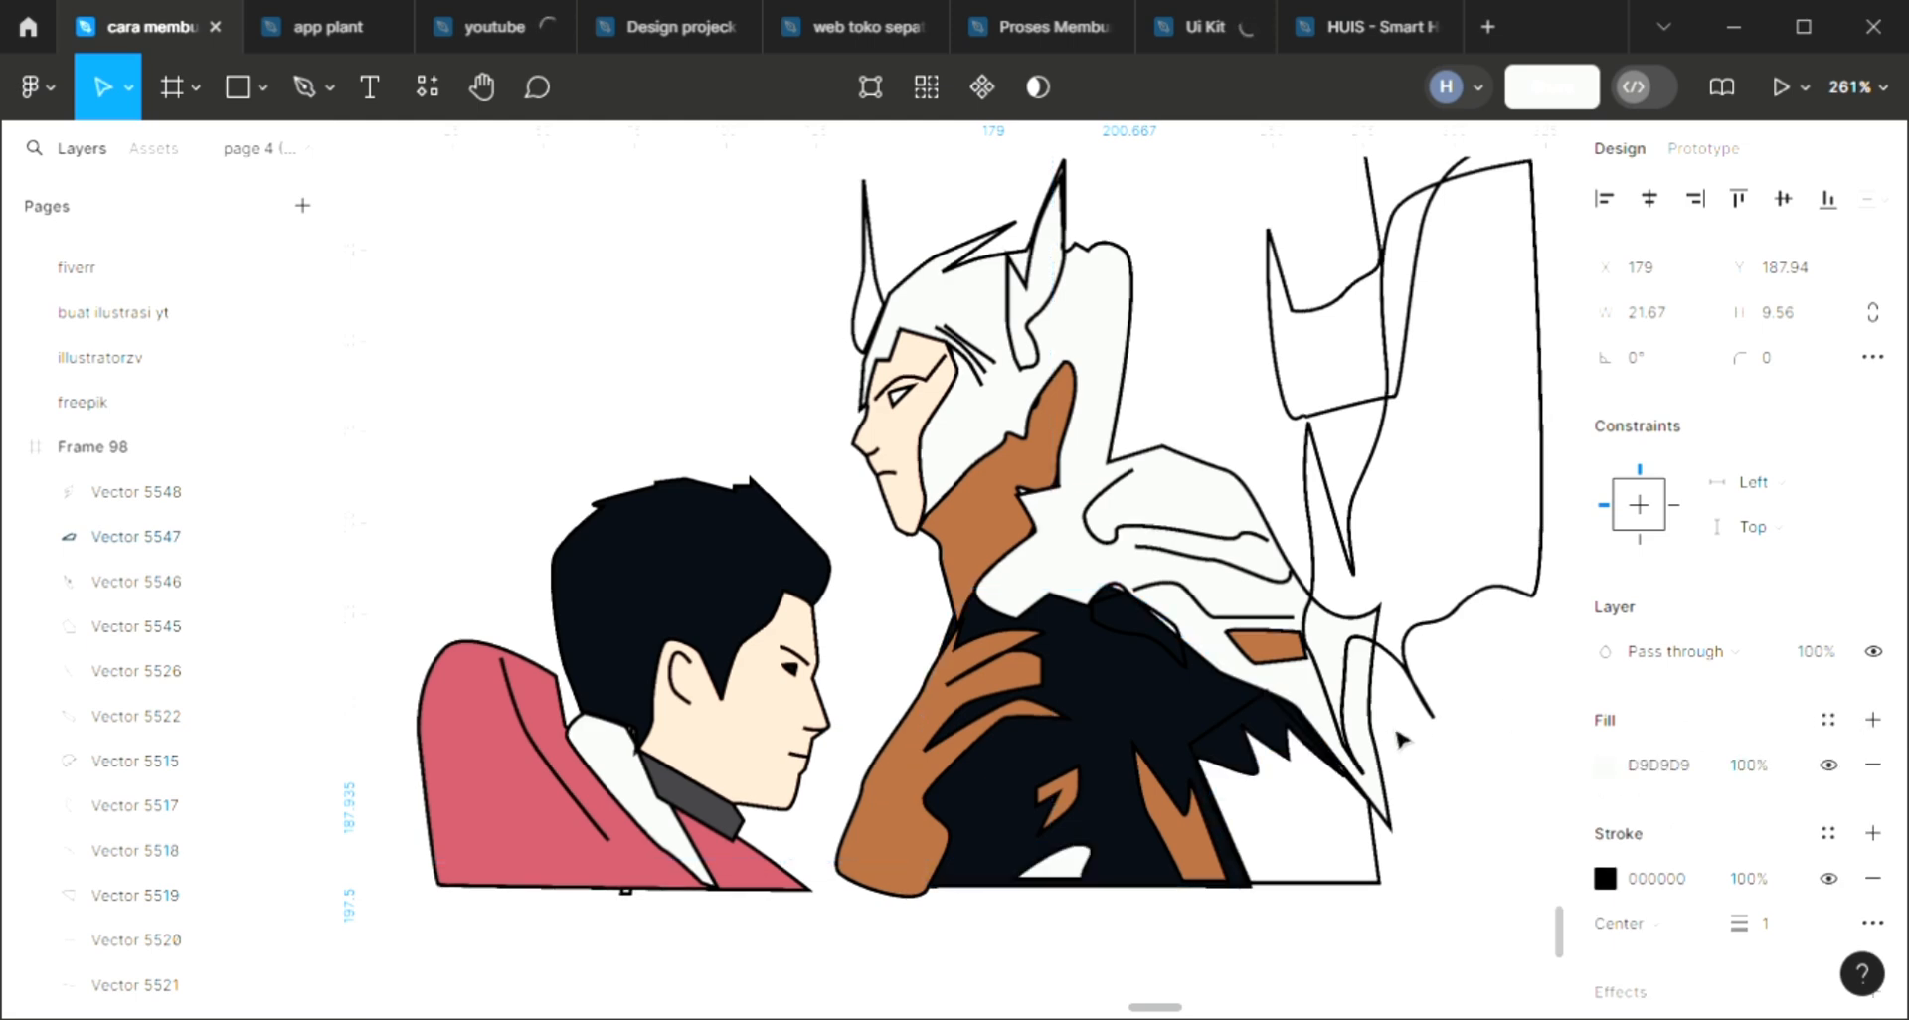
pyautogui.press('i')
pyautogui.click(1199, 861)
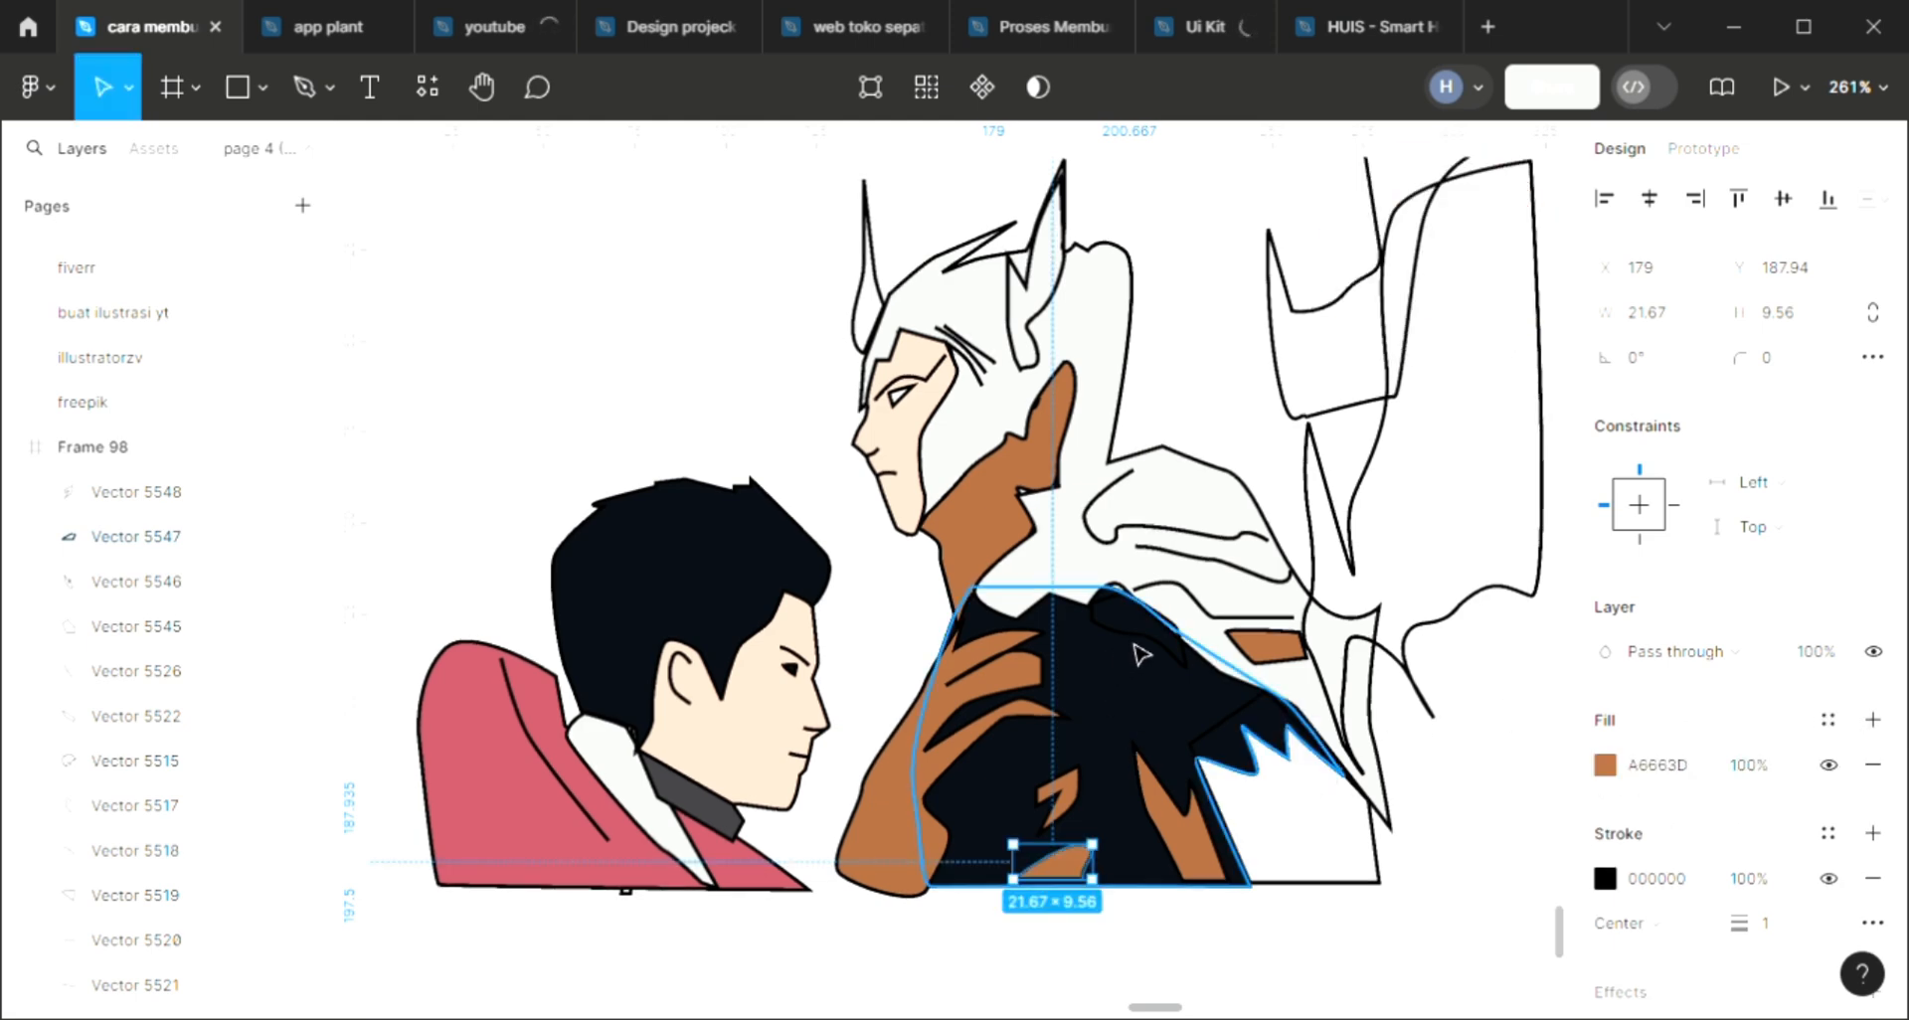
# Add a fill to the curved shape on the upper torso beneath the shoulder armour and colour it brown, A6663D
pyautogui.click(1136, 647)
pyautogui.click(1142, 646)
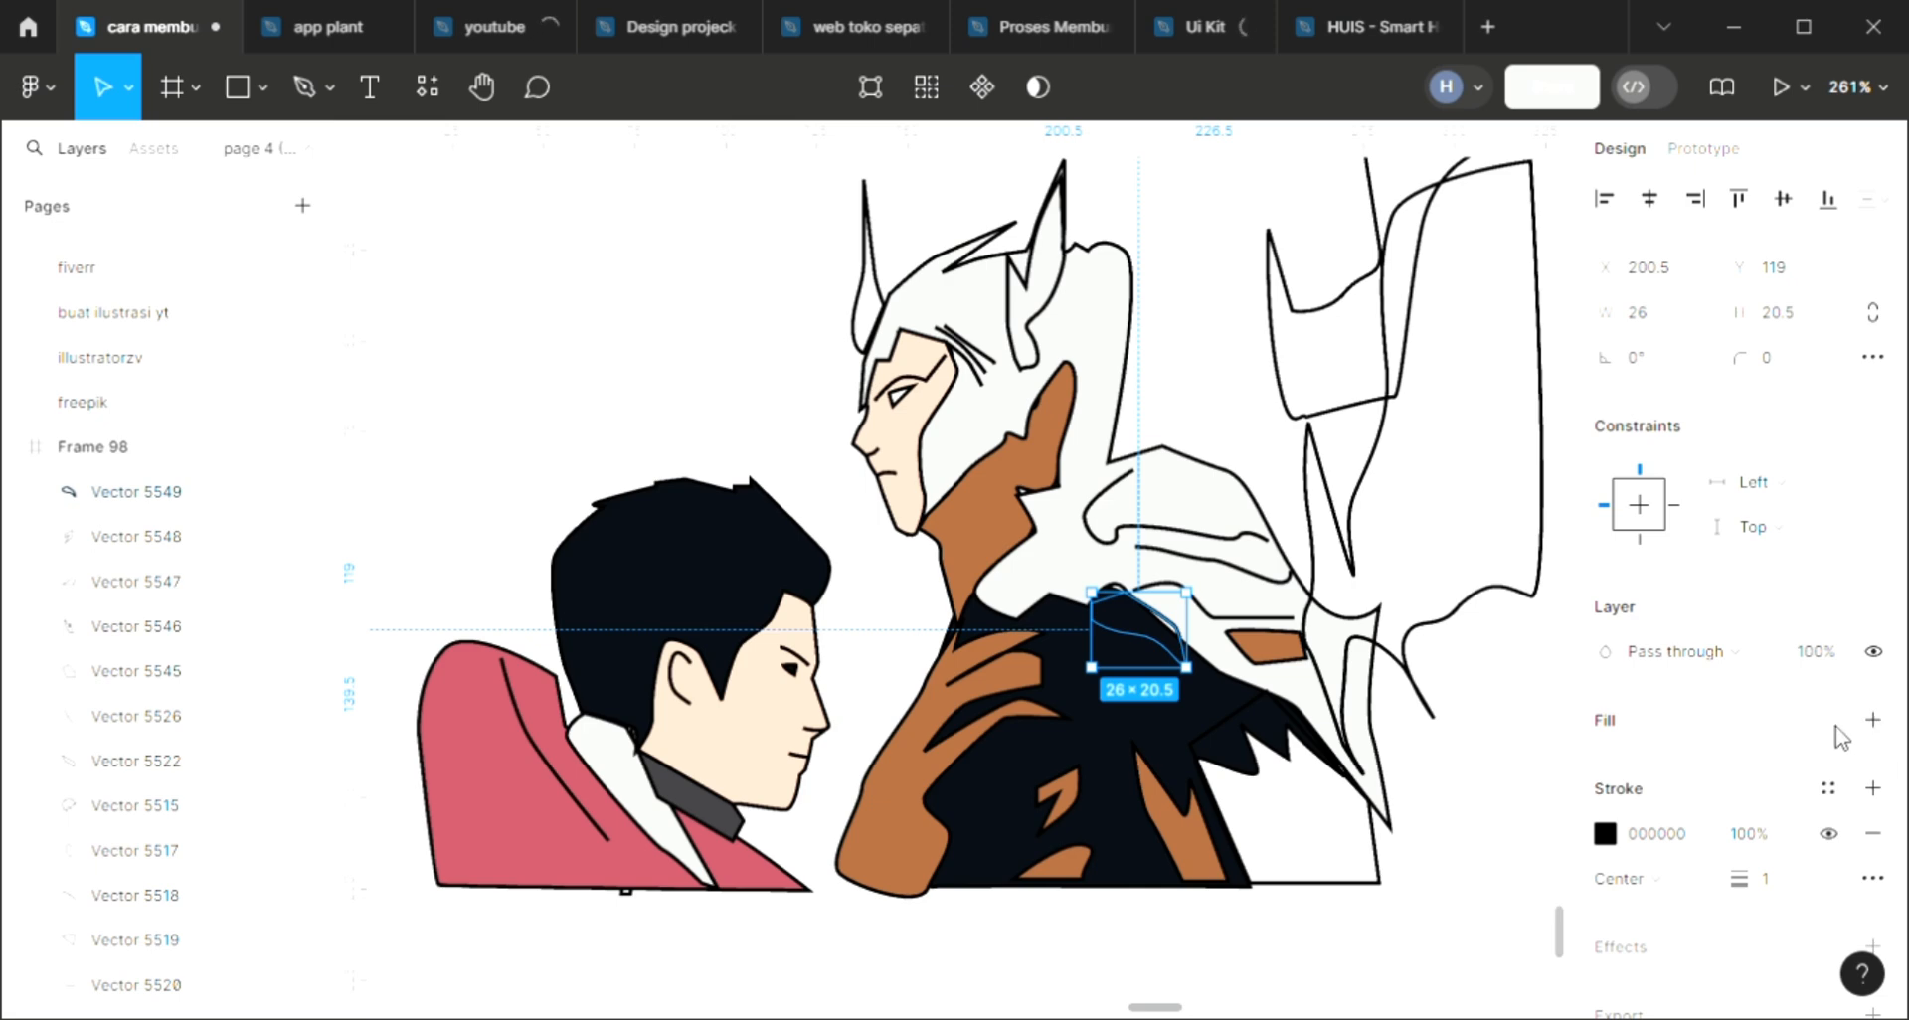
pyautogui.click(1873, 719)
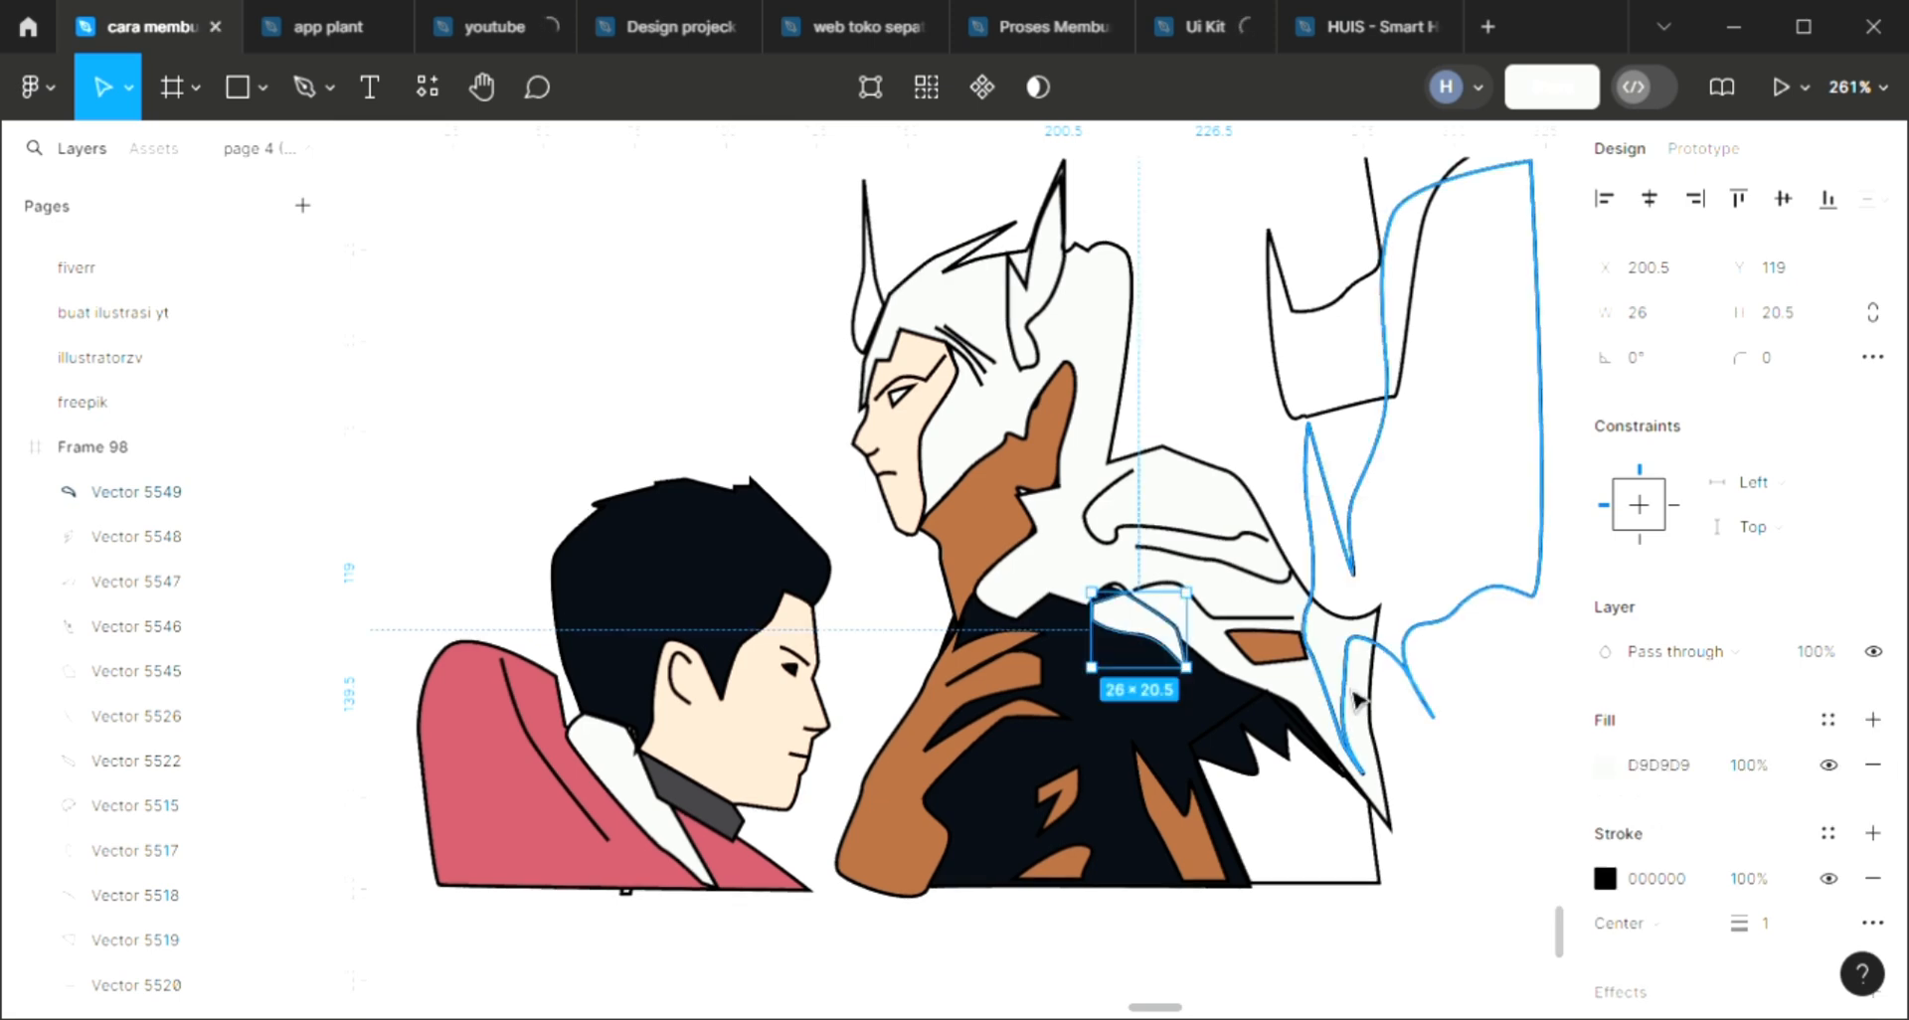
pyautogui.press('i')
pyautogui.click(1358, 654)
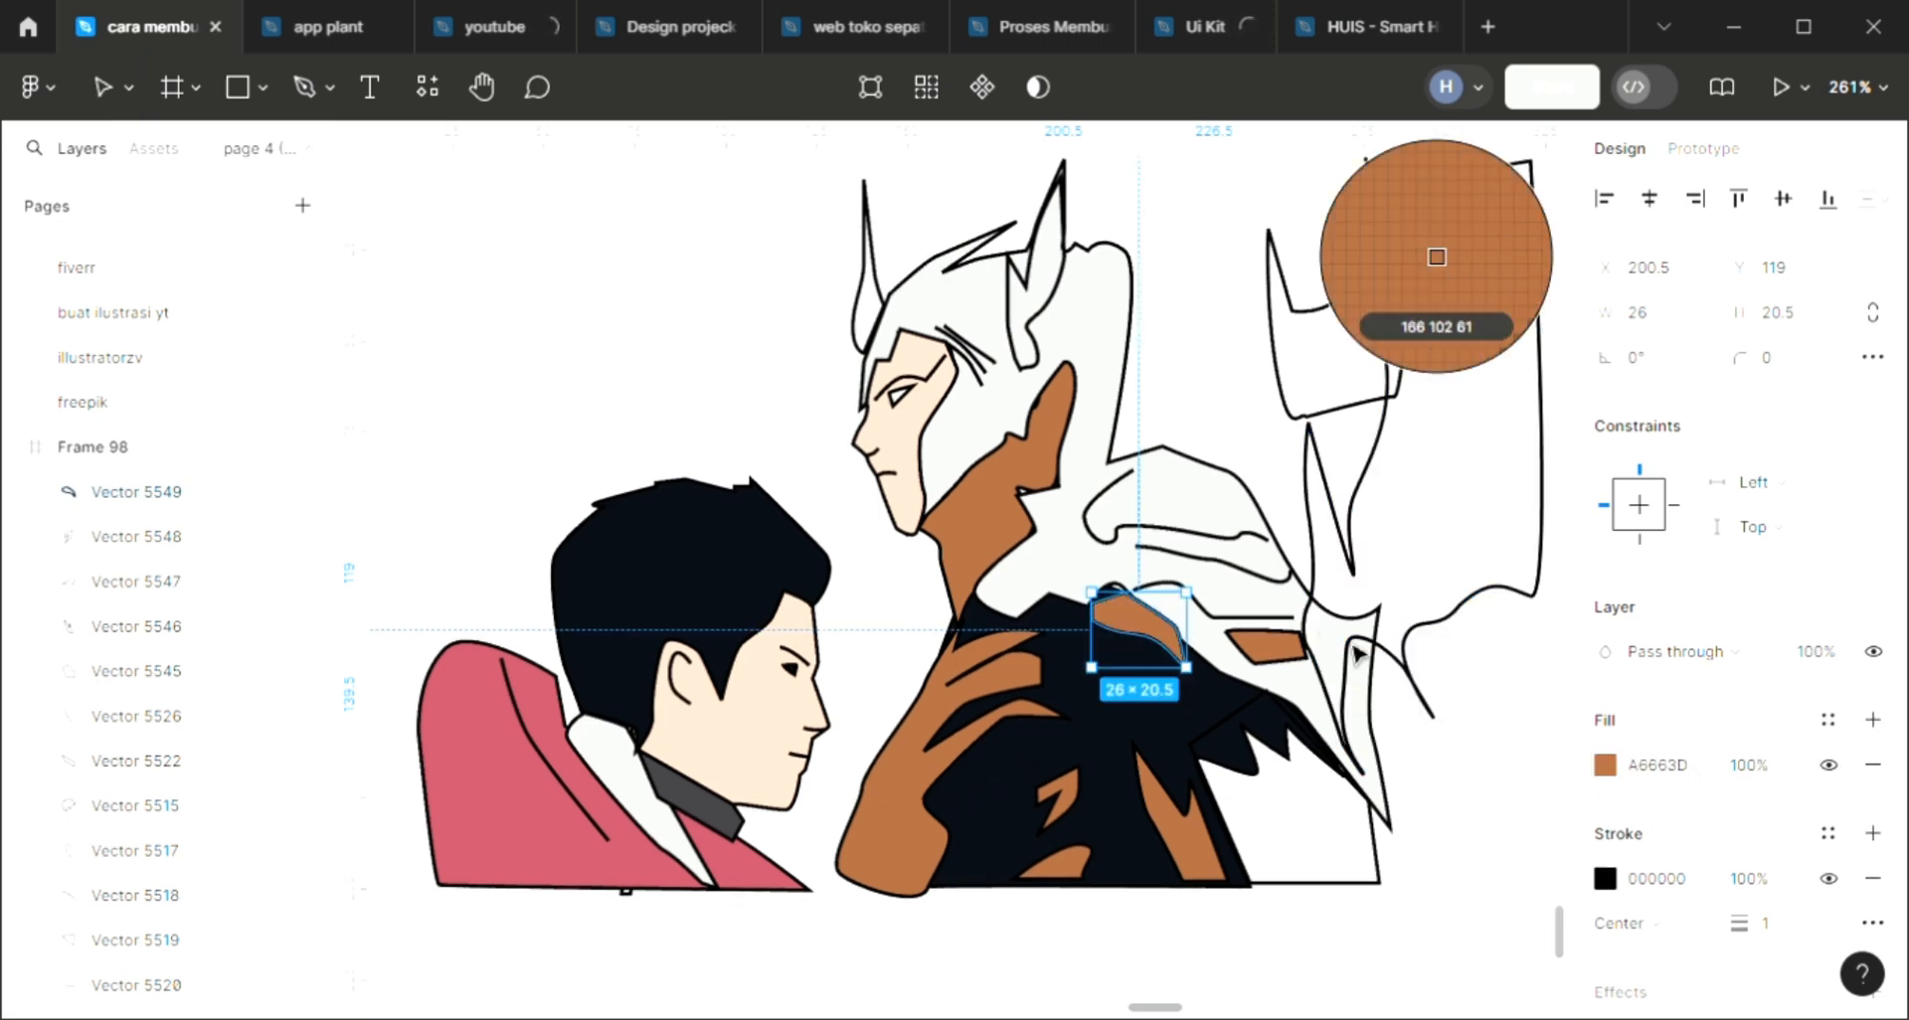
pyautogui.press('Escape')
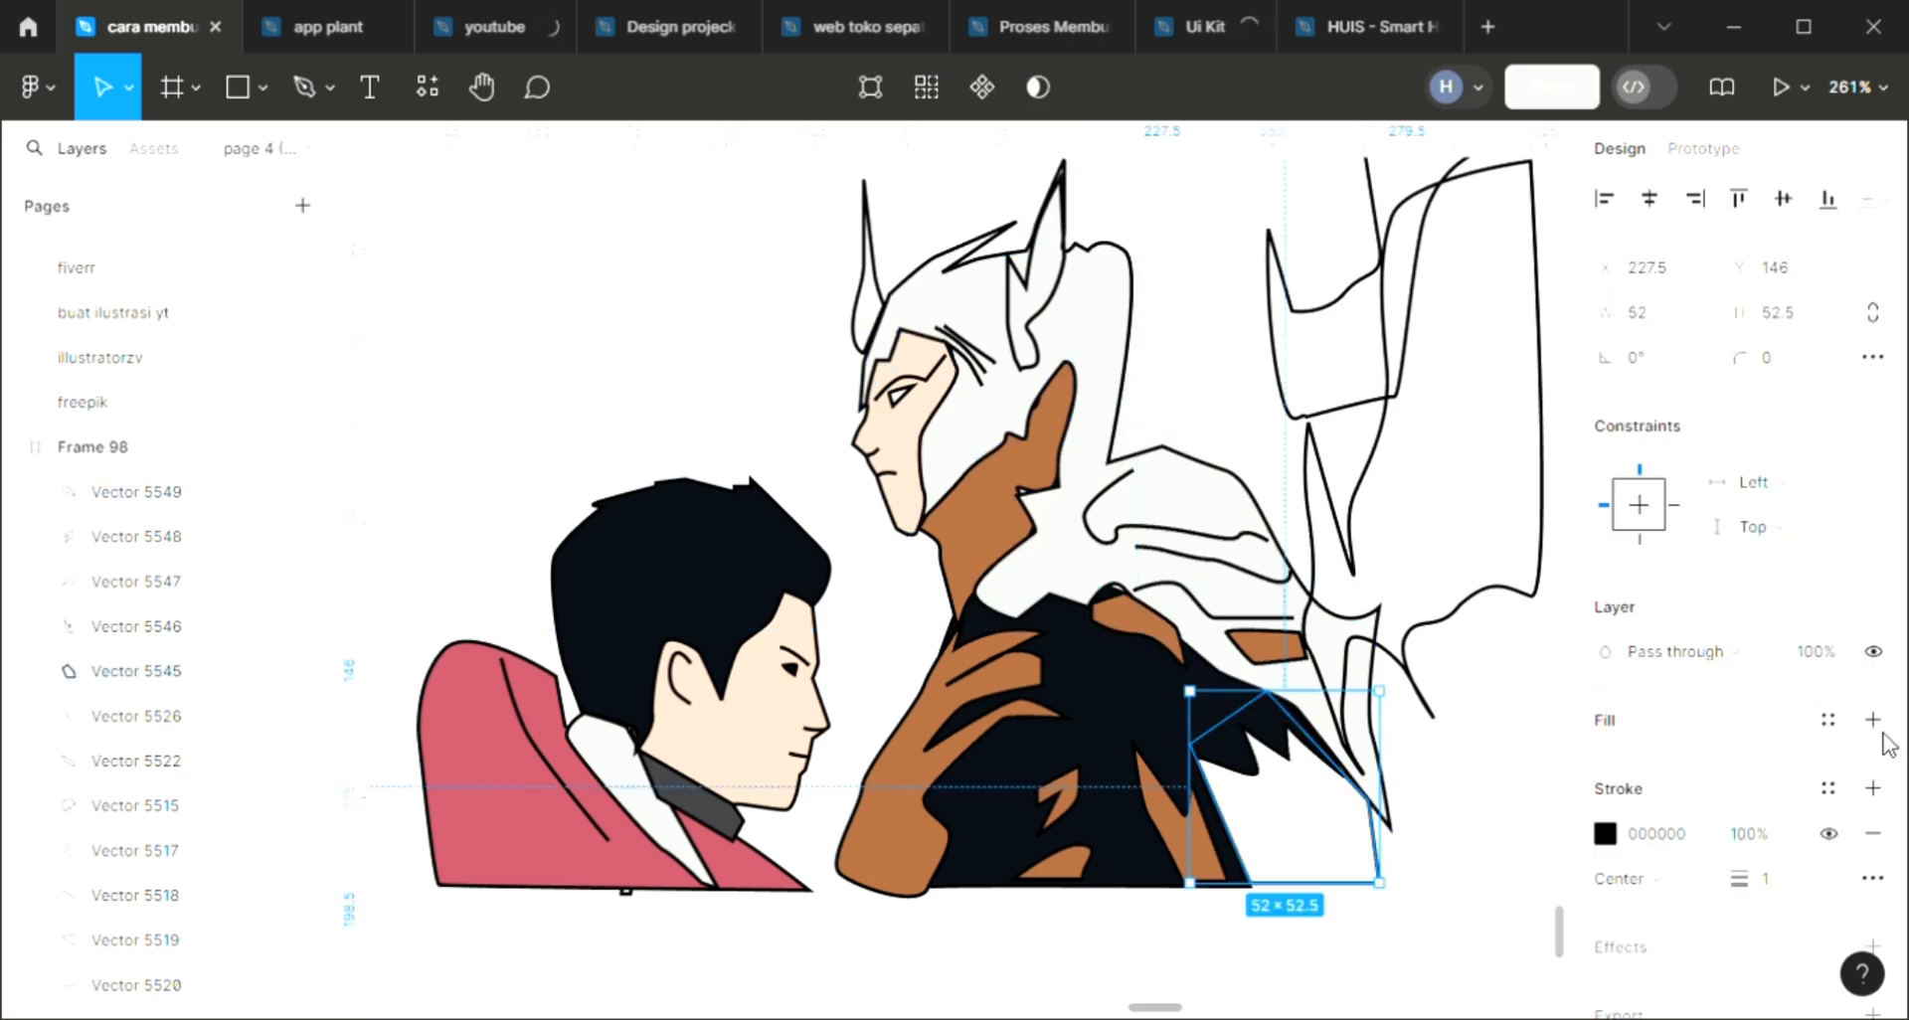
# Add a default fill to the shape behind the warrior's lower torso and fill the large winged cape shape brown, A6663D
pyautogui.click(1873, 721)
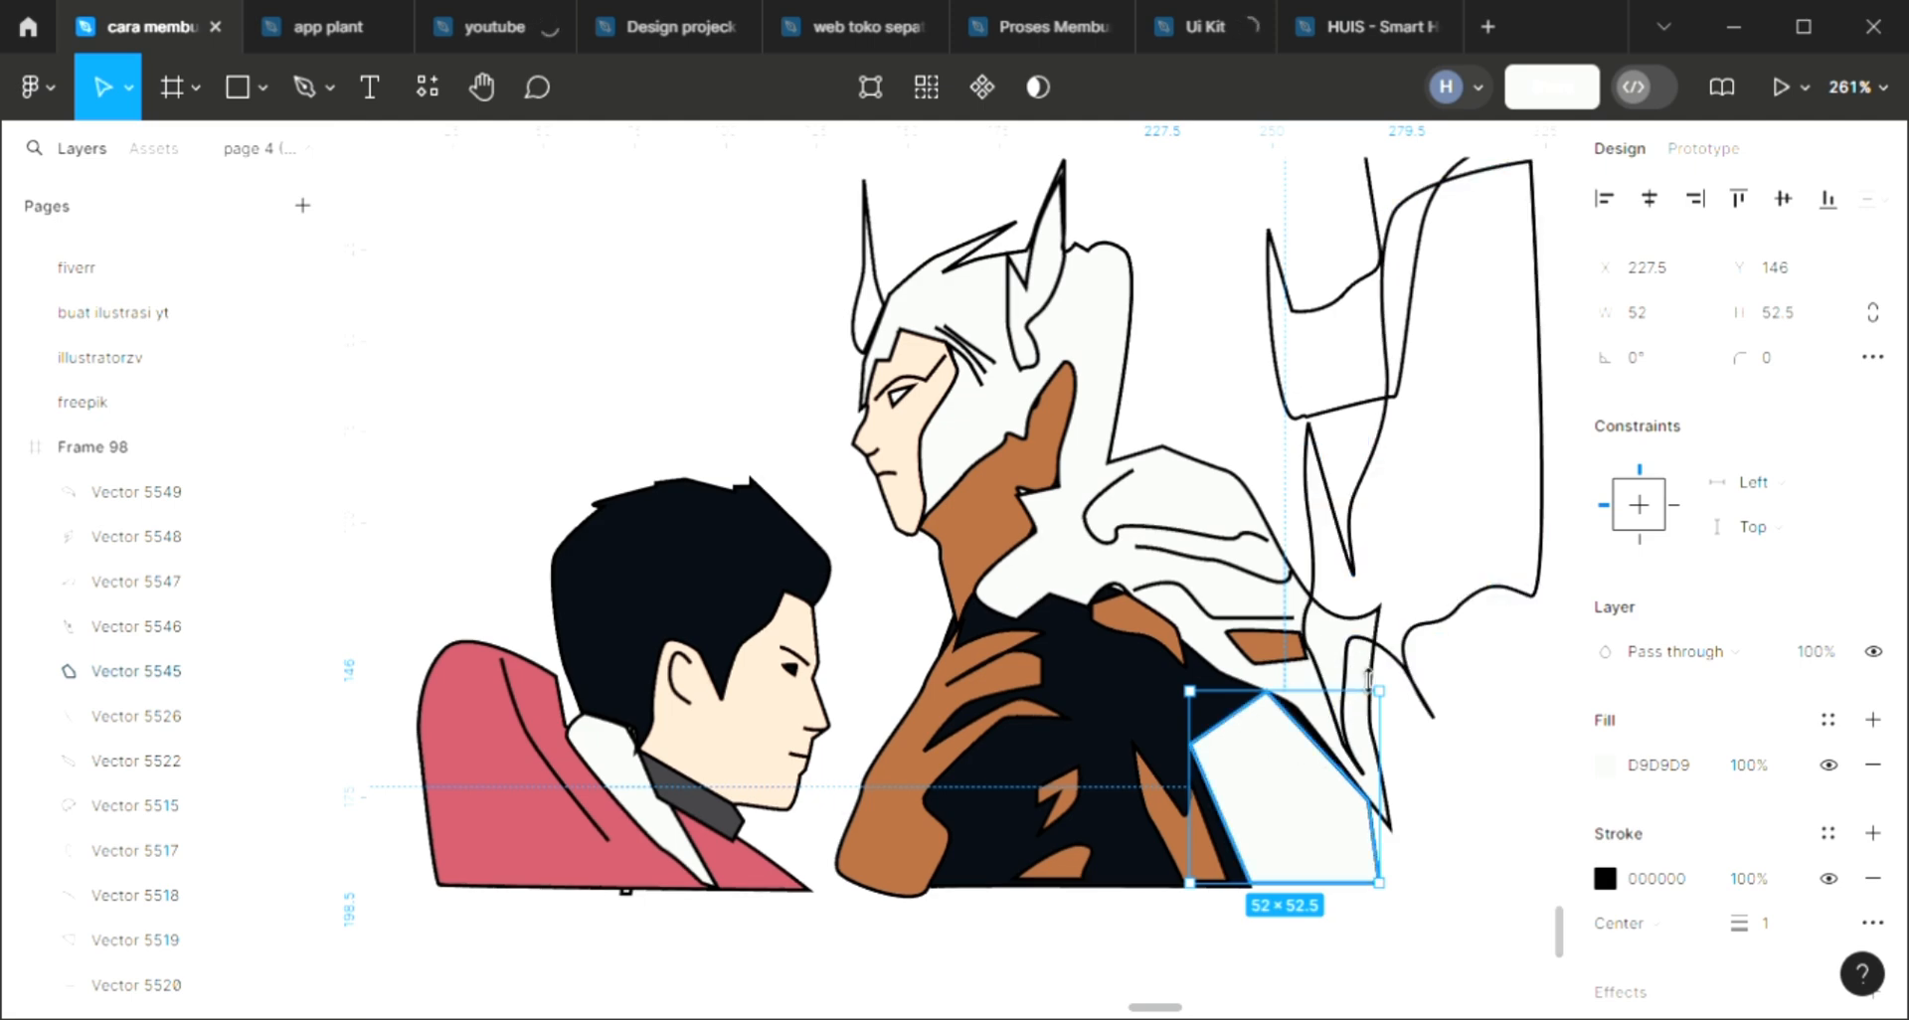
pyautogui.click(1406, 672)
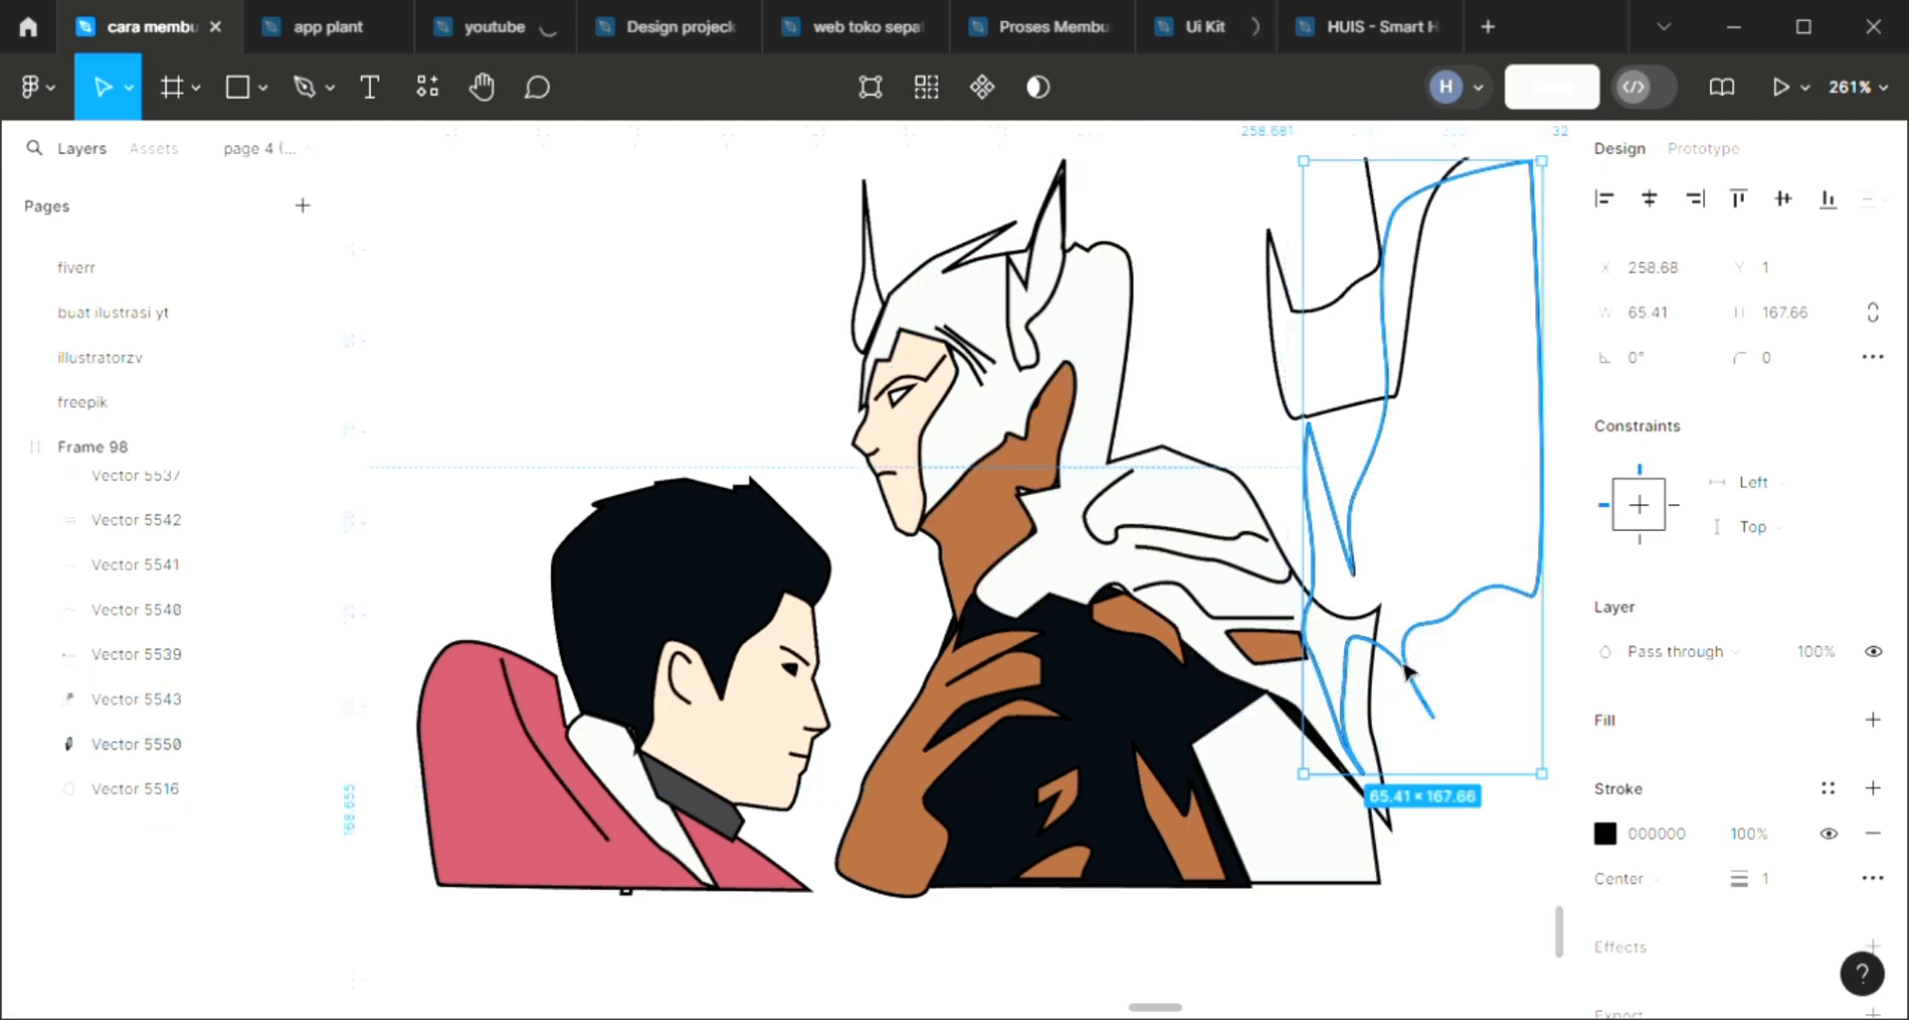
pyautogui.click(1873, 720)
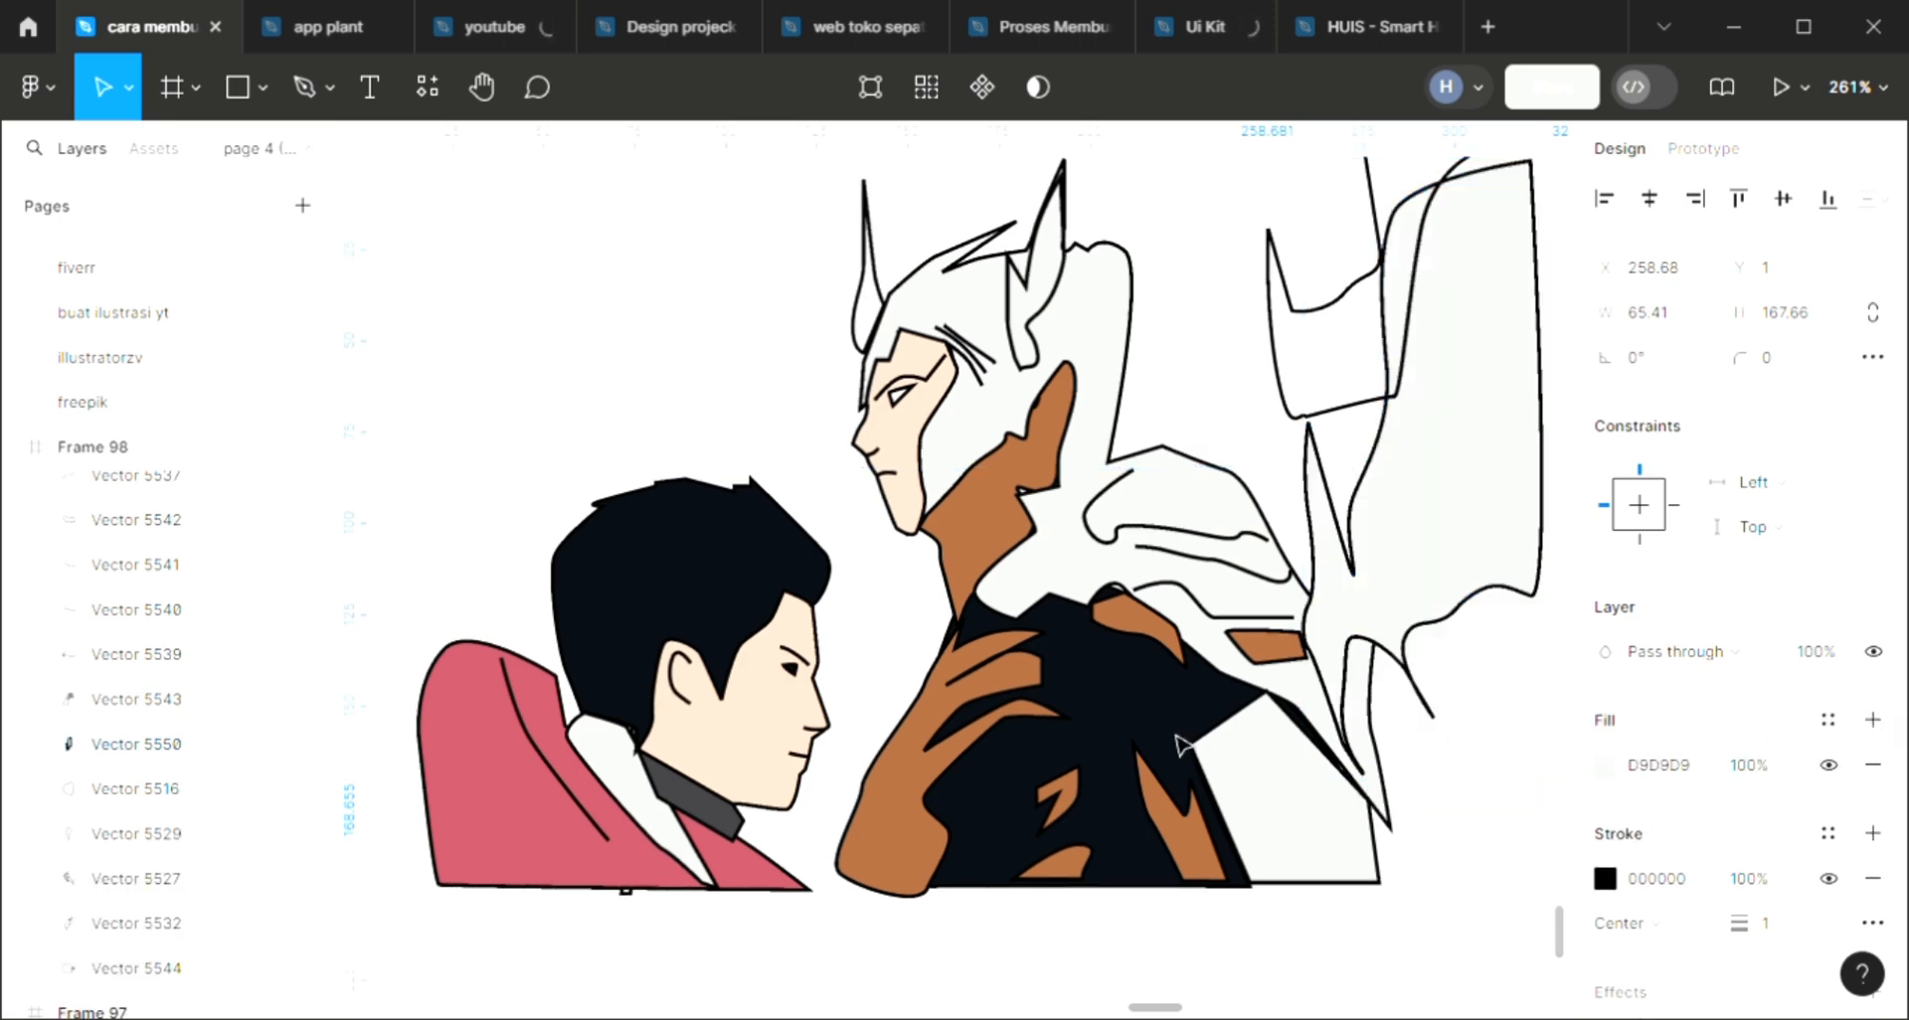
pyautogui.hscroll(2, 1179, 746)
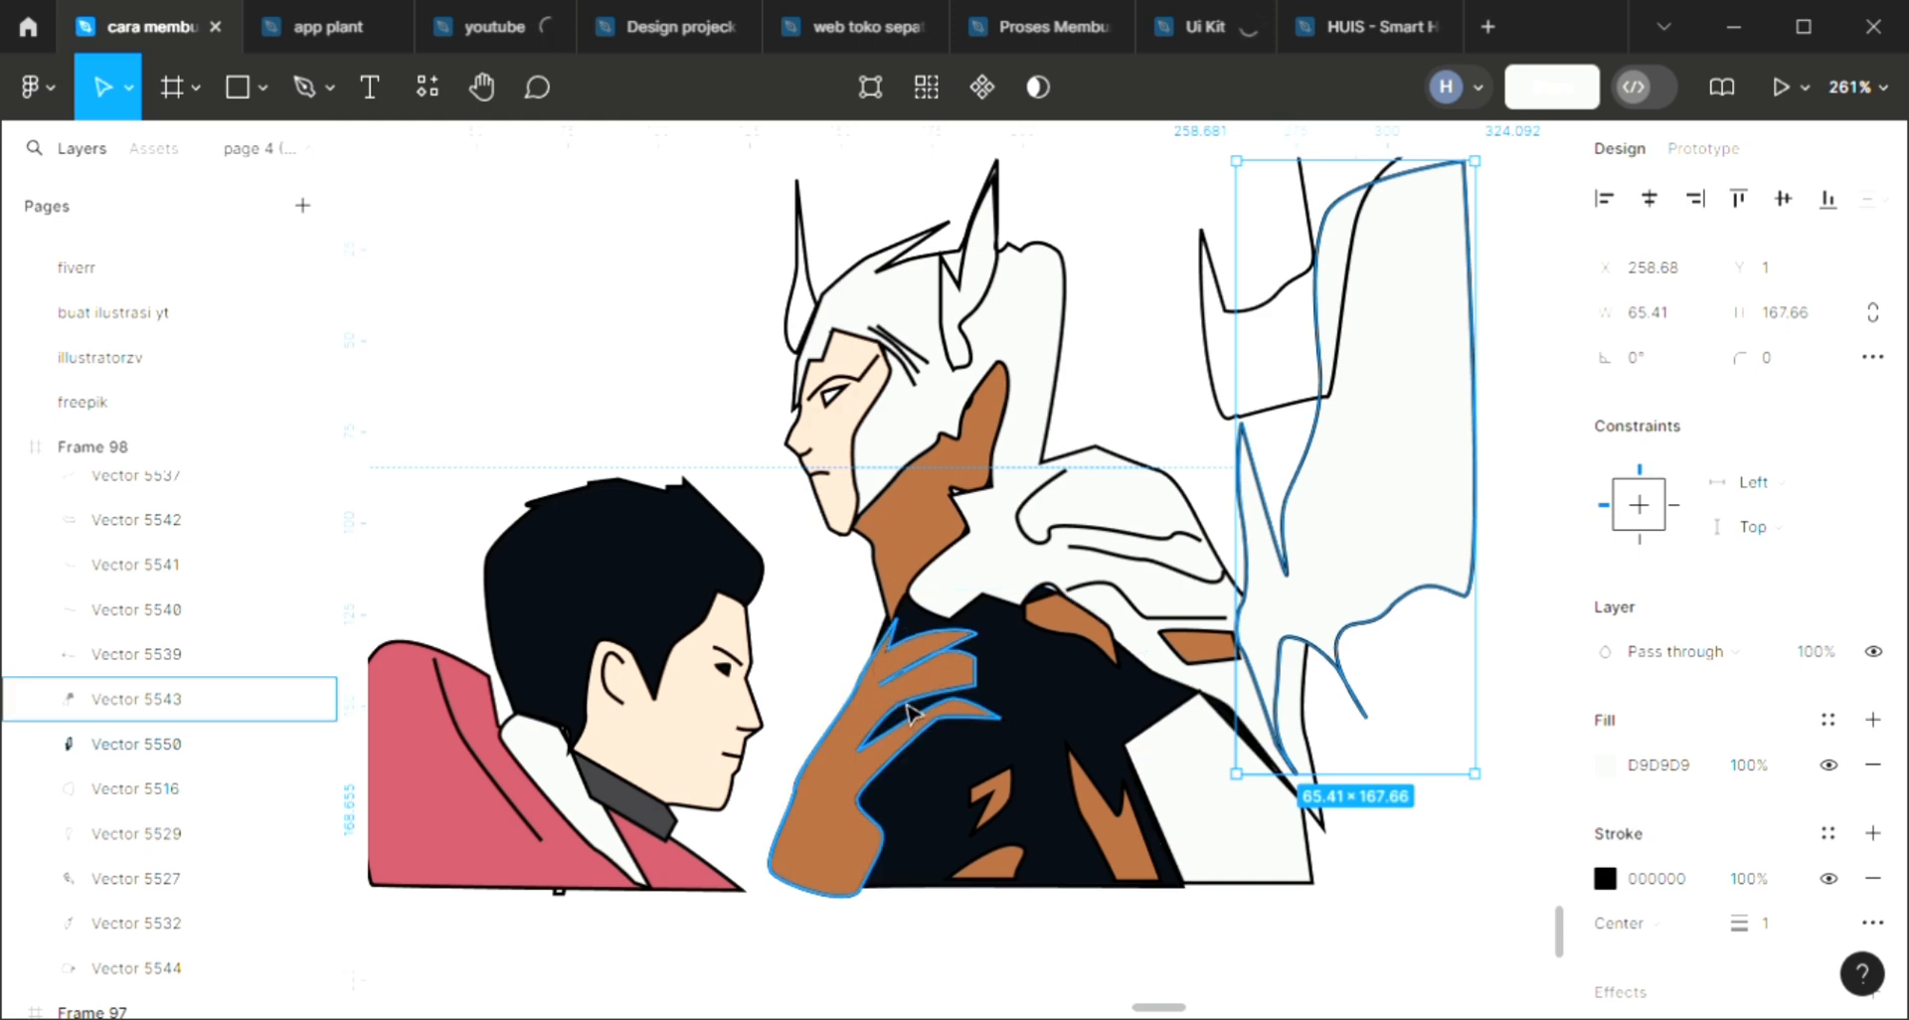
pyautogui.press('i')
pyautogui.click(895, 728)
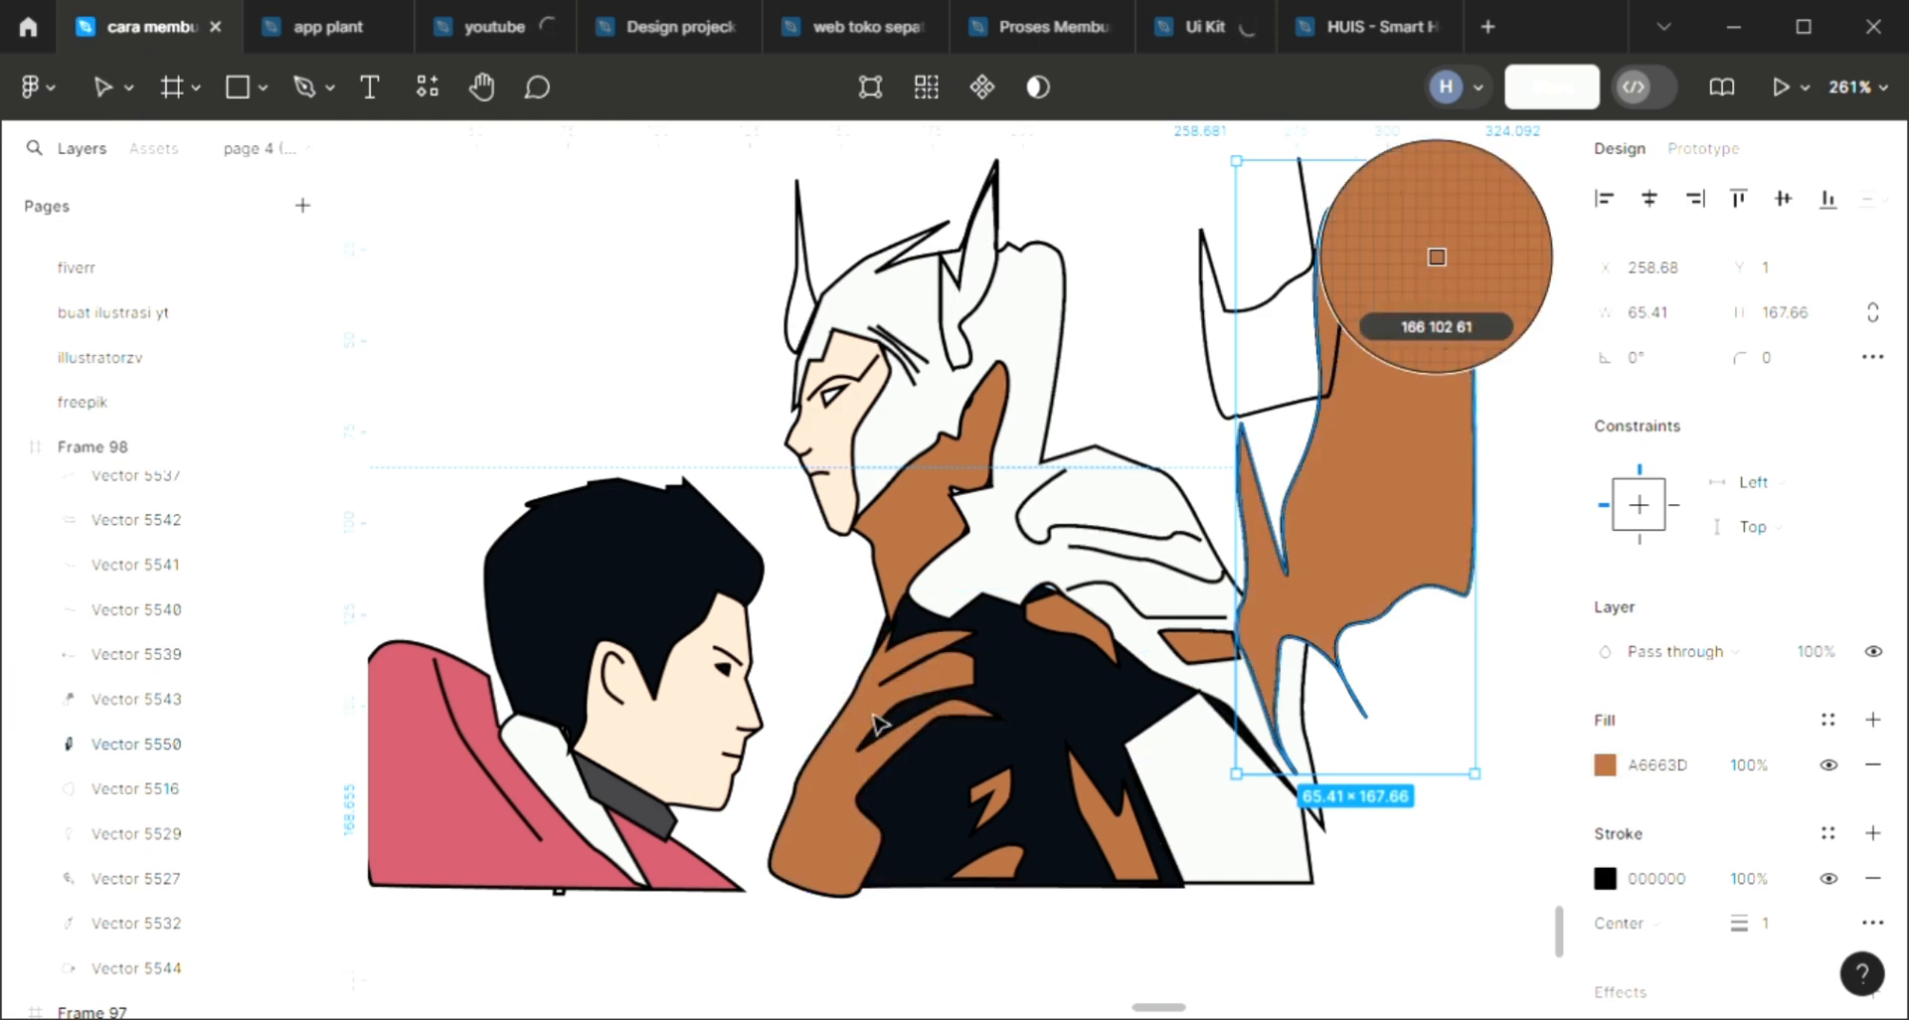
# Add a D9D9D9 fill to the pointed shape beside the top of the brown cape
pyautogui.click(1232, 291)
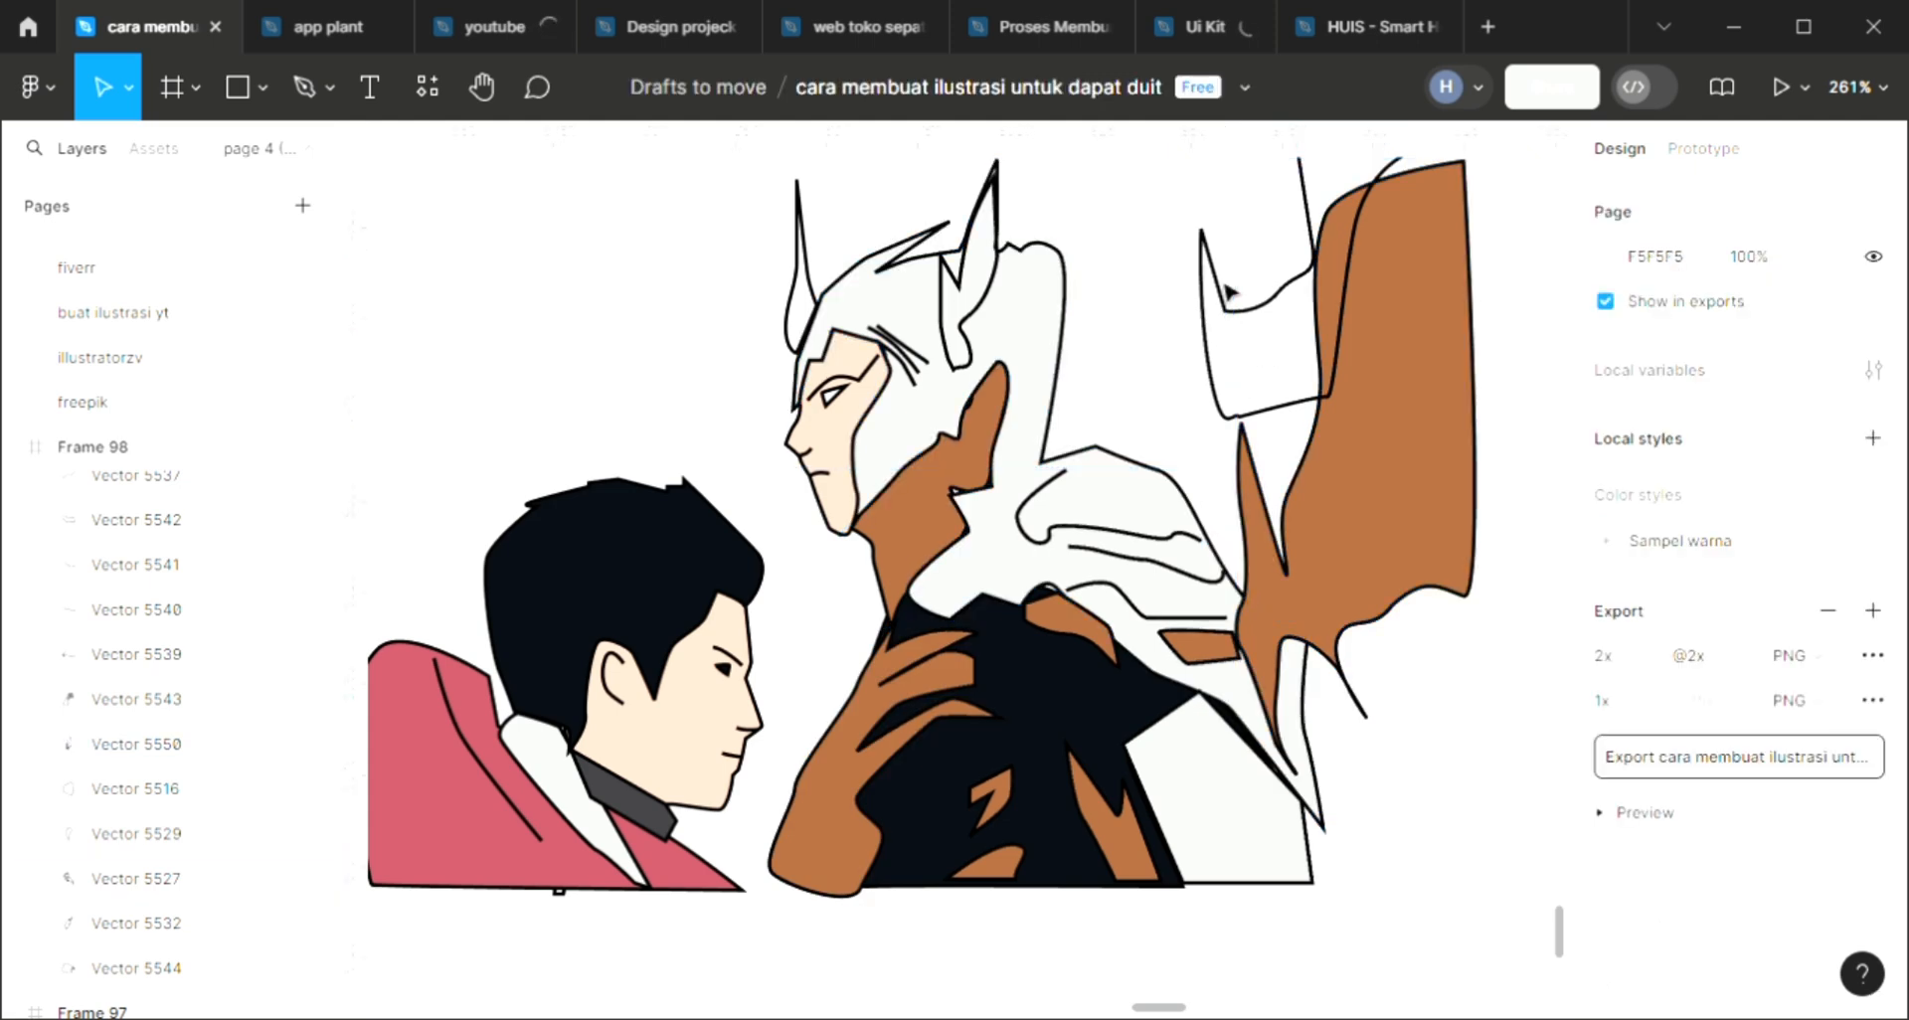
pyautogui.click(1231, 291)
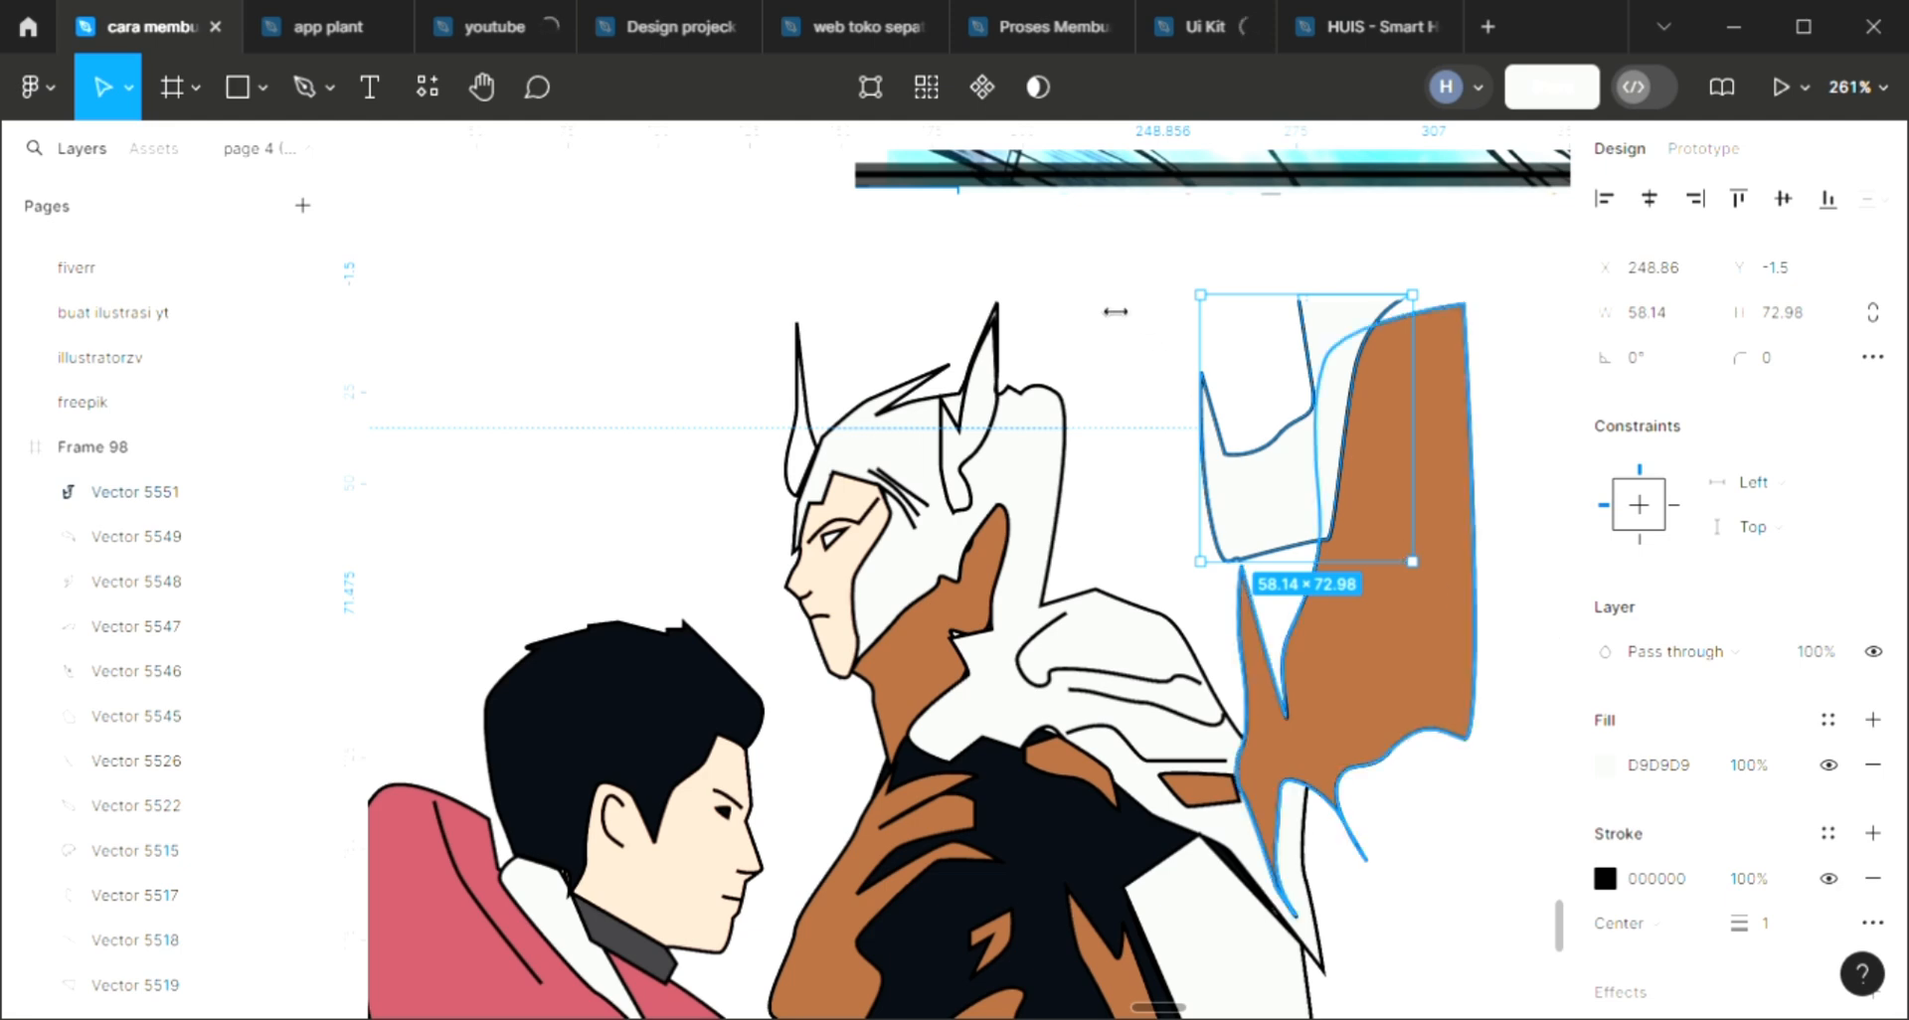
pyautogui.click(1280, 598)
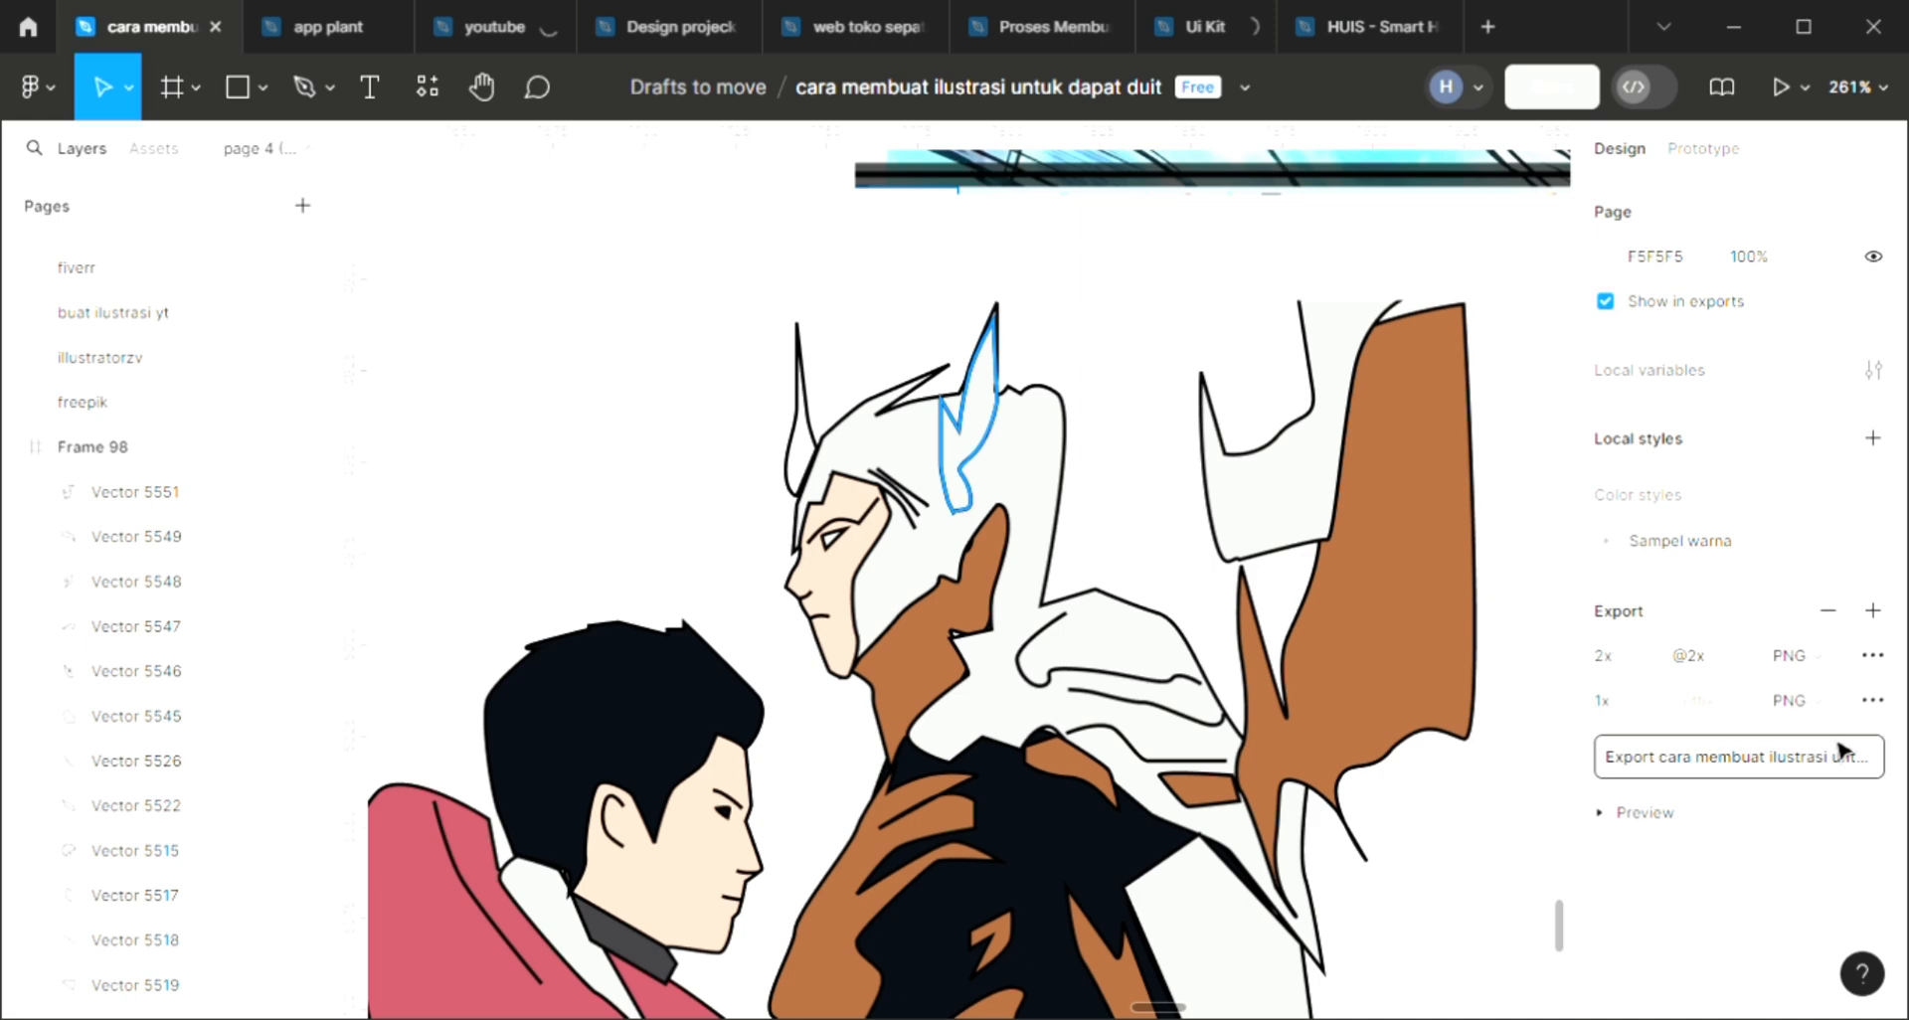
# Add fills to both horns of the warrior's helmet and colour them brown, A6663D
pyautogui.click(1873, 721)
pyautogui.click(798, 415)
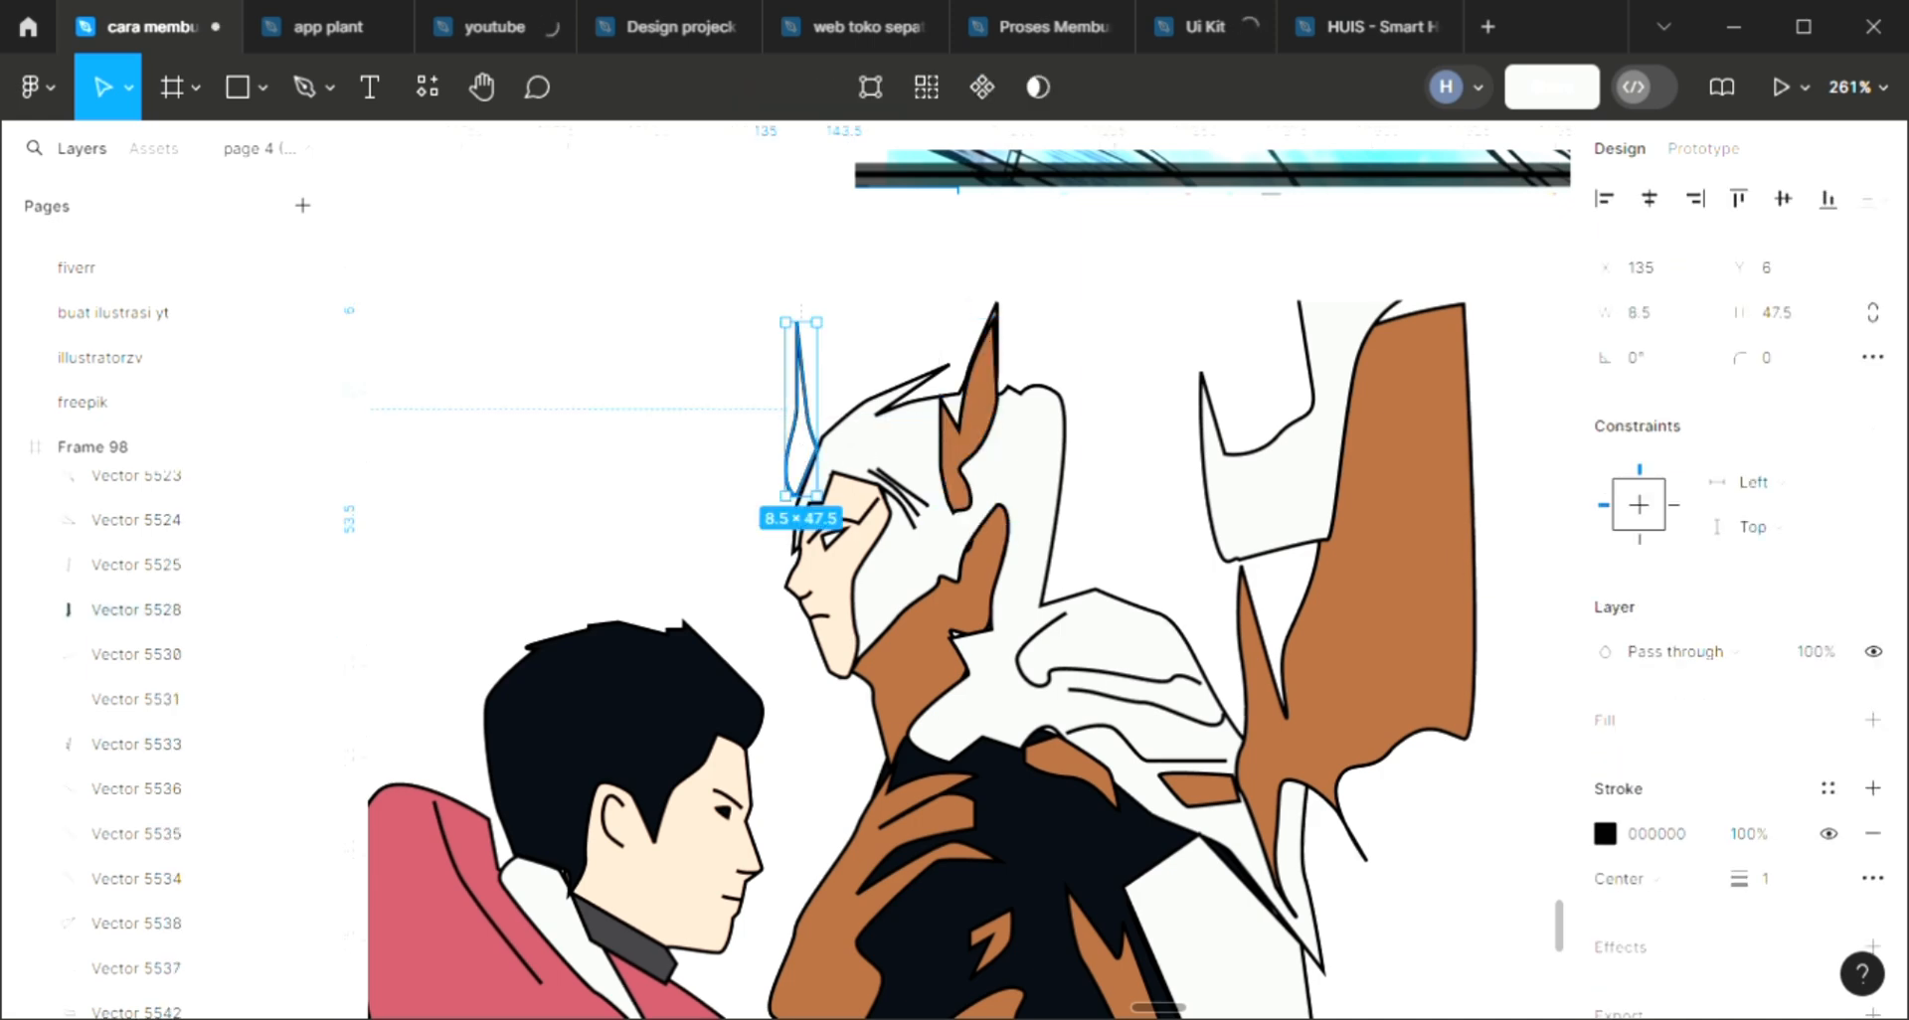
pyautogui.click(1874, 719)
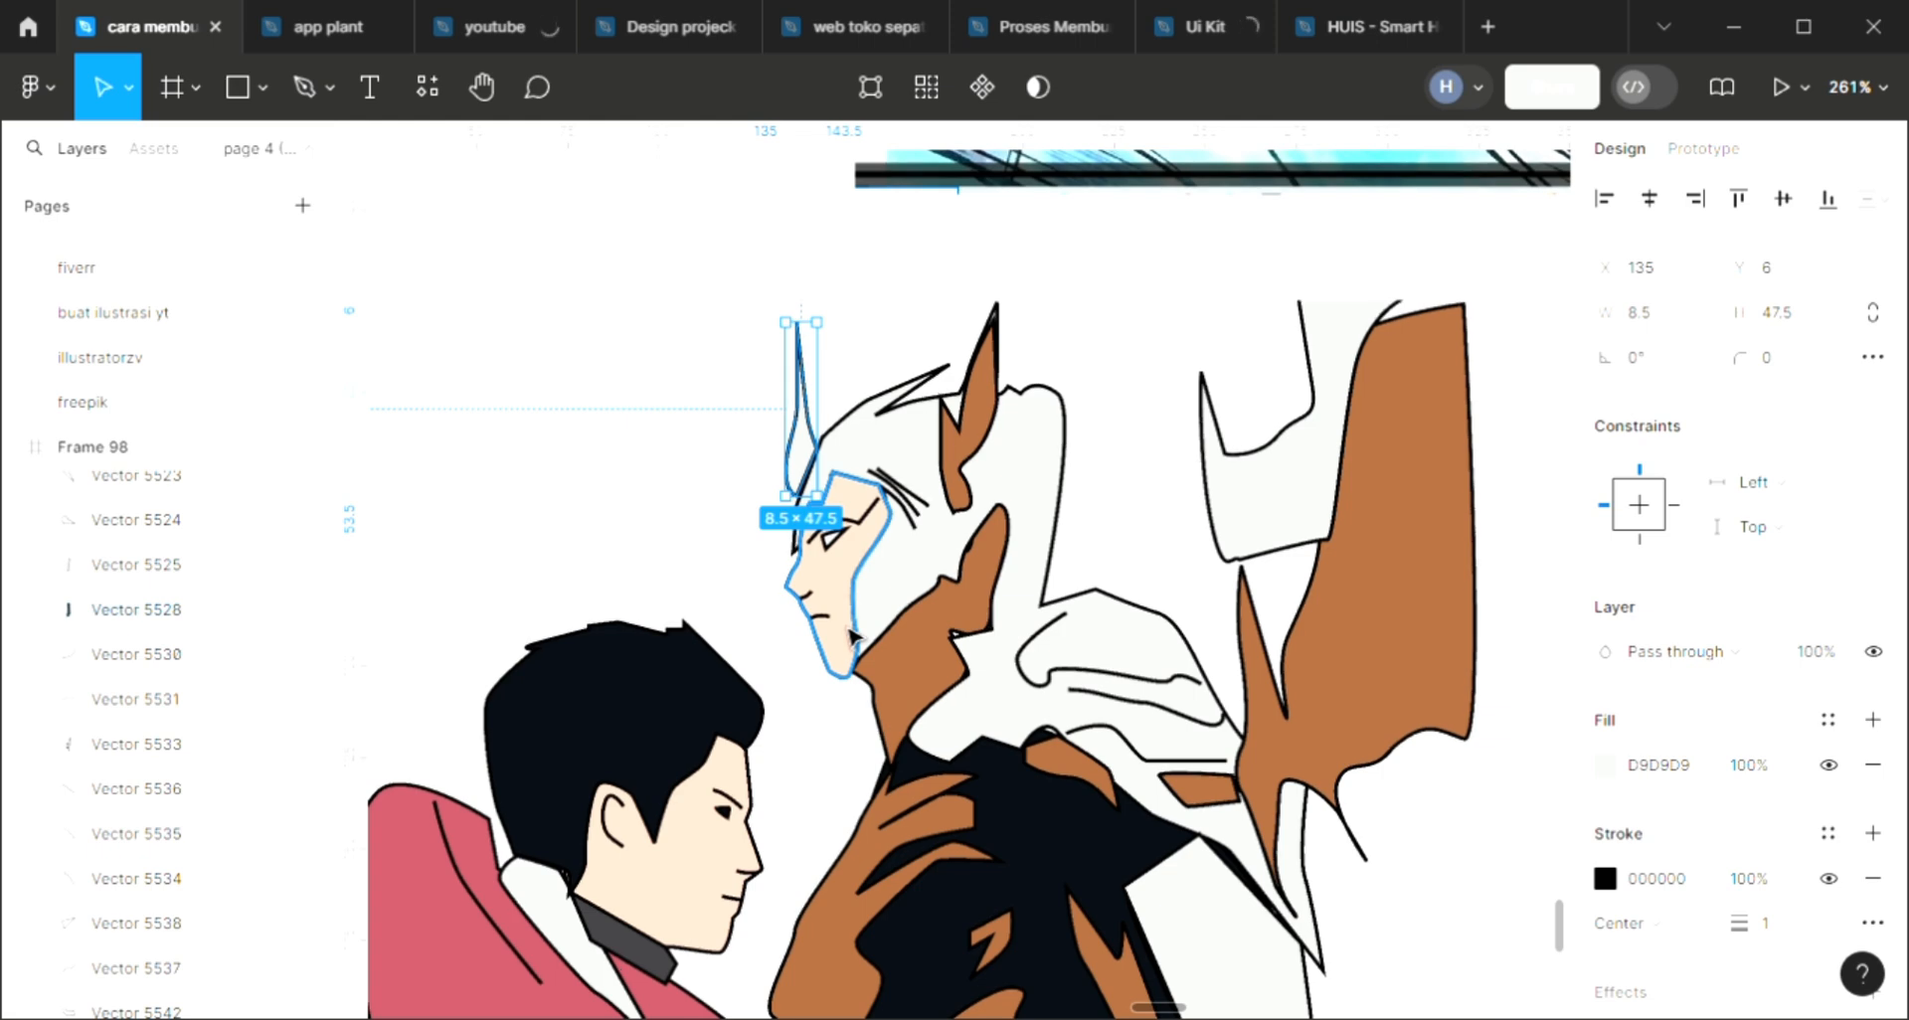
pyautogui.press('i')
pyautogui.click(1437, 257)
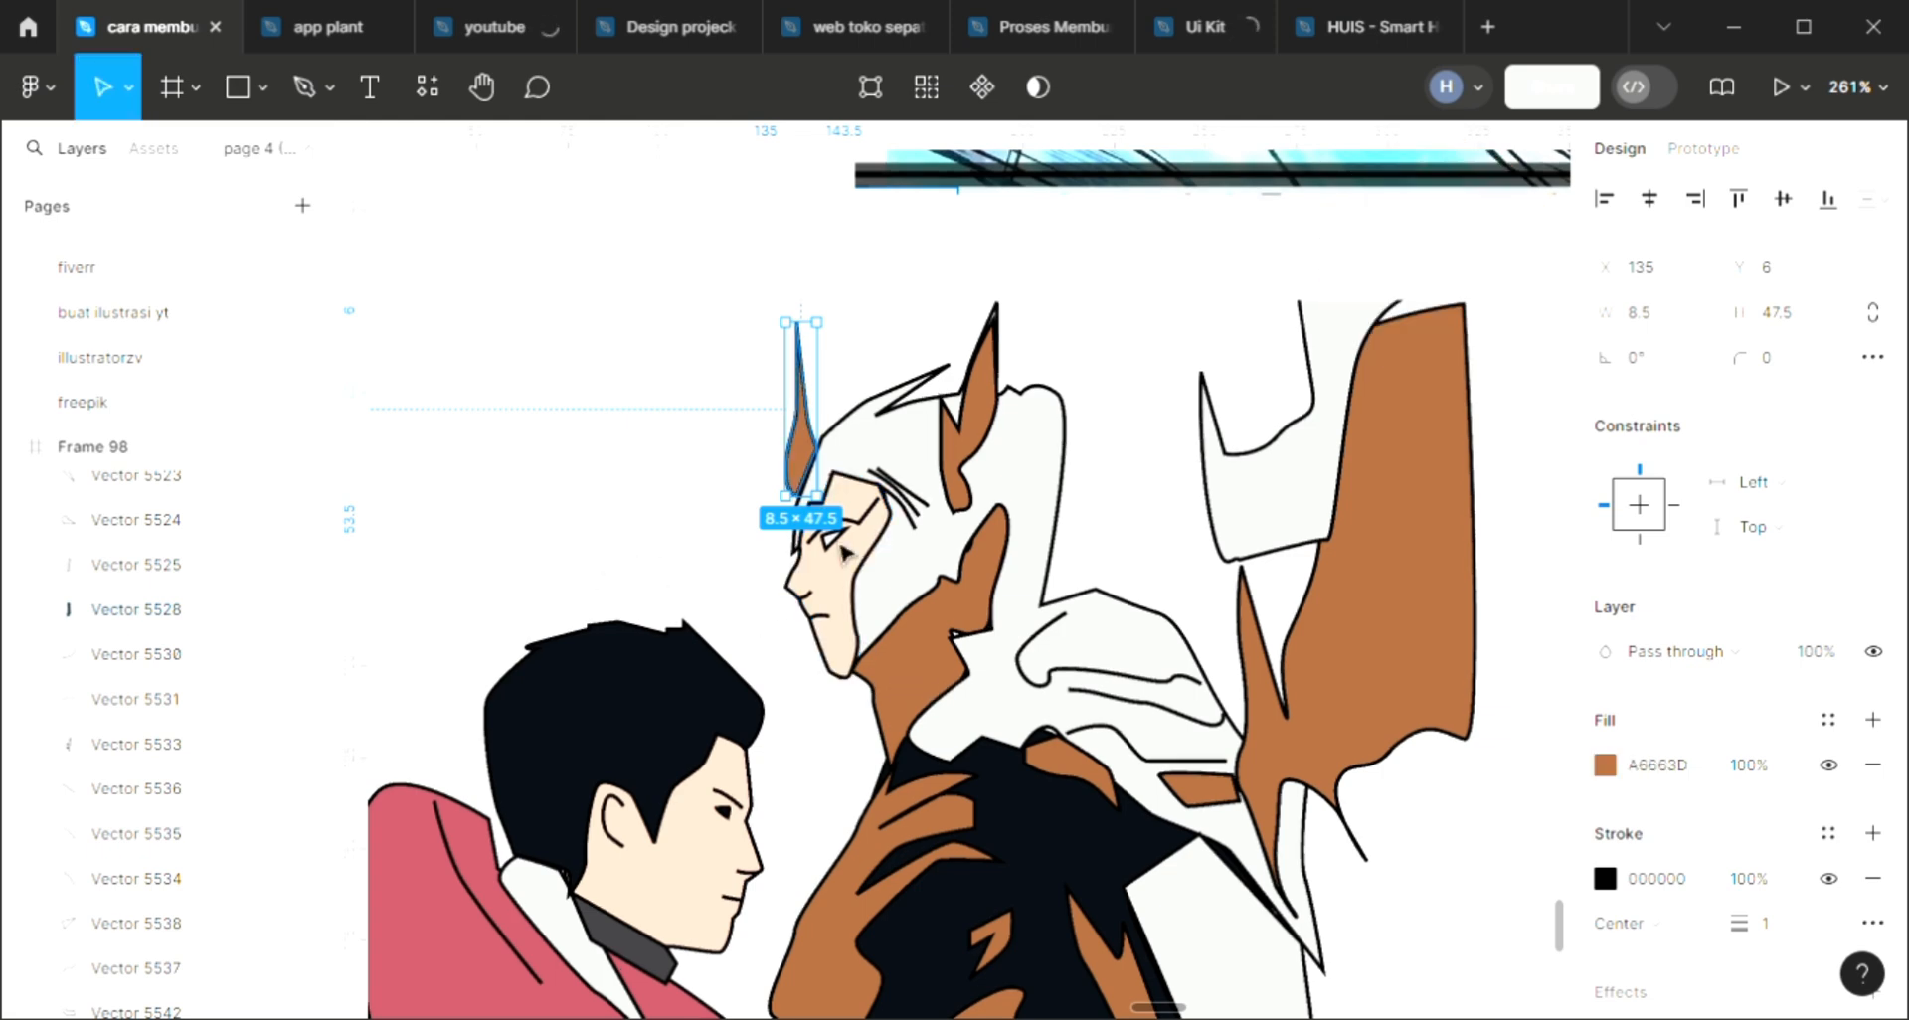
pyautogui.press('Escape')
# Change the background fill of Frame 98 to a solid soft red, D66363
pyautogui.scroll(-3, 816, 628)
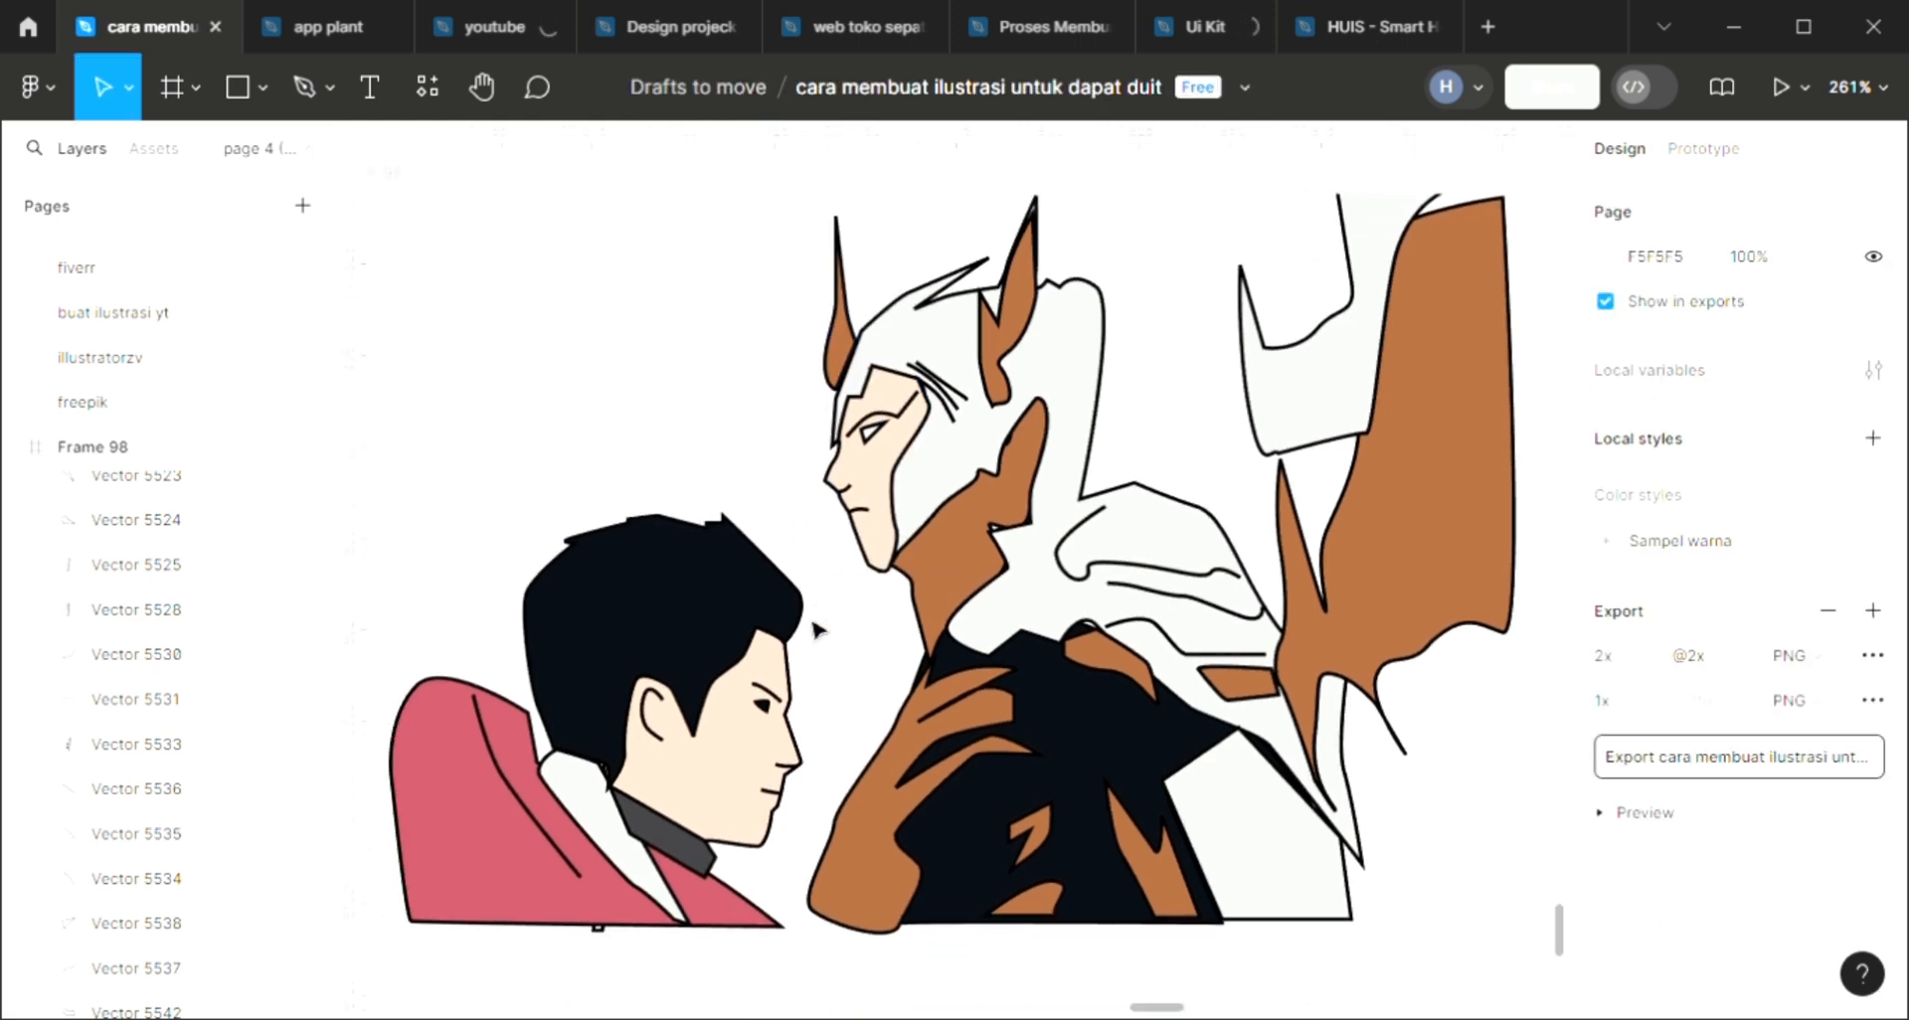
pyautogui.hscroll(-3, 816, 628)
pyautogui.scroll(-2, 1117, 648)
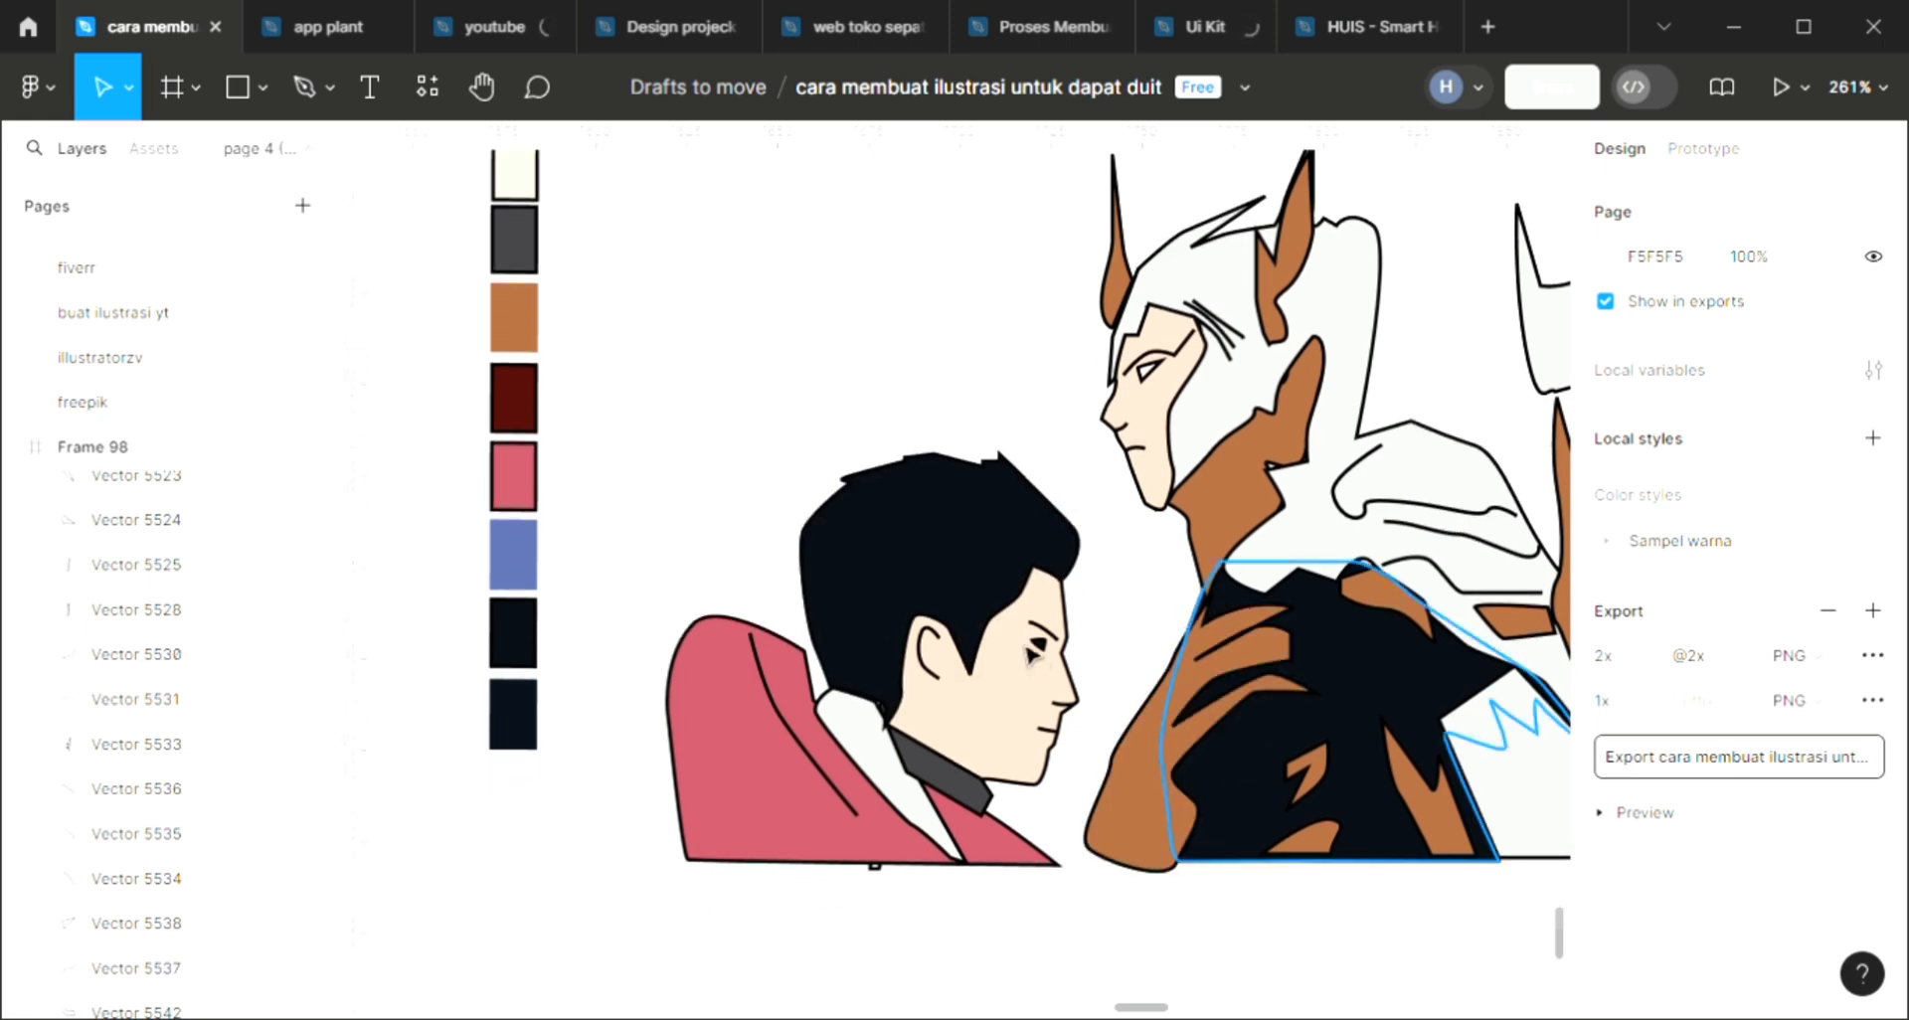
pyautogui.scroll(-2, 1031, 644)
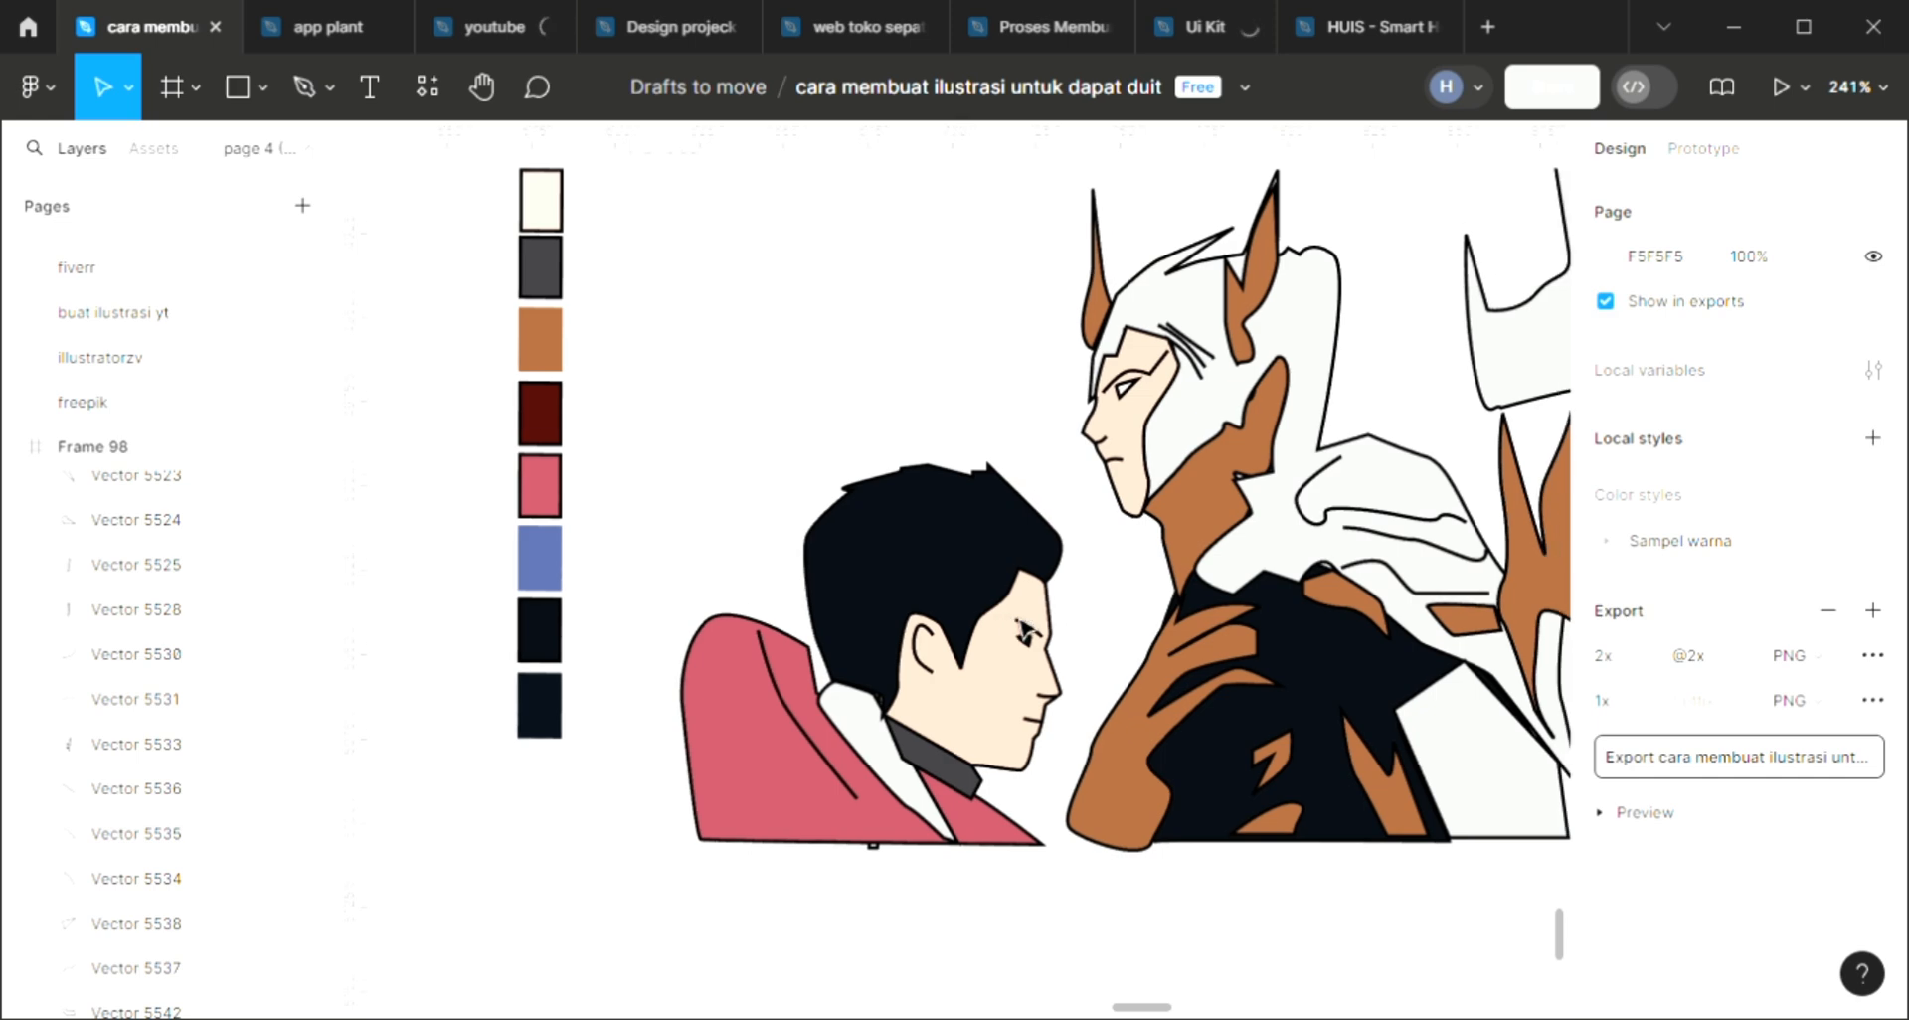
pyautogui.scroll(1, 703, 330)
pyautogui.hscroll(1, 703, 330)
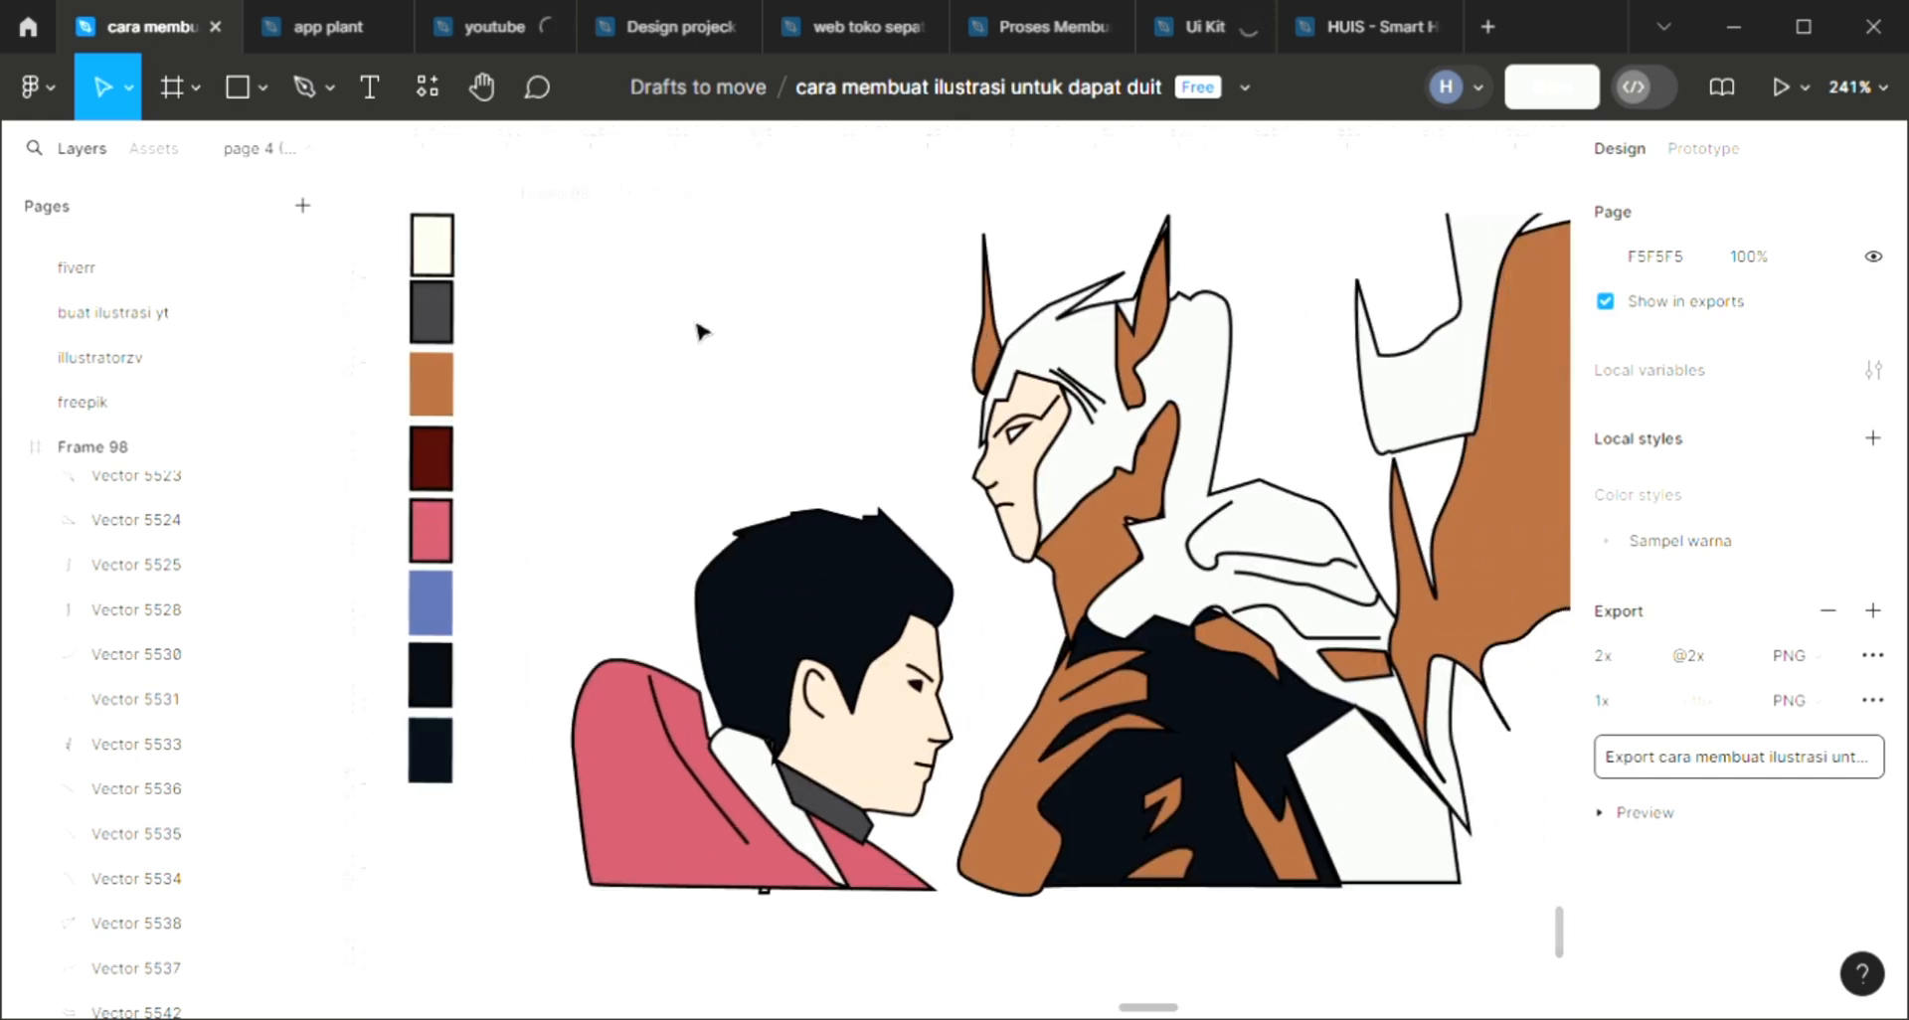
pyautogui.scroll(2, 703, 331)
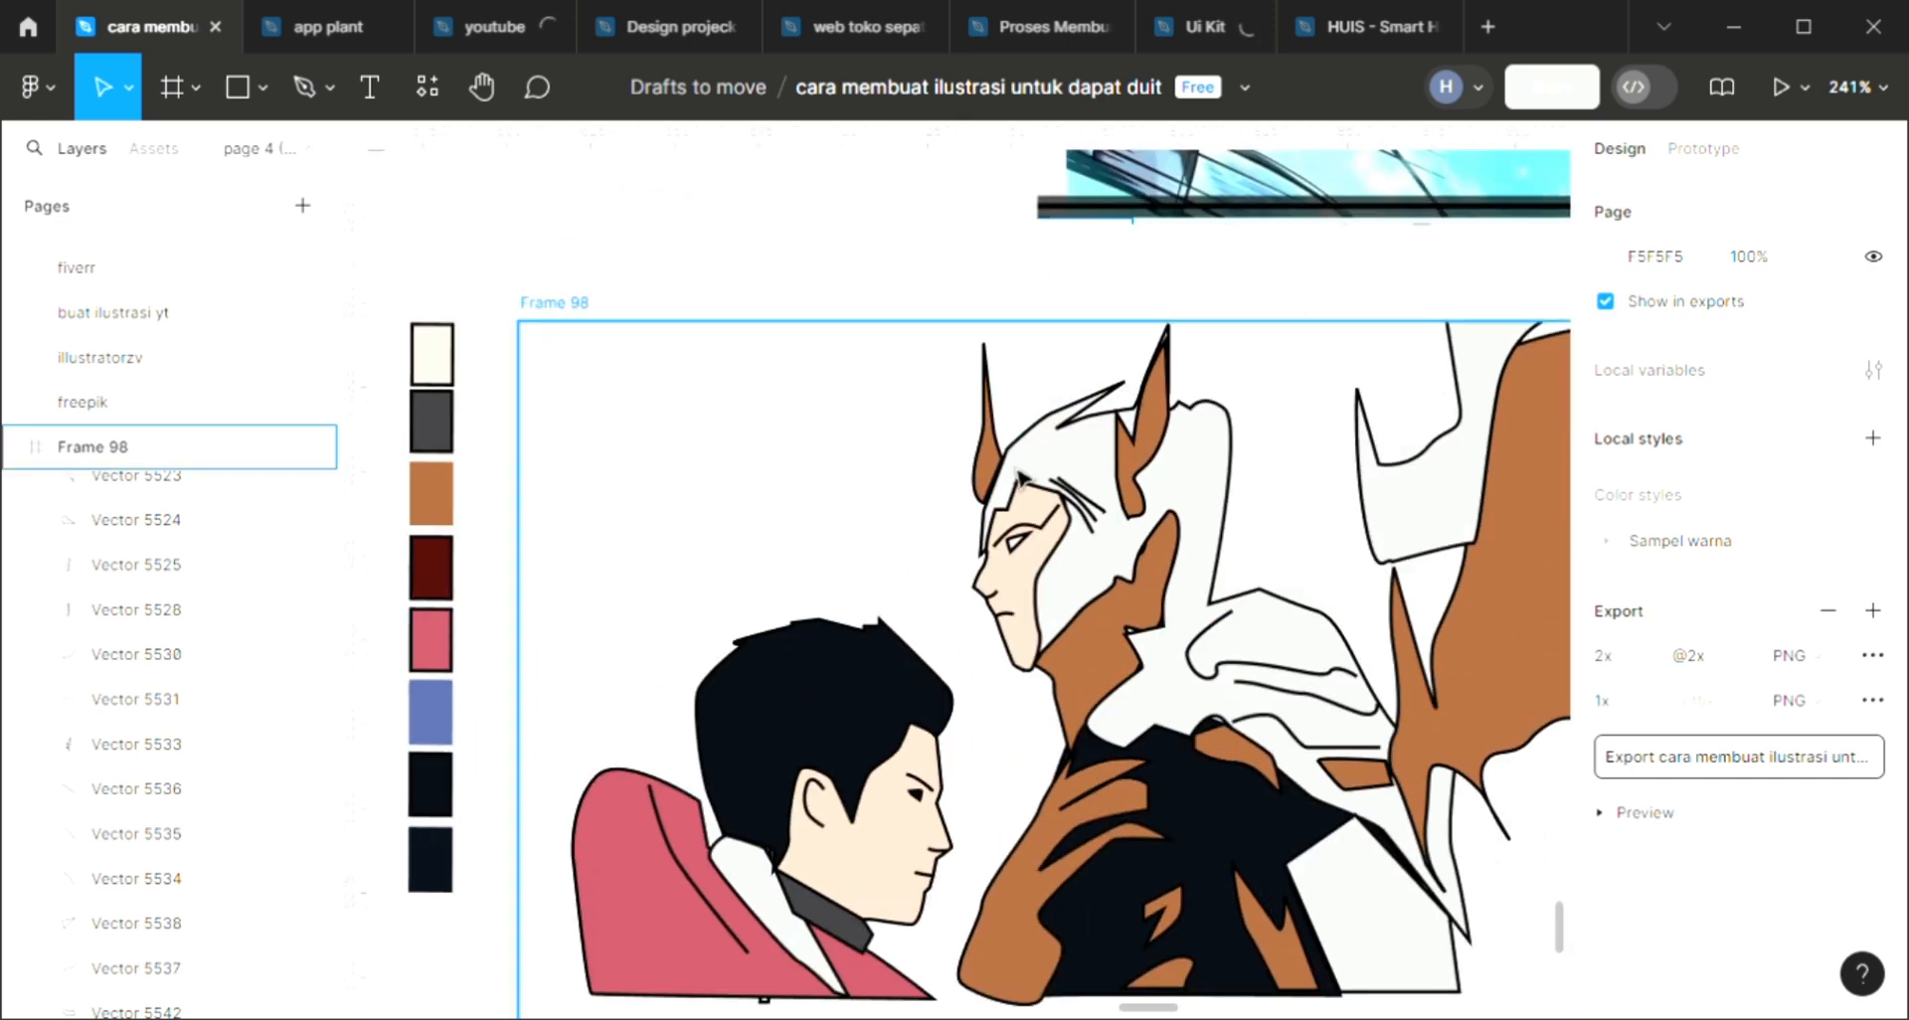
pyautogui.click(703, 330)
pyautogui.scroll(-2, 1492, 846)
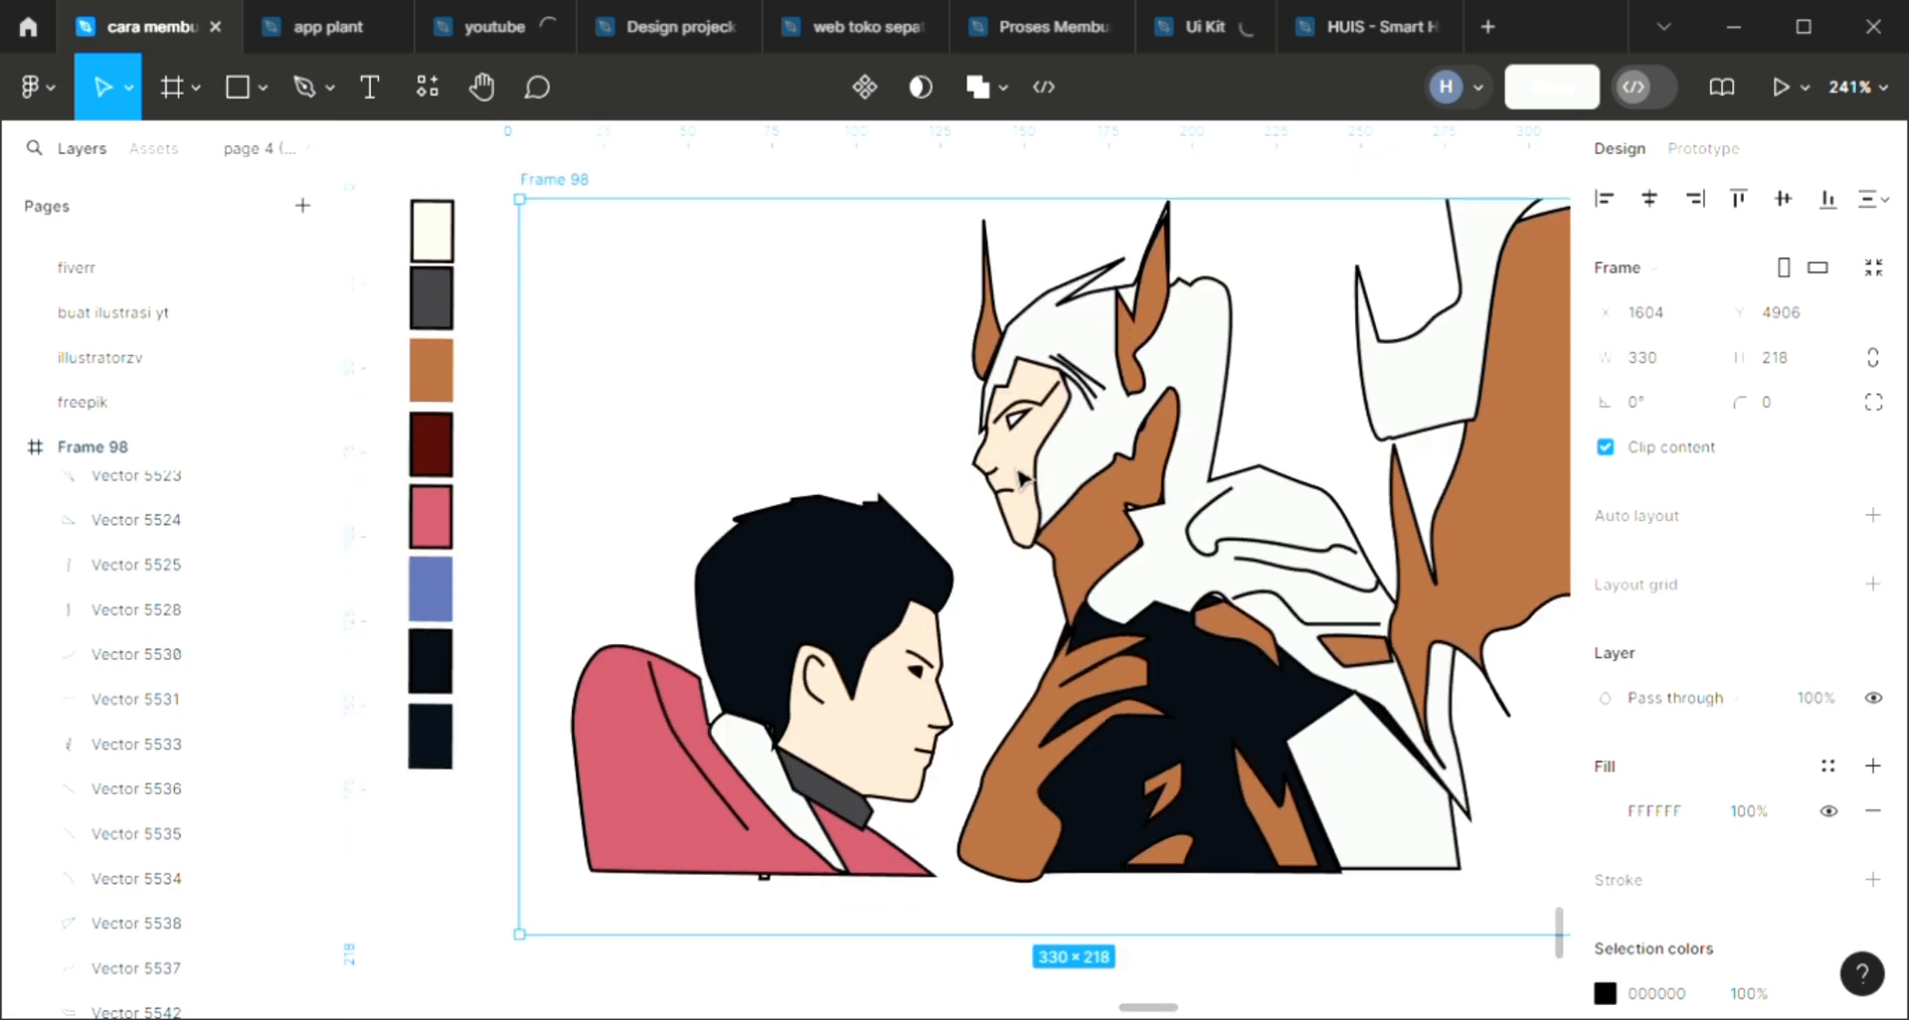
pyautogui.click(1605, 811)
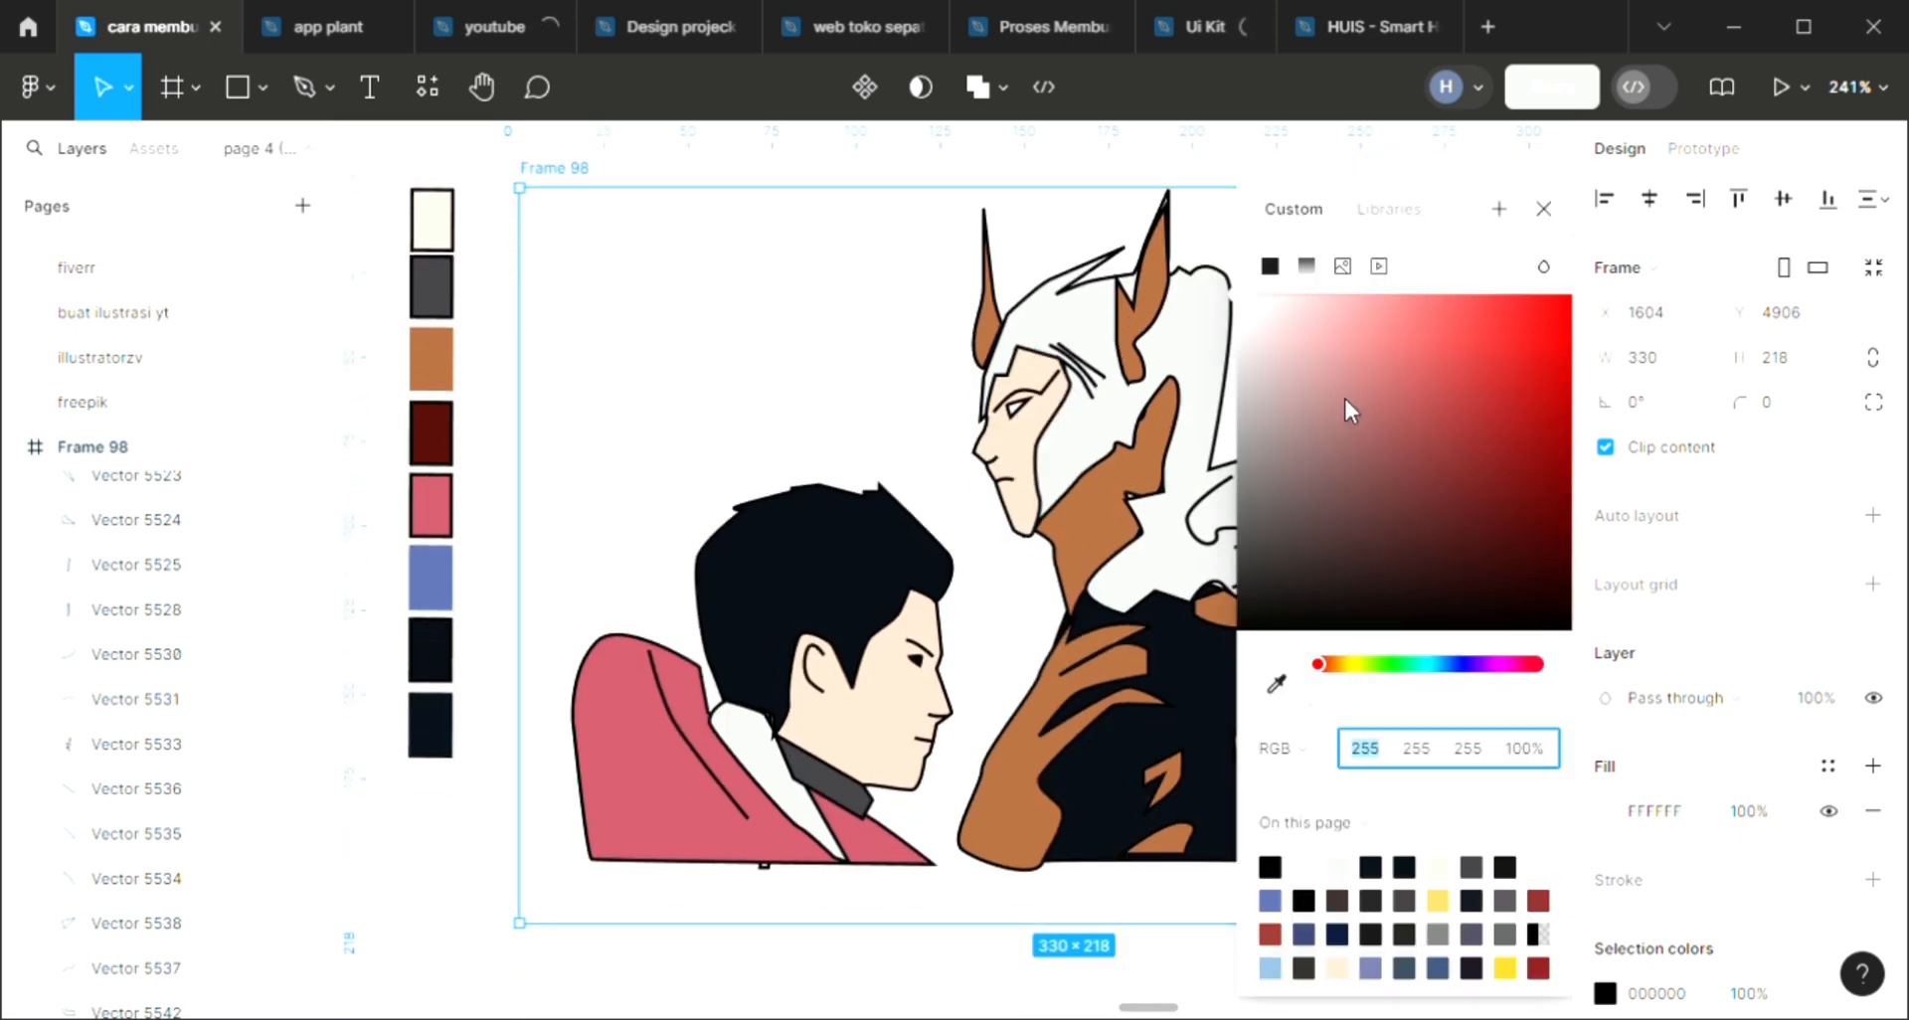
pyautogui.click(1424, 320)
pyautogui.hscroll(3, 1173, 479)
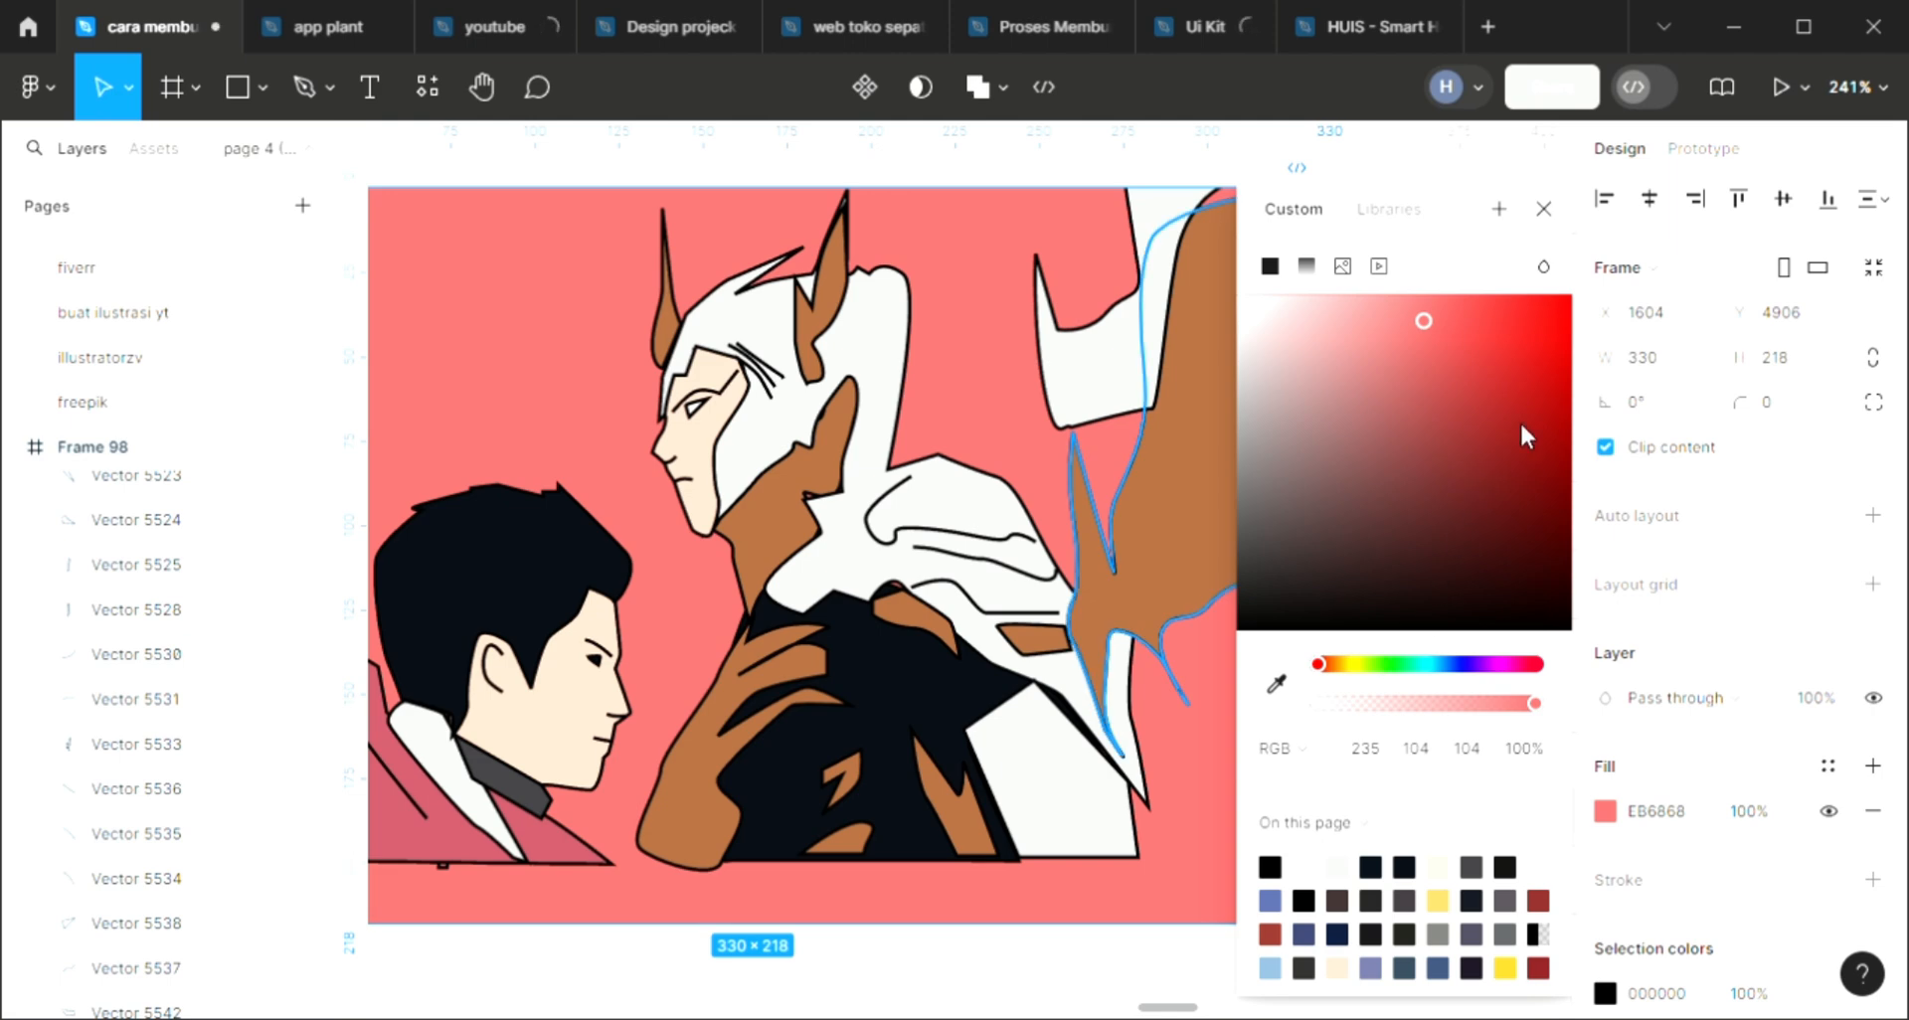
pyautogui.click(1309, 516)
pyautogui.click(1326, 386)
pyautogui.click(1402, 342)
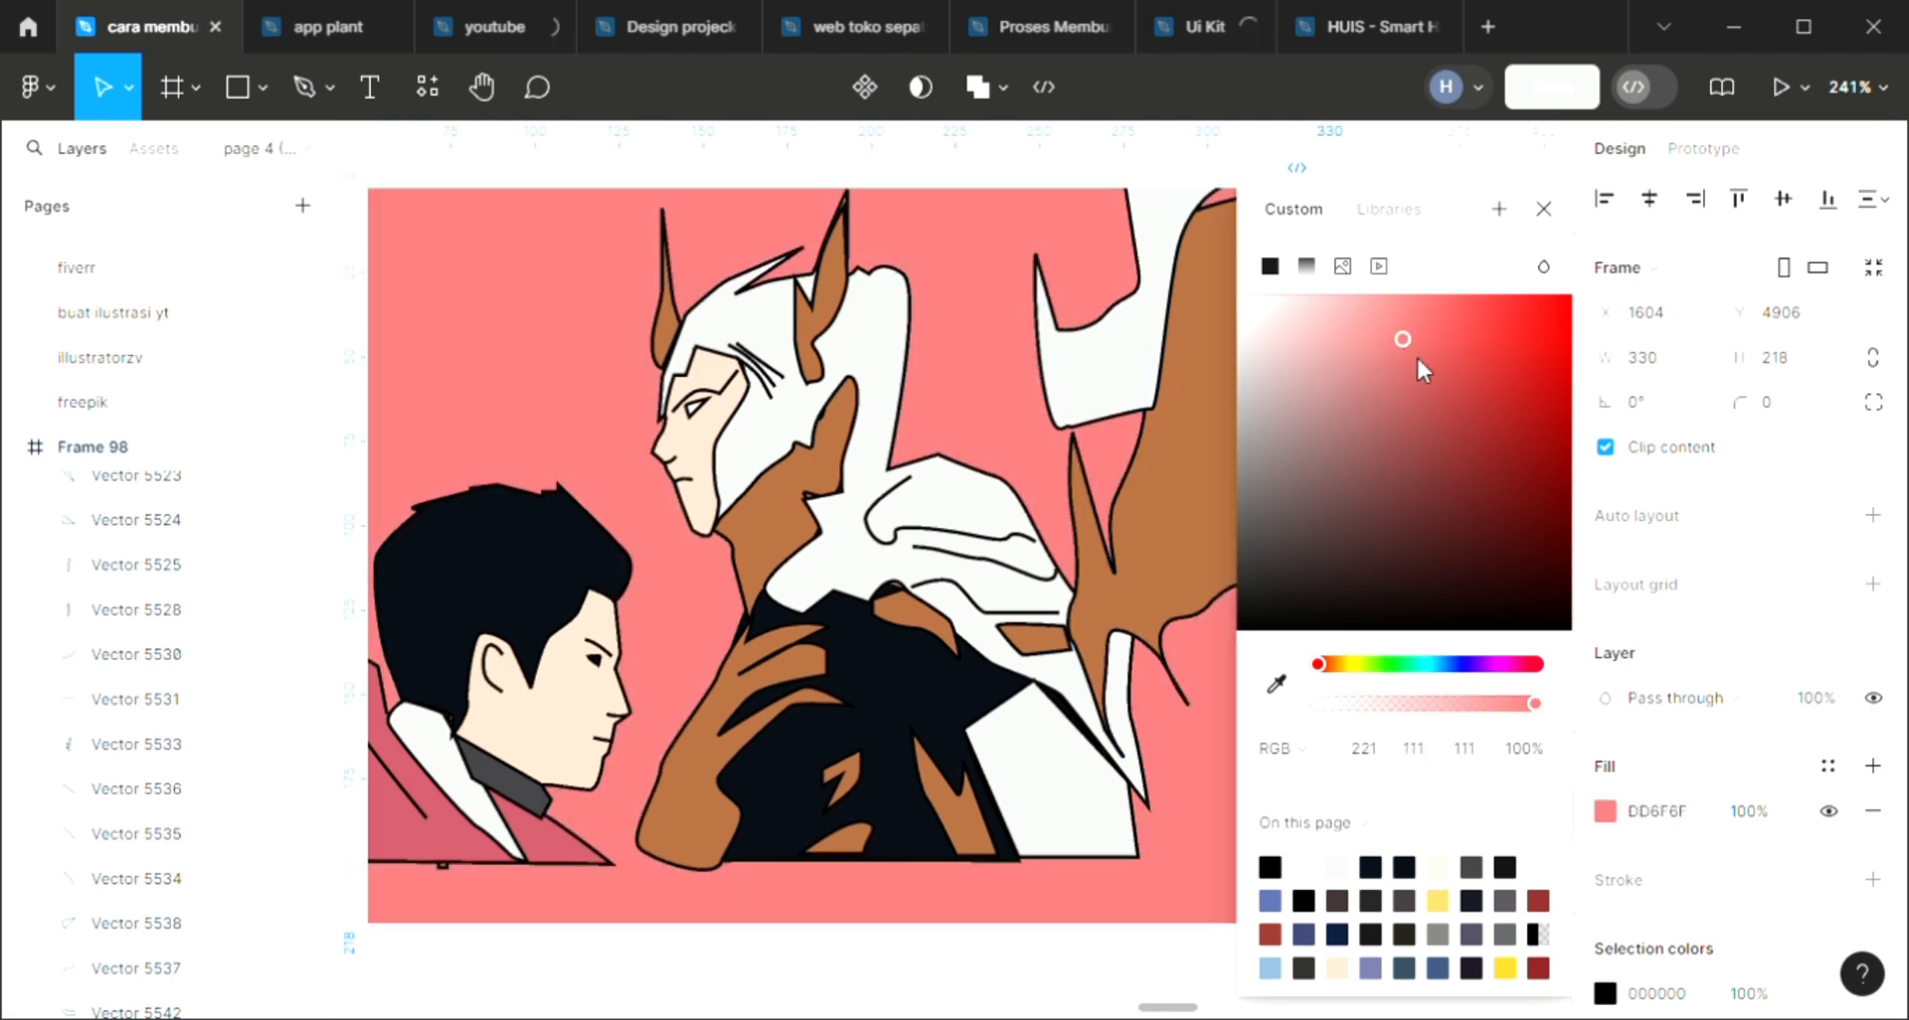
pyautogui.click(1417, 349)
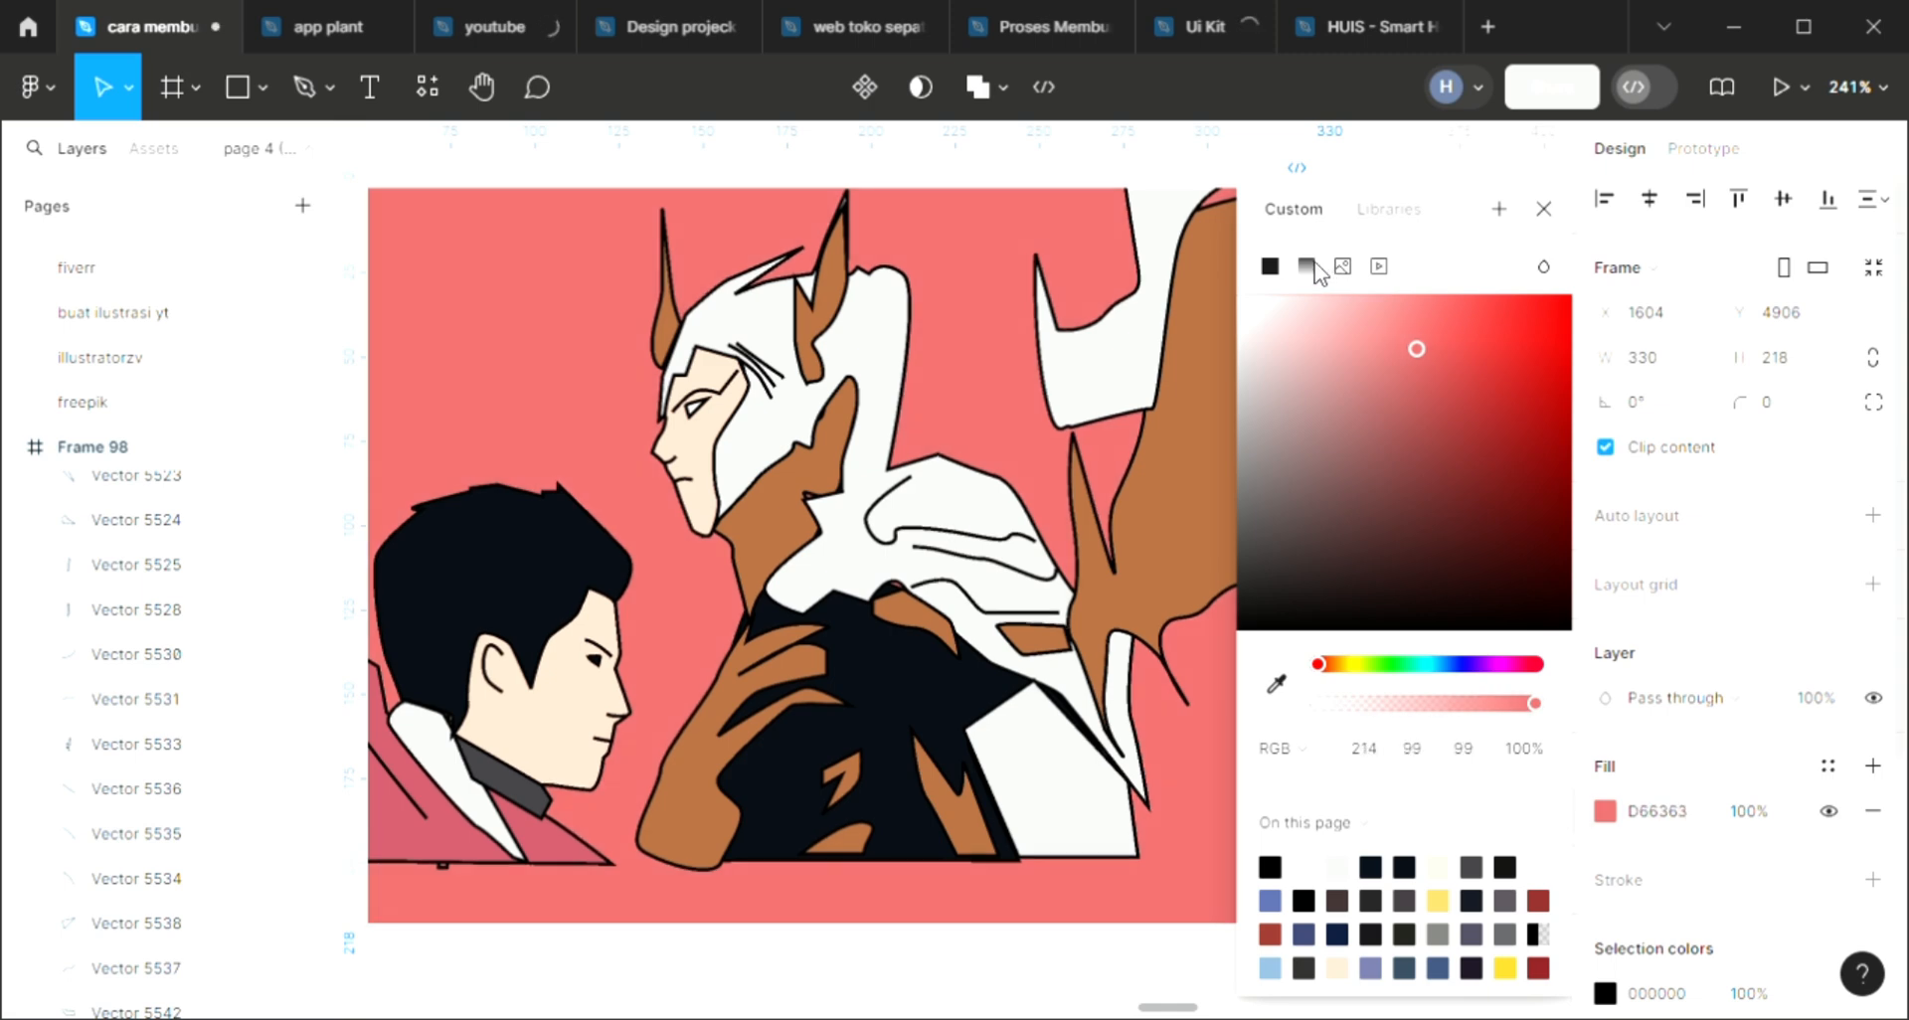
# Convert the frame's background fill to a linear gradient and set its 0% stop to blue, 6391D6
pyautogui.click(1307, 266)
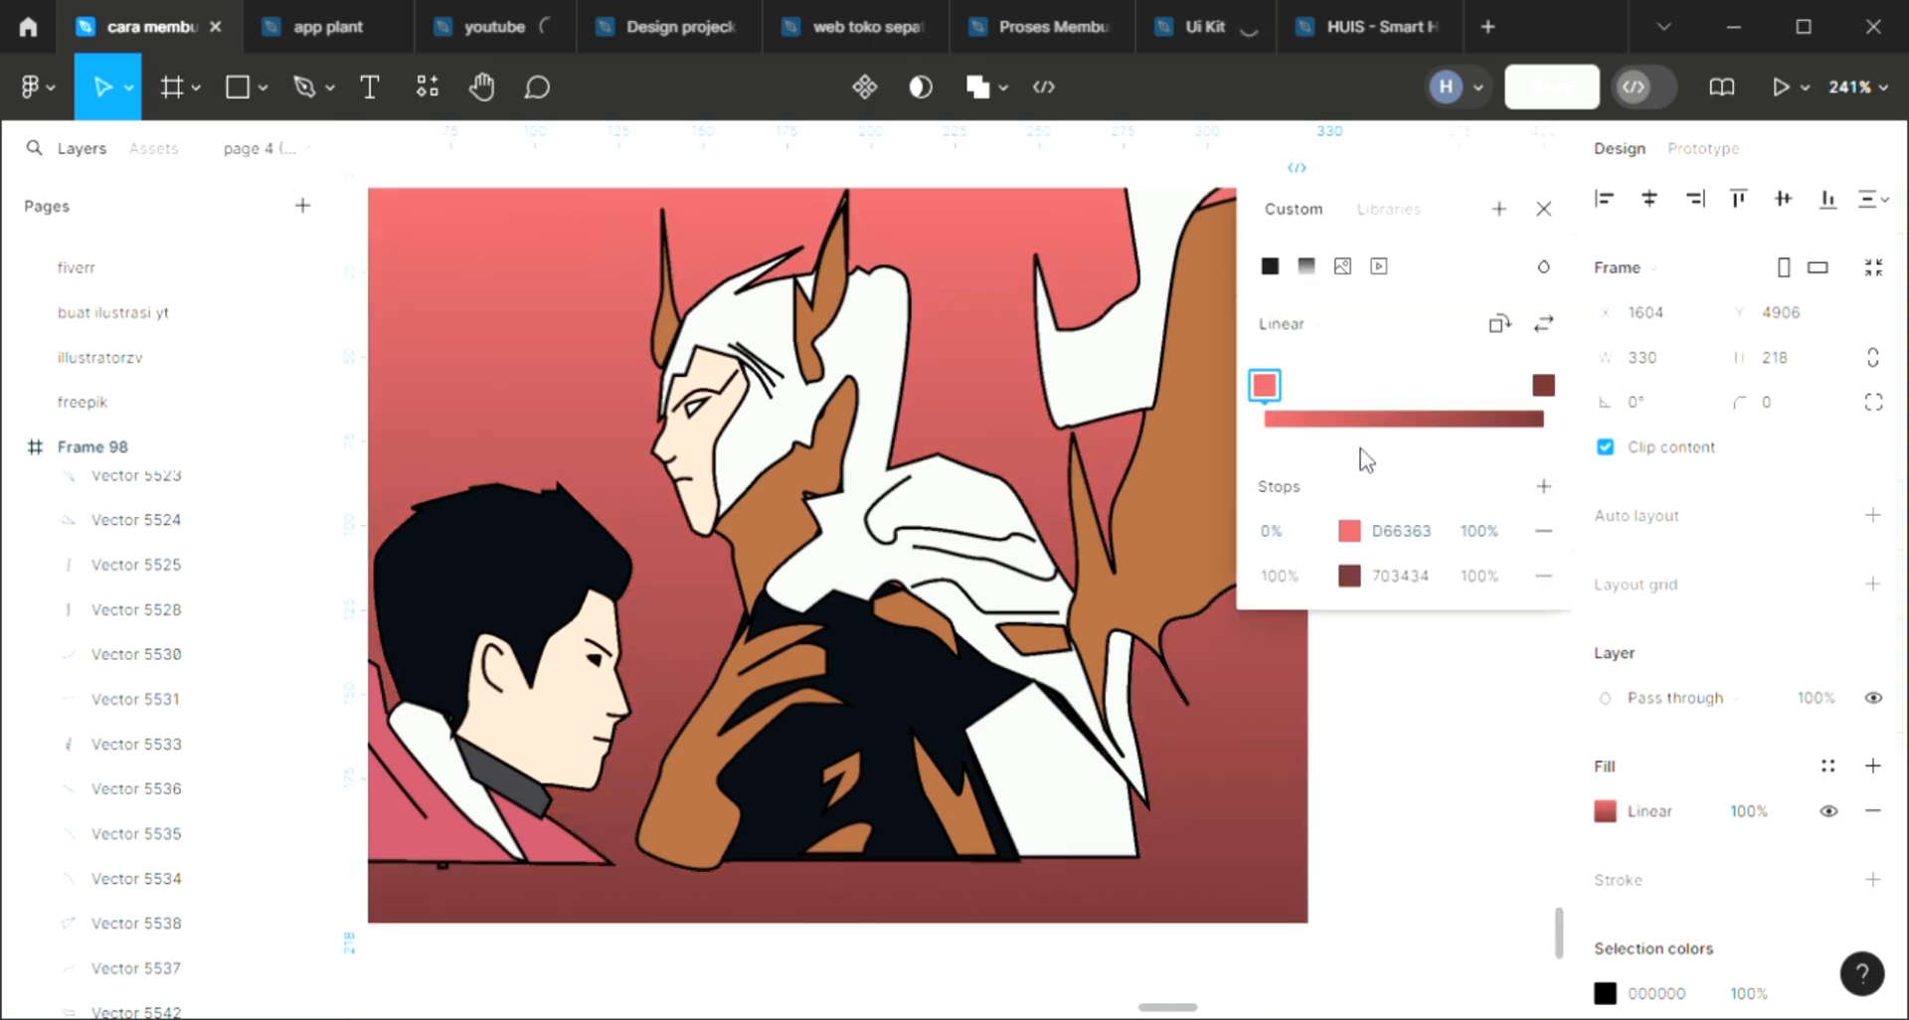
pyautogui.click(1350, 534)
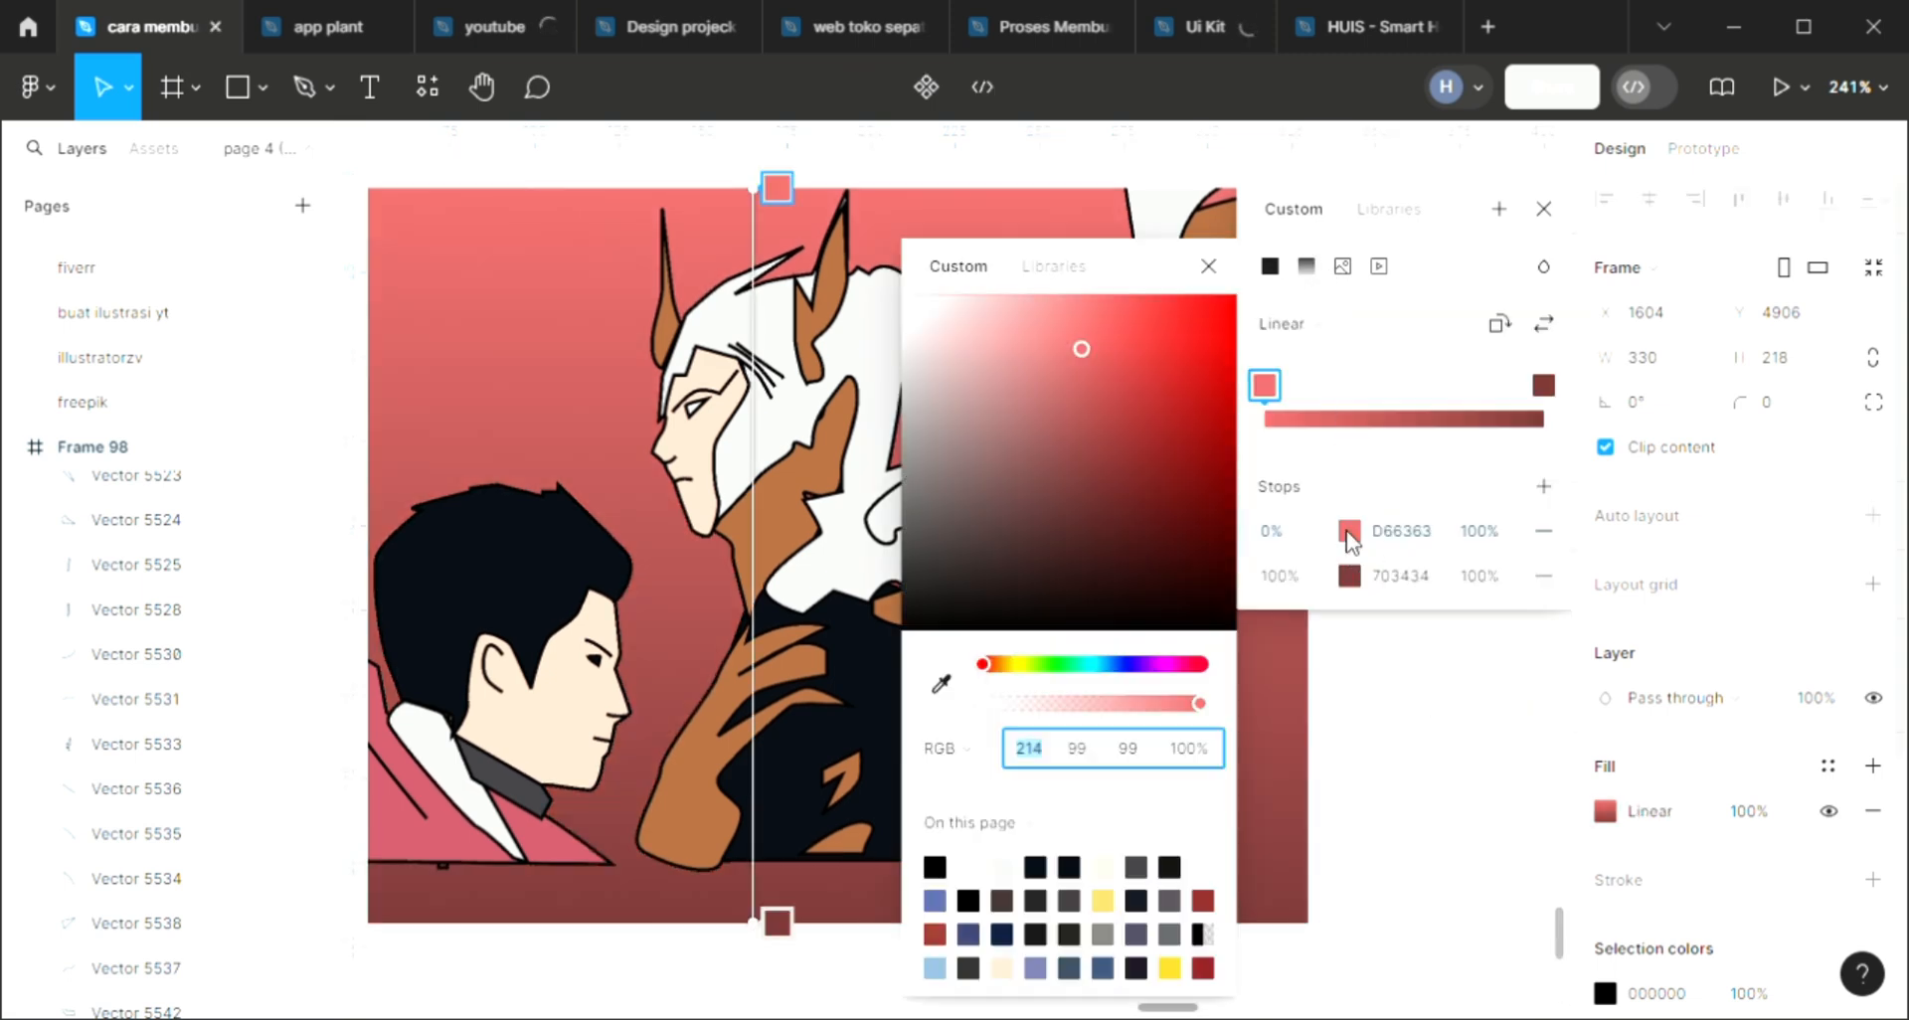
pyautogui.click(1005, 665)
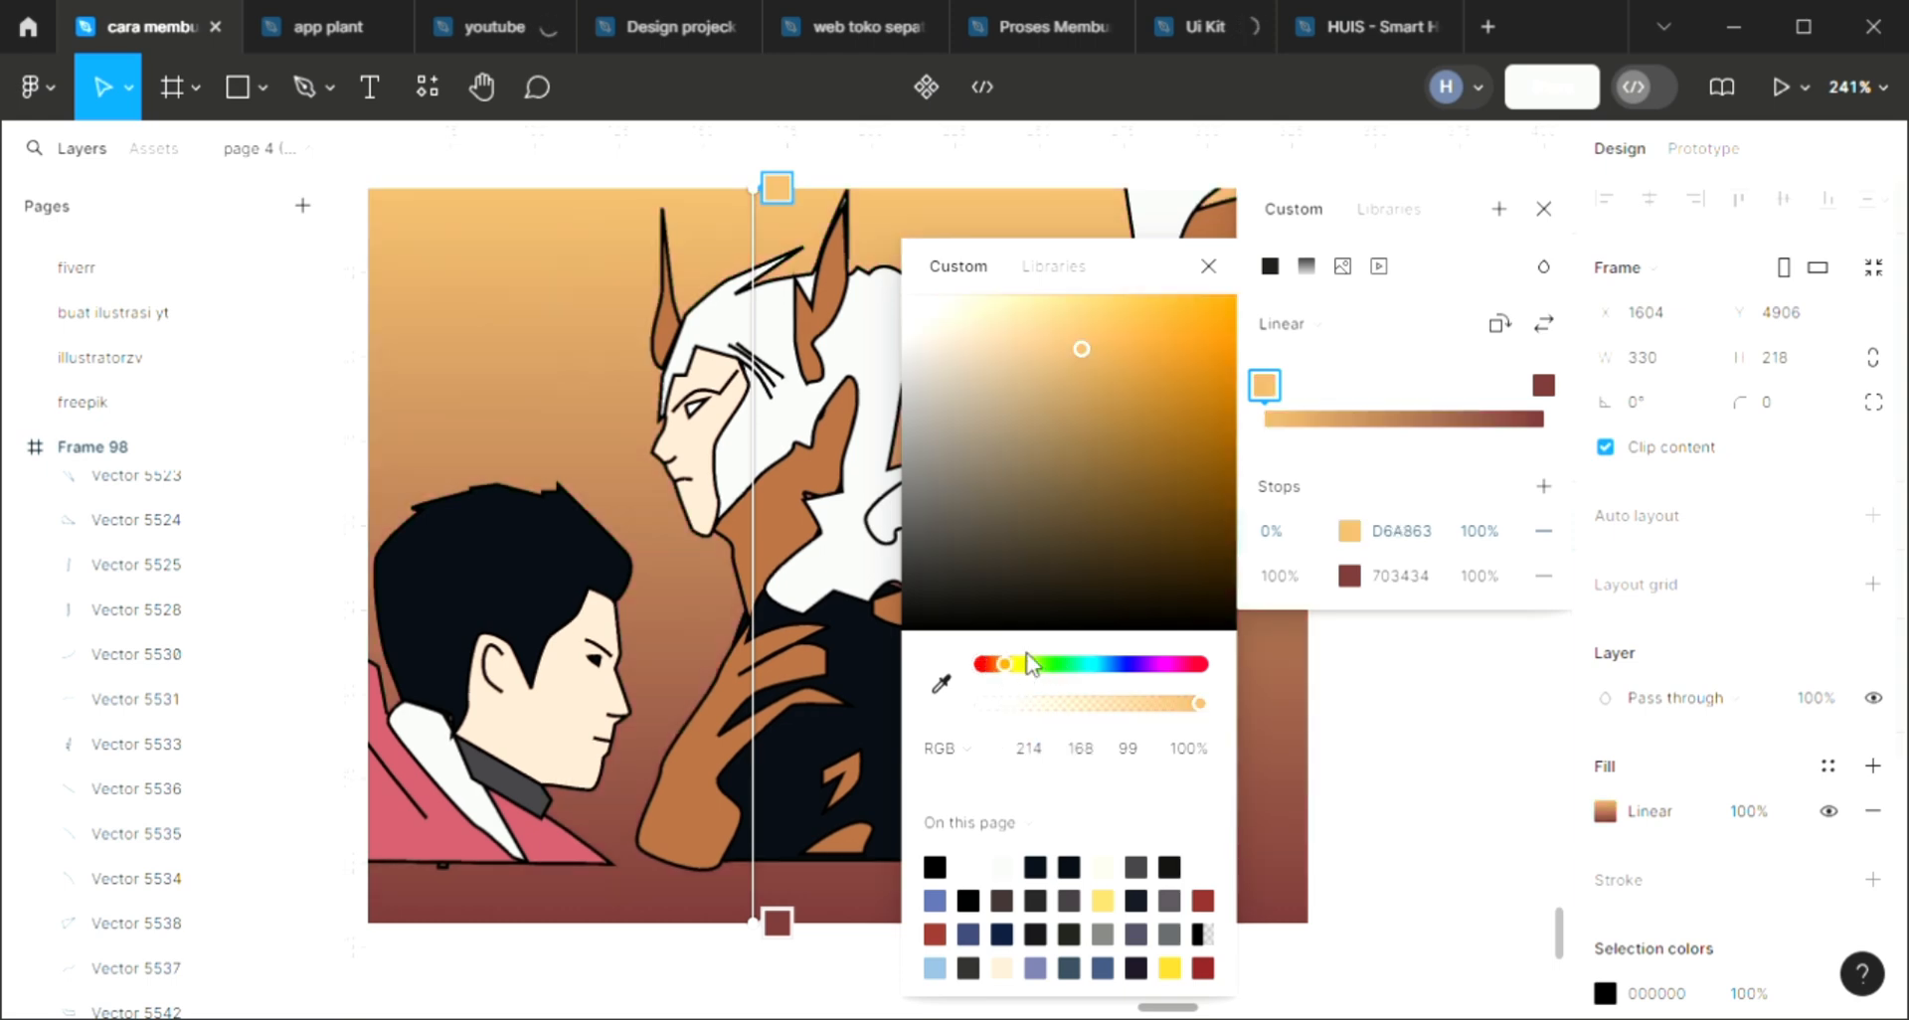
pyautogui.click(1026, 664)
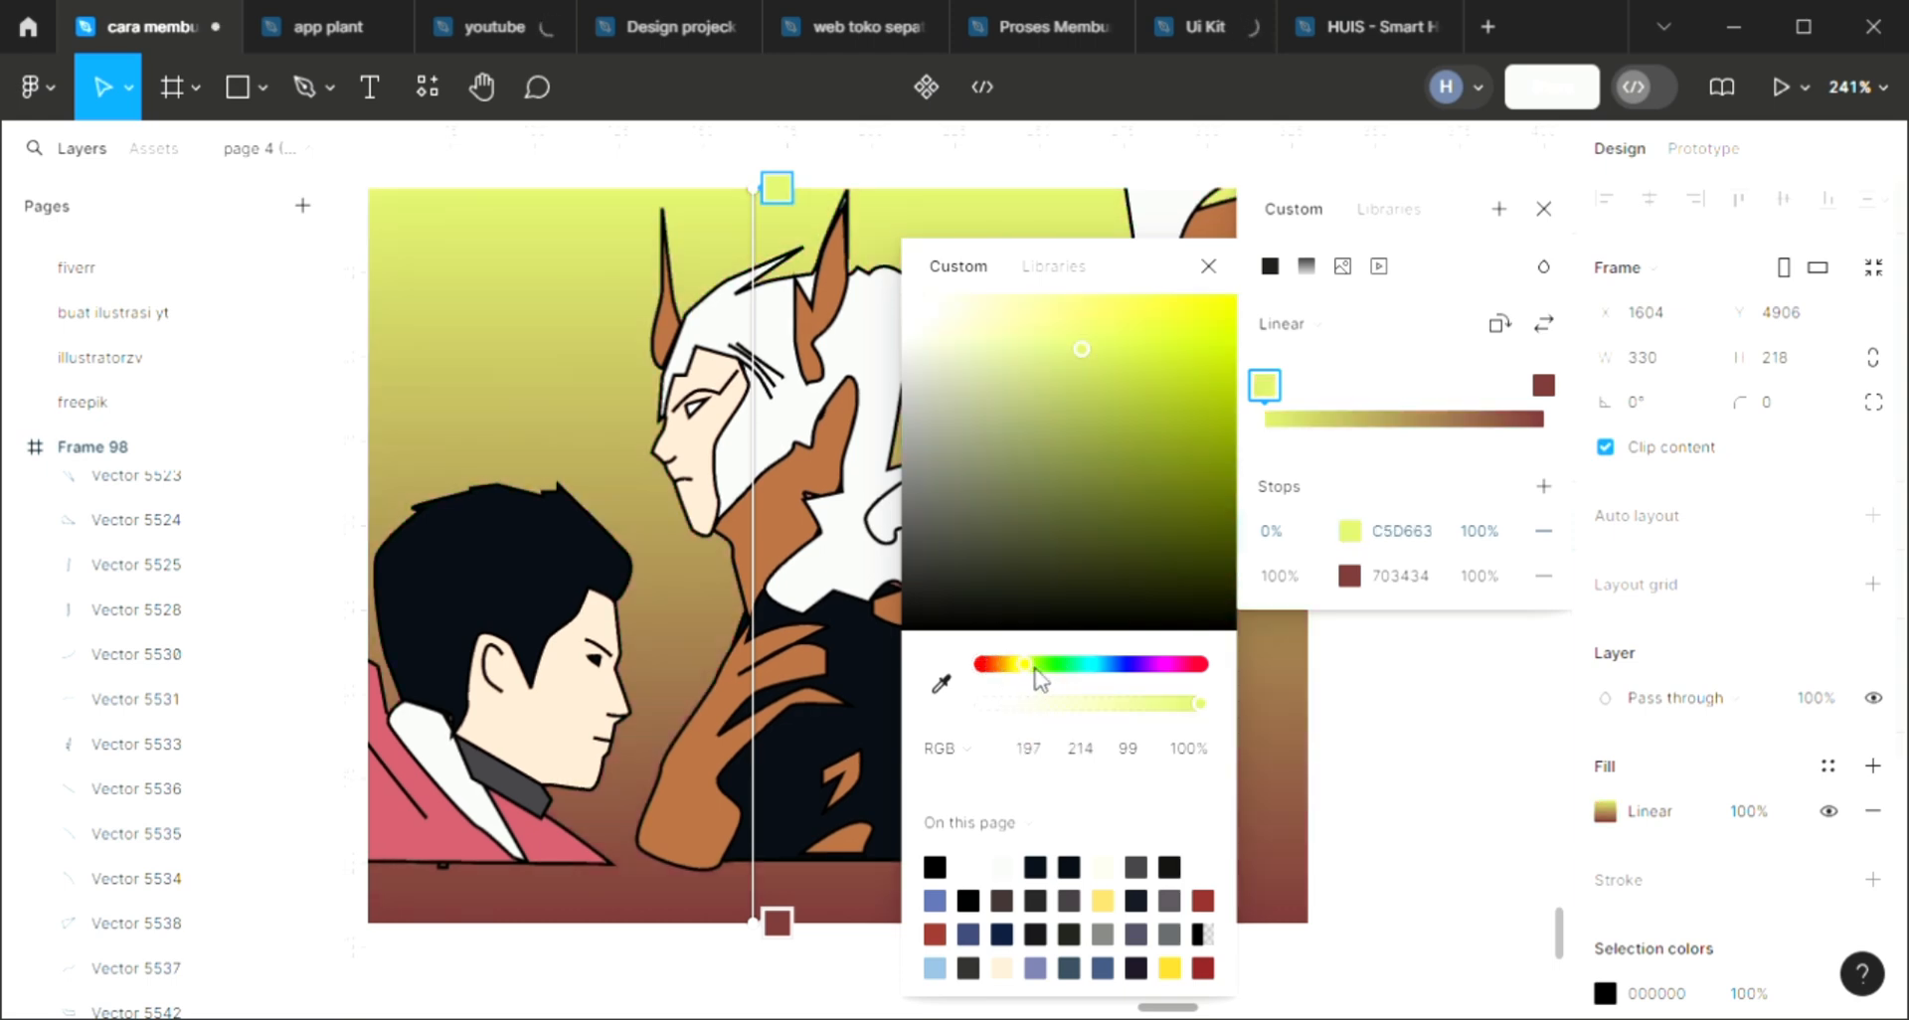
pyautogui.click(1034, 667)
pyautogui.click(1070, 666)
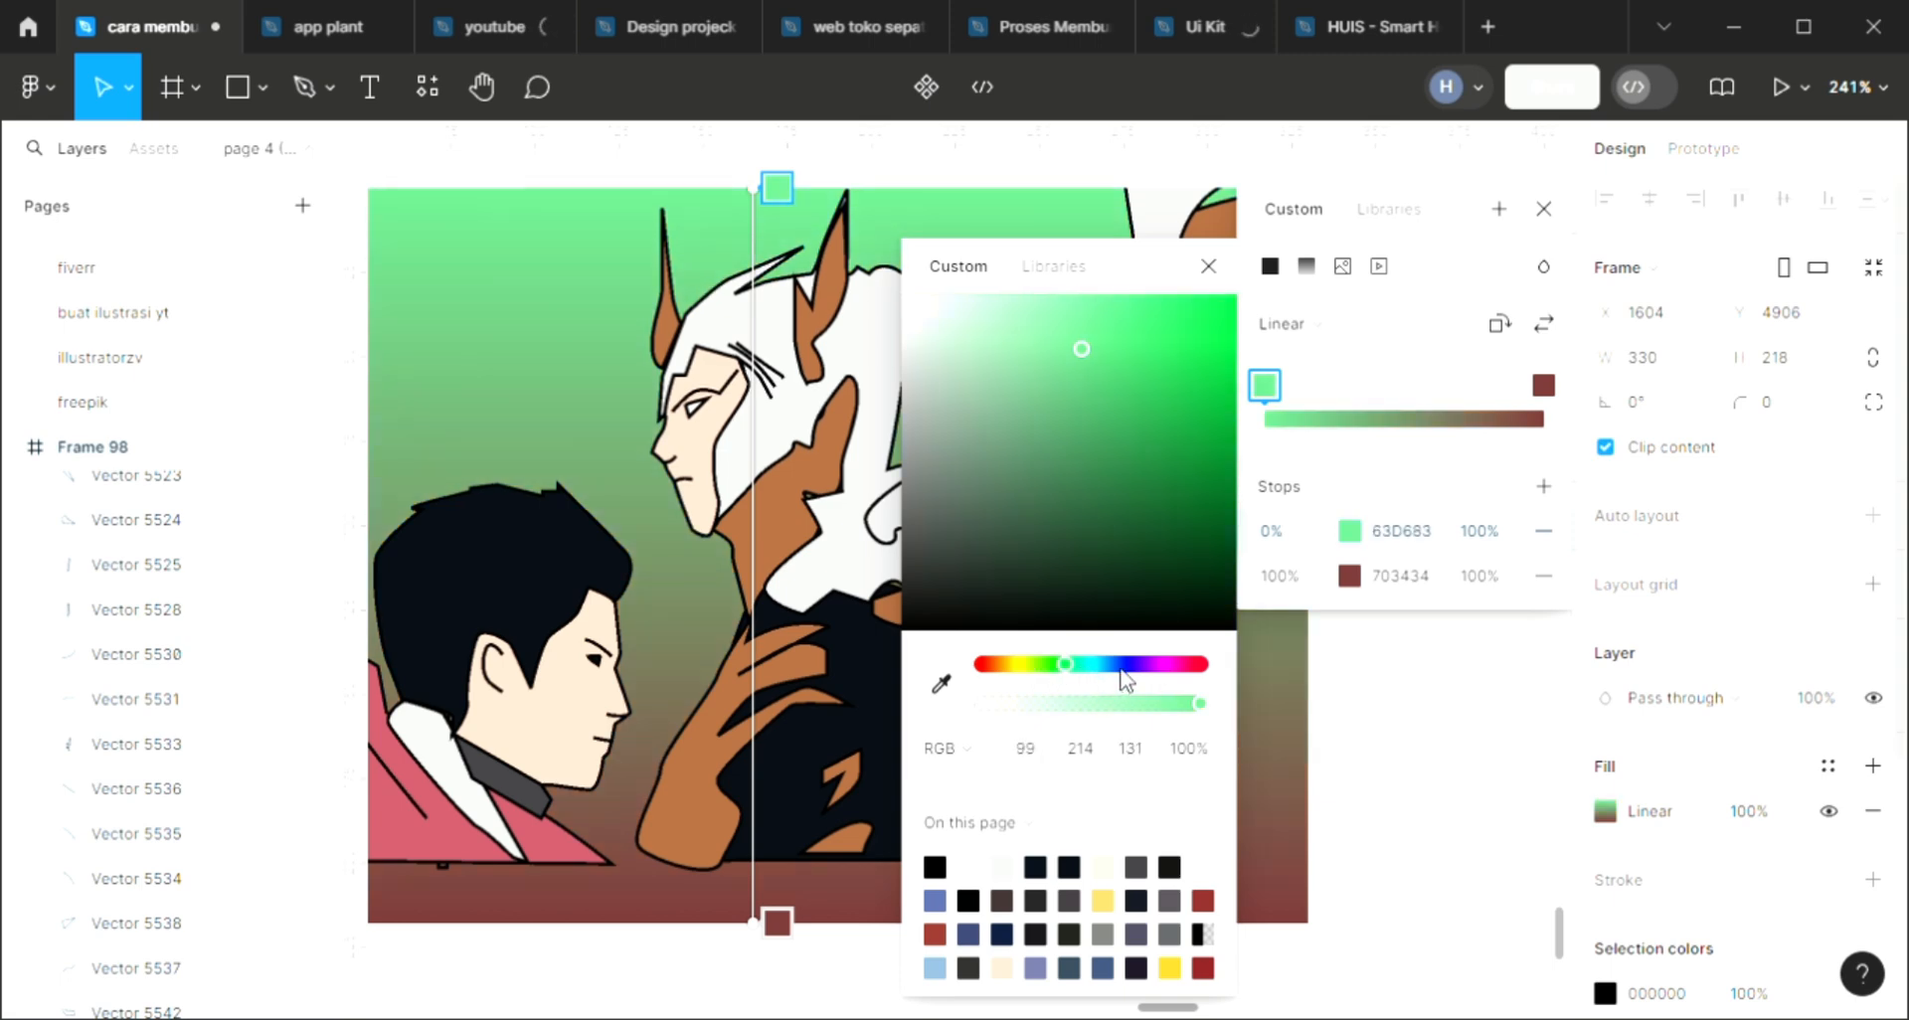
pyautogui.moveTo(1120, 671)
pyautogui.mouseDown()
pyautogui.moveTo(1177, 668)
pyautogui.moveTo(1113, 674)
pyautogui.mouseUp()
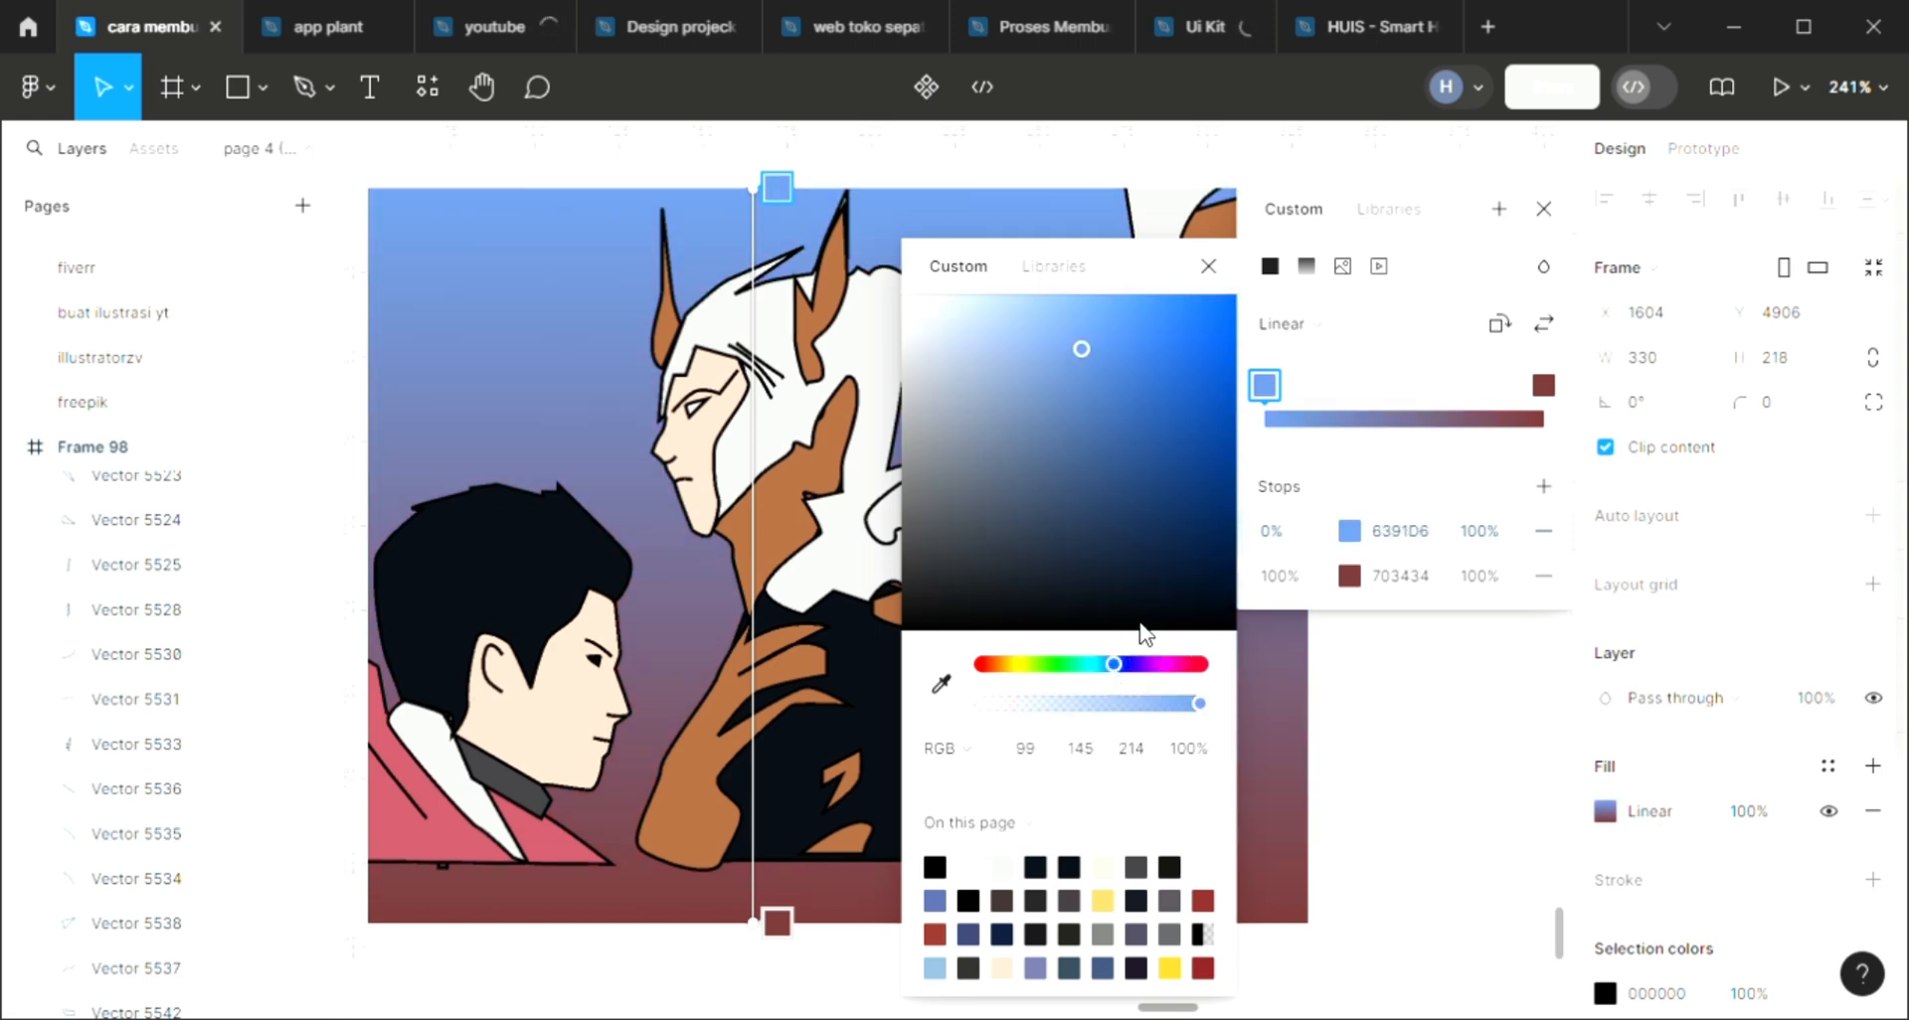
pyautogui.click(1364, 759)
# Shorten Frame 98 from its lower edge to a height of 201 so it ends at the figures' base
pyautogui.hscroll(-5, 1365, 758)
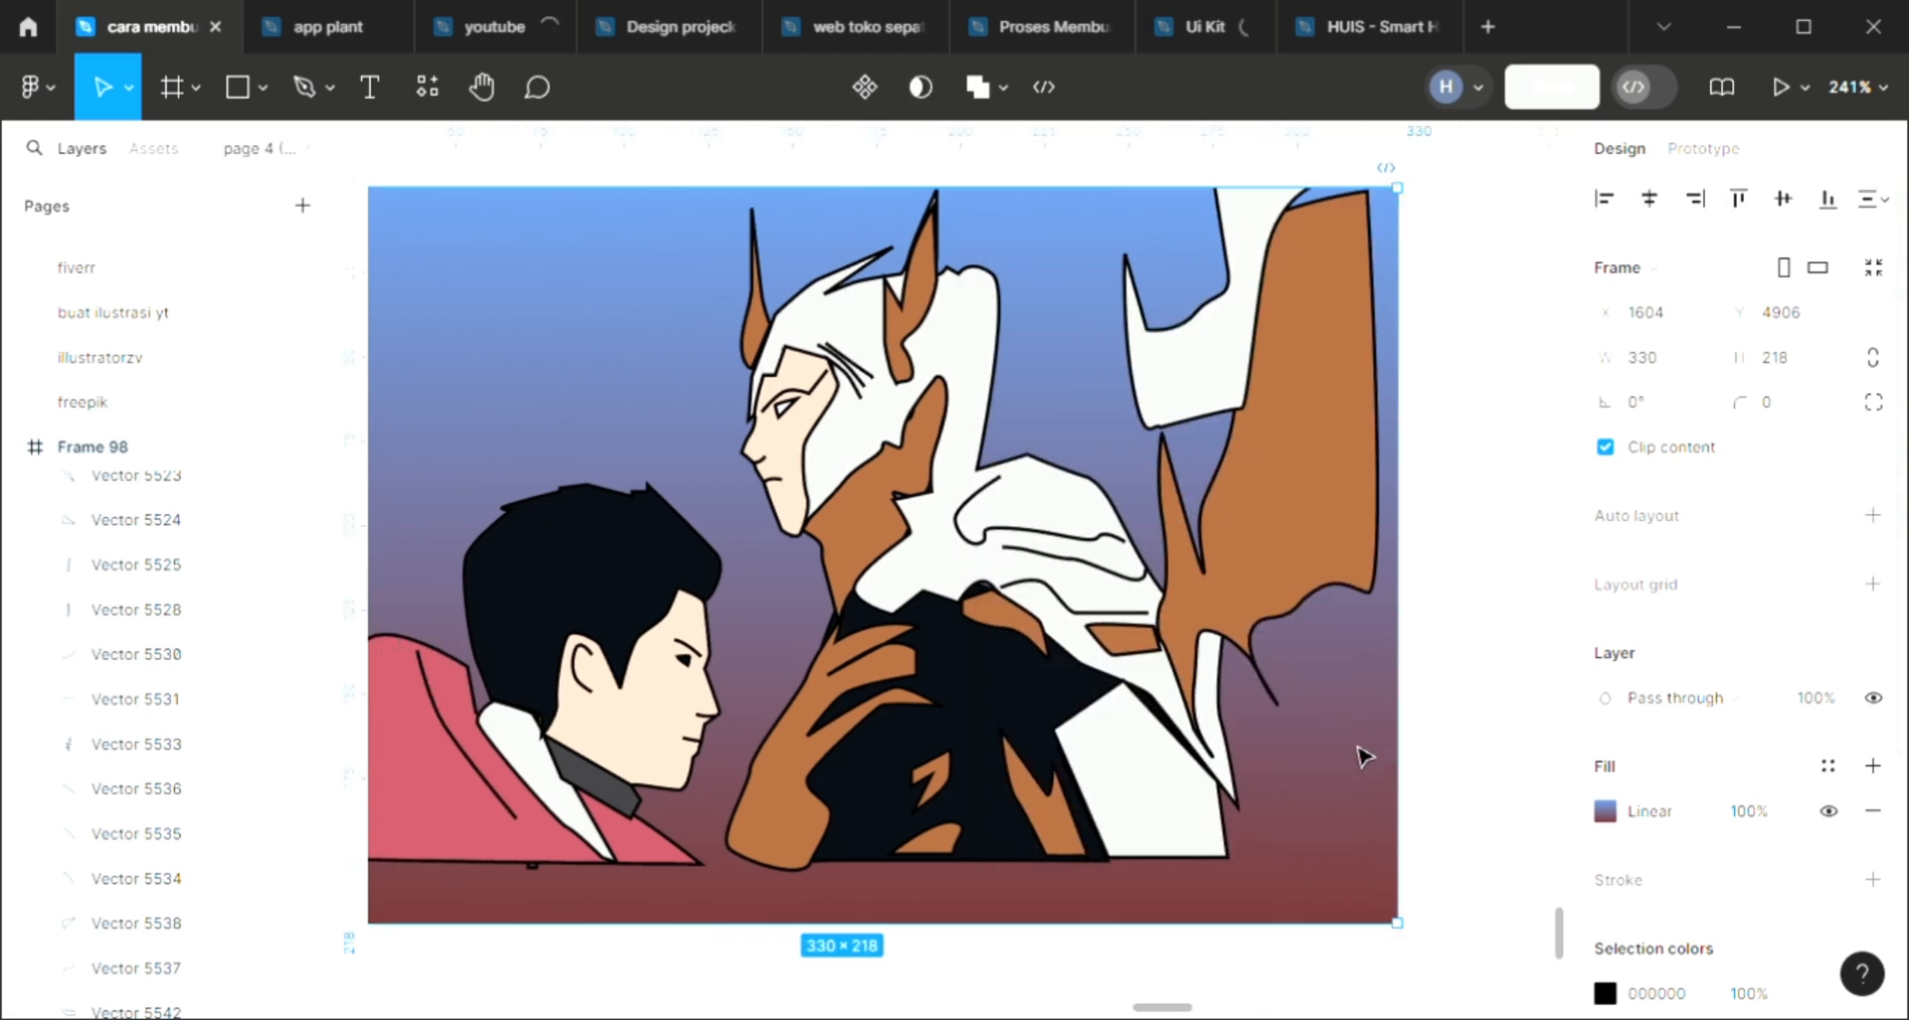
pyautogui.scroll(-1, 1364, 758)
pyautogui.scroll(-3, 970, 530)
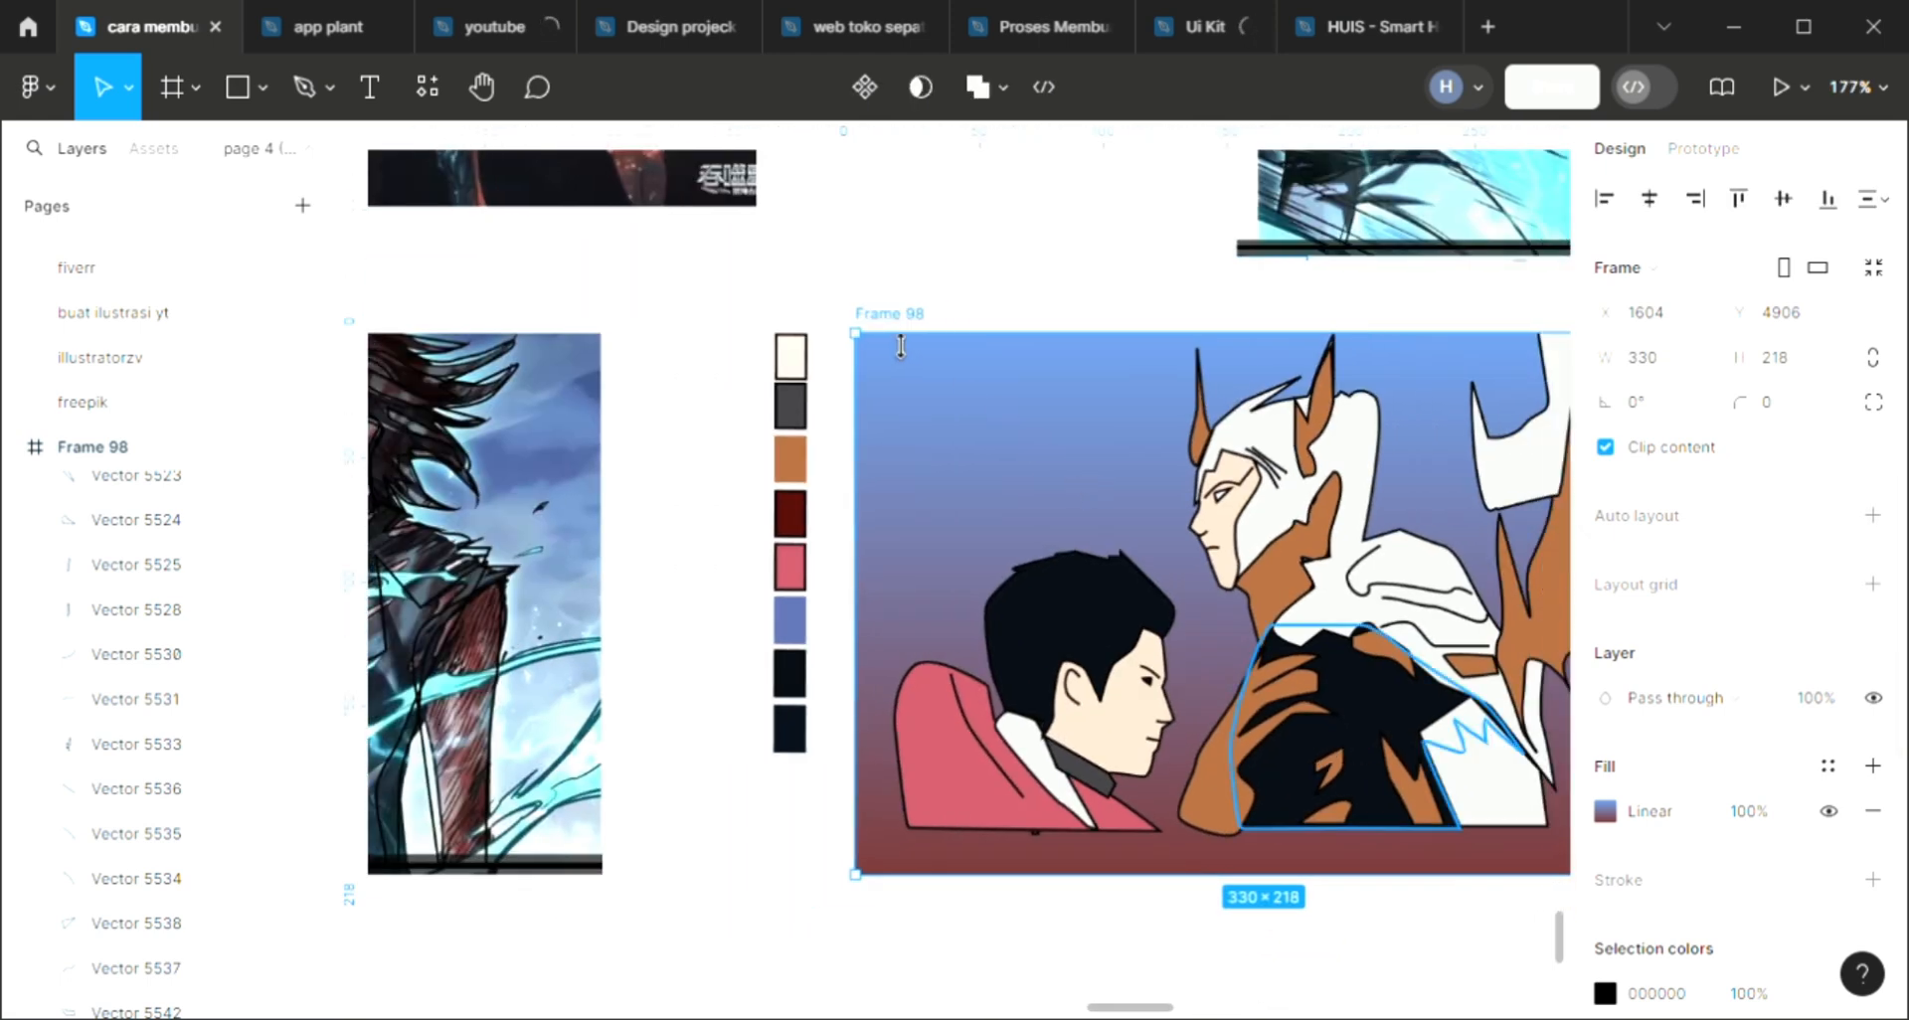
pyautogui.hscroll(3, 991, 463)
pyautogui.scroll(-2, 991, 457)
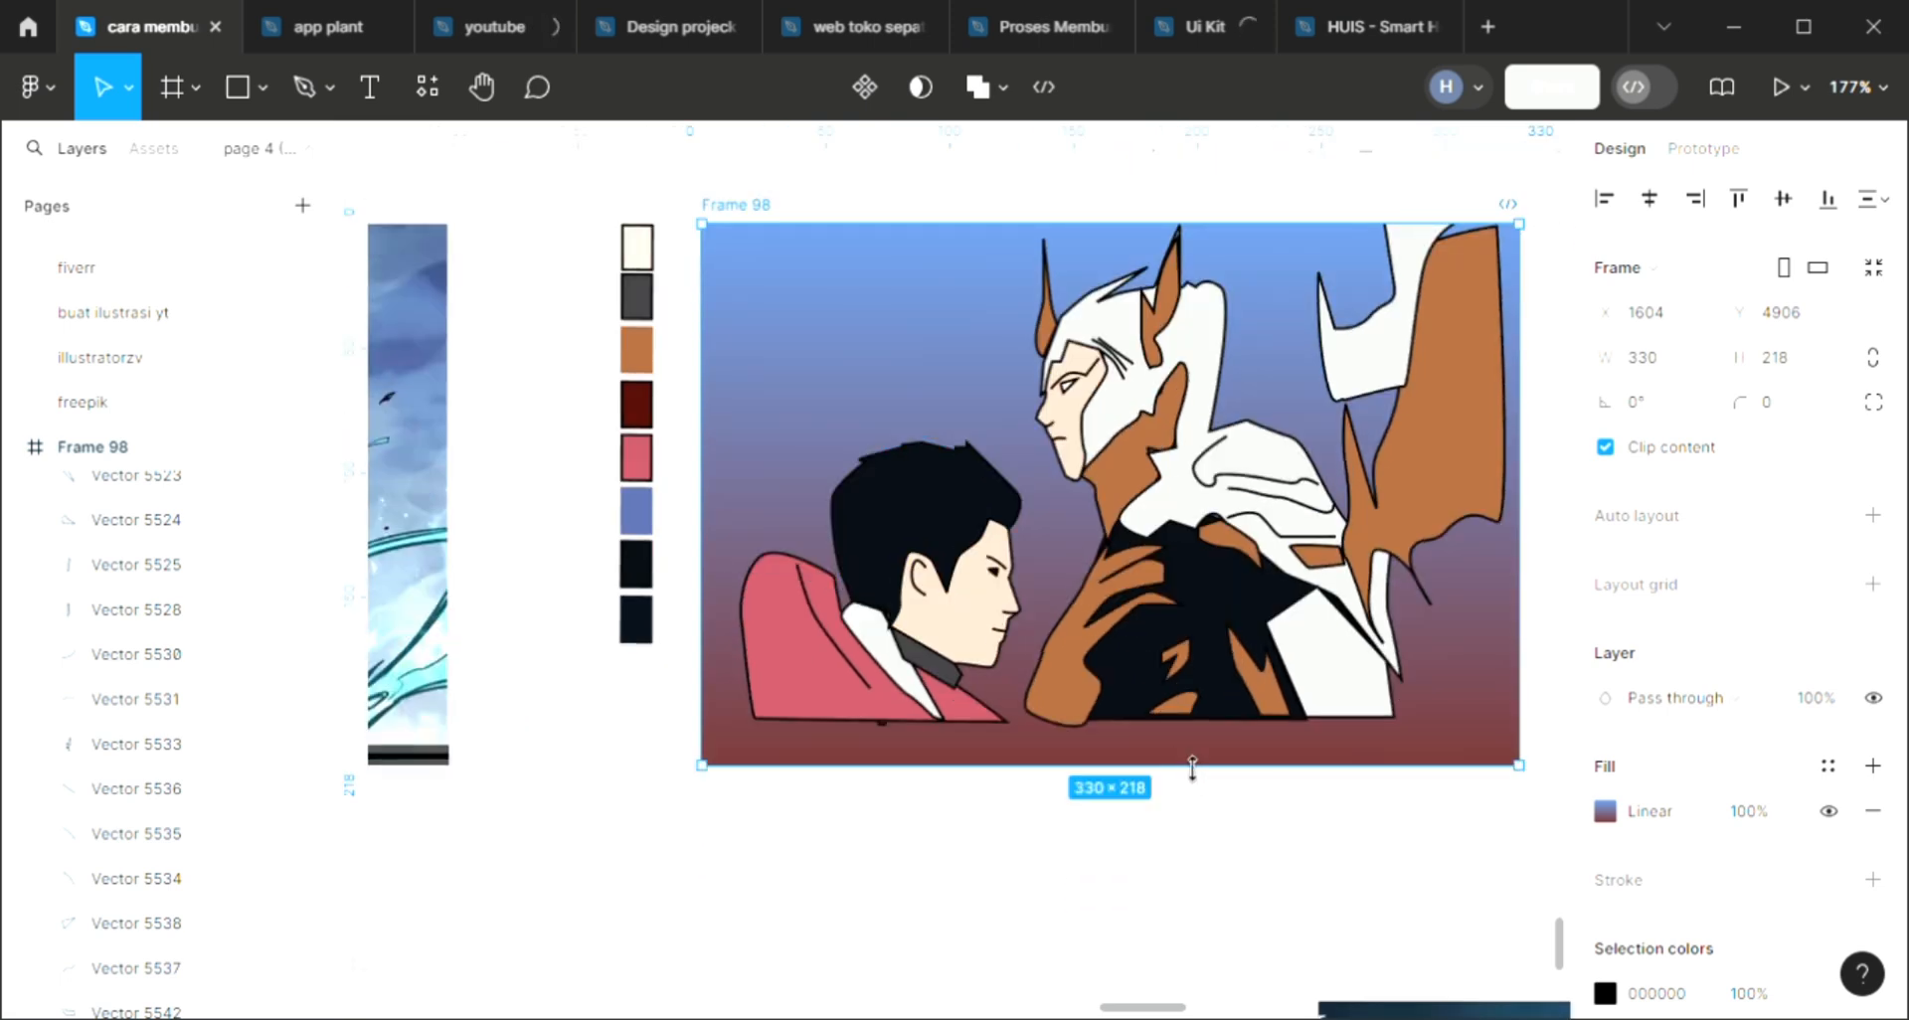
pyautogui.moveTo(1193, 768); pyautogui.dragTo(1184, 733)
# Draw a closed curved strip about 15 × 30 on the man's red hood beside the white collar with the Pen tool
pyautogui.hscroll(2, 895, 277)
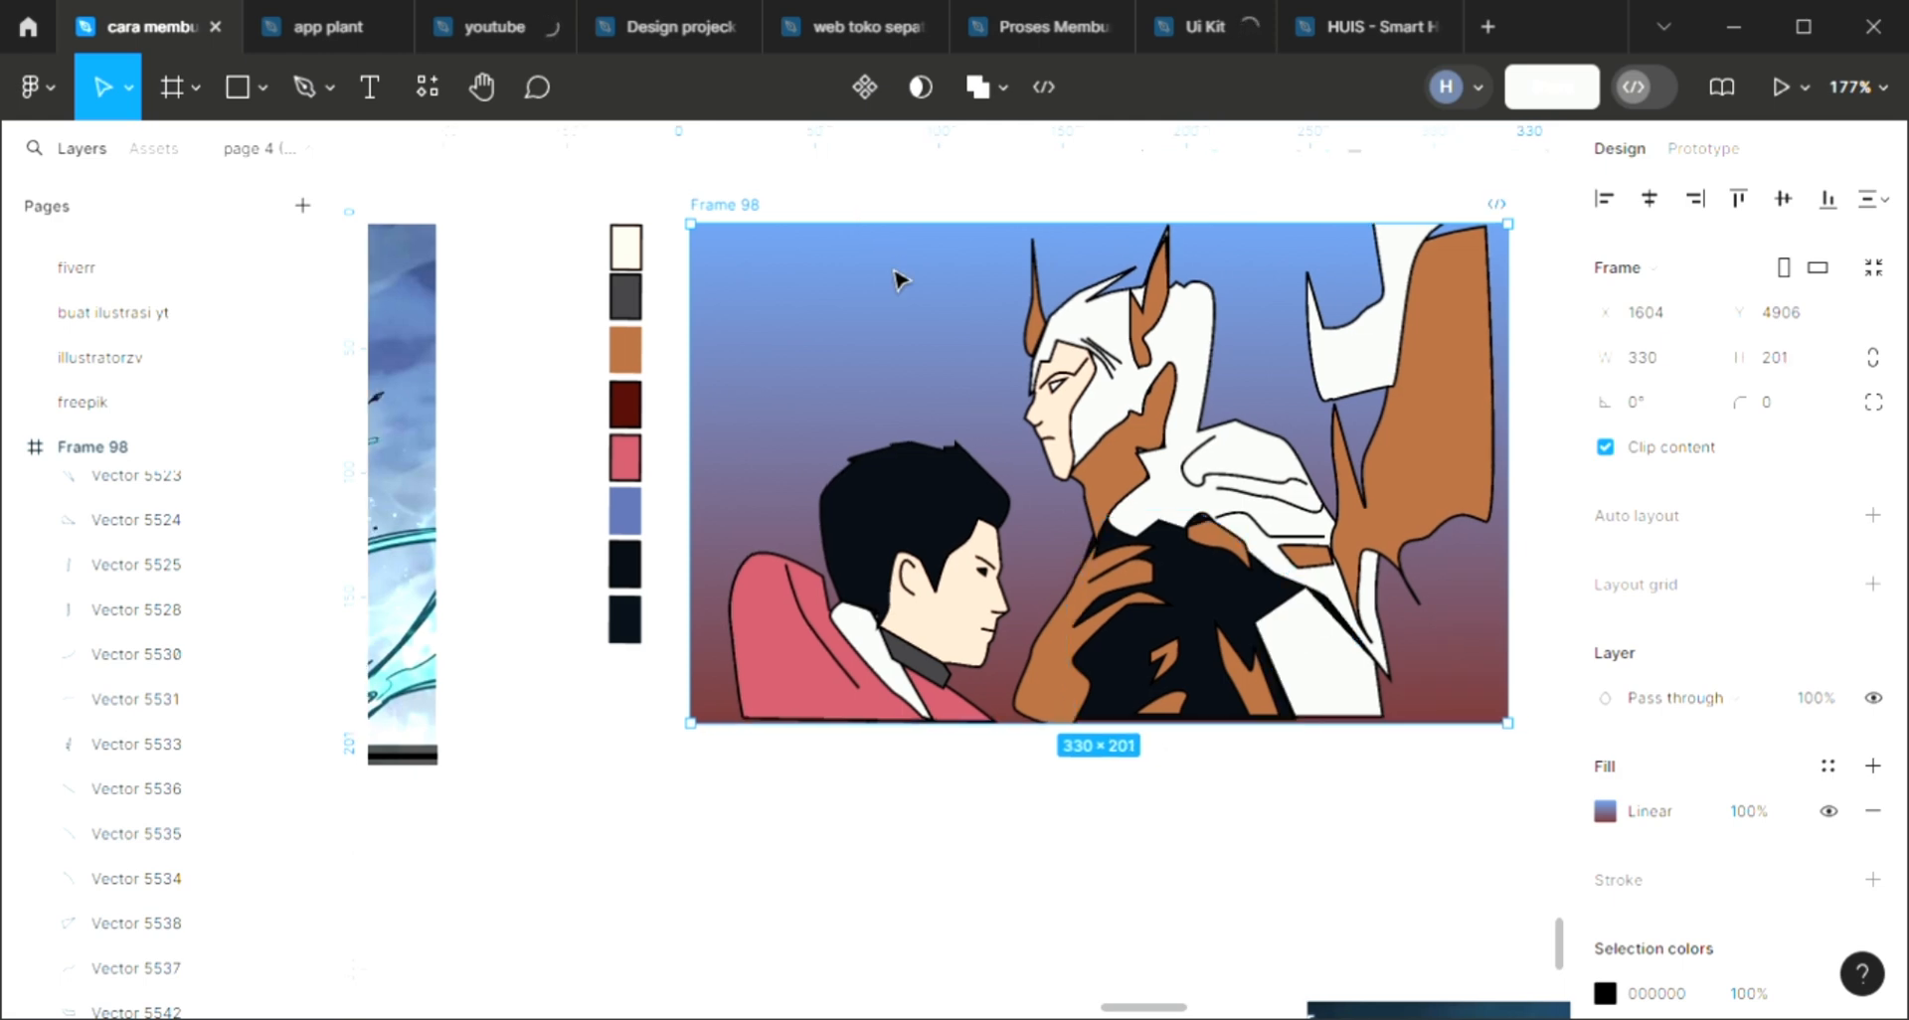
pyautogui.scroll(-1, 928, 350)
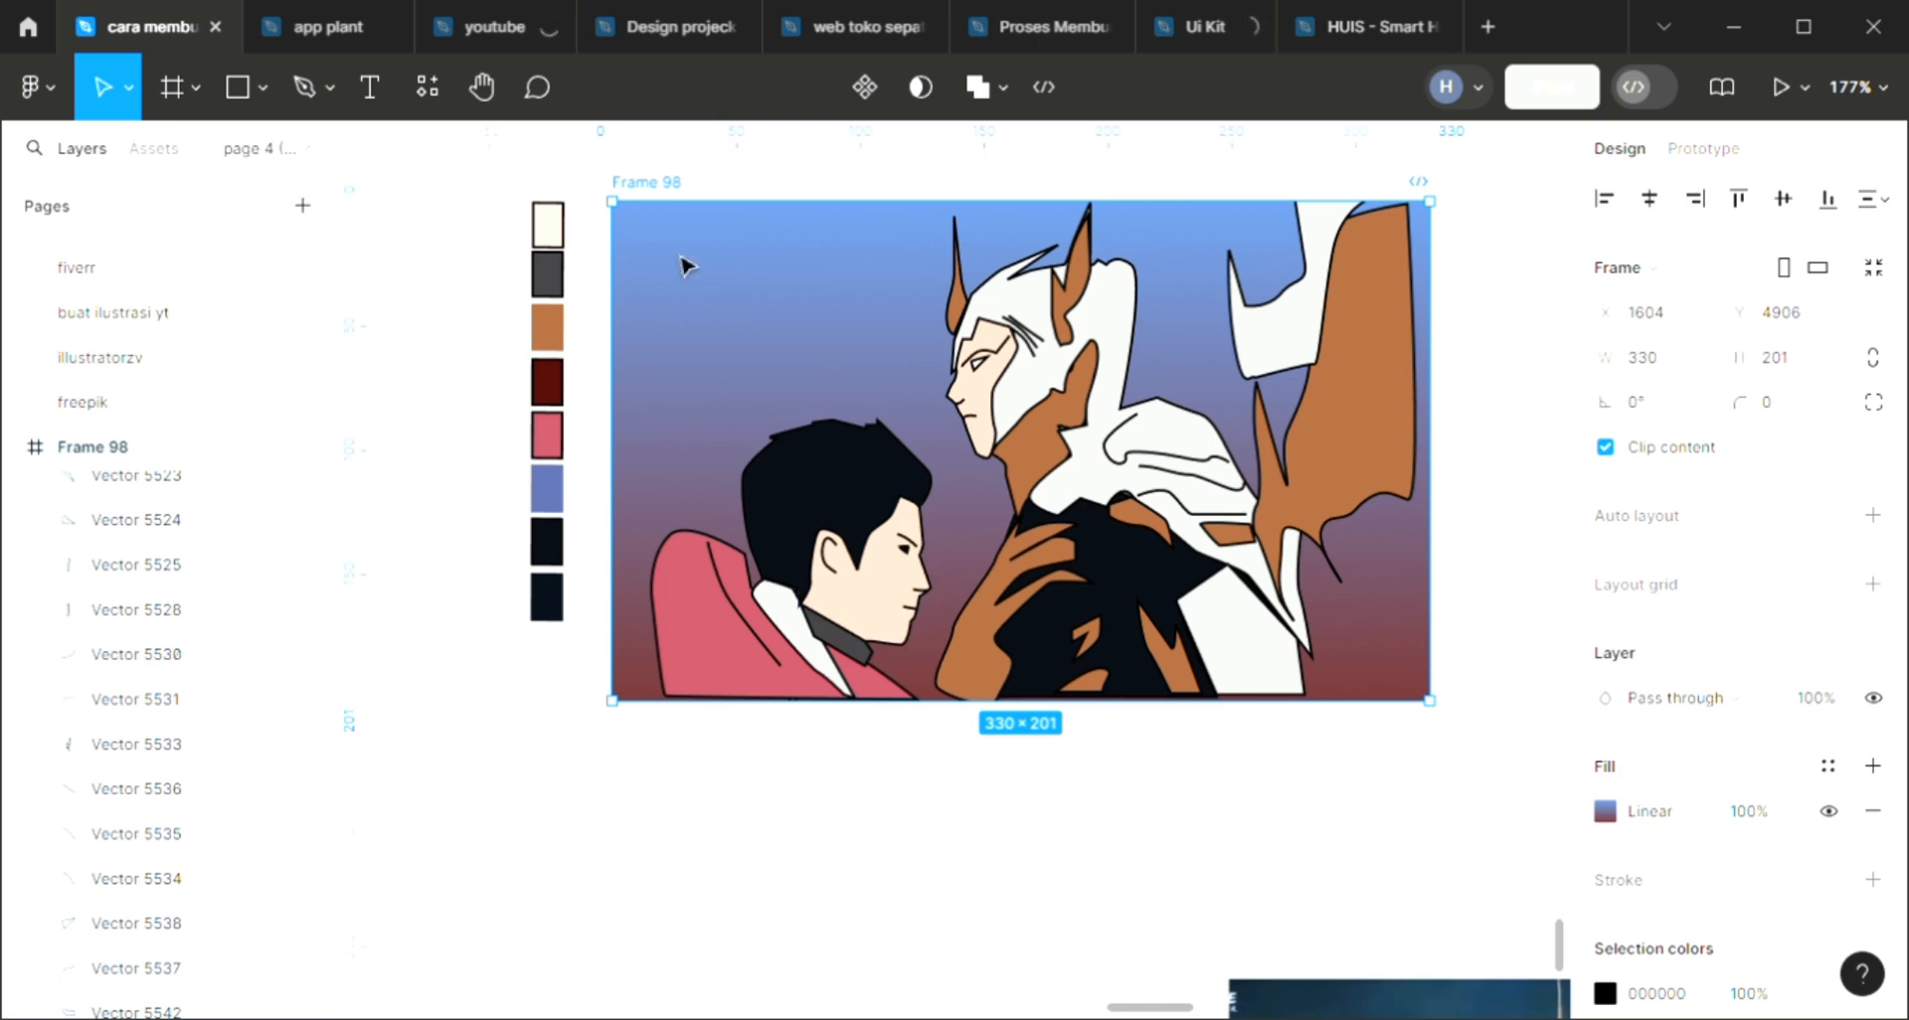
pyautogui.press('Escape')
pyautogui.click(324, 99)
pyautogui.scroll(5, 995, 527)
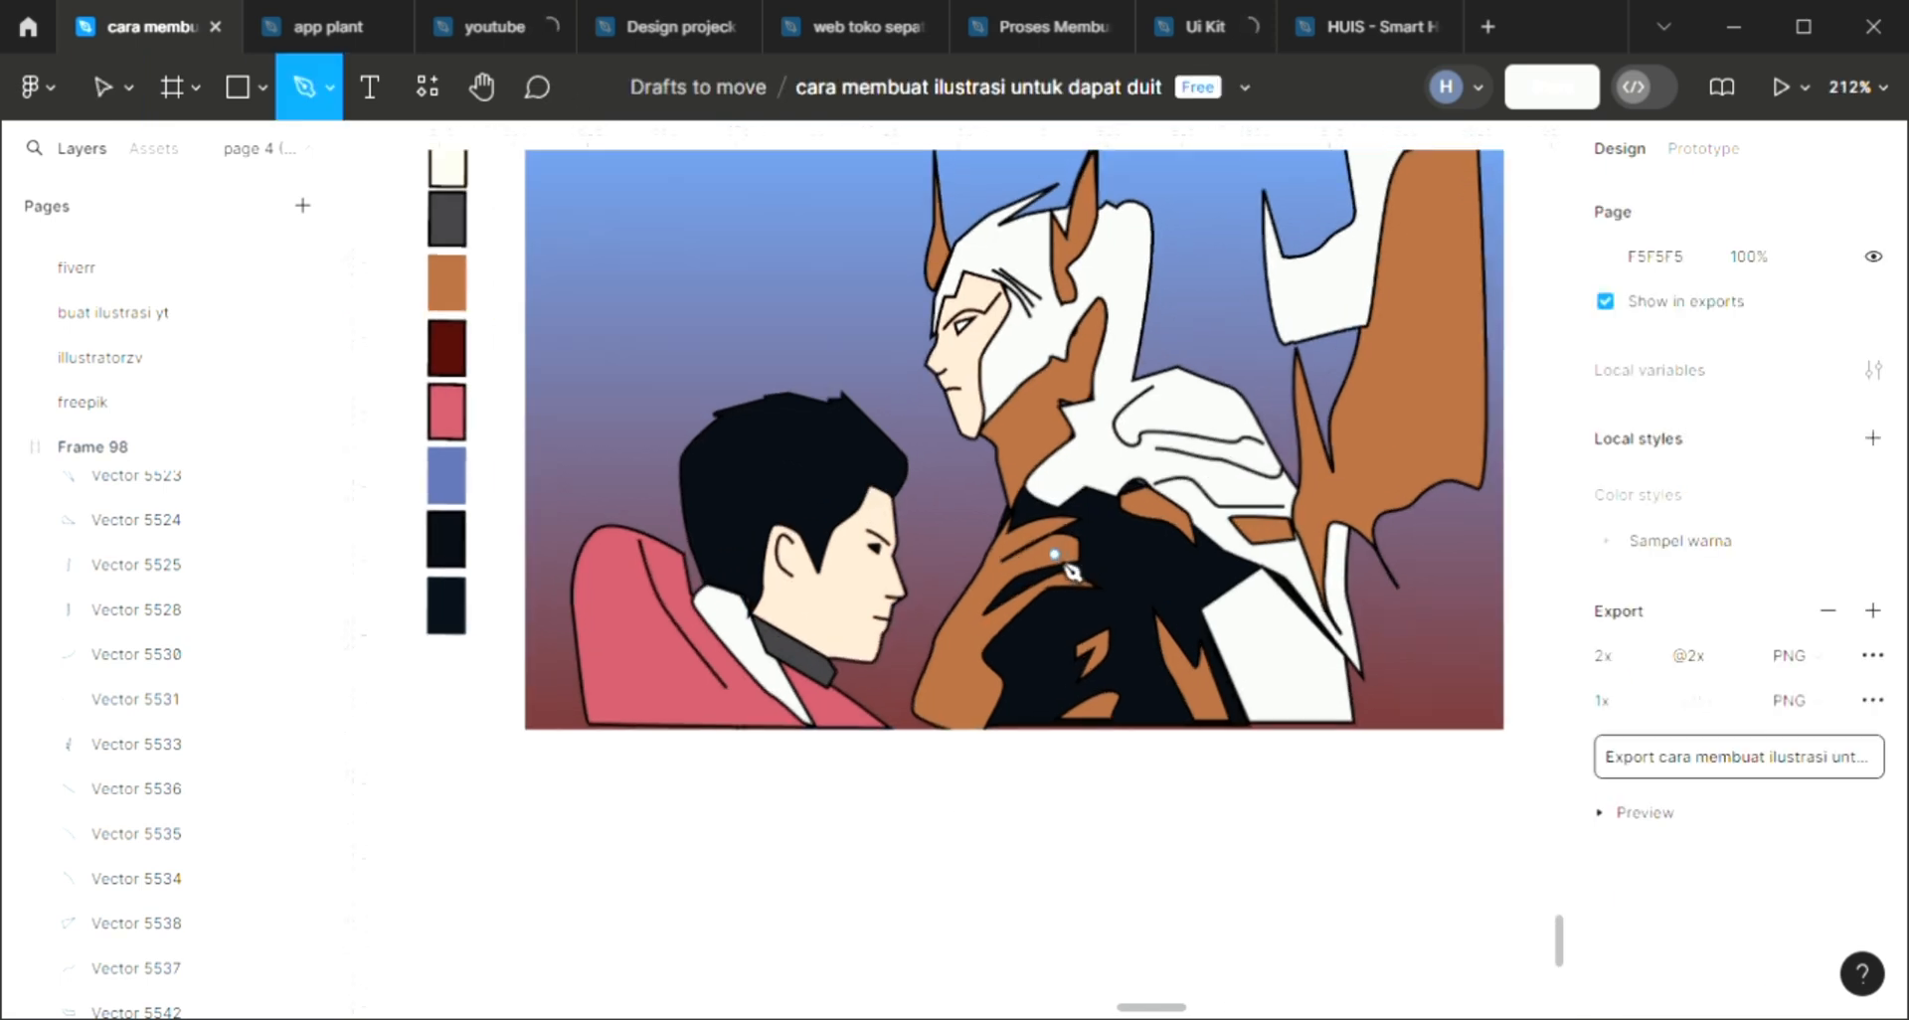
pyautogui.scroll(1, 659, 831)
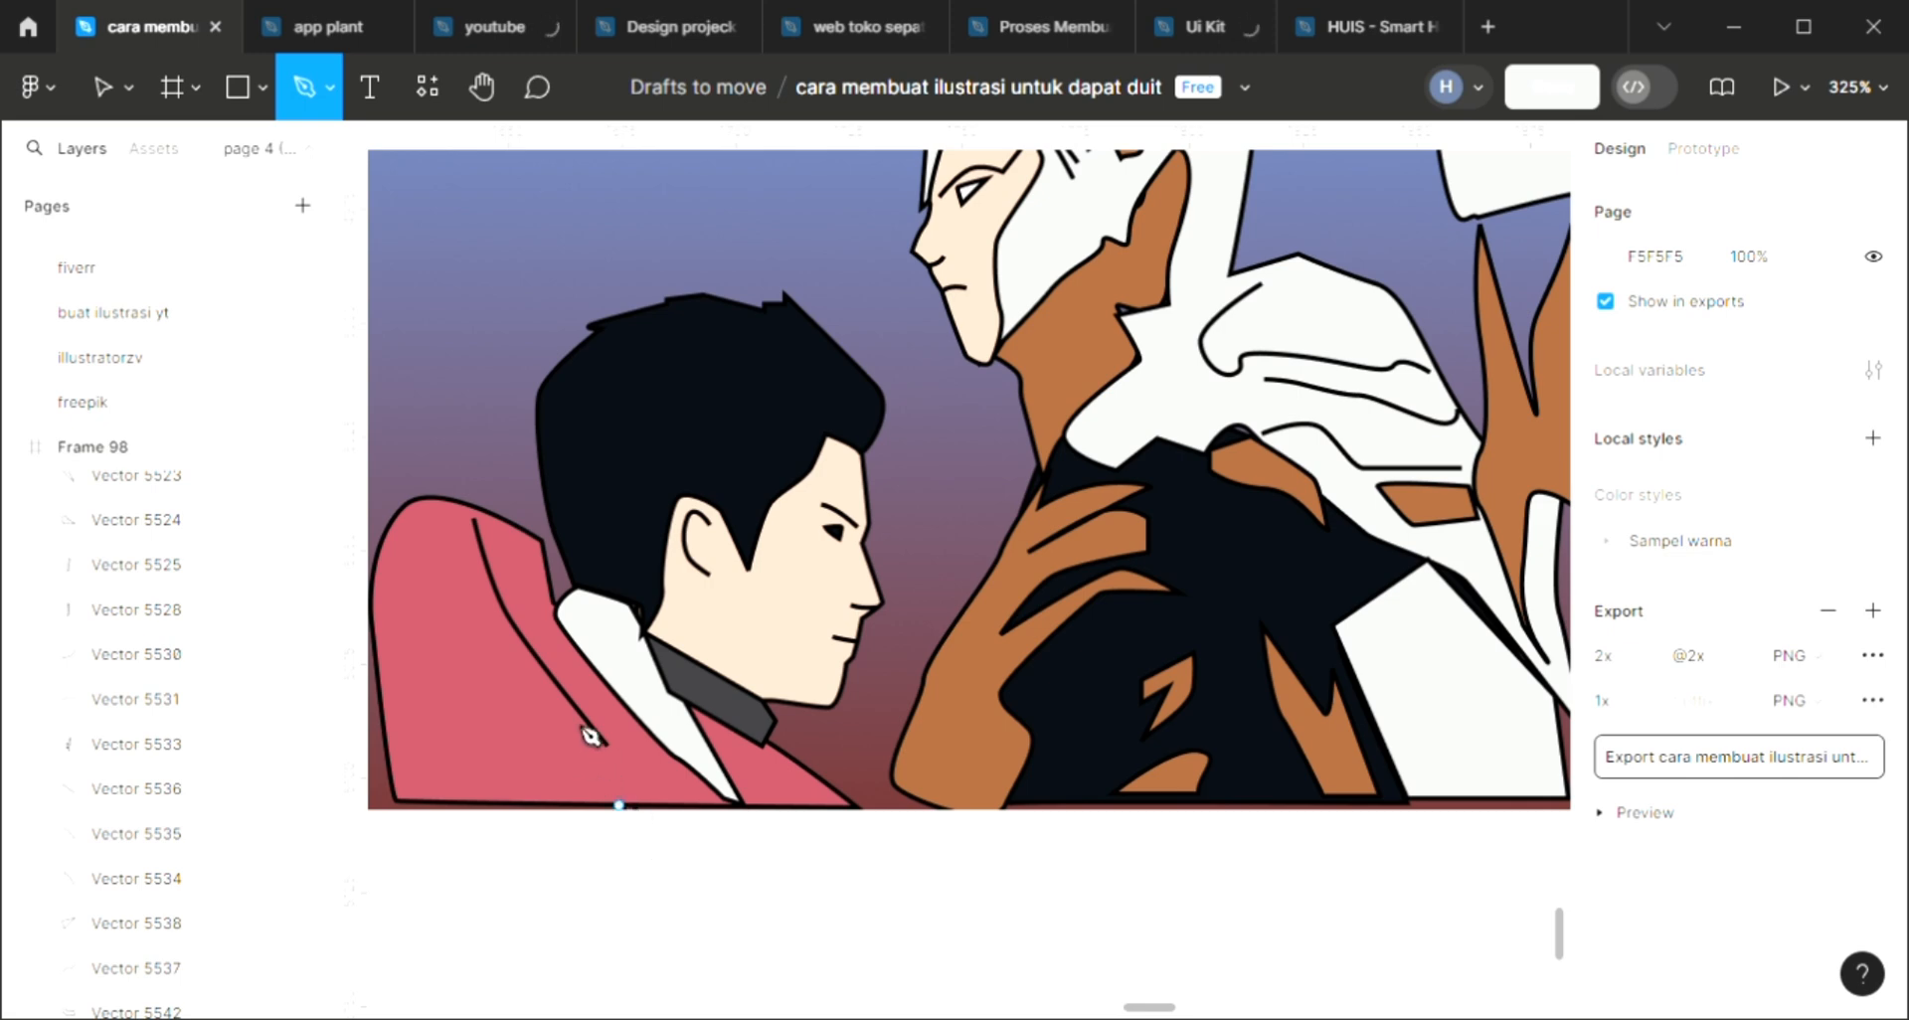
pyautogui.click(618, 806)
pyautogui.moveTo(578, 744)
pyautogui.mouseDown()
pyautogui.moveTo(572, 700)
pyautogui.moveTo(606, 736)
pyautogui.mouseUp()
pyautogui.click(588, 669)
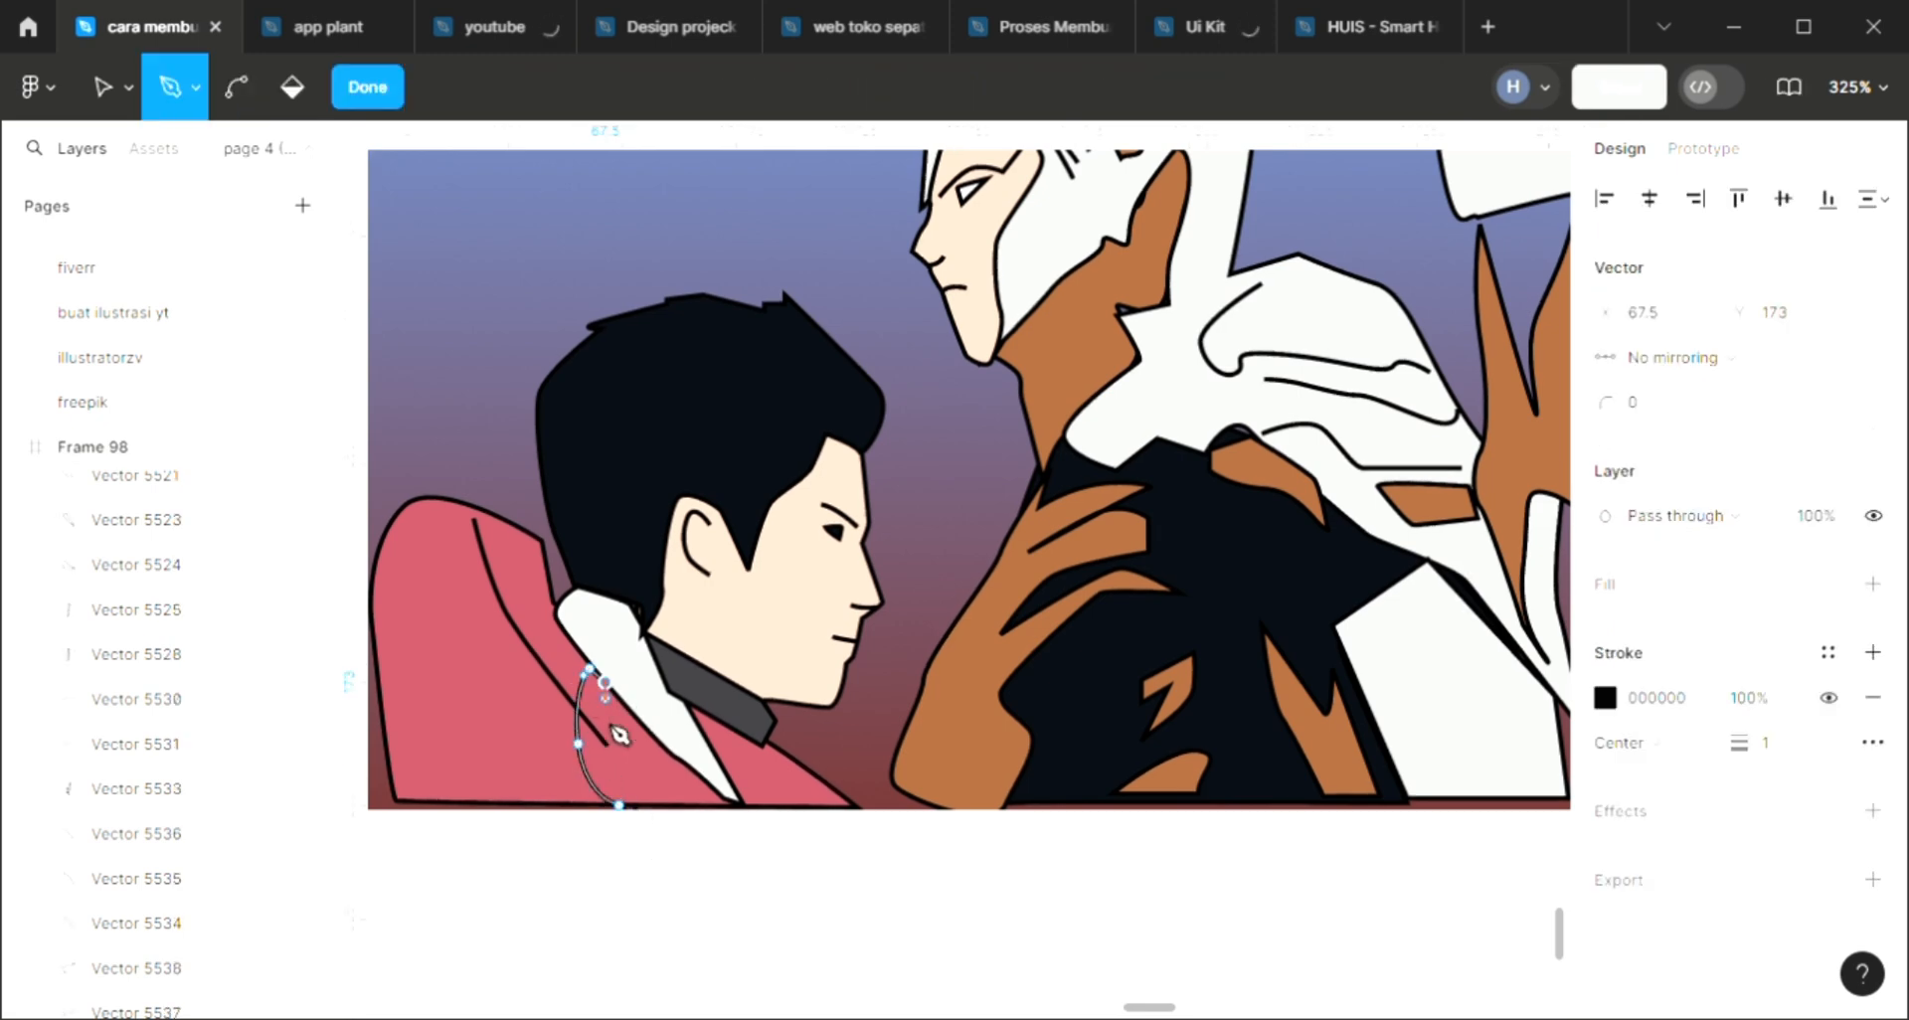
pyautogui.click(621, 806)
pyautogui.click(640, 796)
pyautogui.click(646, 806)
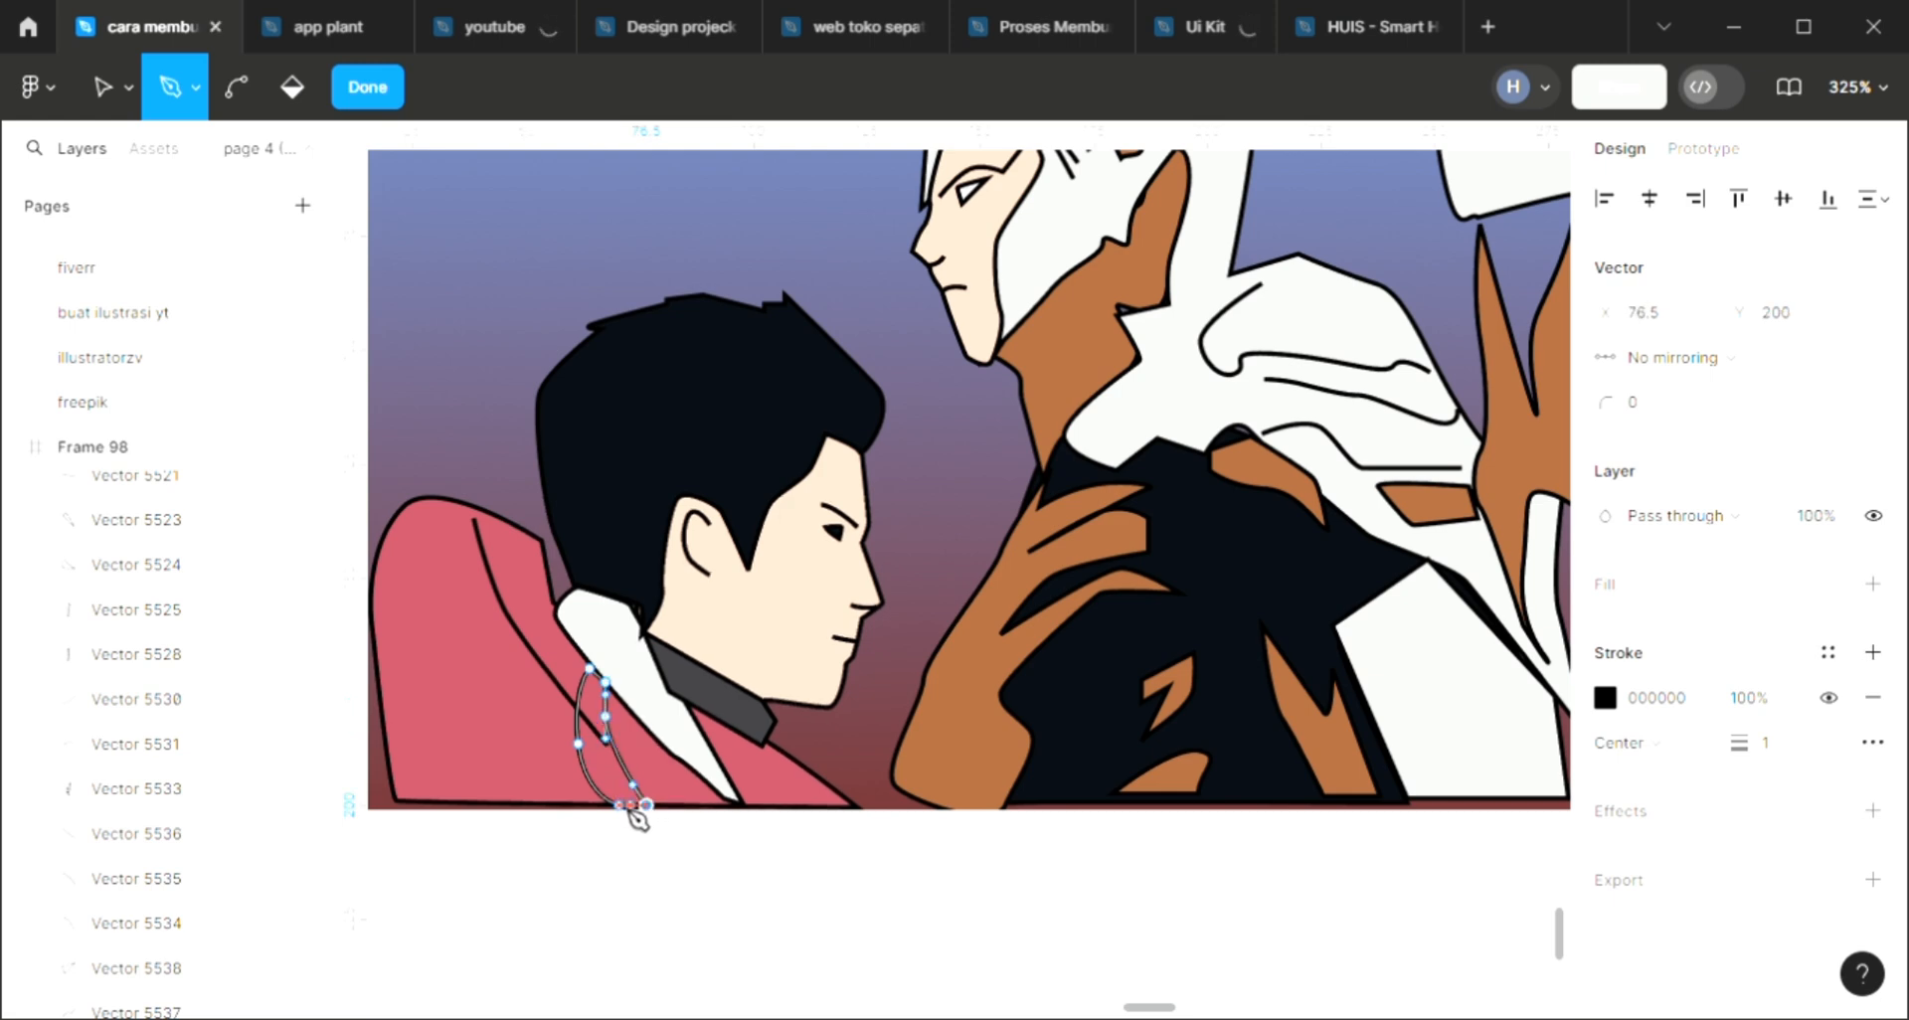
pyautogui.click(619, 806)
pyautogui.press('Escape')
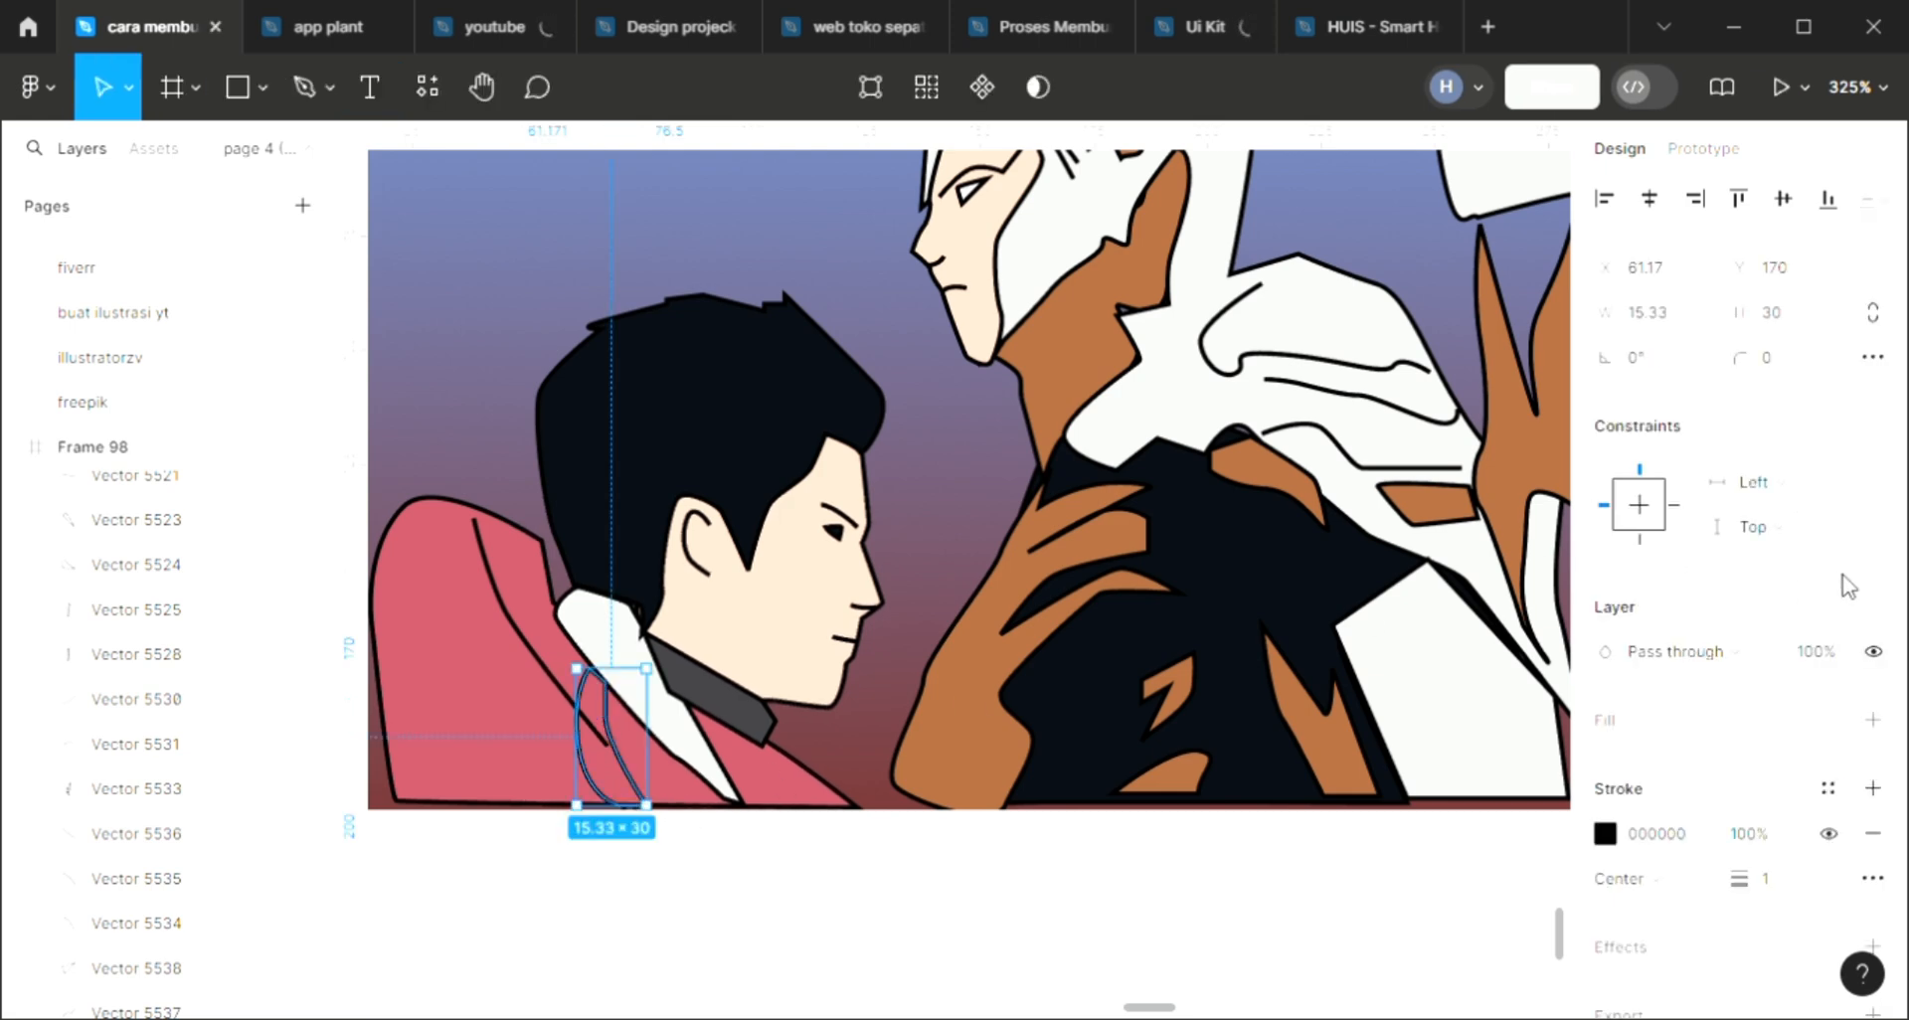
# Add a fill to the hood strip and colour it blue, 5869A2, sampled from the palette swatch
pyautogui.click(1873, 721)
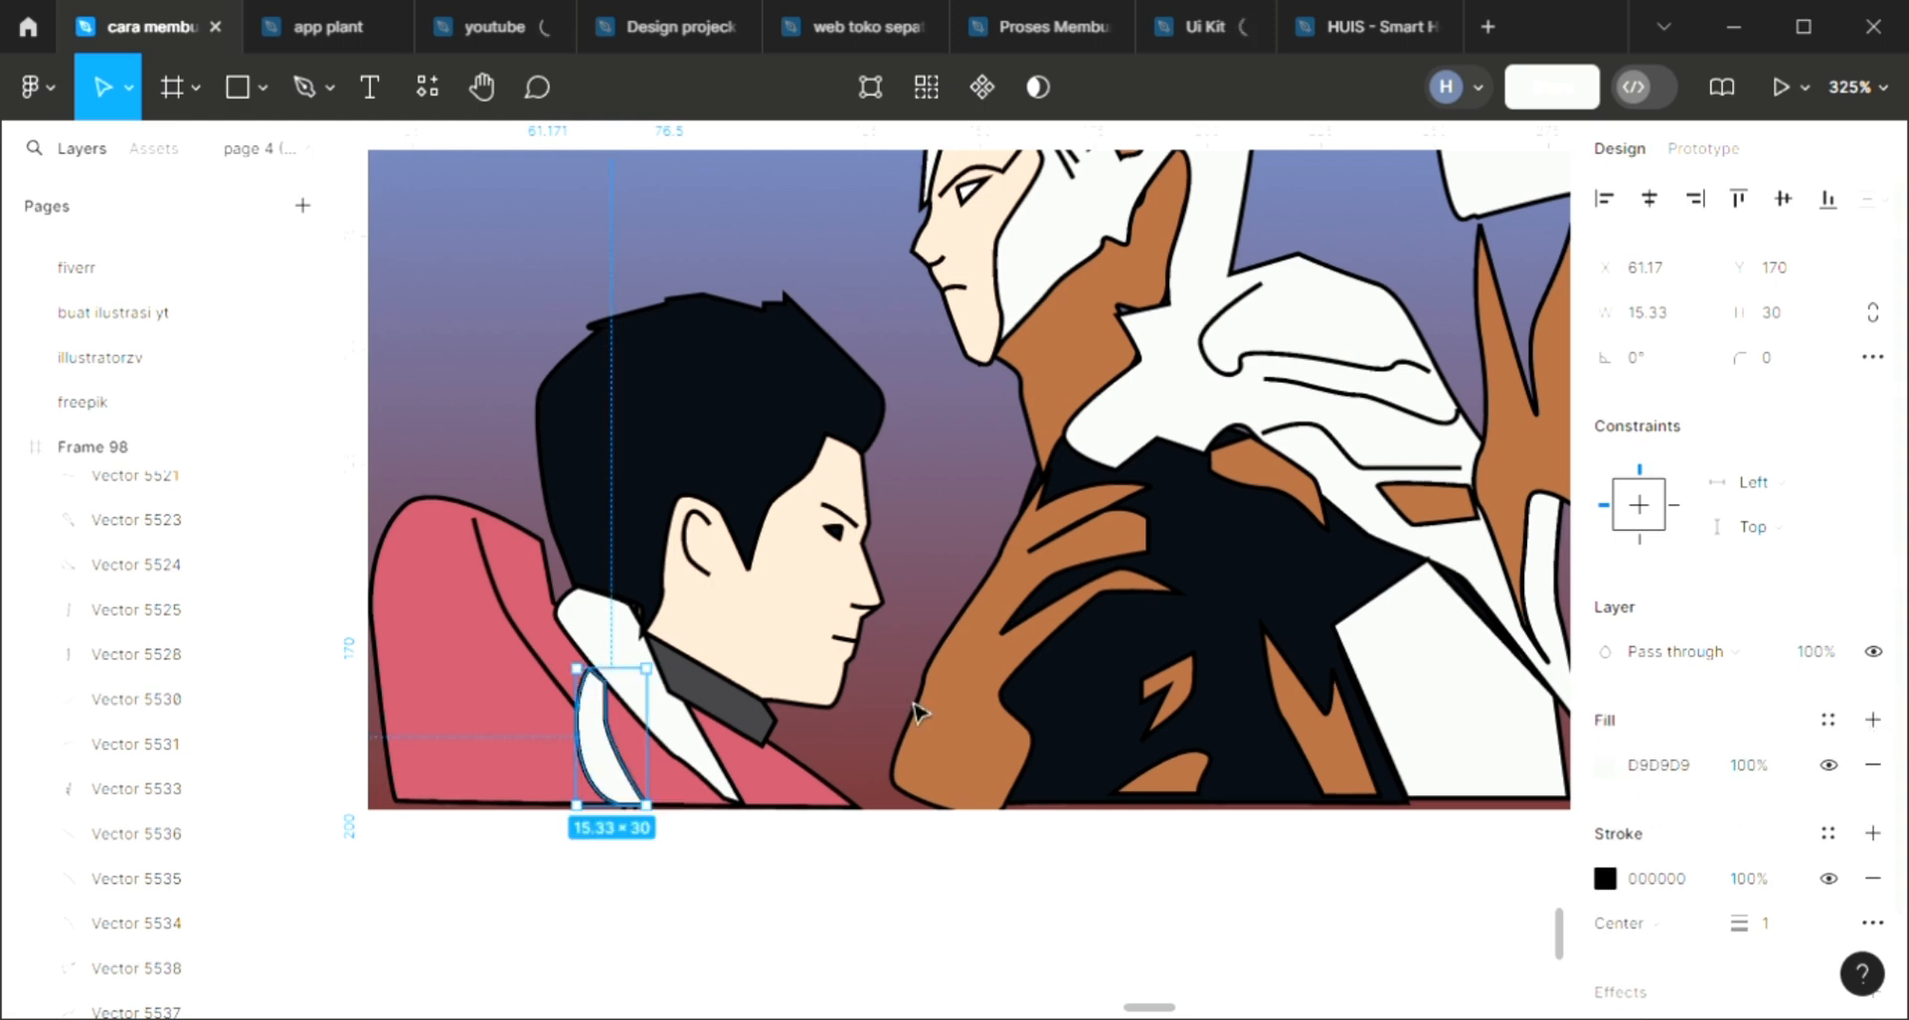
pyautogui.scroll(-2, 911, 705)
pyautogui.scroll(-2, 912, 705)
pyautogui.scroll(1, 895, 676)
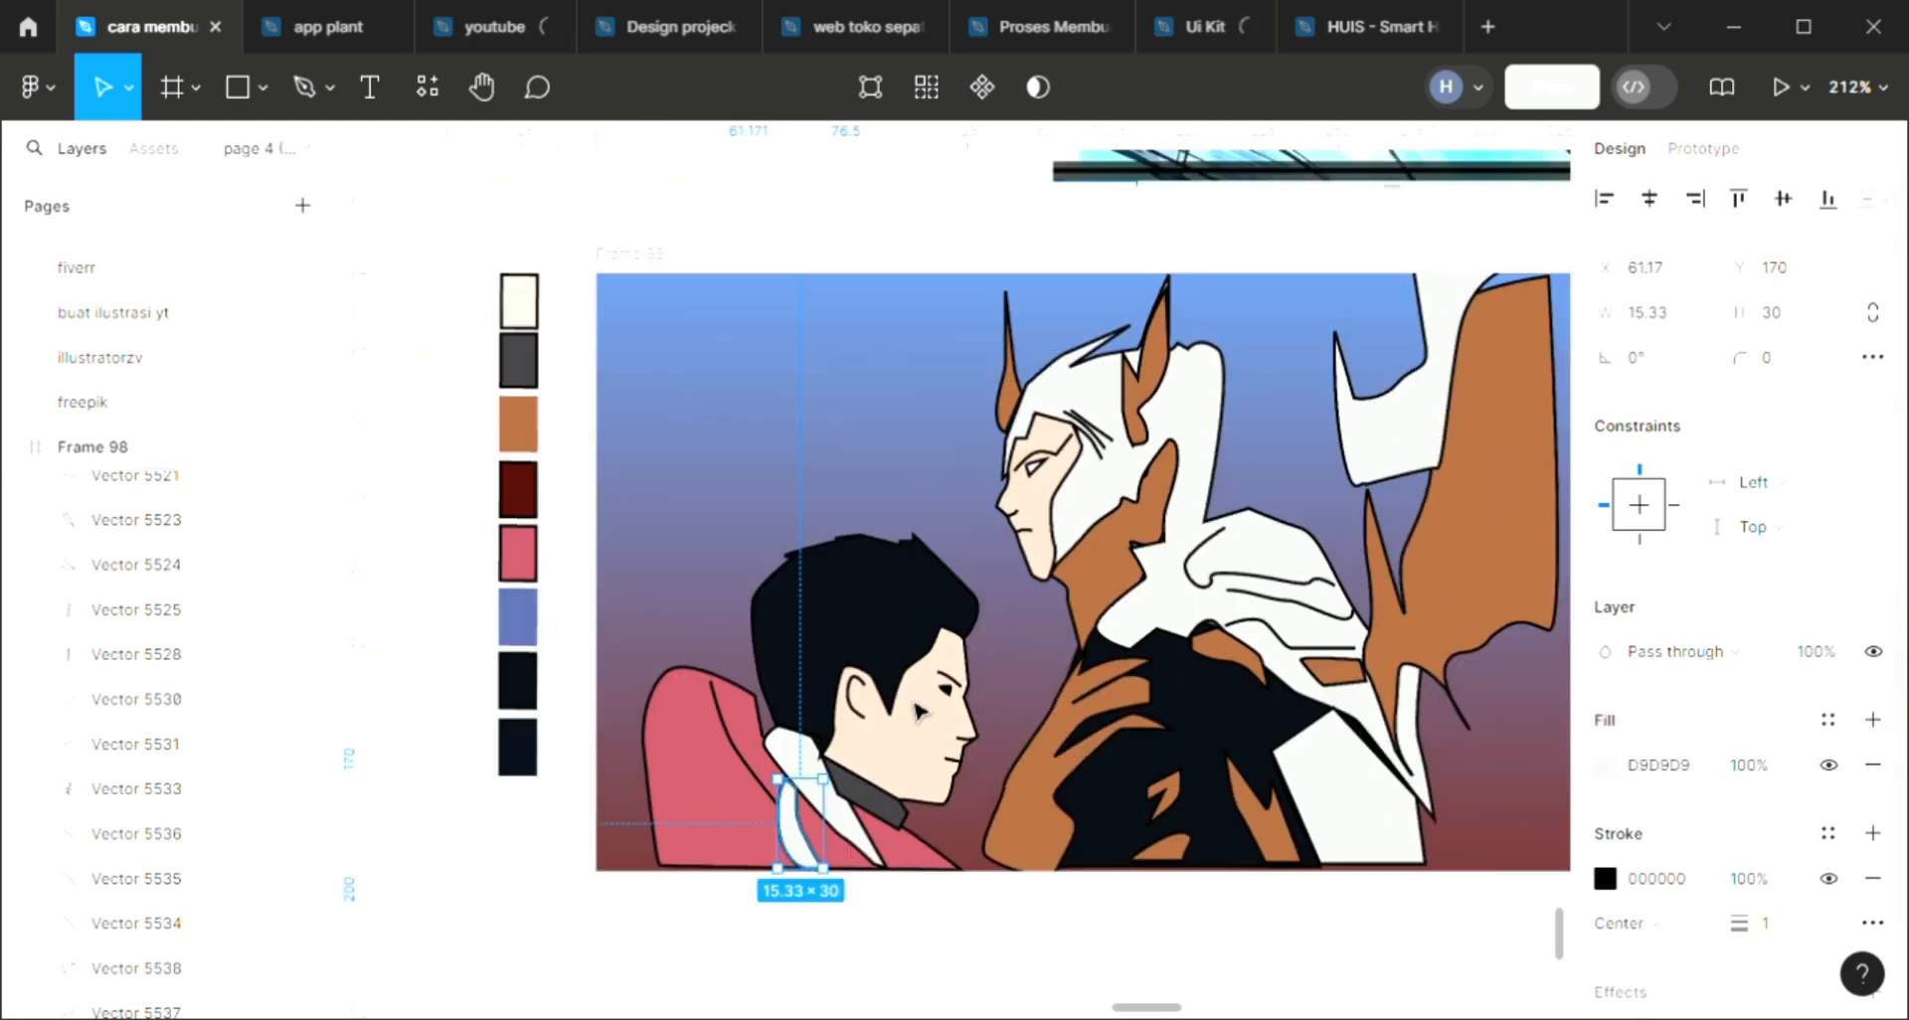
pyautogui.press('i')
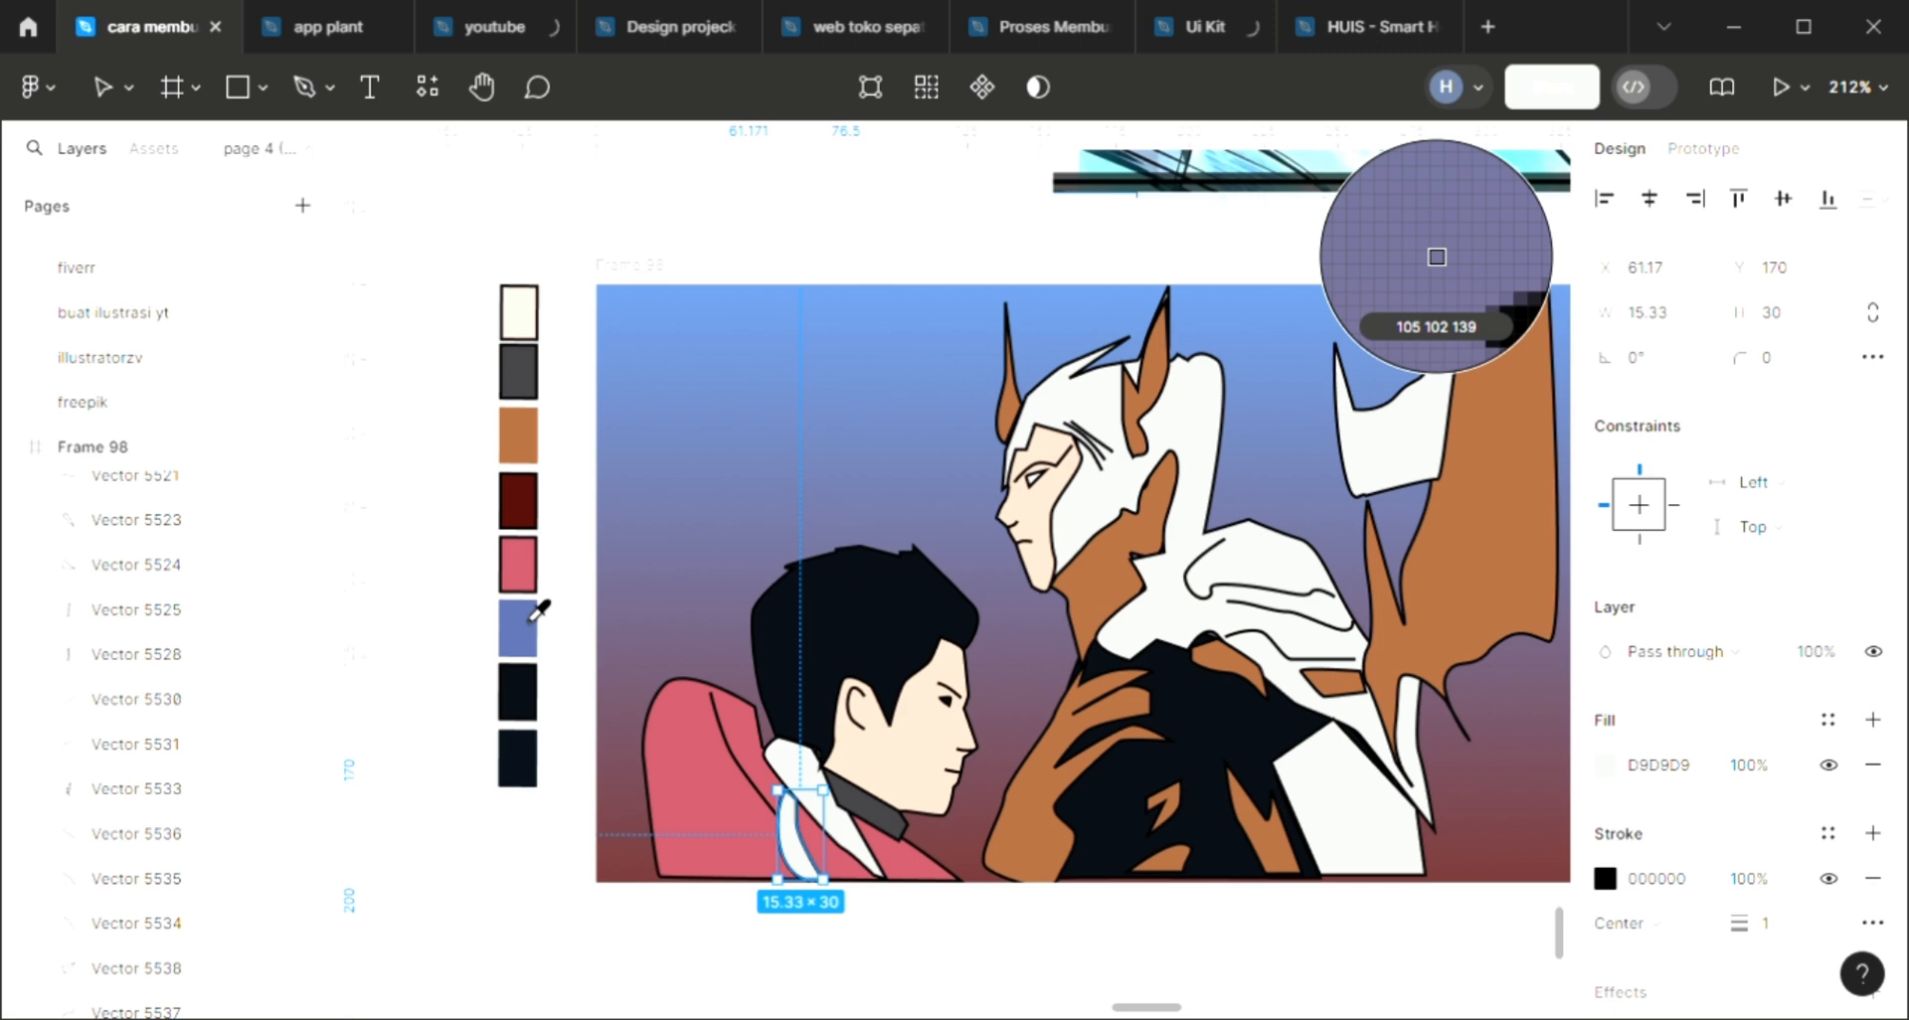
pyautogui.click(531, 619)
pyautogui.hscroll(2, 1089, 875)
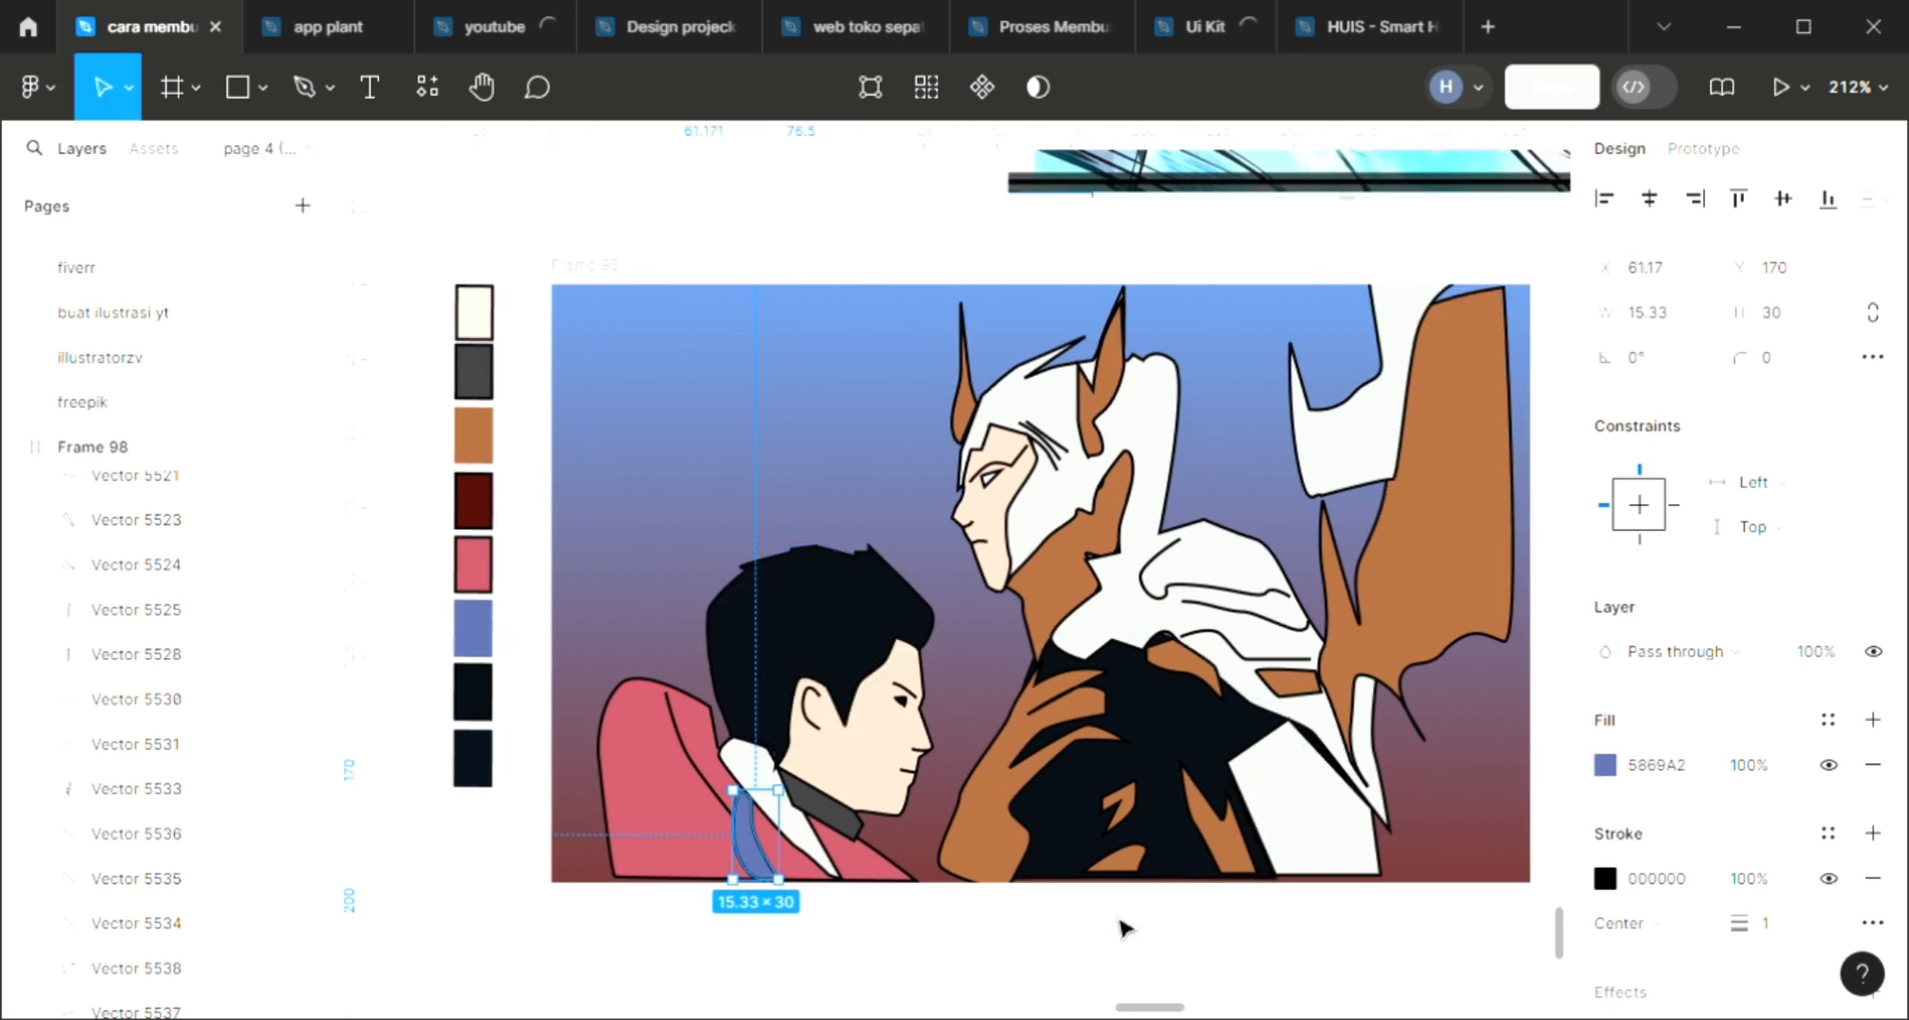
pyautogui.click(1028, 251)
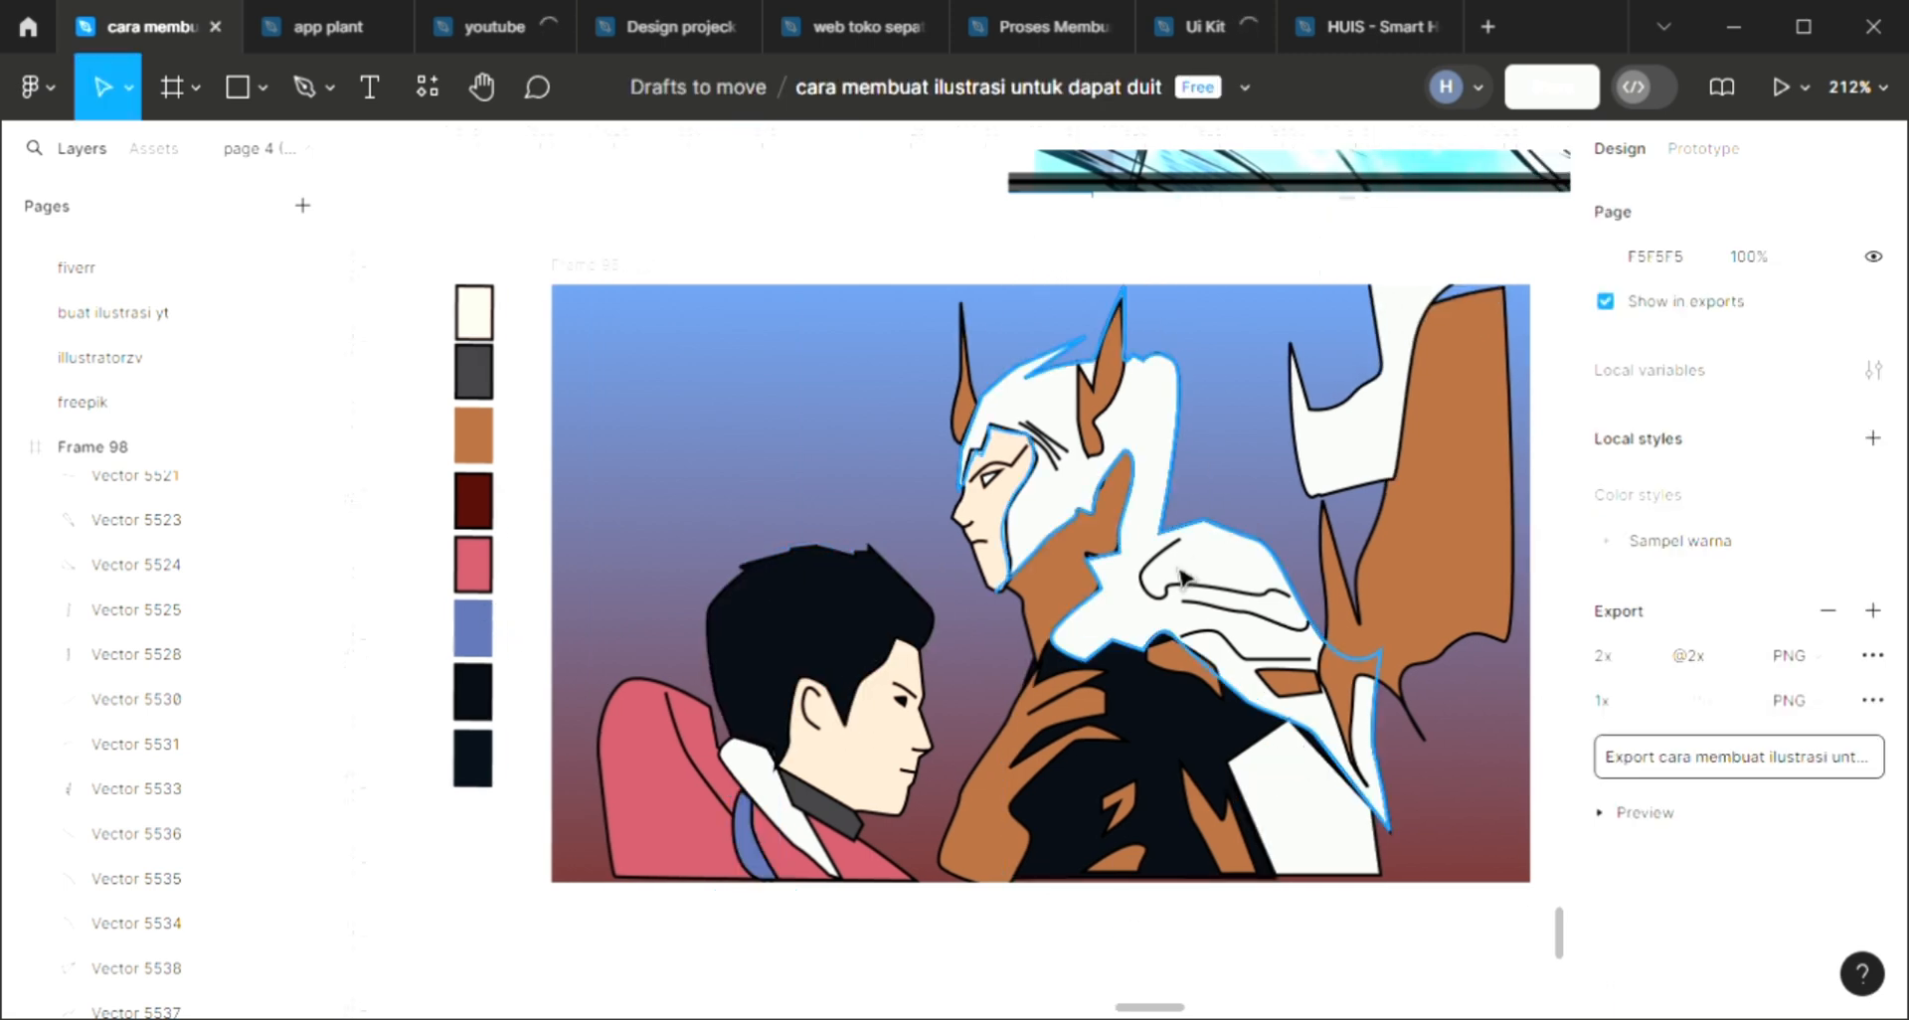
# Draw a closed pointed shadow shape about 22.5 × 25 on the warrior's brown neck with the Pen tool
pyautogui.scroll(2, 1184, 577)
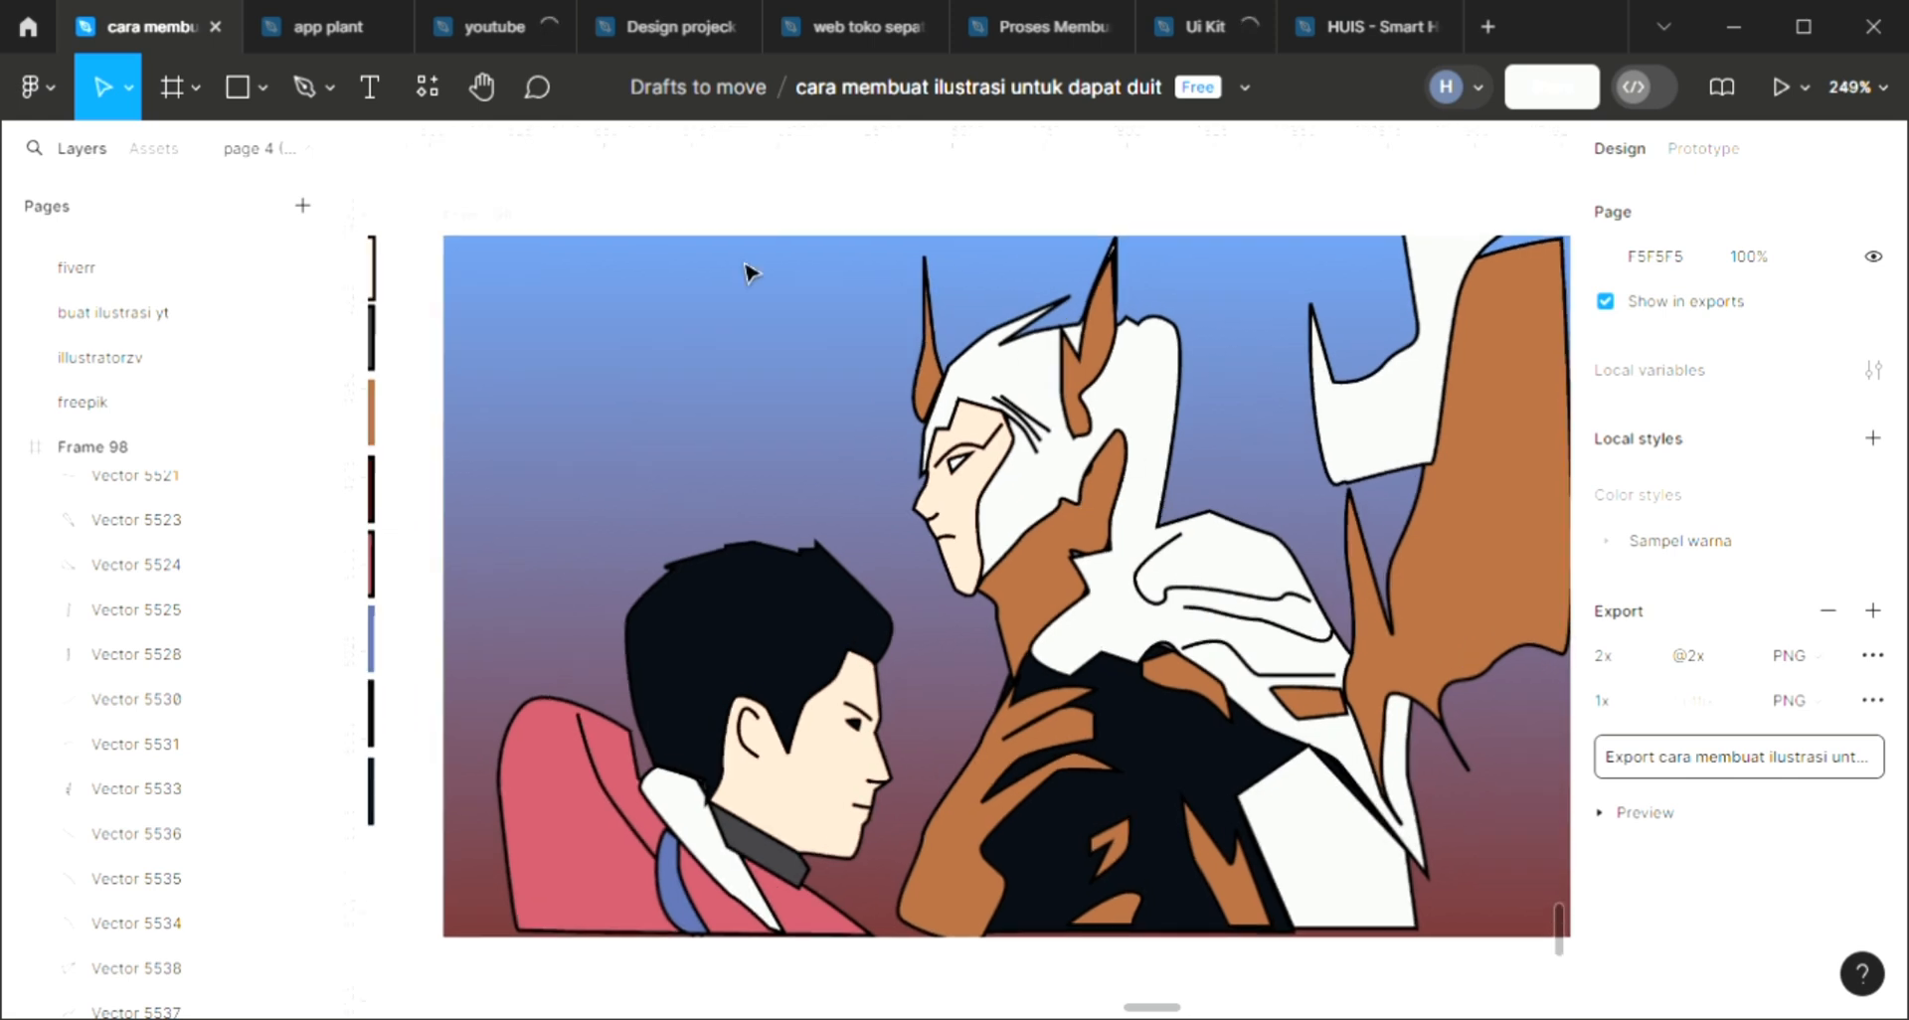
pyautogui.click(298, 75)
pyautogui.click(791, 576)
pyautogui.scroll(-1, 786, 572)
pyautogui.hscroll(1, 786, 572)
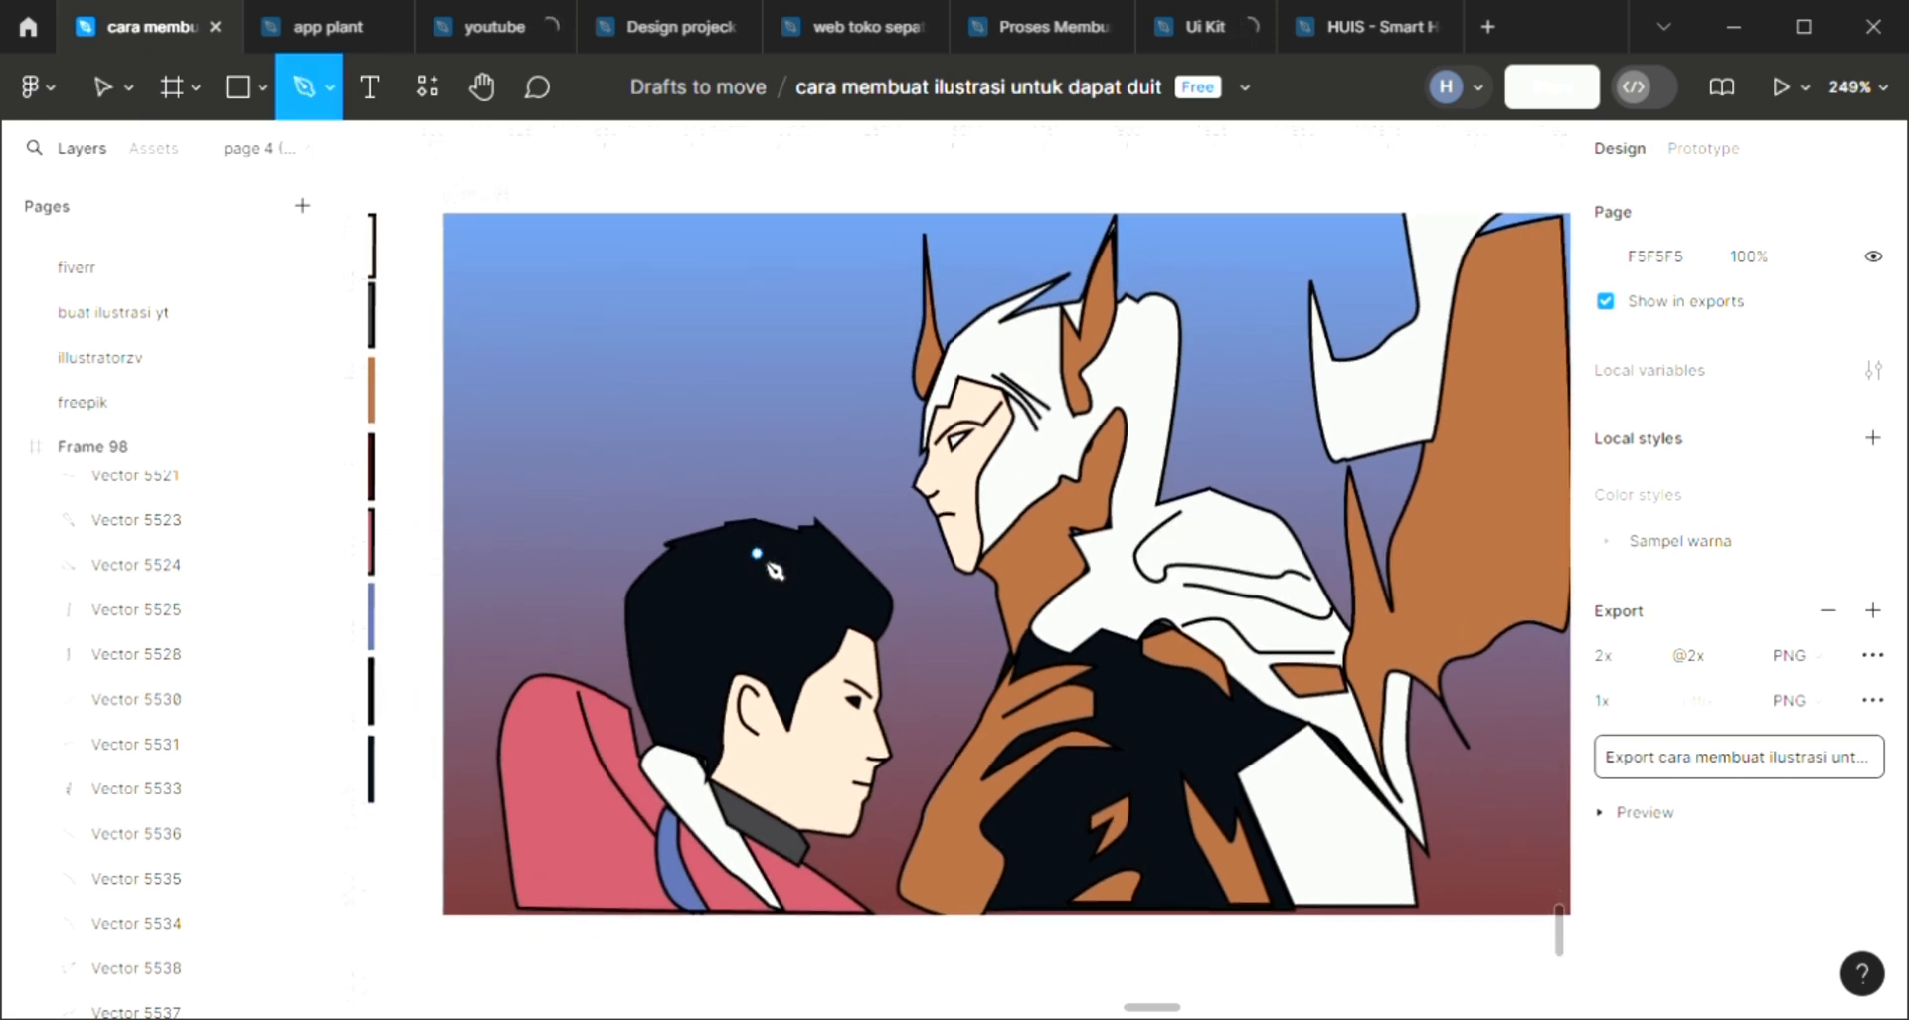
pyautogui.hscroll(3, 774, 569)
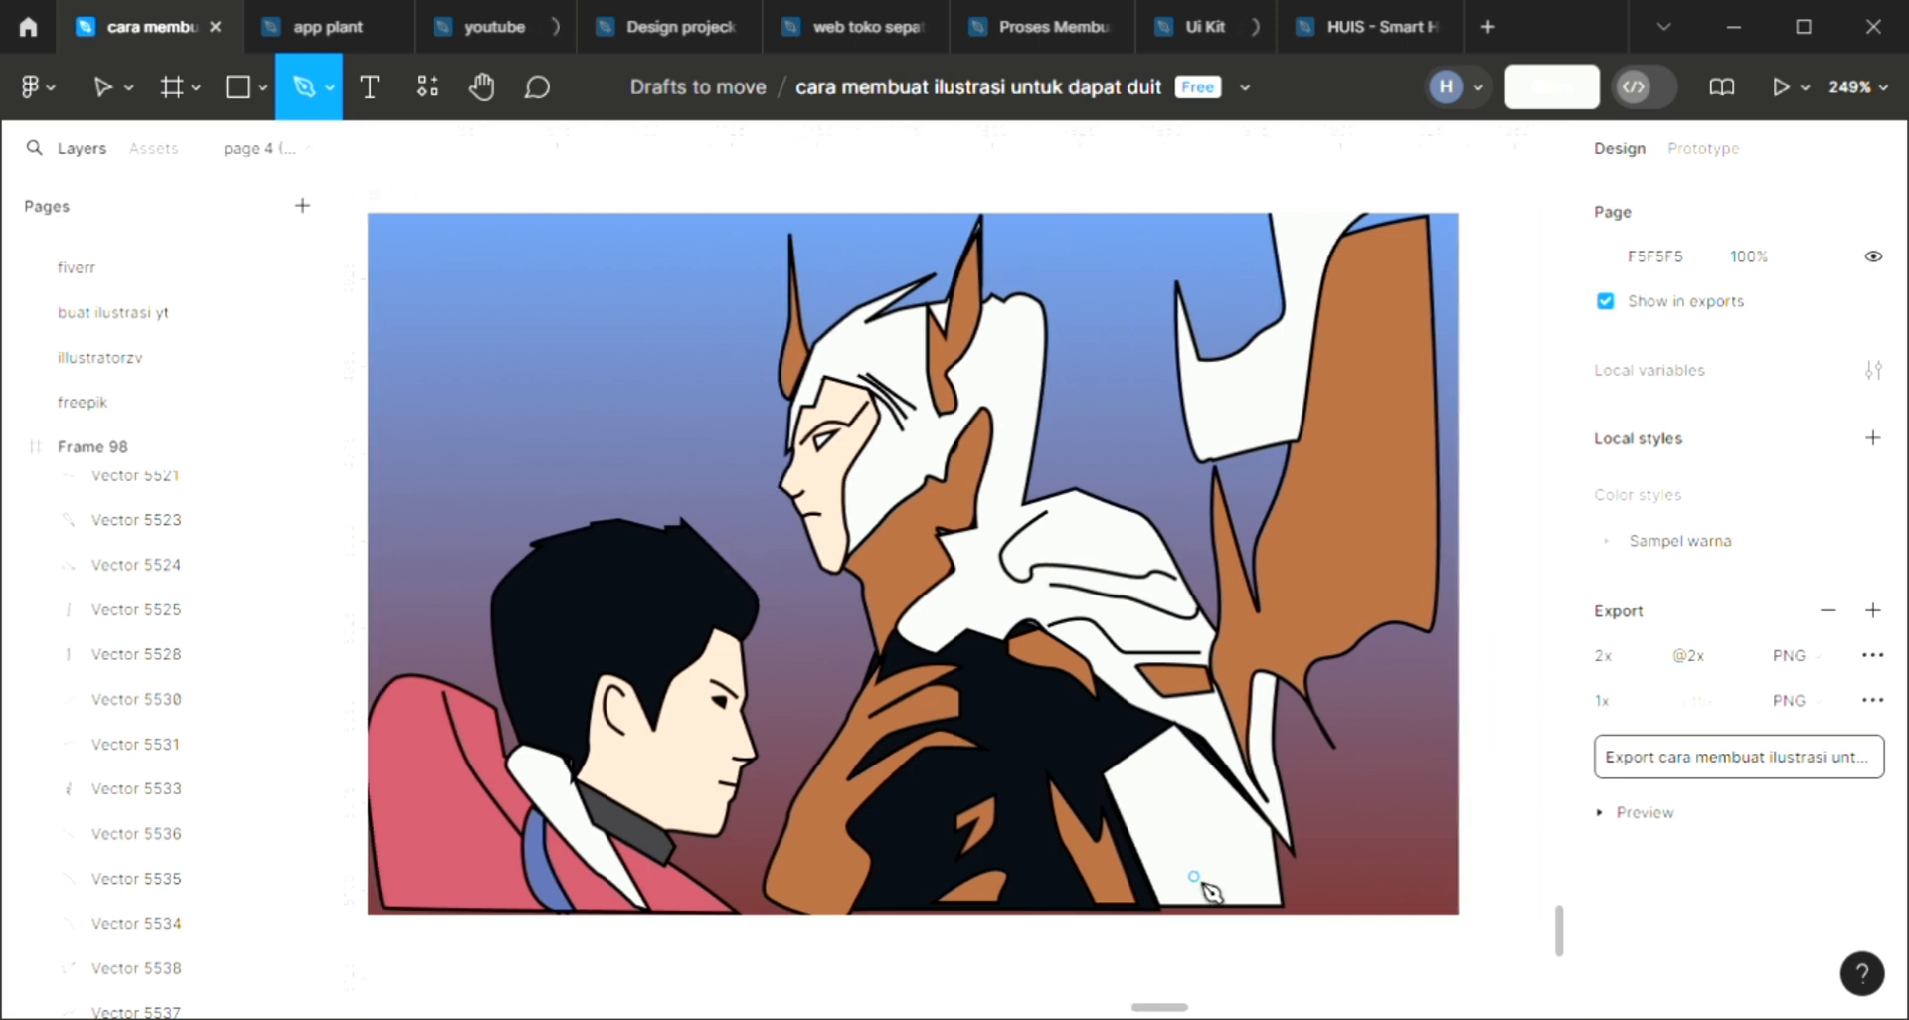
pyautogui.hscroll(-1, 1195, 739)
pyautogui.scroll(4, 989, 510)
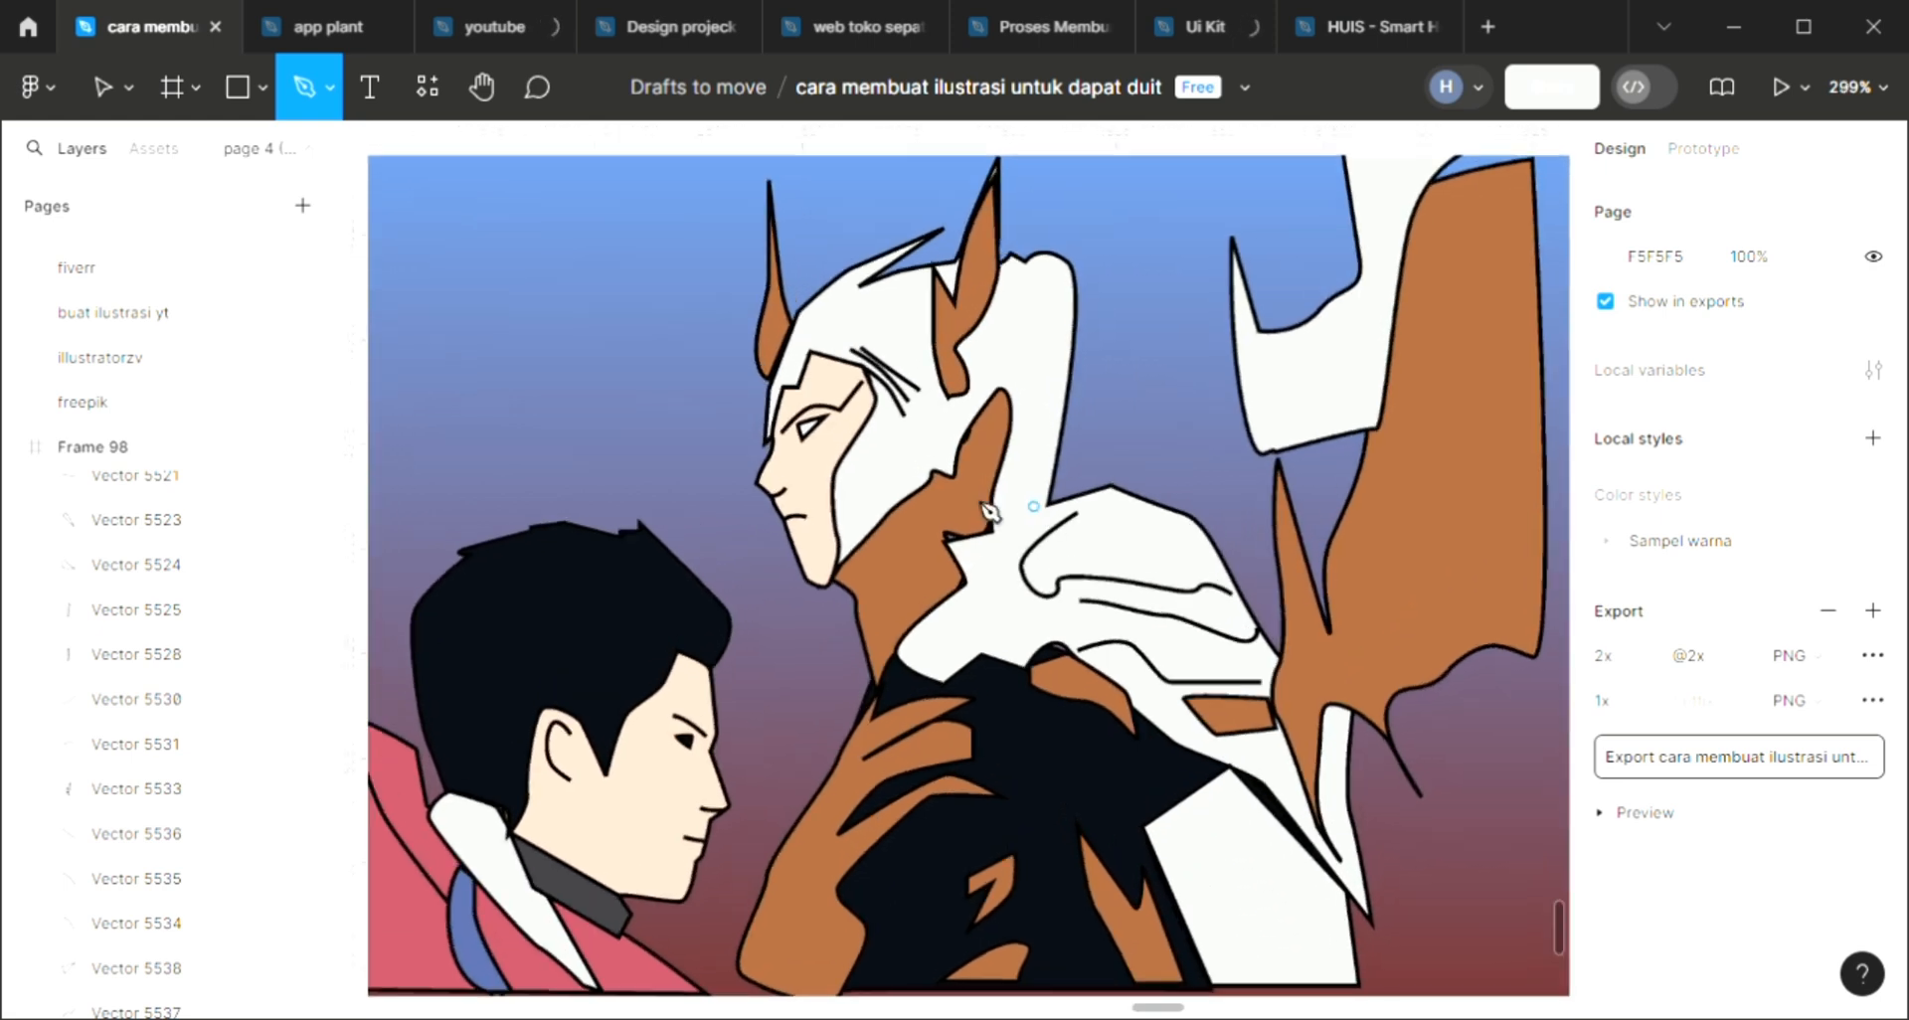
pyautogui.scroll(1, 990, 510)
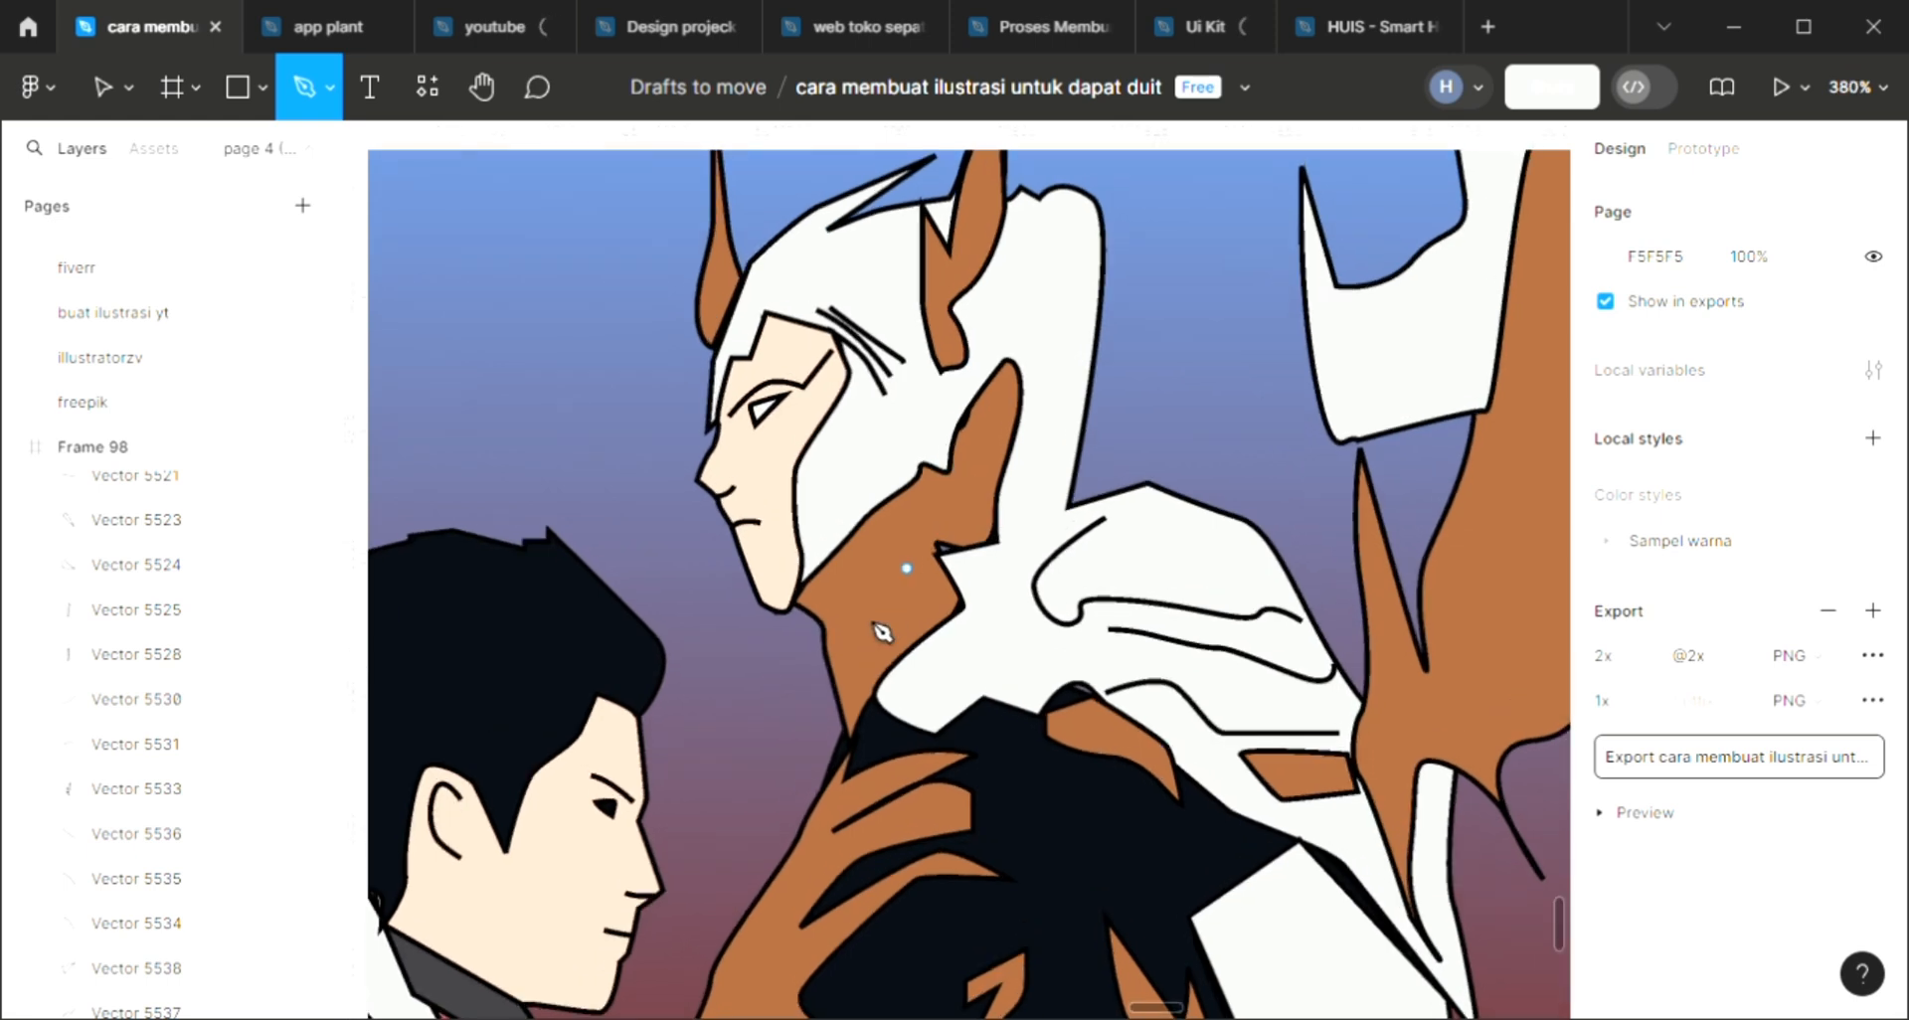
pyautogui.click(824, 642)
pyautogui.click(903, 531)
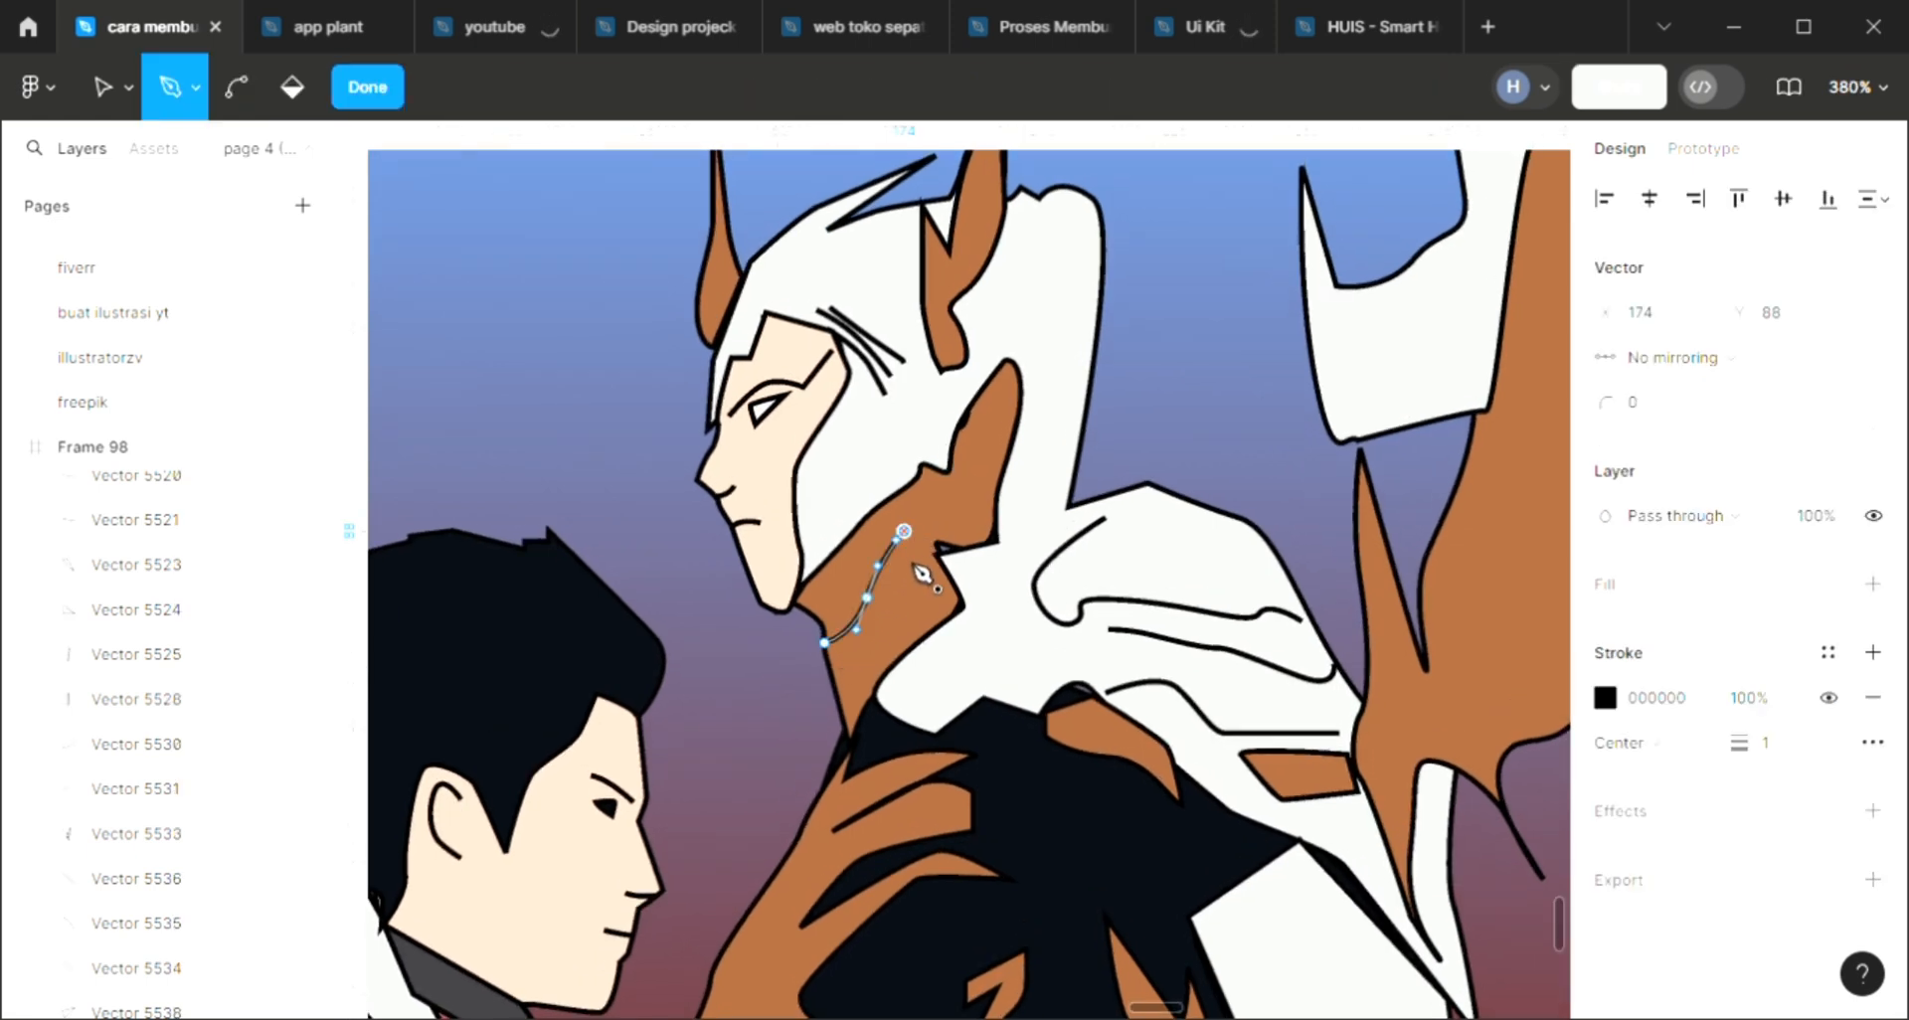
pyautogui.click(944, 598)
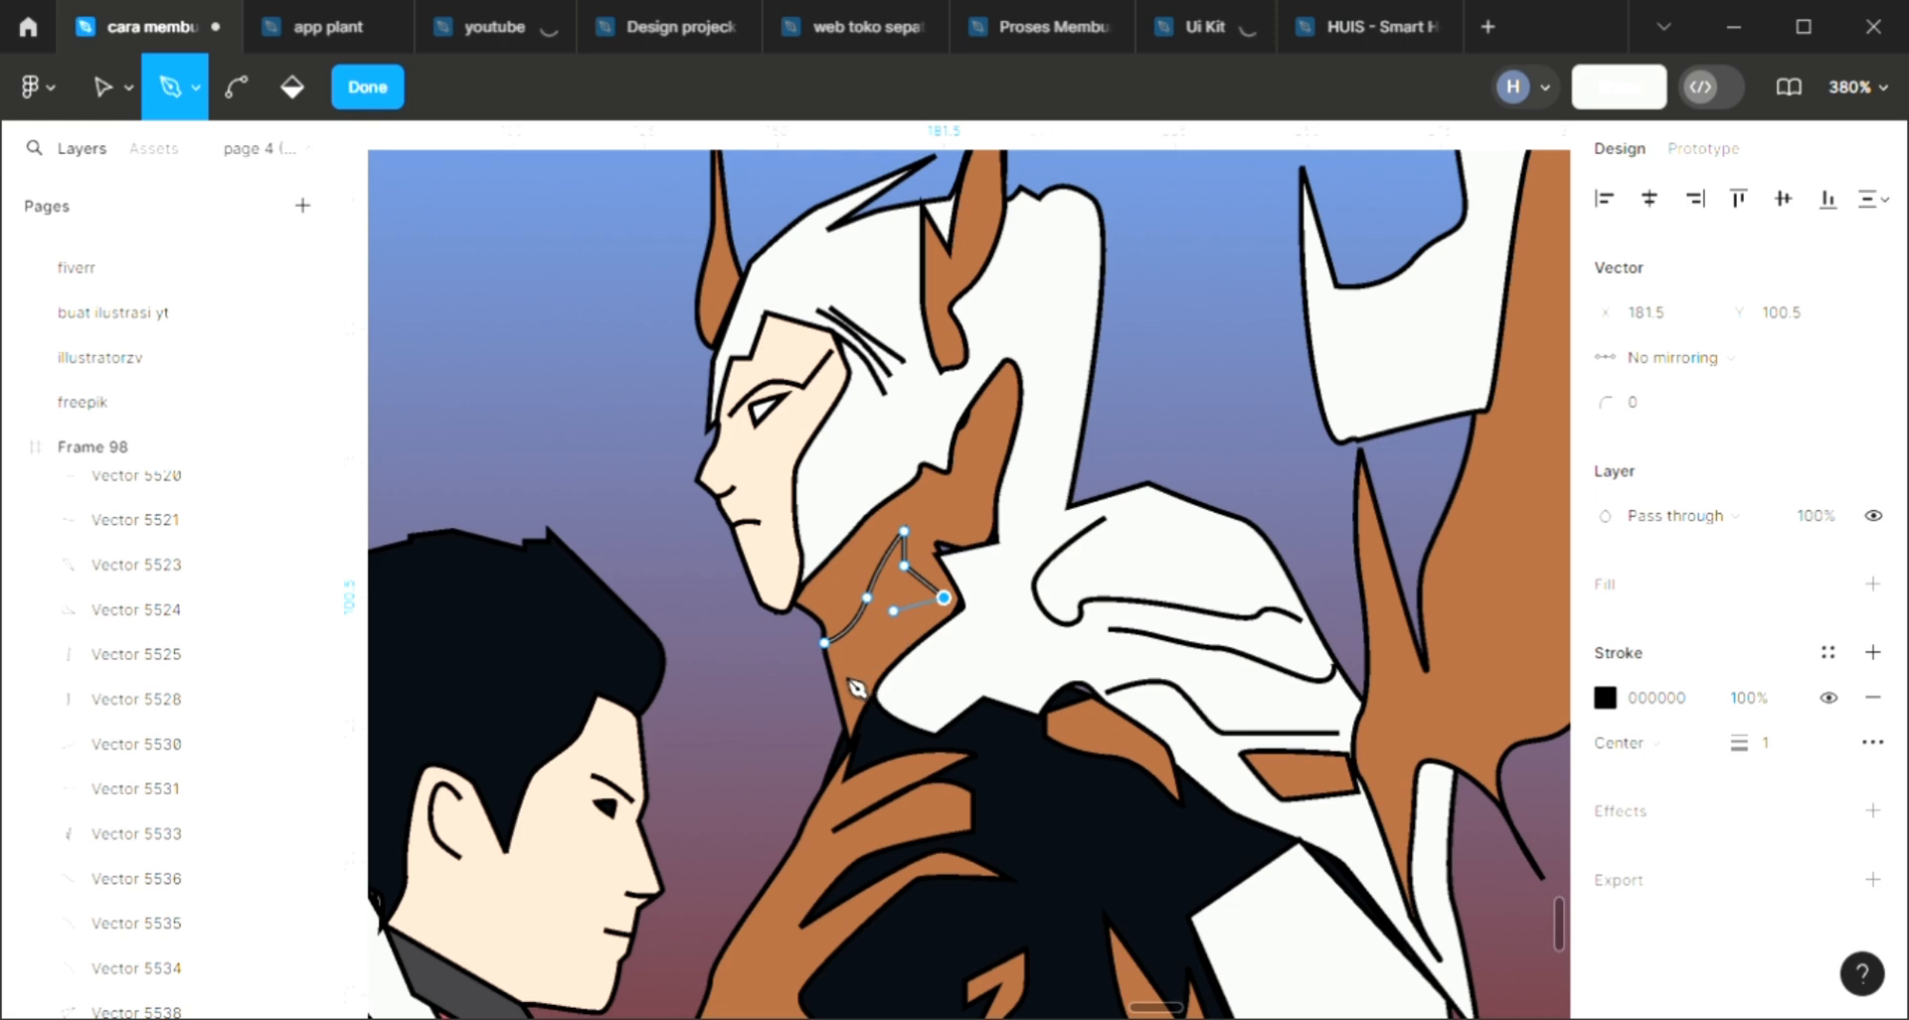
pyautogui.moveTo(824, 643); pyautogui.dragTo(925, 663)
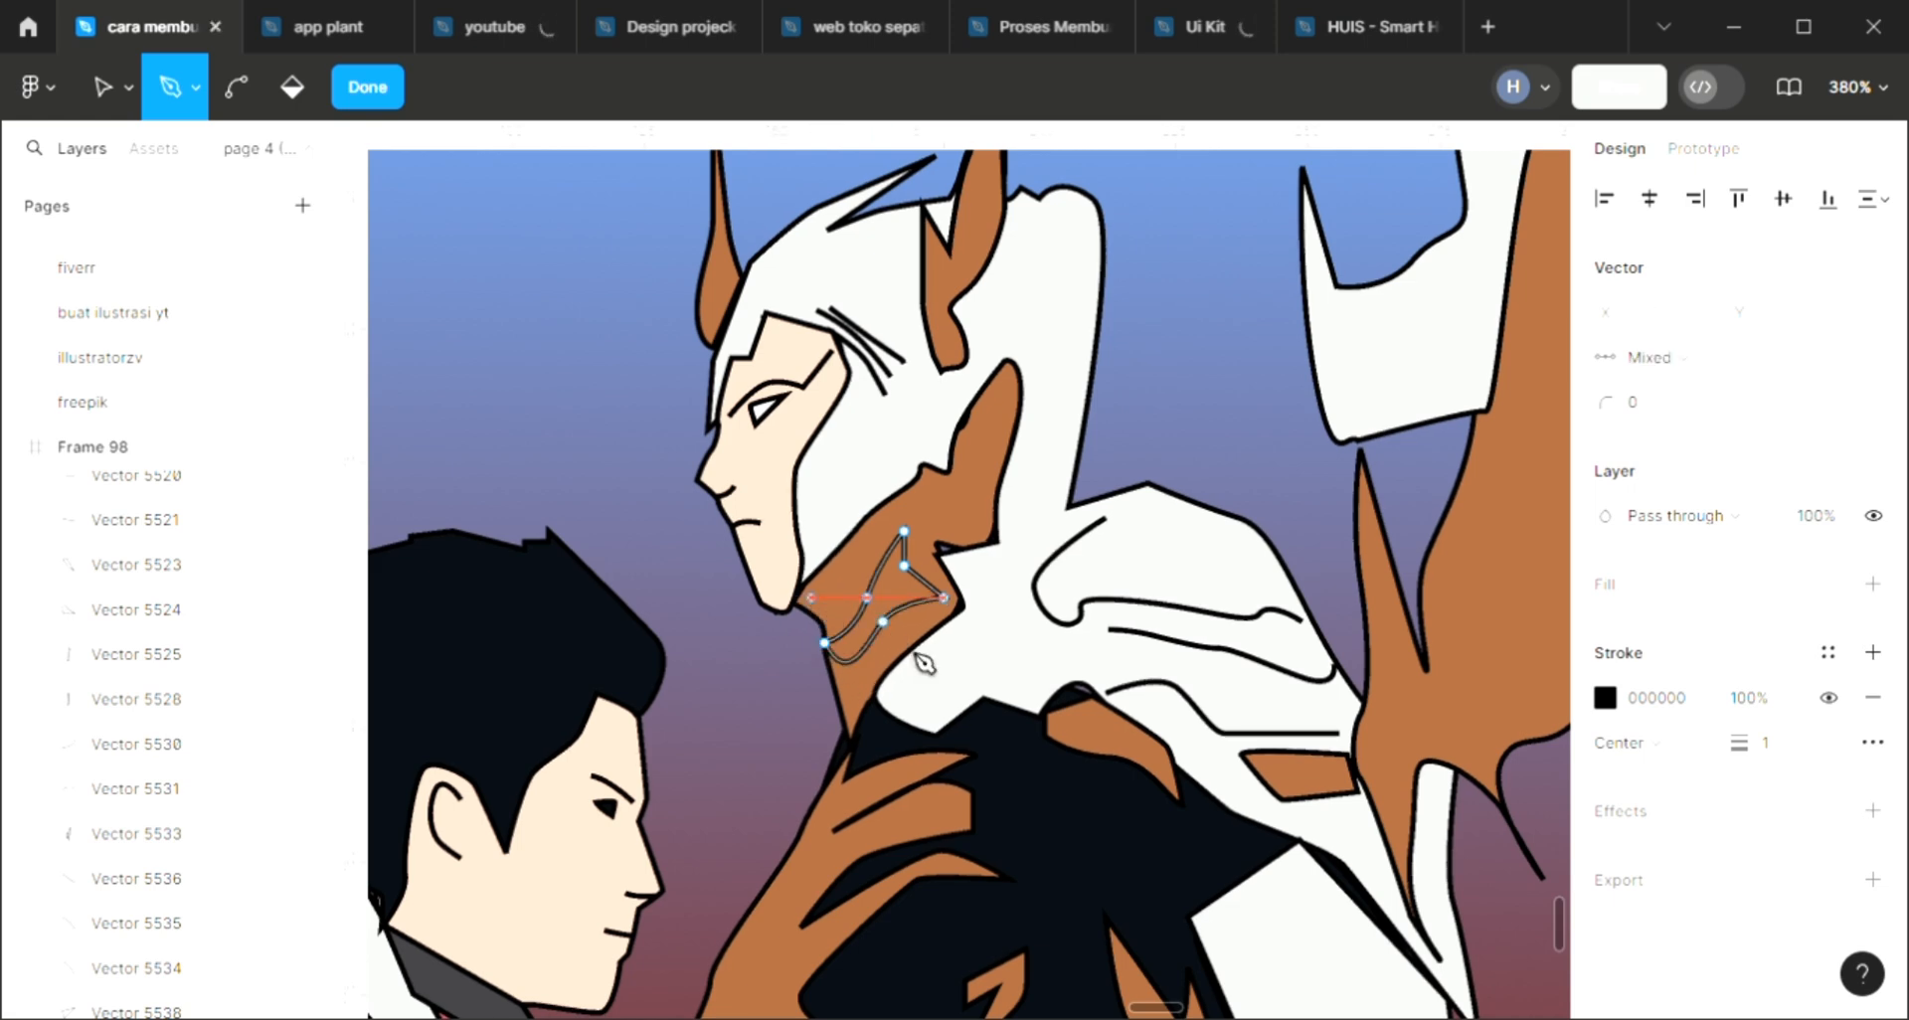
pyautogui.press('Escape')
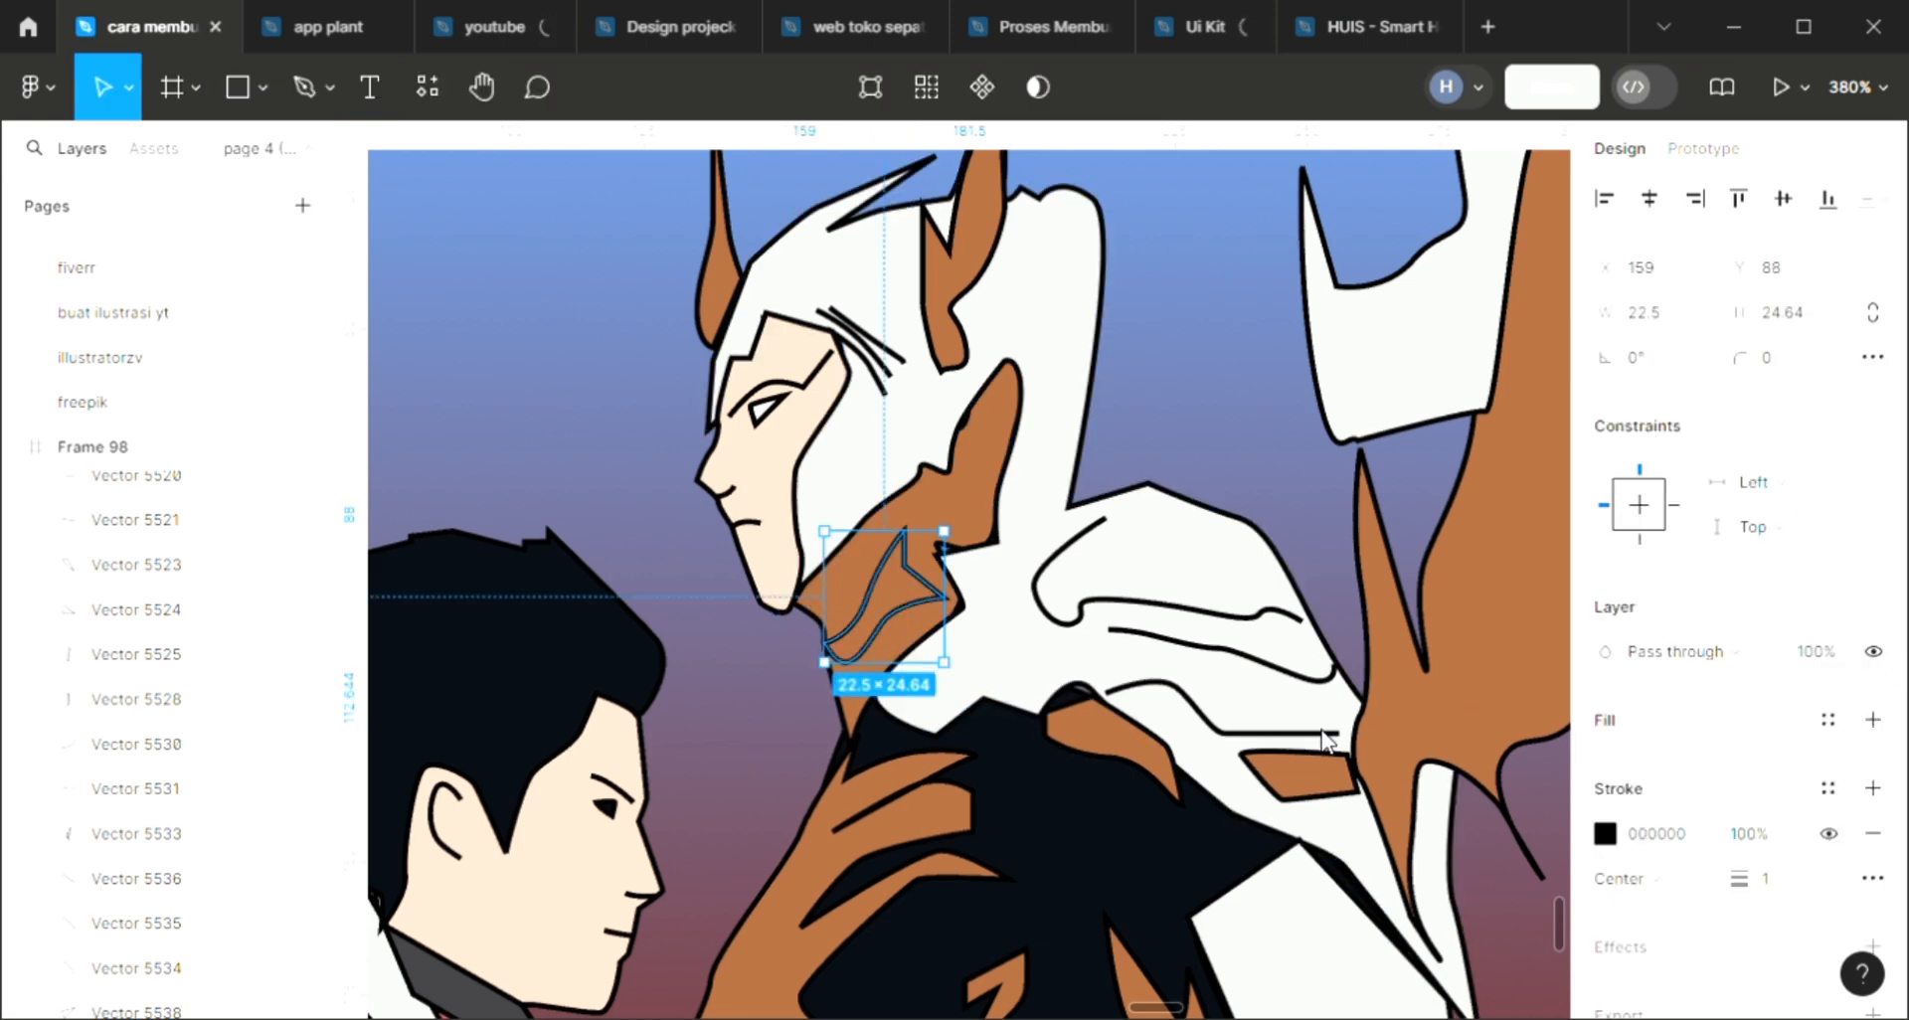
# Add a fill to the neck shape and colour it near-black, 090D14, sampled from the warrior's dark torso
pyautogui.press('i')
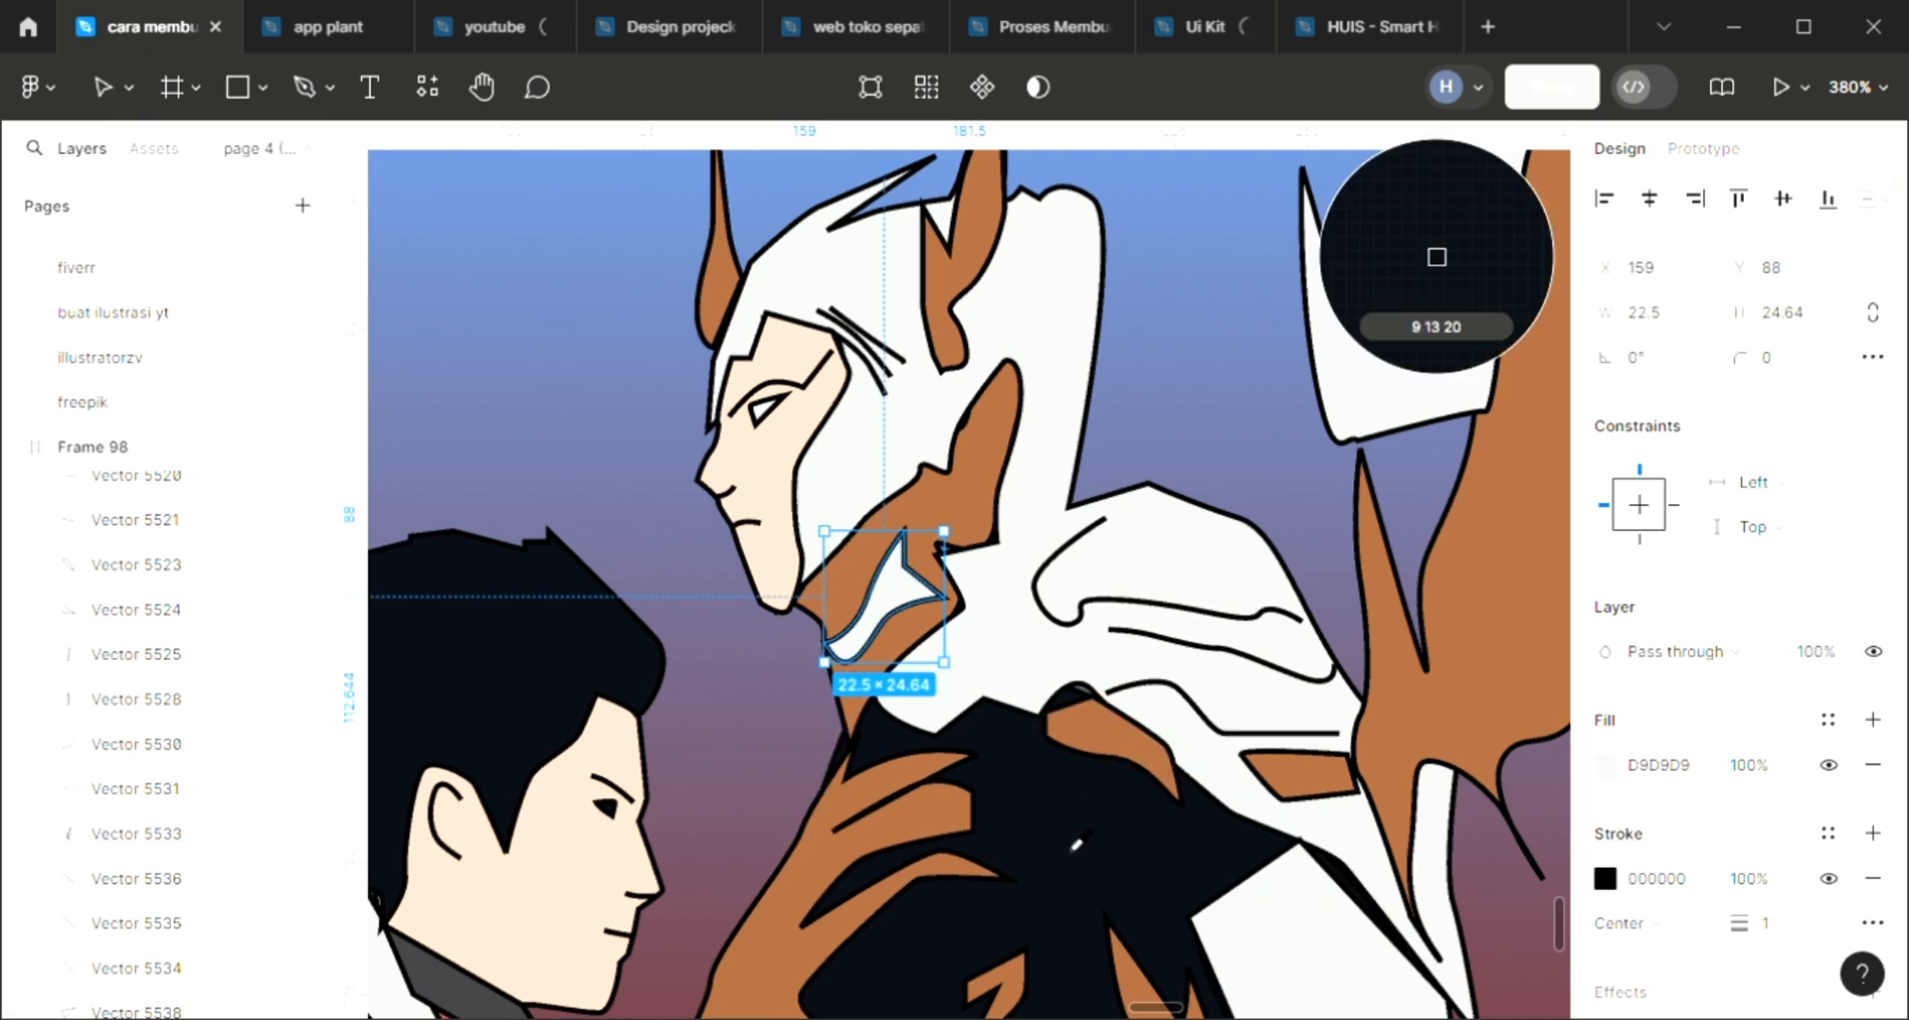
pyautogui.click(1075, 845)
pyautogui.scroll(-5, 1062, 798)
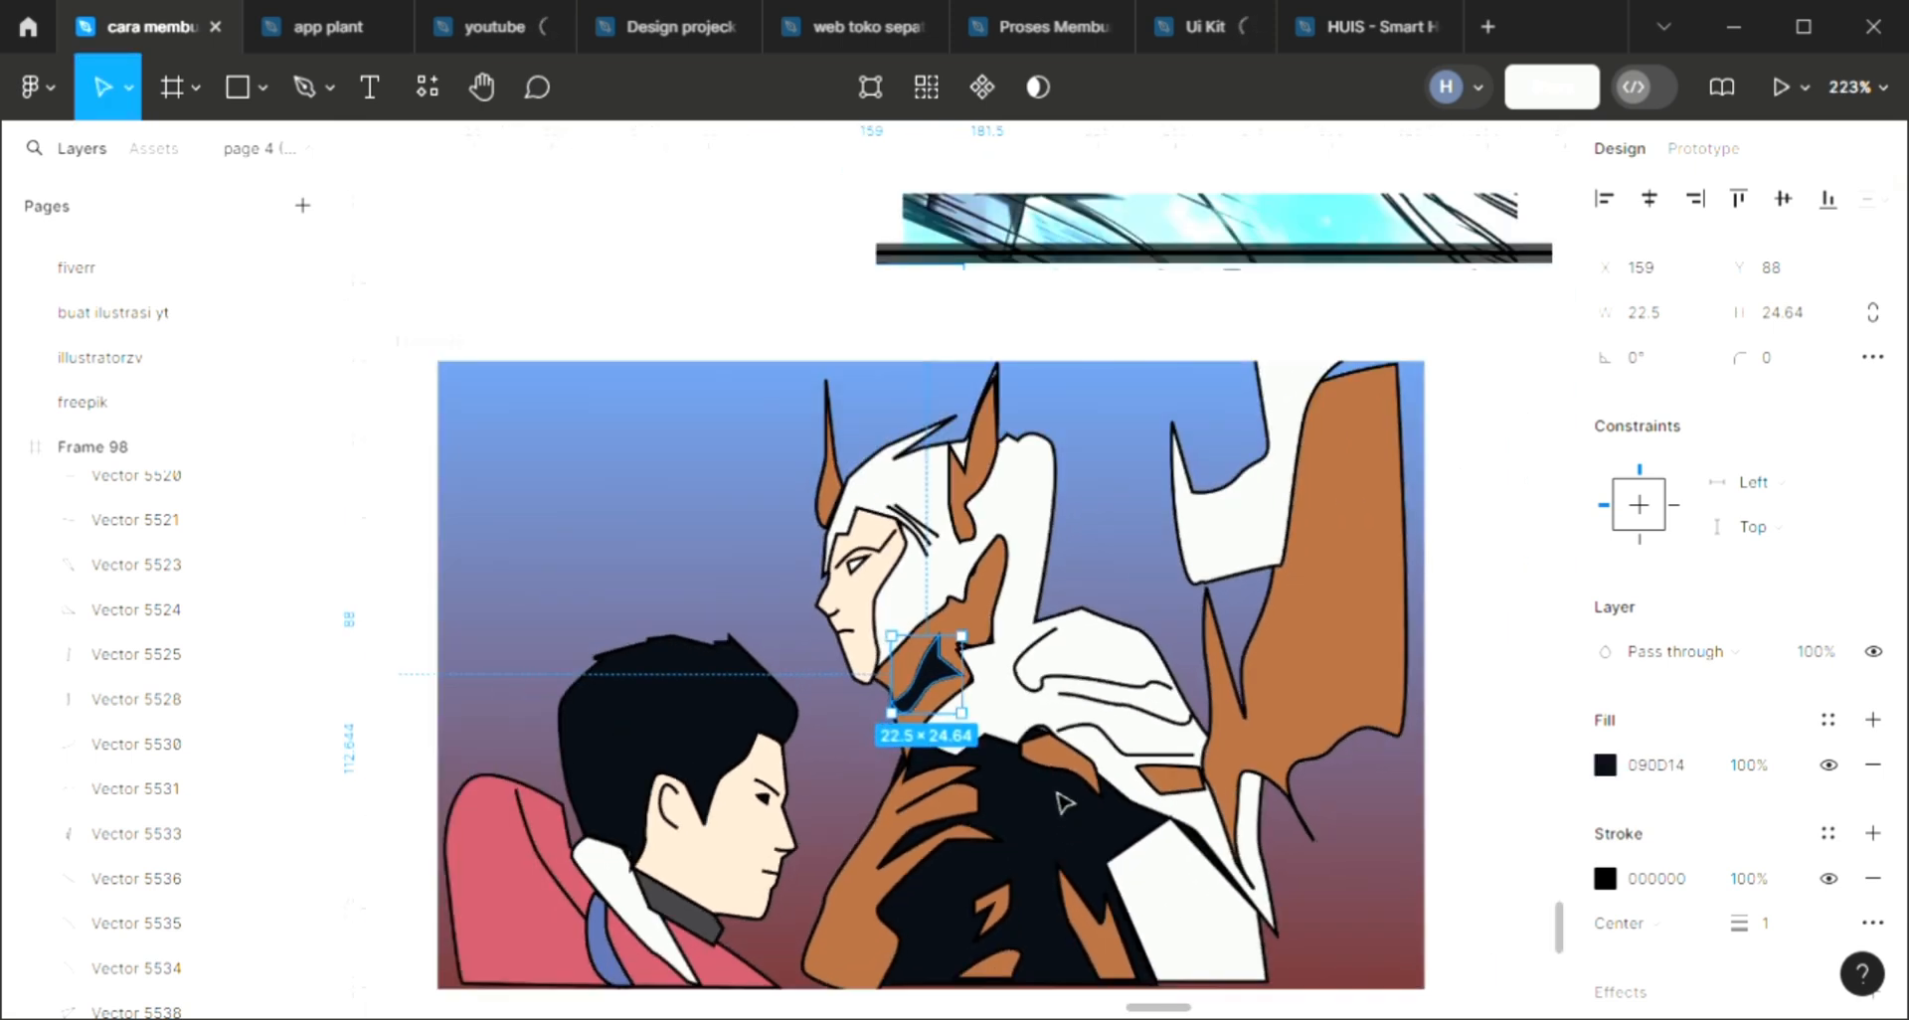
pyautogui.scroll(-3, 1054, 805)
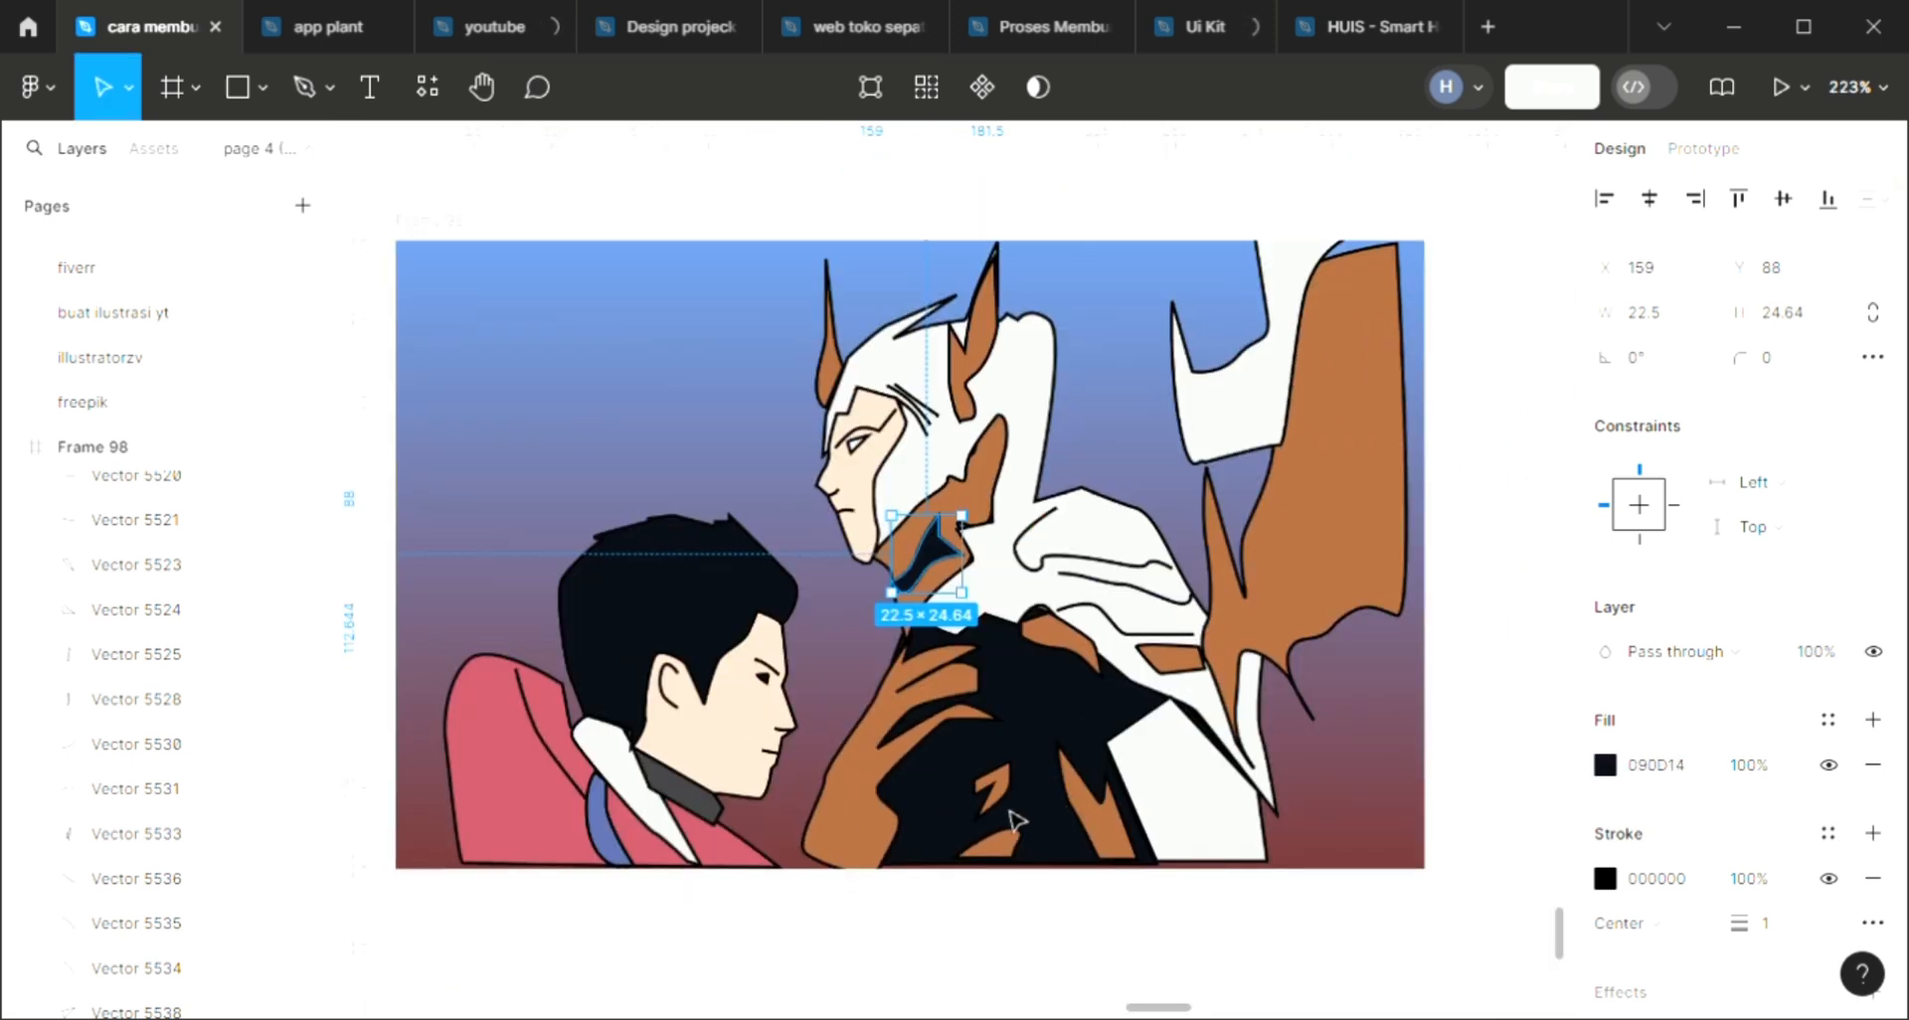
pyautogui.press('Escape')
pyautogui.click(298, 84)
pyautogui.scroll(3, 890, 766)
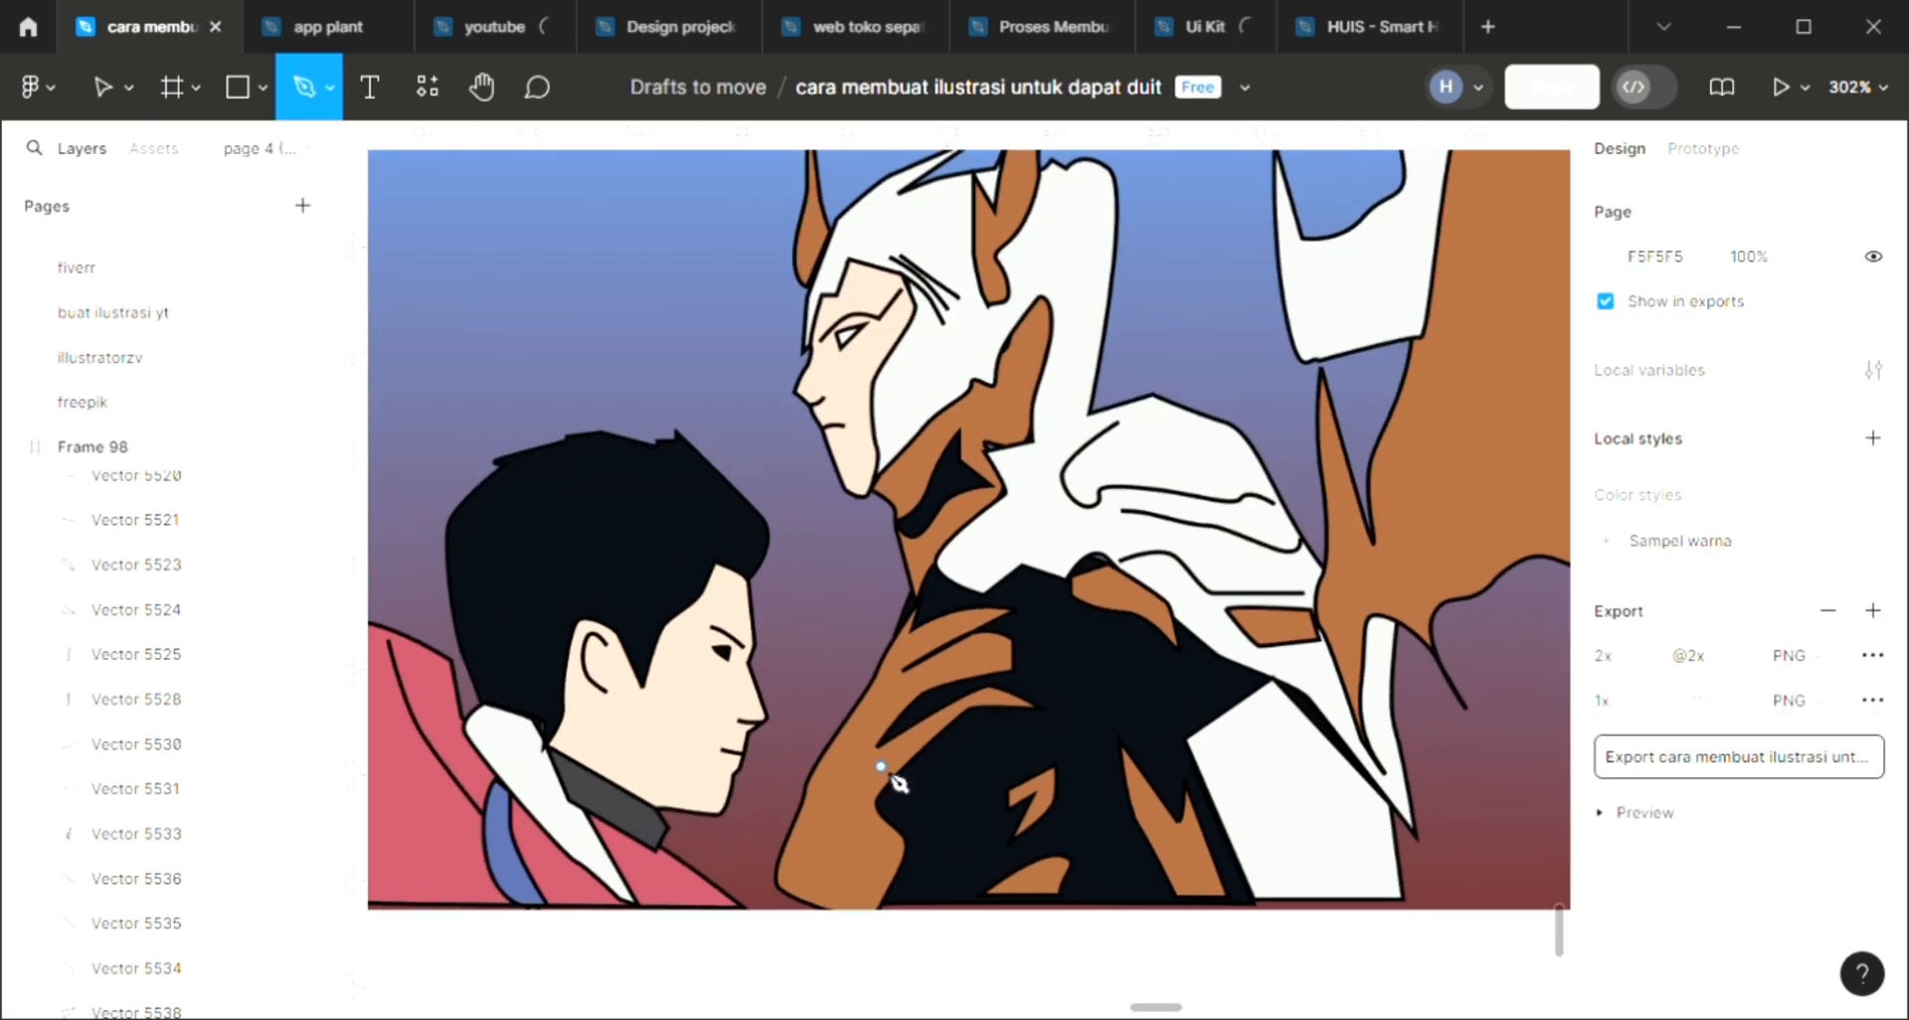
pyautogui.scroll(1, 895, 780)
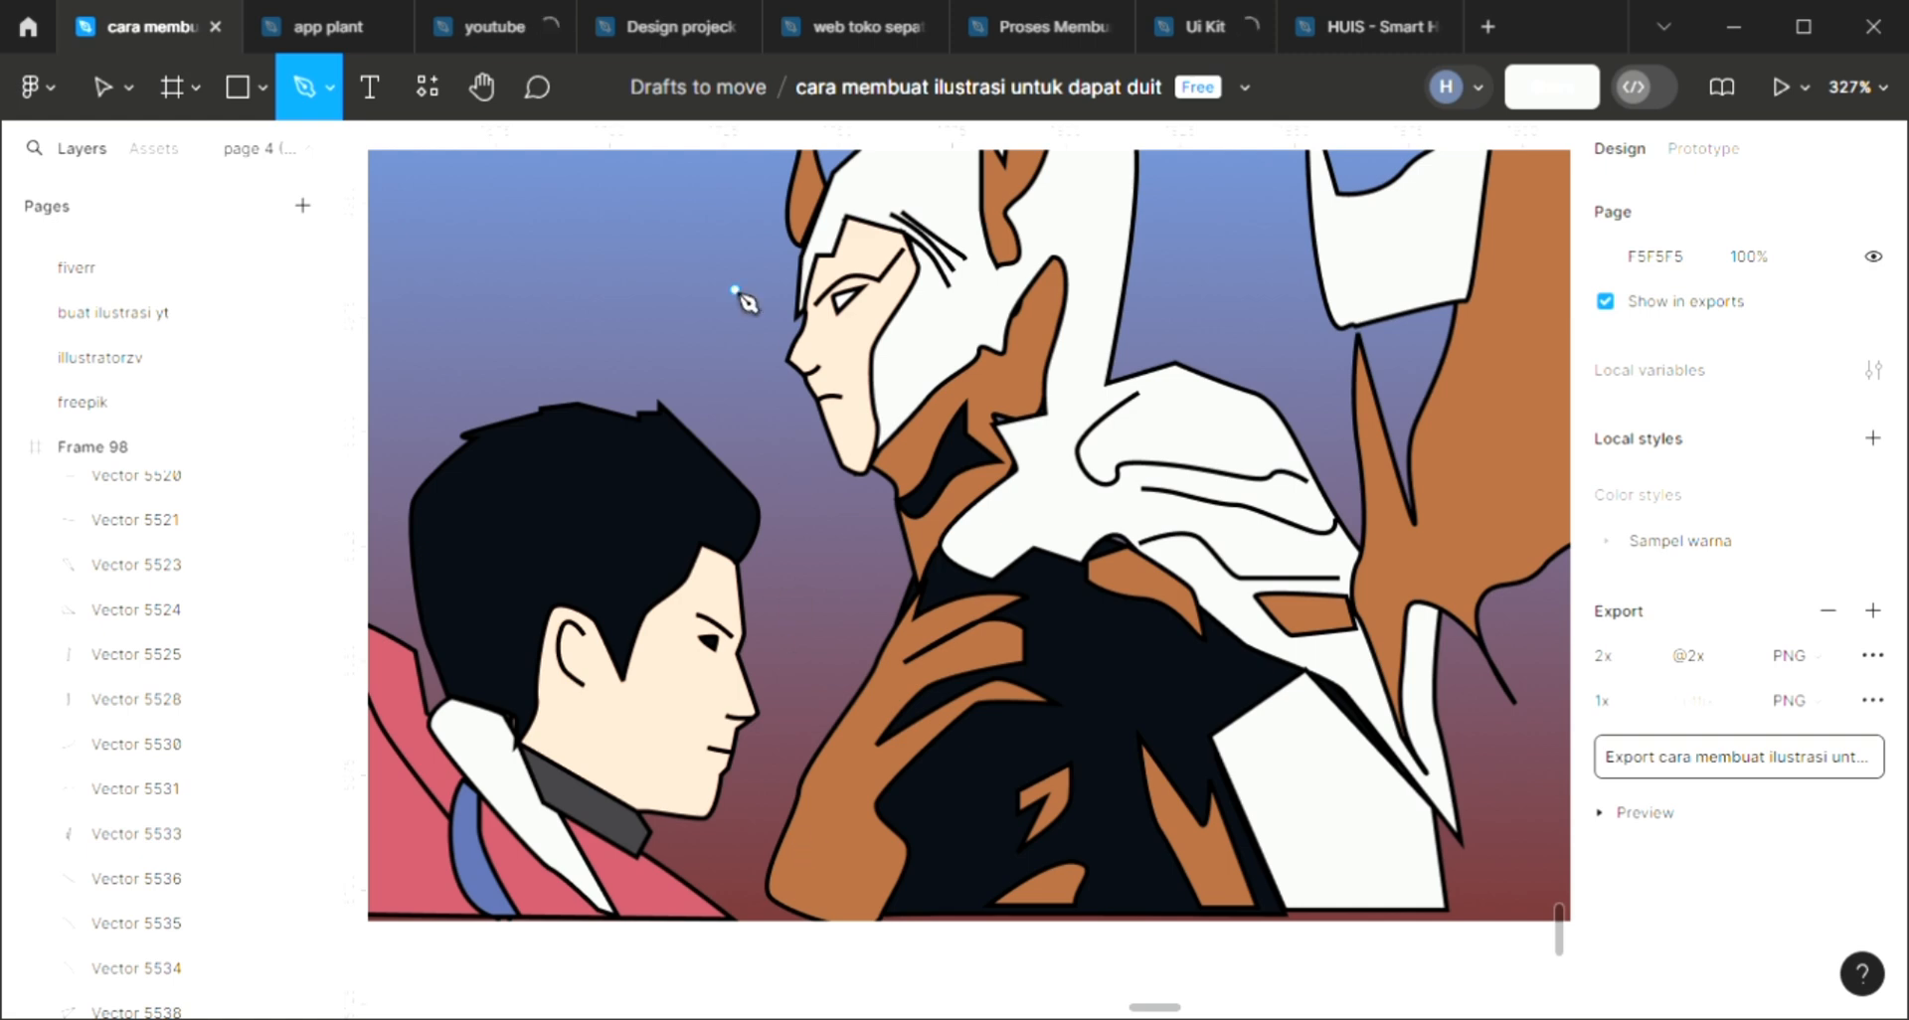
pyautogui.scroll(-4, 554, 273)
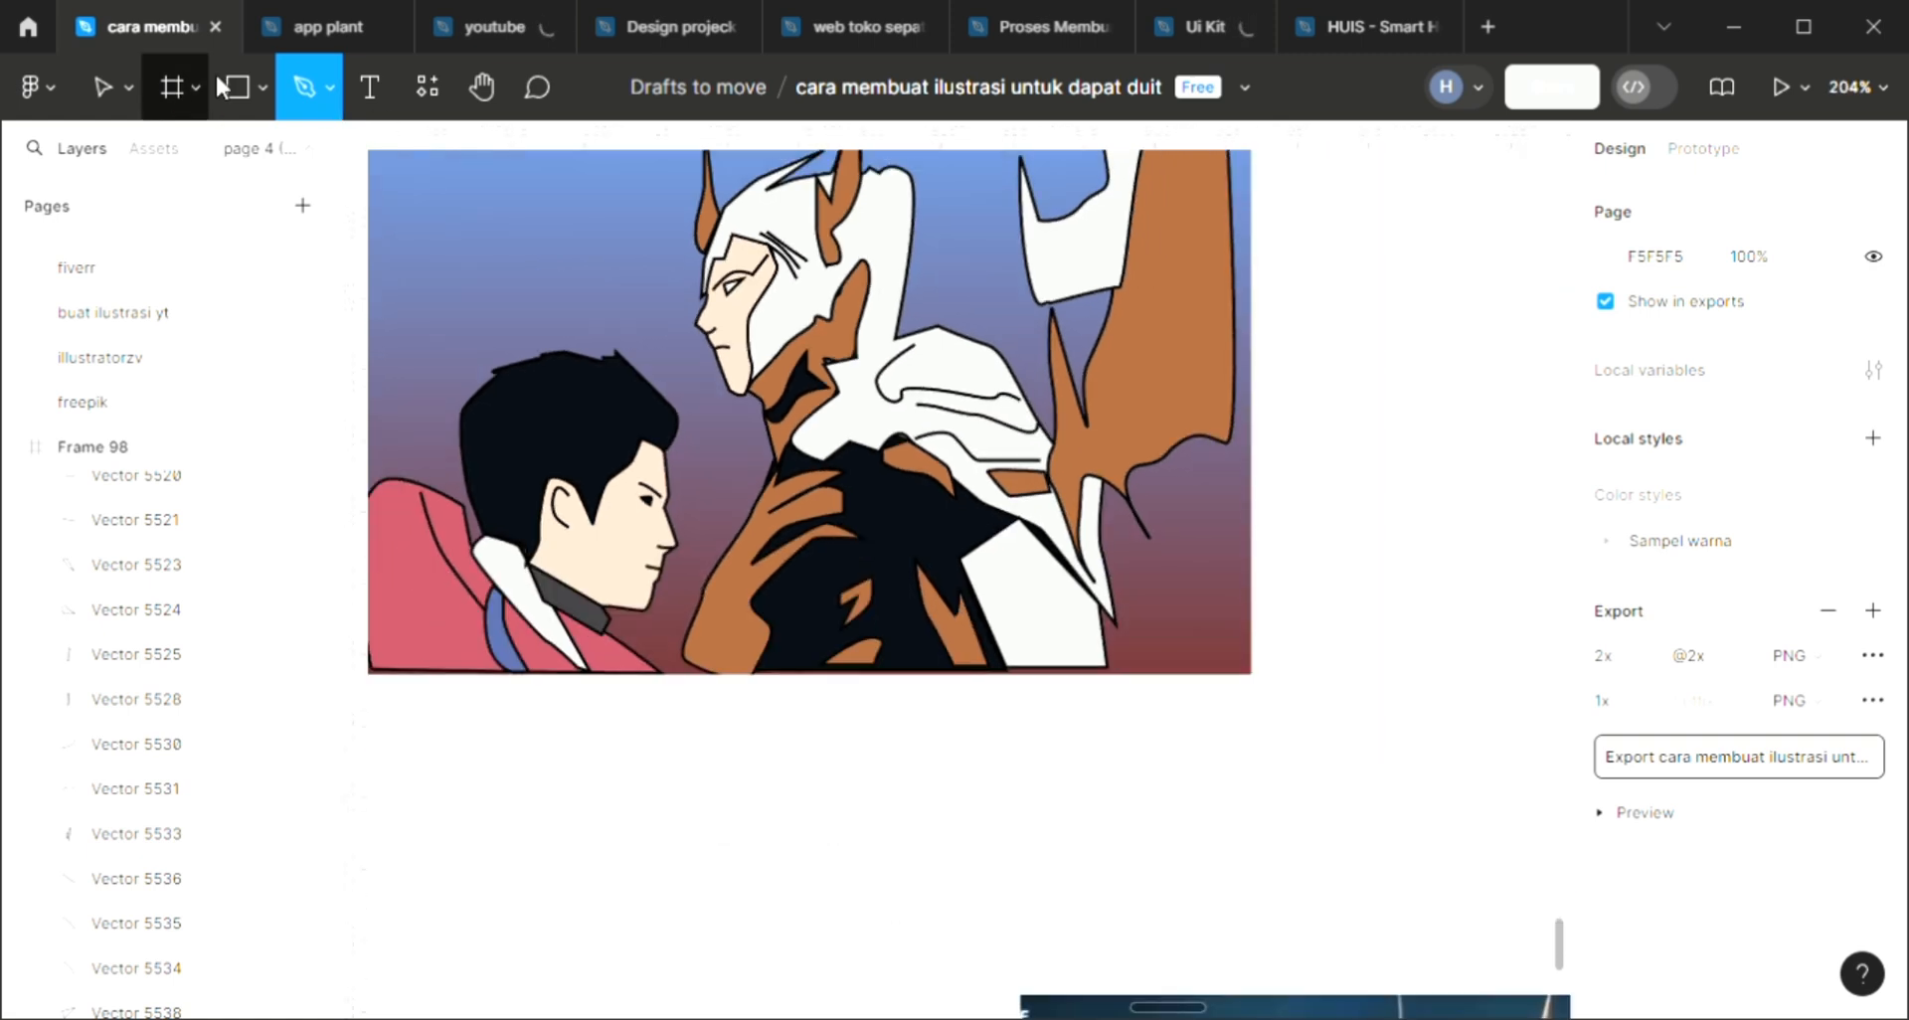
# Recolour the warrior's brown hand with D9D9D9, sampled from the white cape panel
pyautogui.click(110, 72)
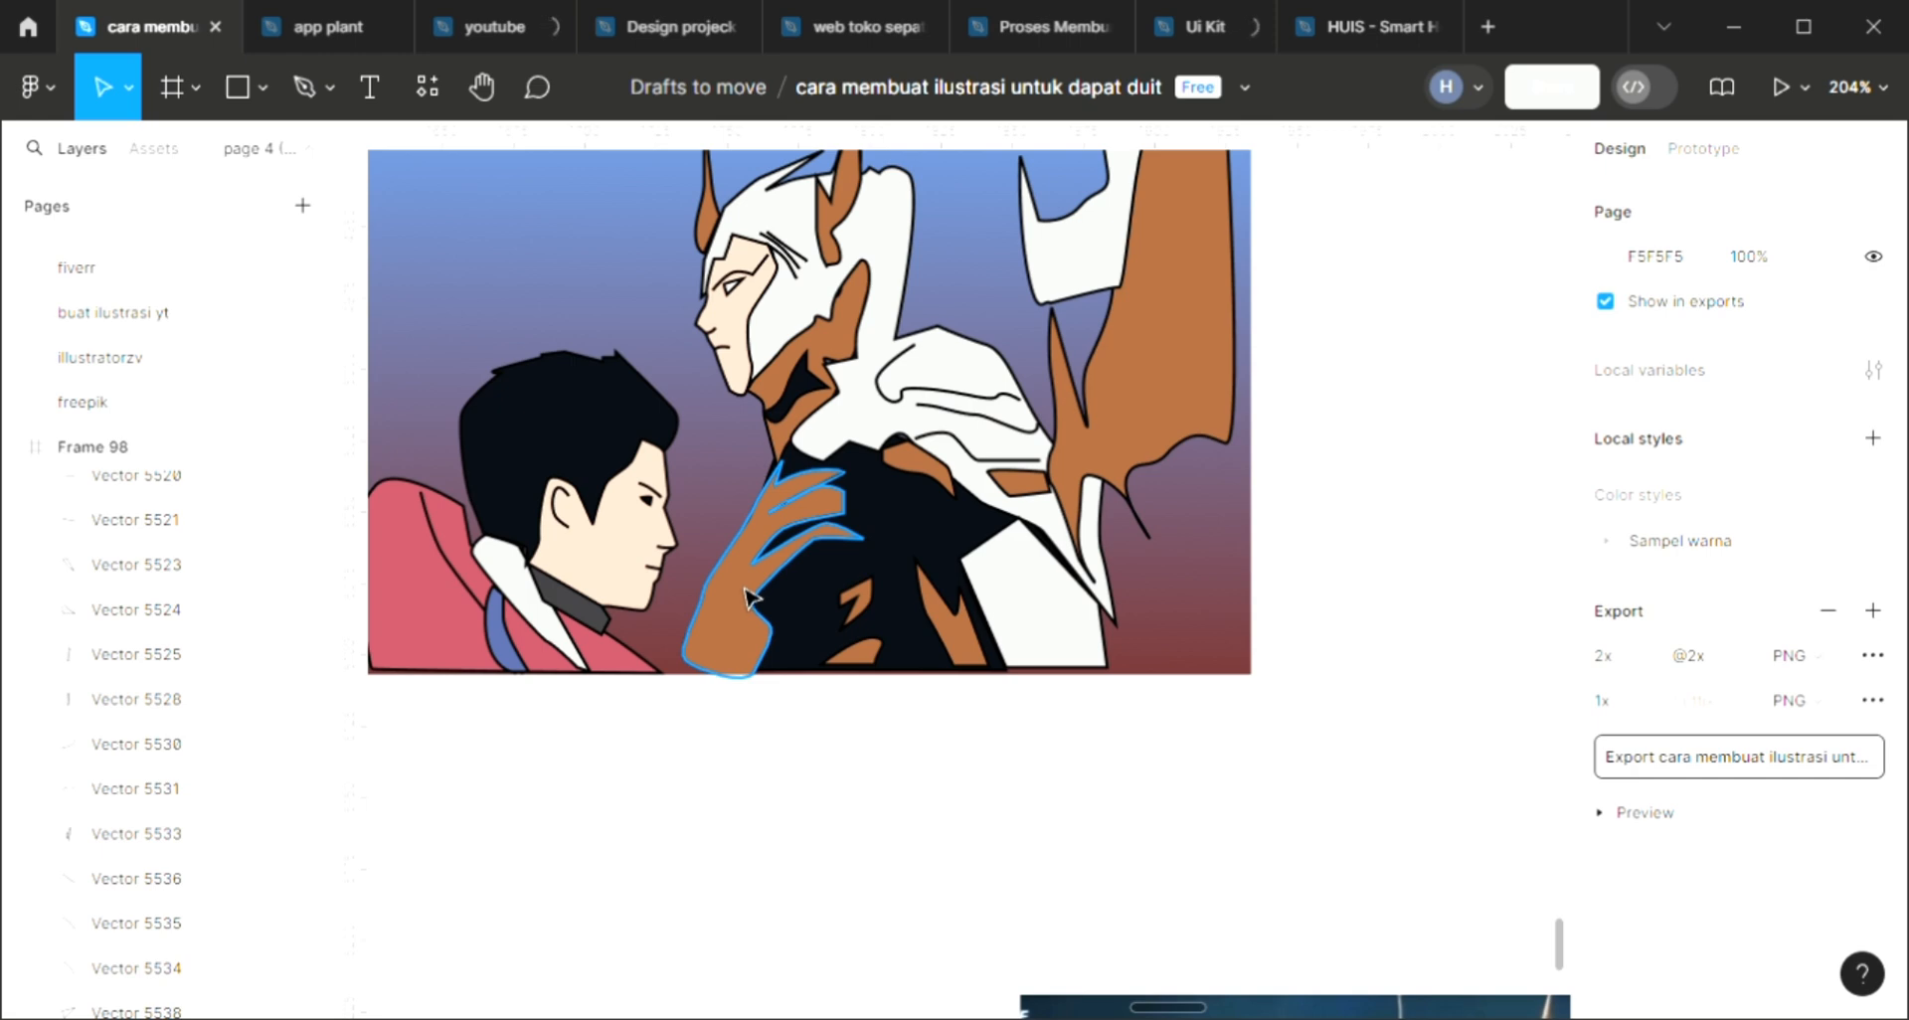
pyautogui.click(748, 596)
pyautogui.press('i')
pyautogui.click(1064, 773)
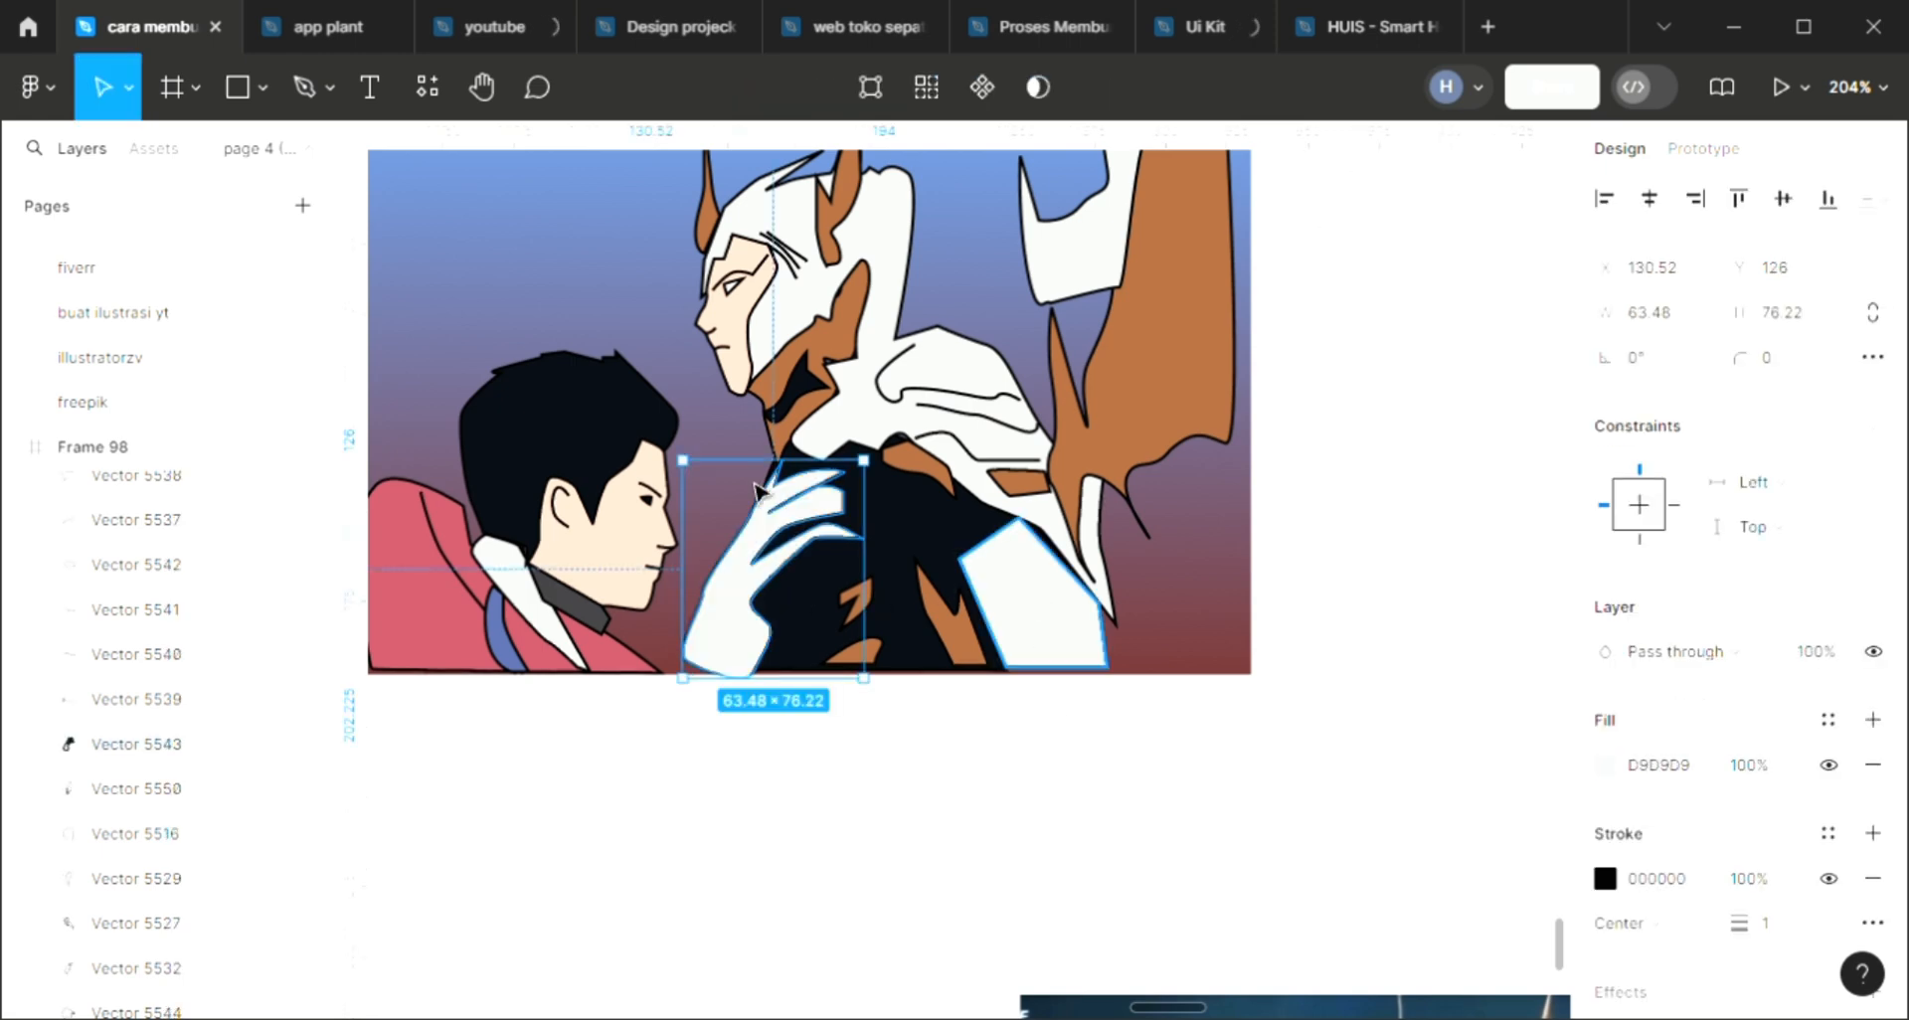
pyautogui.press('Escape')
# Draw a long, closed wavy strip down the warrior's brown wing, tapering to its lower spike, with the Pen tool
pyautogui.click(303, 87)
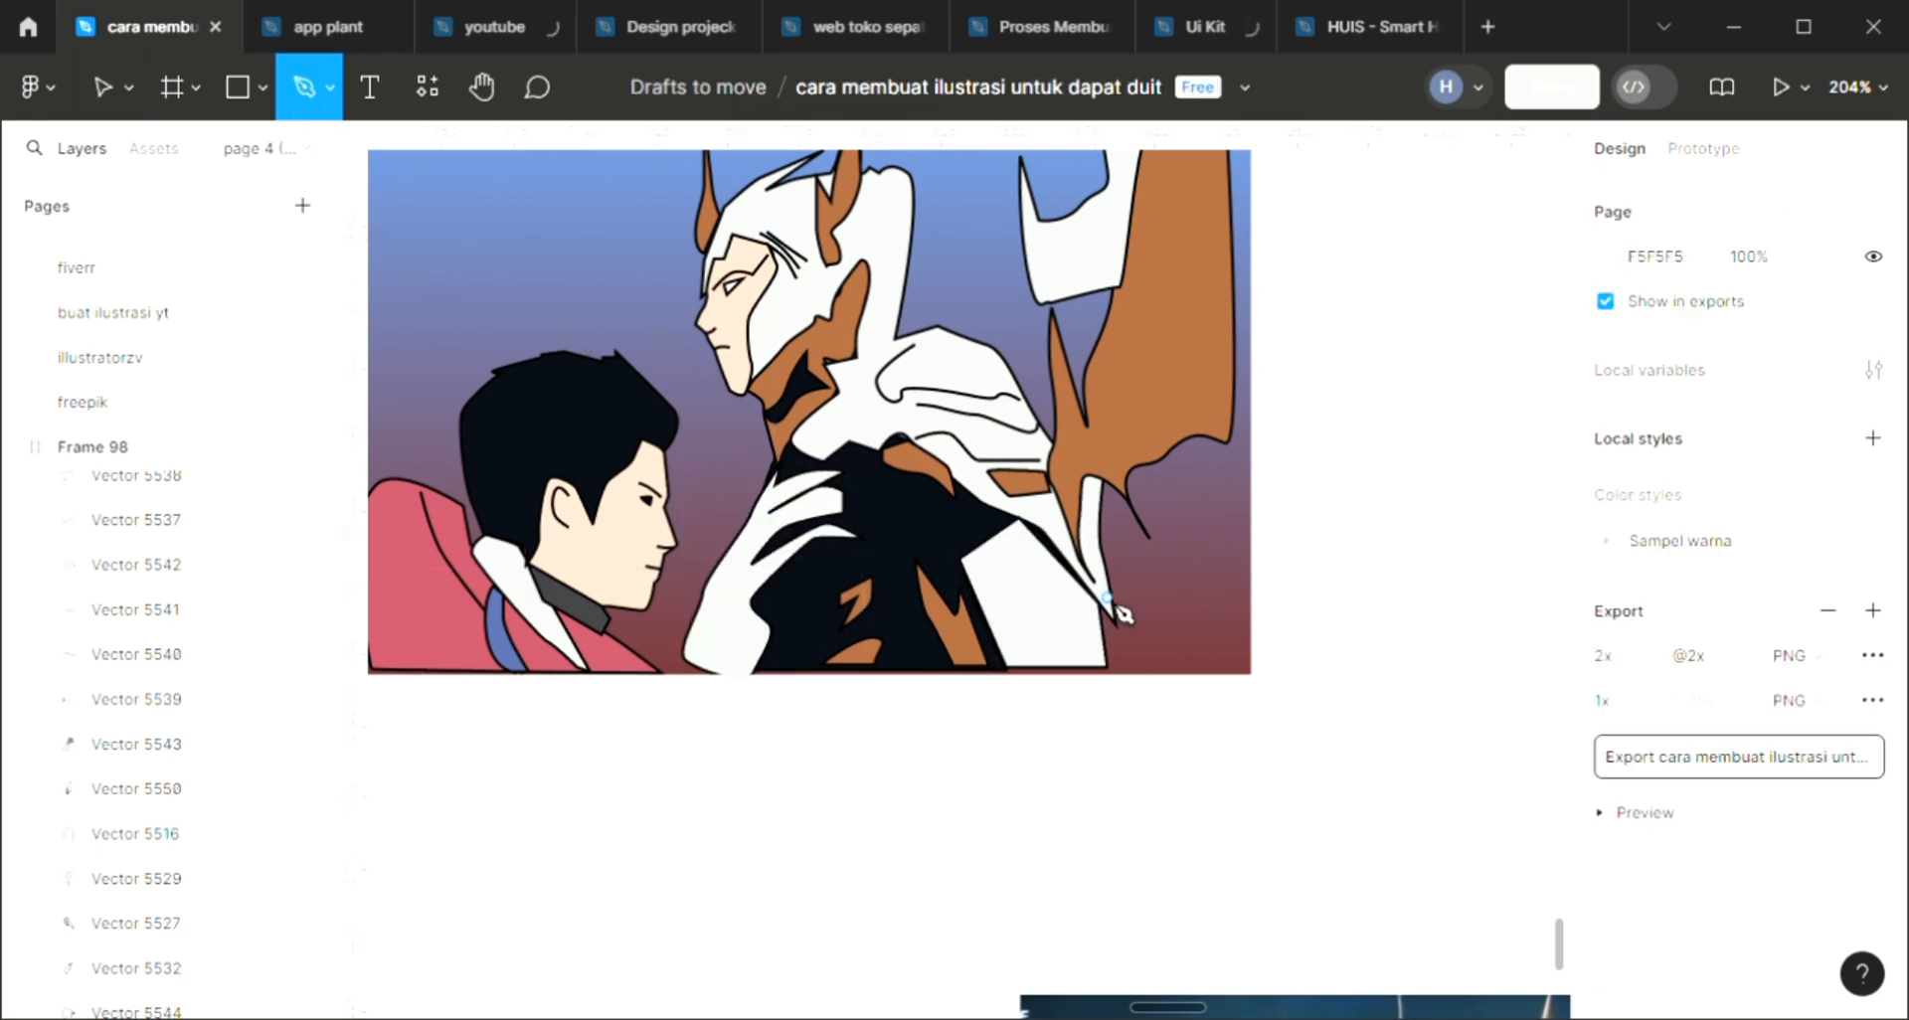
pyautogui.scroll(5, 1123, 613)
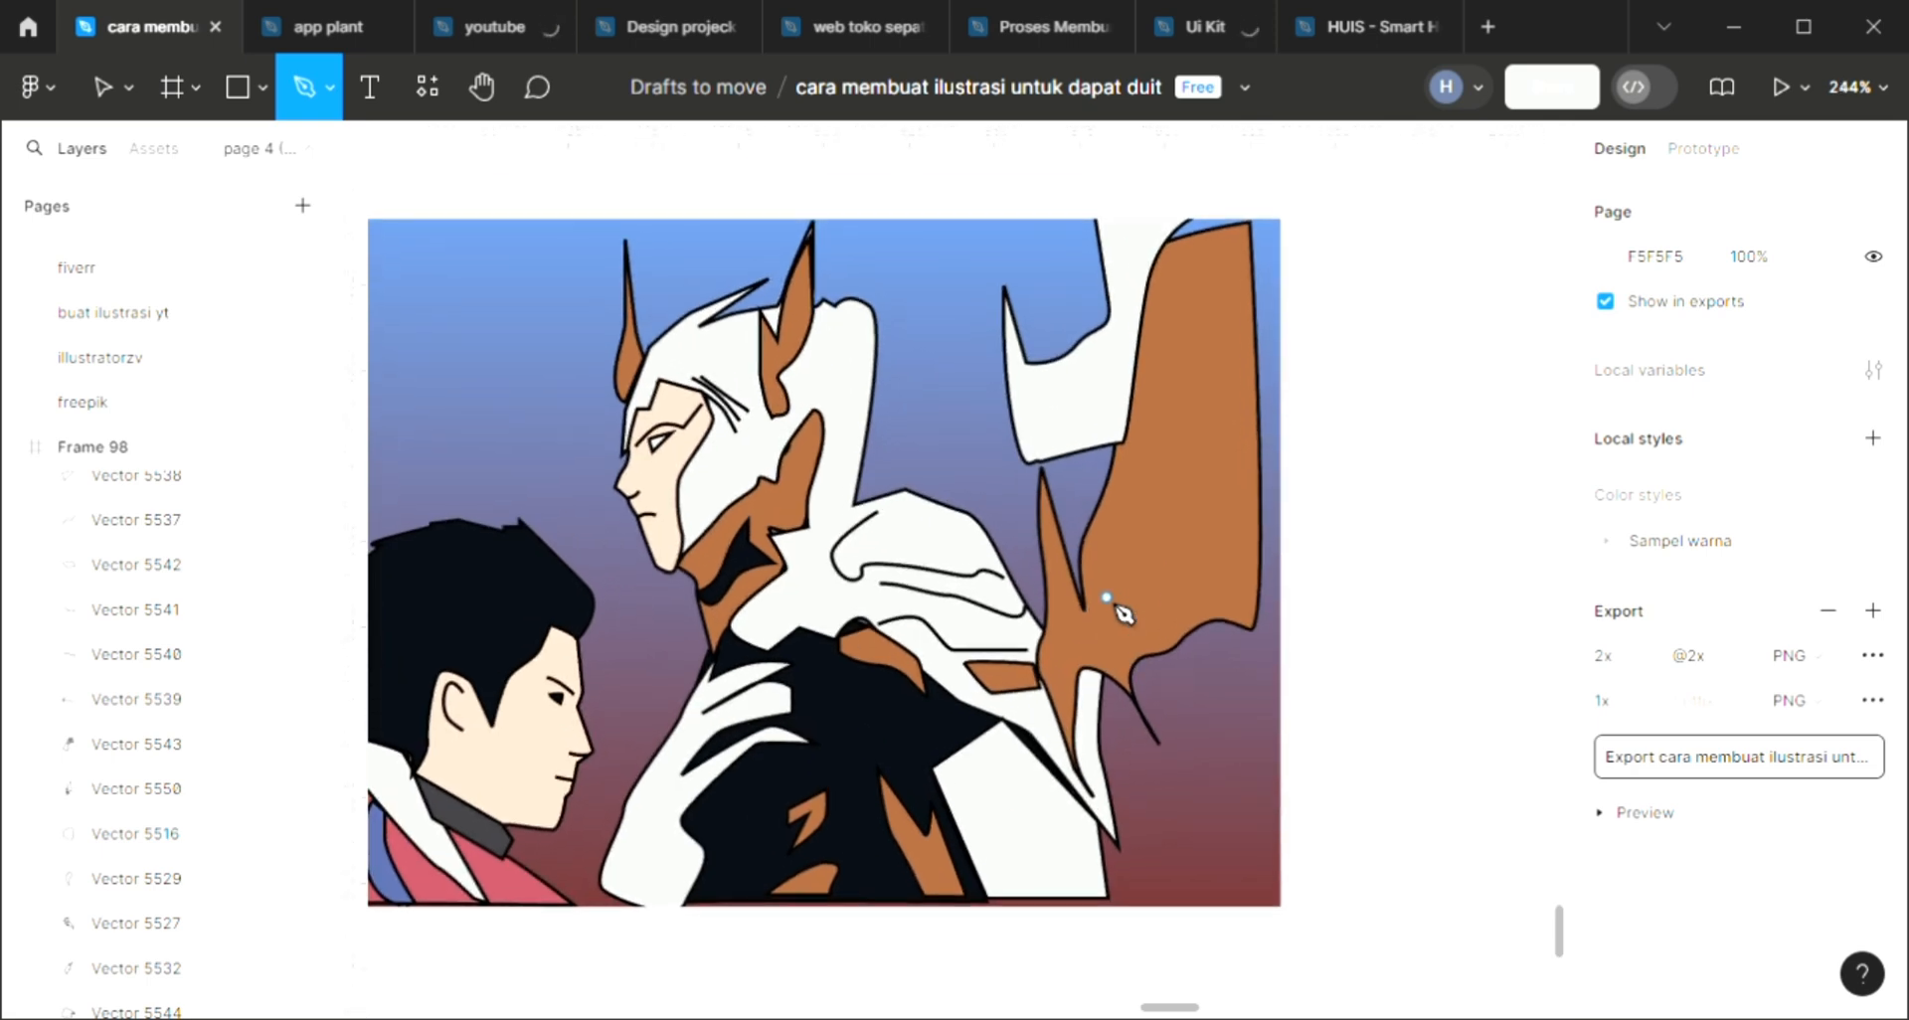
pyautogui.scroll(3, 1124, 614)
pyautogui.hscroll(3, 1124, 614)
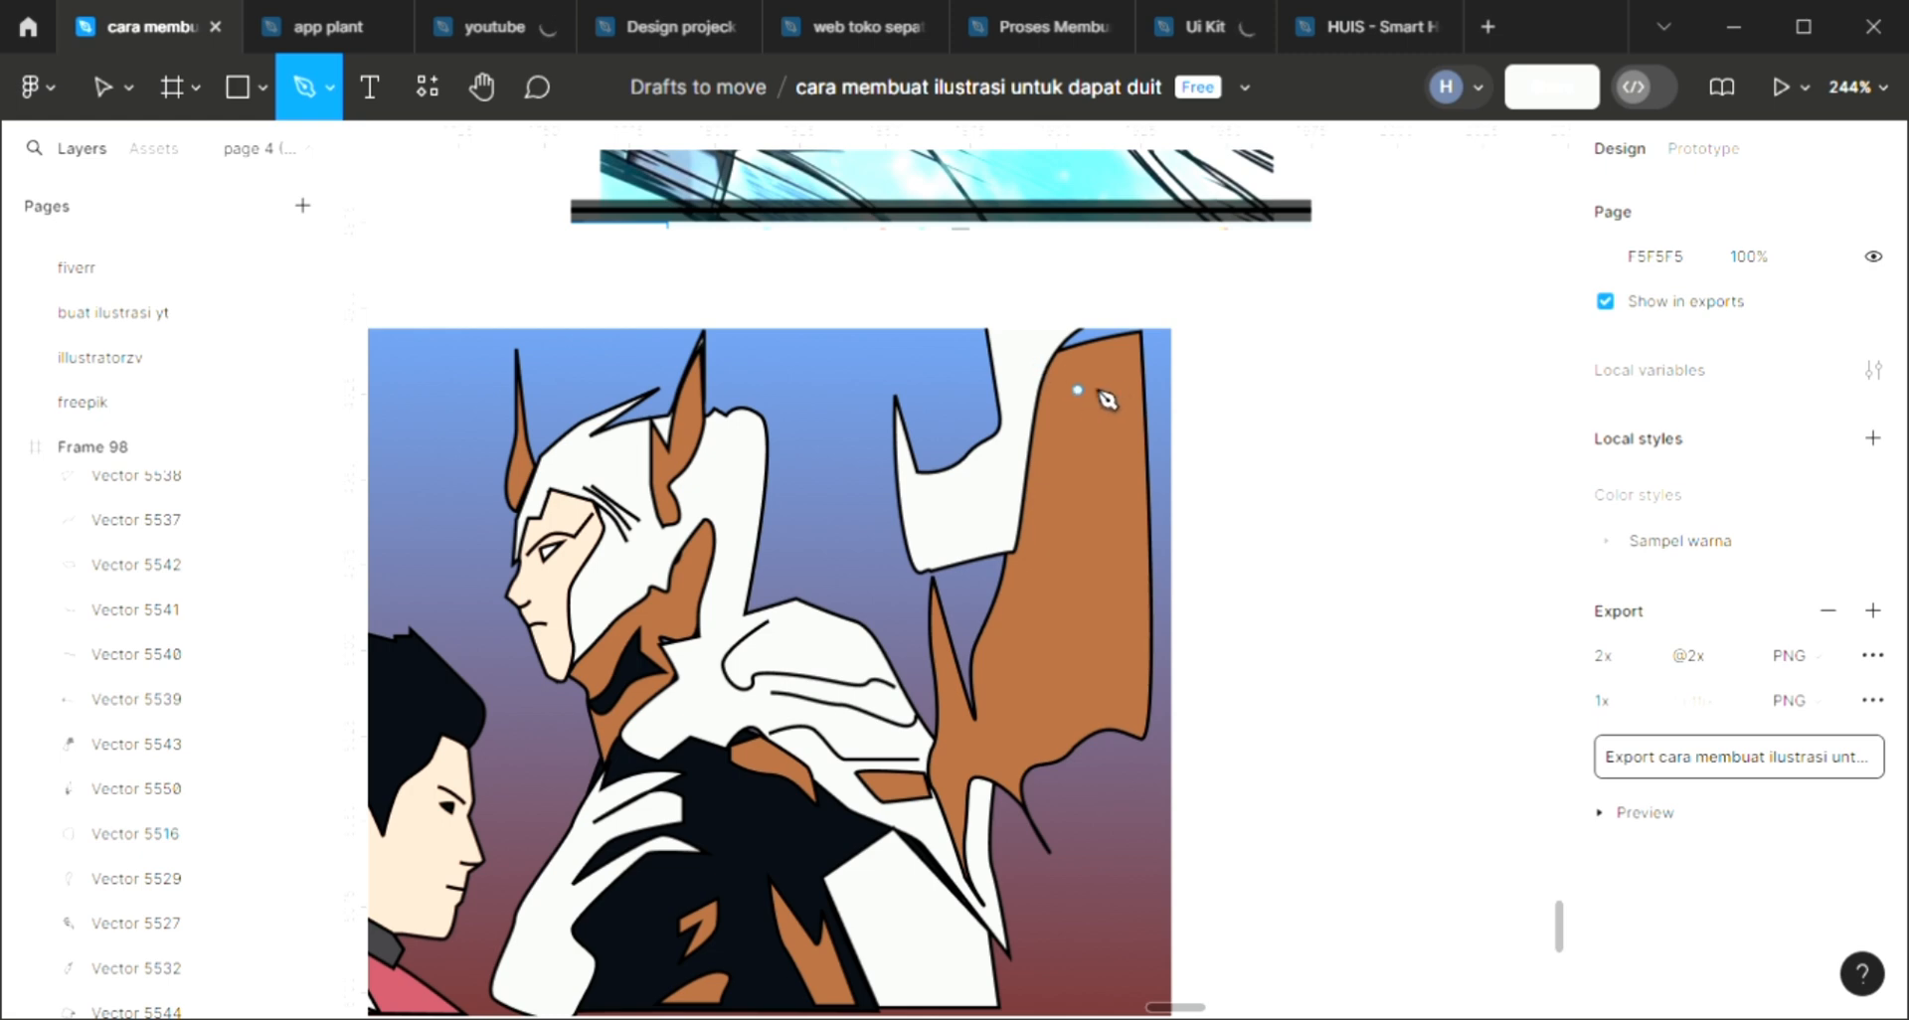
pyautogui.click(1109, 362)
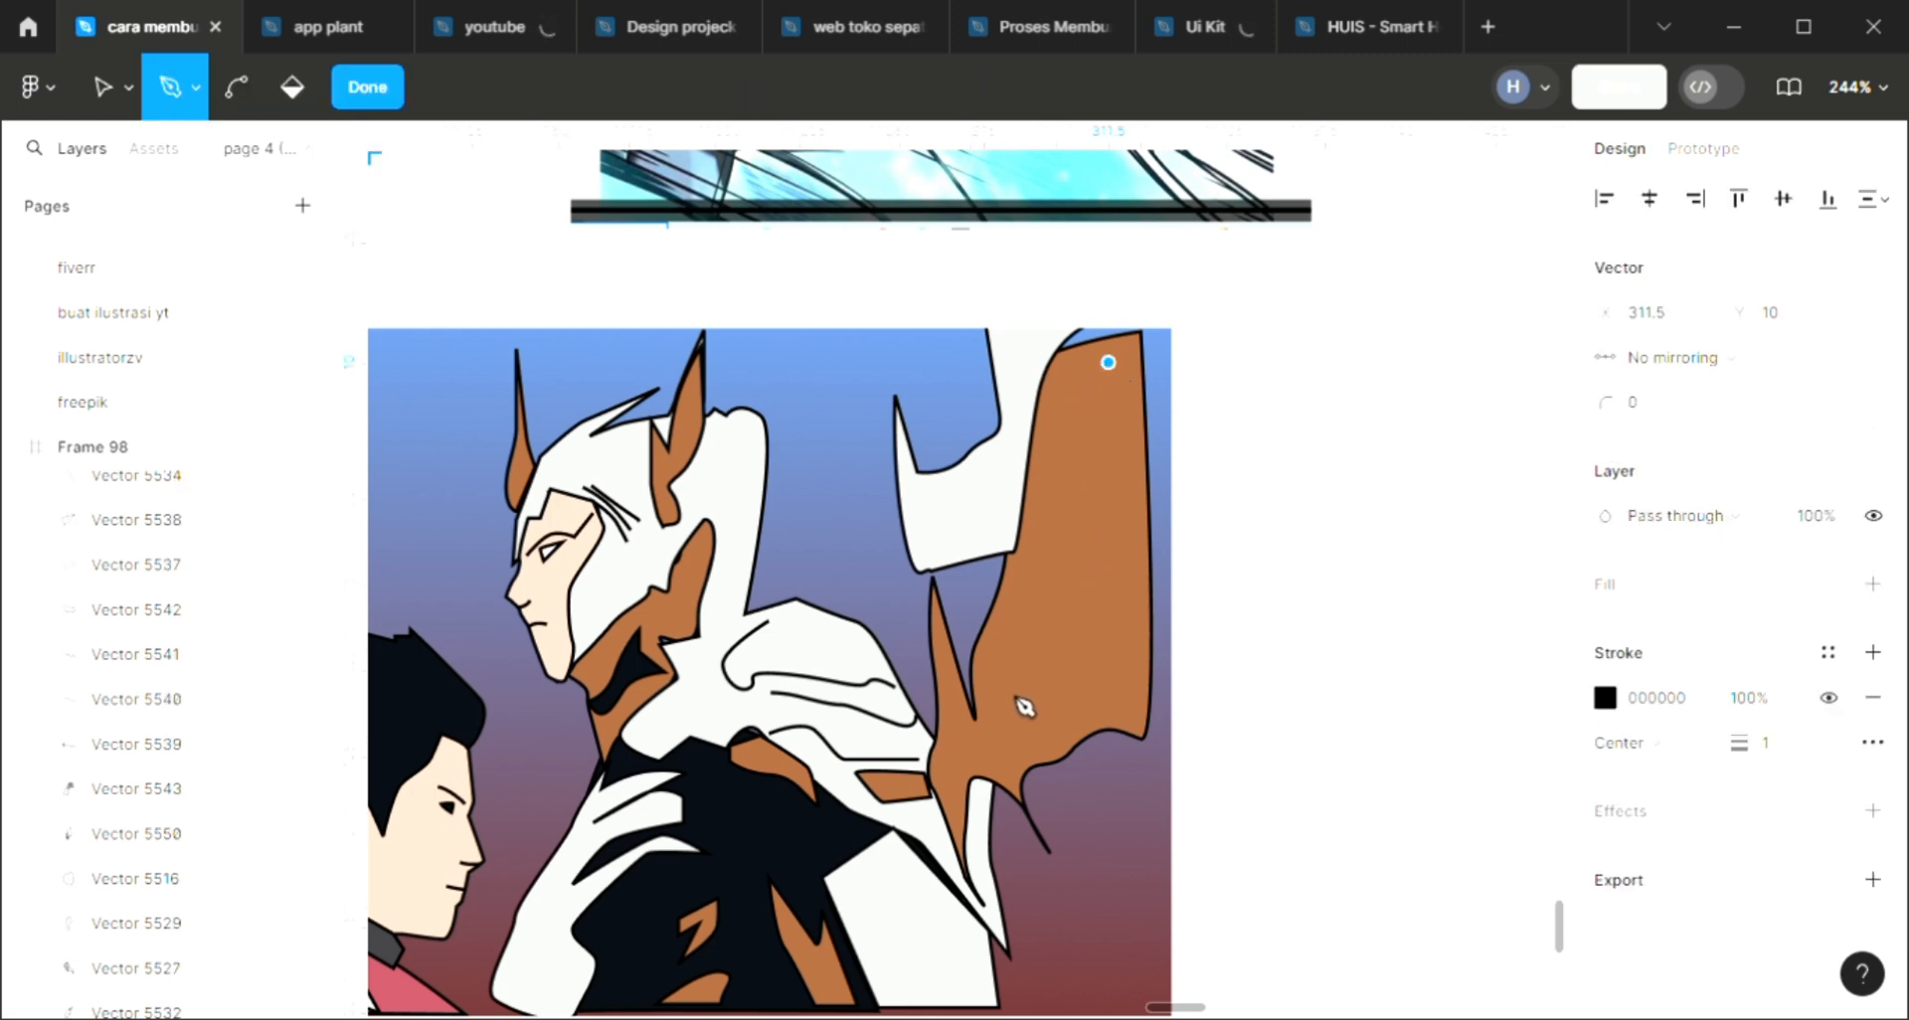
pyautogui.moveTo(1057, 431); pyautogui.dragTo(1062, 464)
pyautogui.moveTo(1057, 552); pyautogui.dragTo(1041, 603)
pyautogui.moveTo(1007, 701); pyautogui.dragTo(1051, 669)
pyautogui.click(1057, 848)
pyautogui.moveTo(1092, 577); pyautogui.dragTo(1108, 535)
pyautogui.moveTo(1092, 443); pyautogui.dragTo(1092, 430)
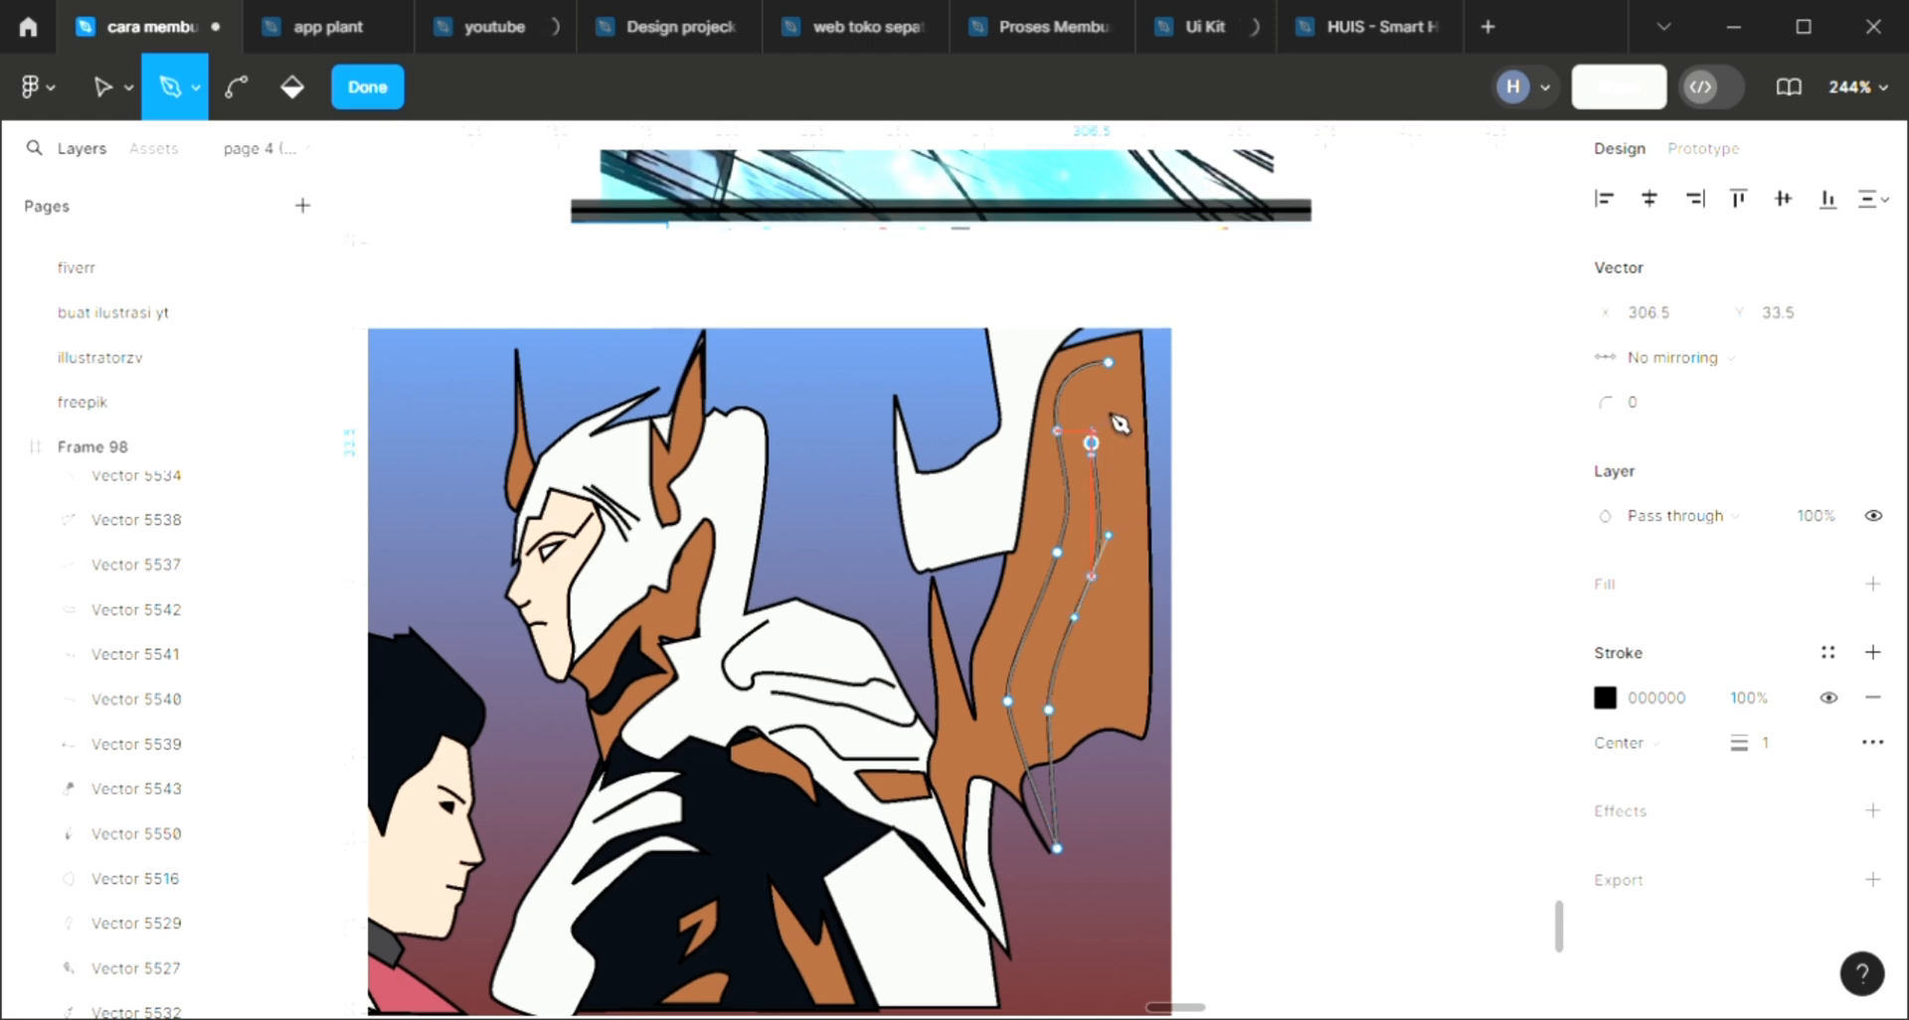
pyautogui.click(1108, 362)
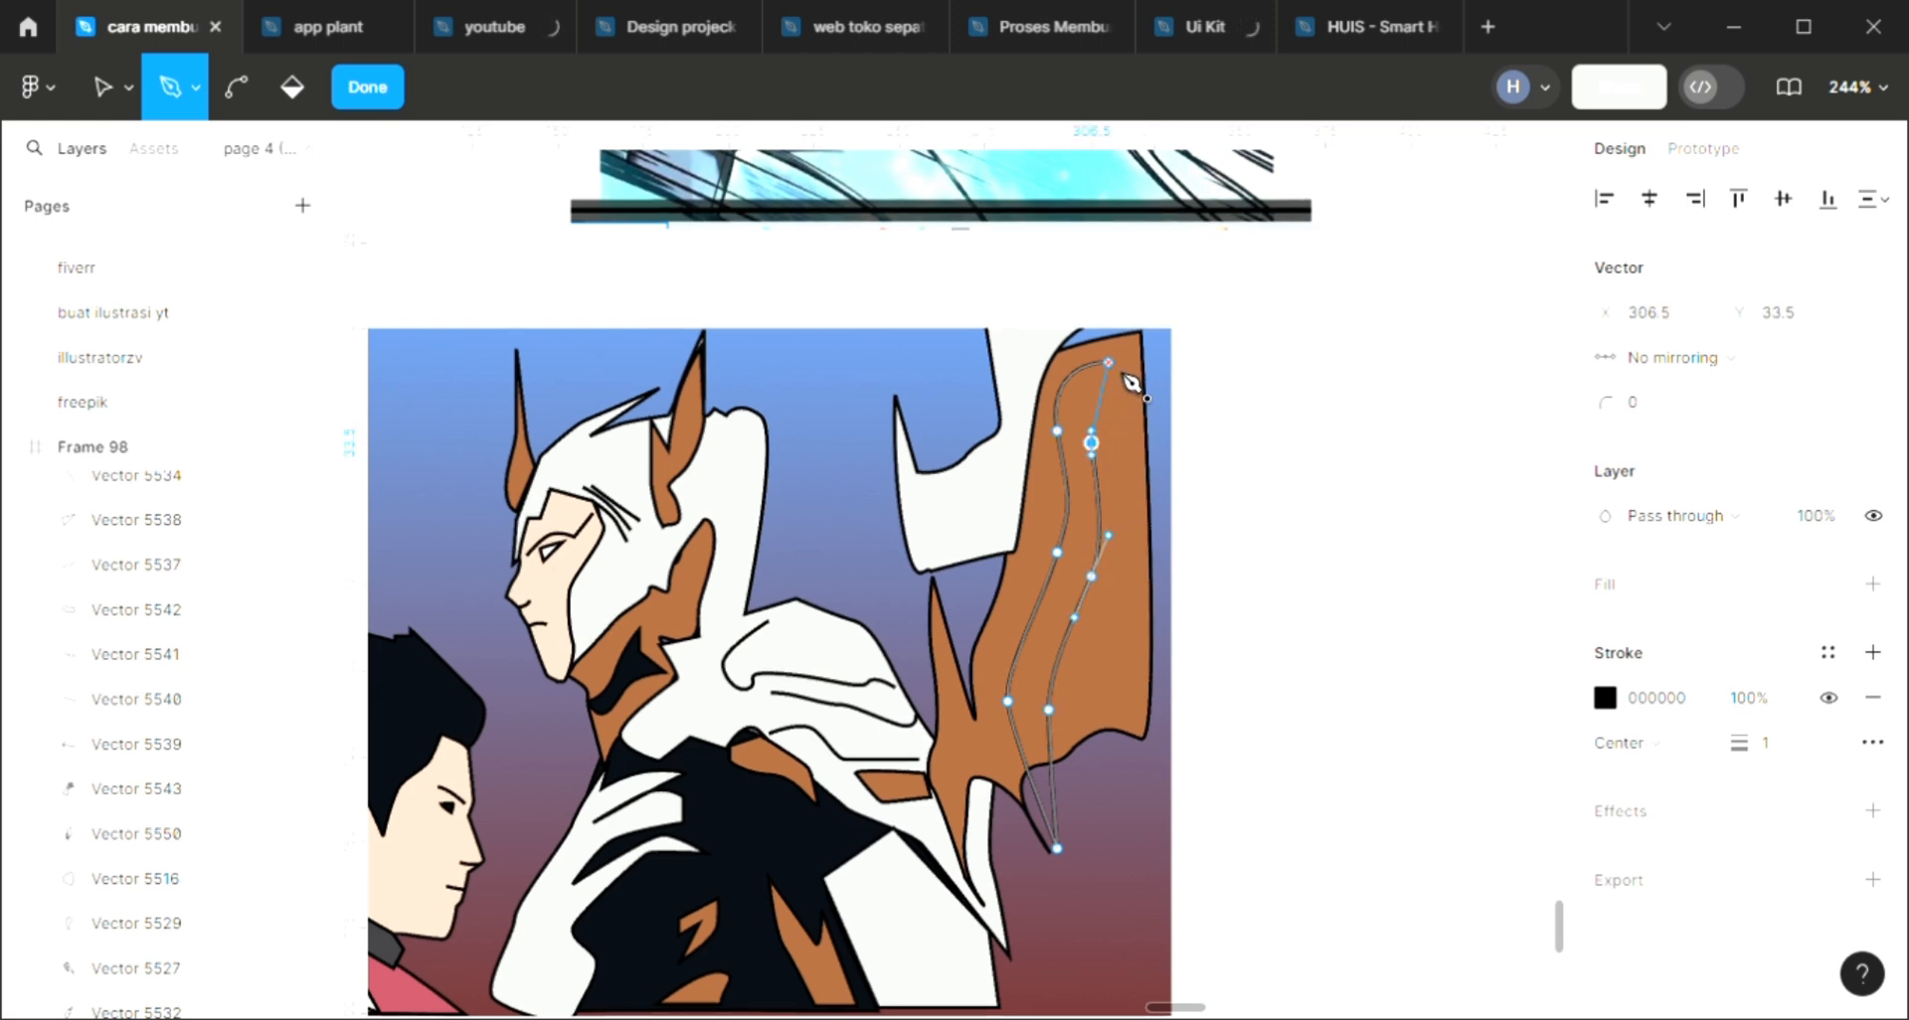
# Add a fill to the wavy wing strip and colour it near-black, 090D14, sampled from the warrior's dark torso
pyautogui.click(1873, 584)
pyautogui.click(1049, 626)
pyautogui.press('i')
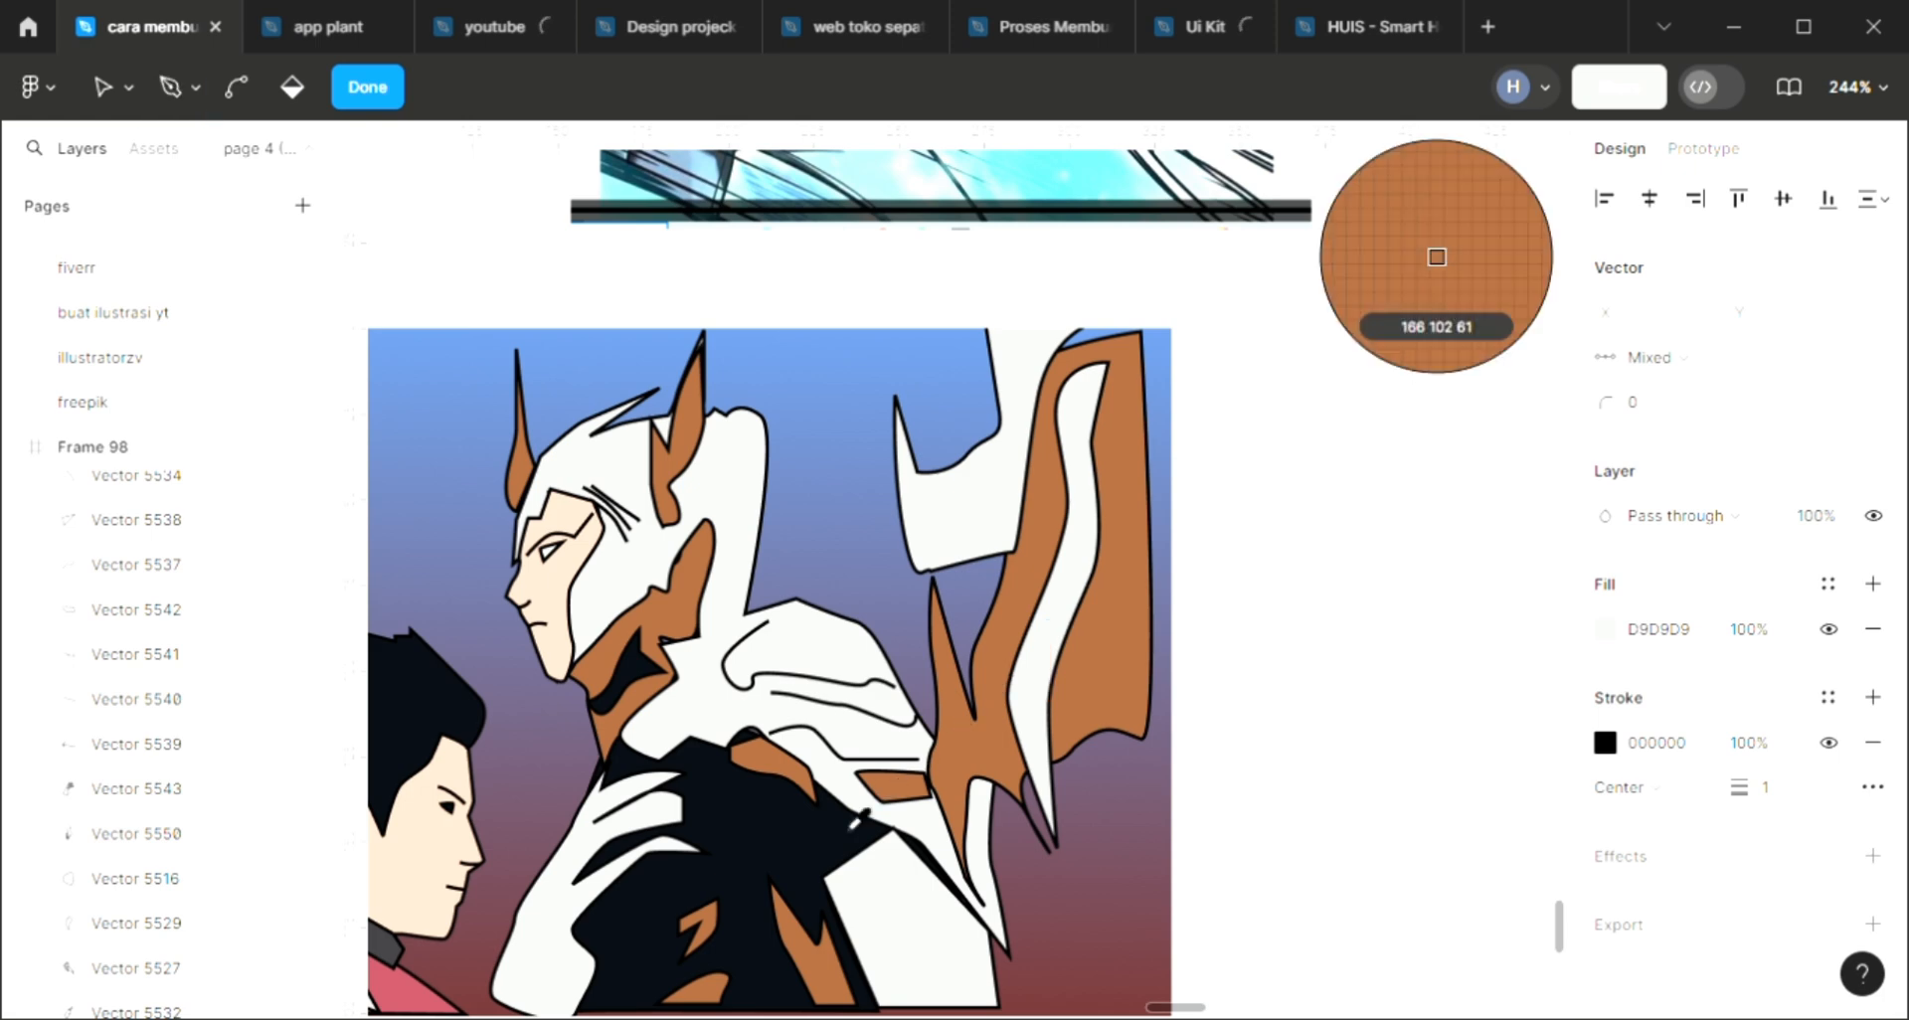
pyautogui.click(833, 833)
pyautogui.press('Escape')
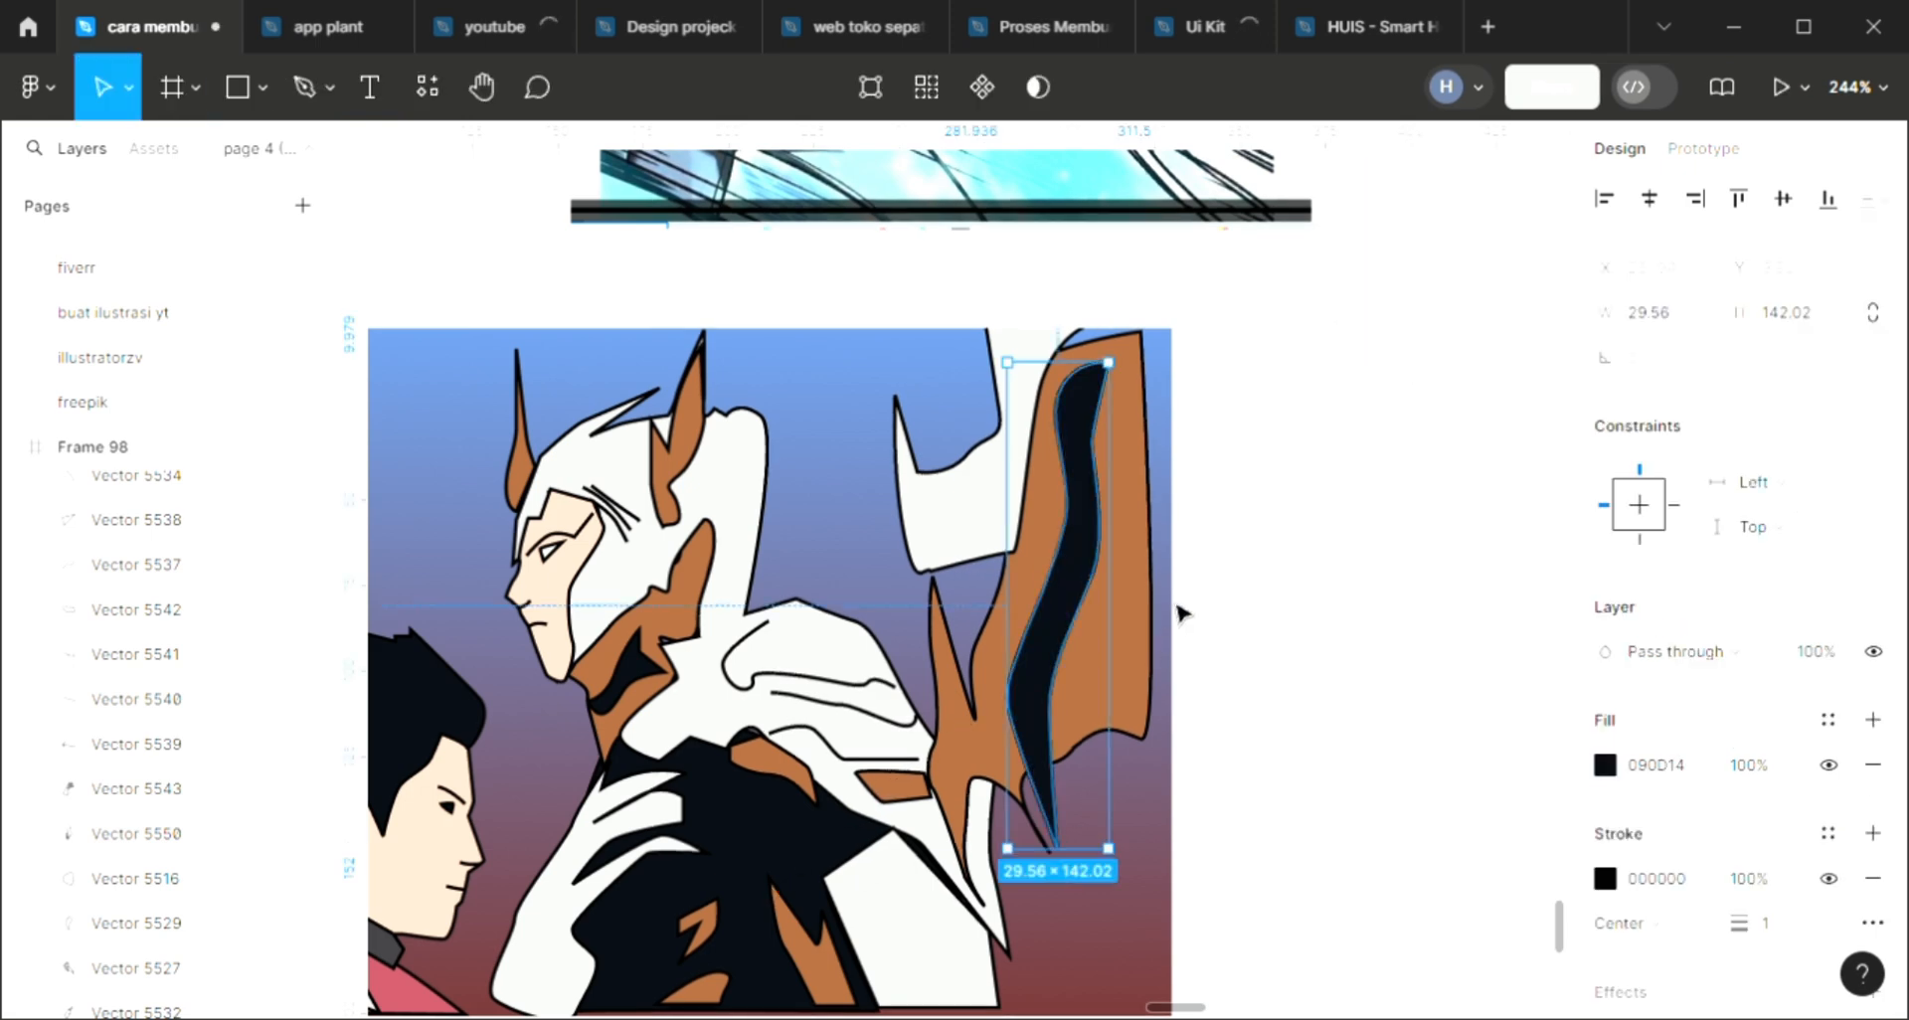
pyautogui.press('Escape')
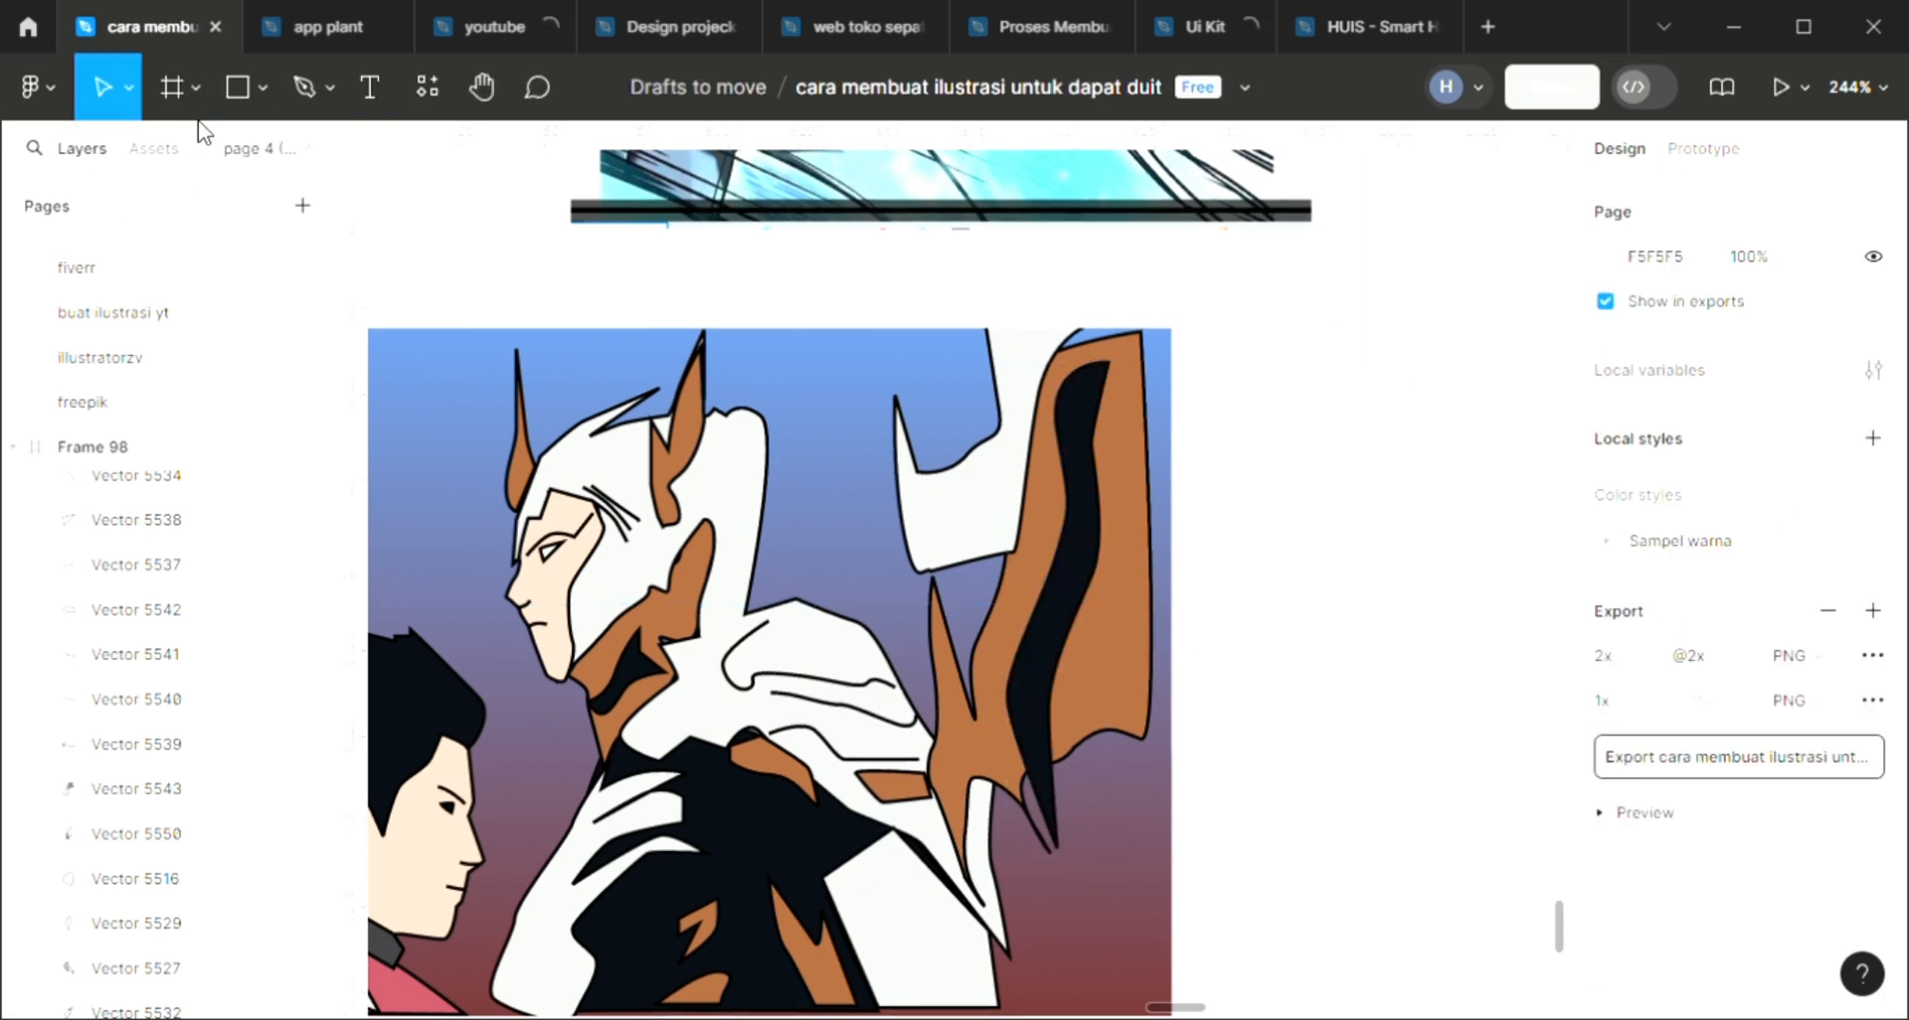
# Start a Pen tool path at the upper edge of the white hooked panel beside the brown wing
pyautogui.click(298, 81)
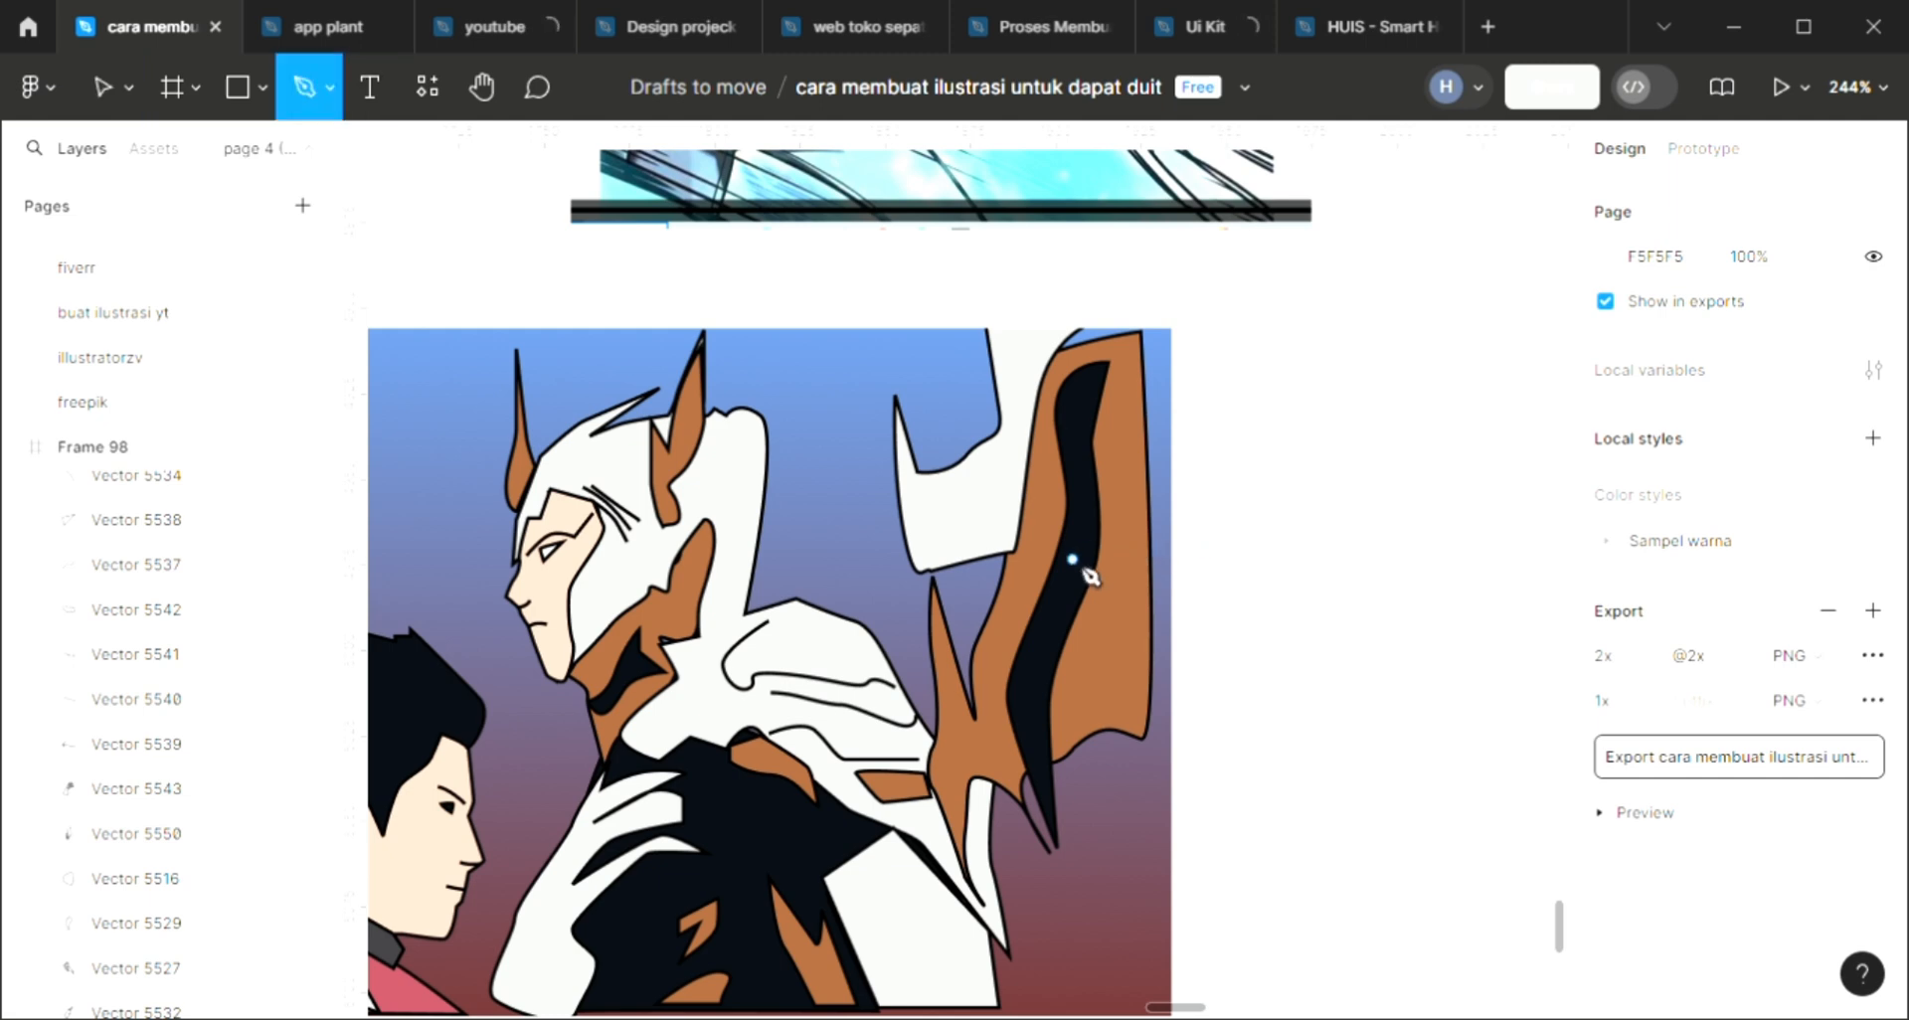
pyautogui.scroll(1, 1085, 575)
pyautogui.scroll(1, 972, 671)
pyautogui.scroll(2, 972, 671)
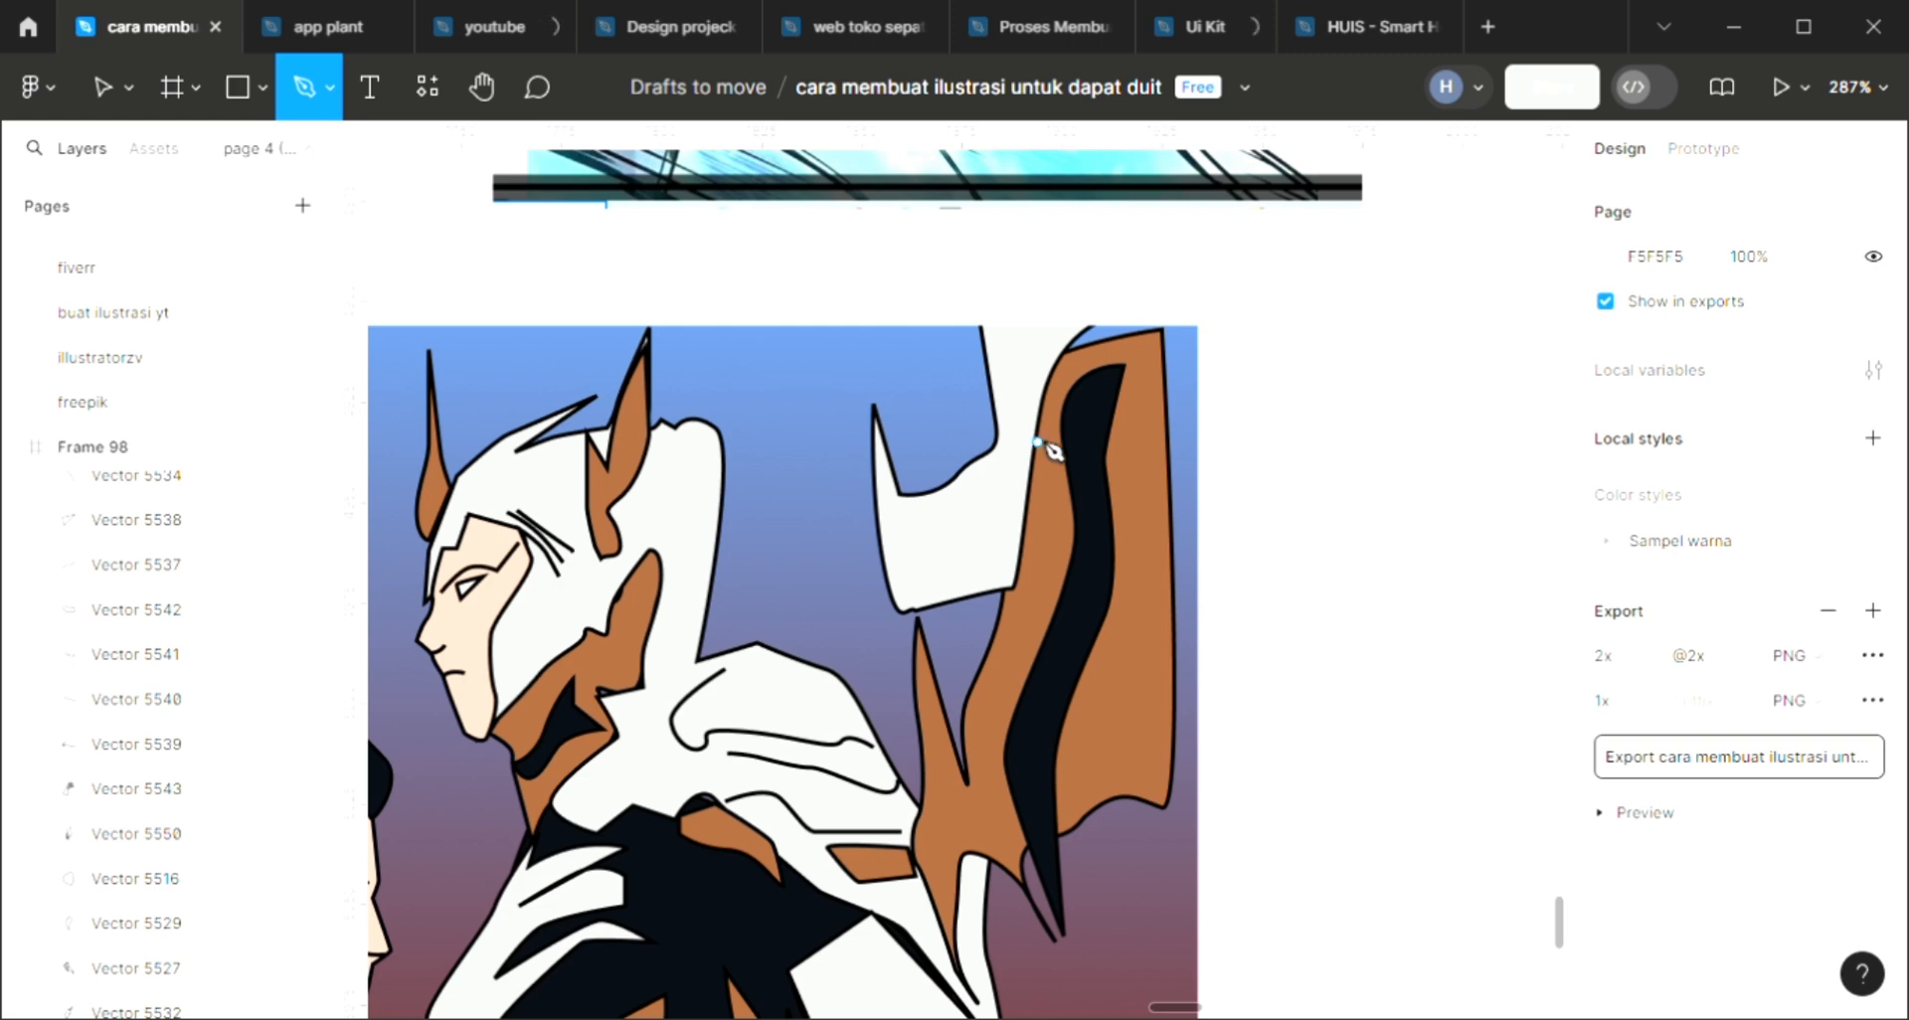
pyautogui.scroll(4, 1050, 439)
pyautogui.moveTo(978, 479); pyautogui.dragTo(921, 587)
pyautogui.press('ctrl')
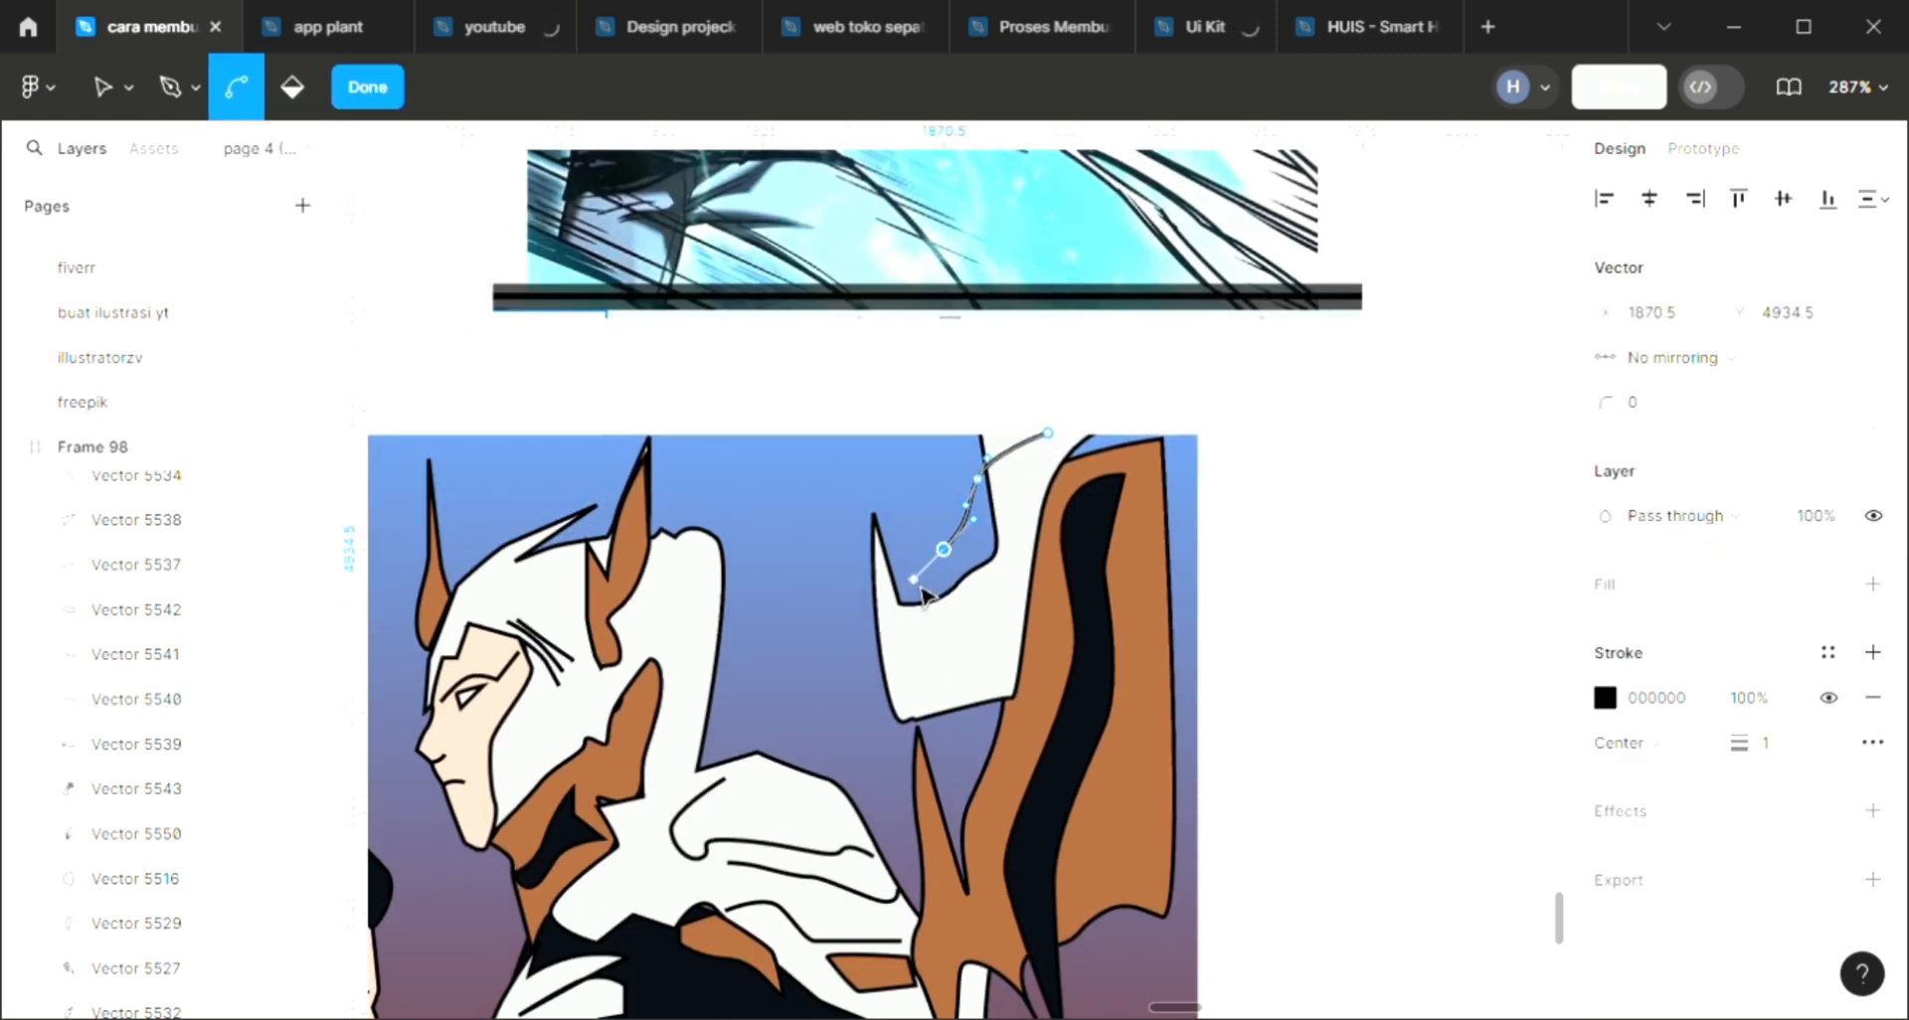
pyautogui.hotkey('ctrl', 'z')
pyautogui.hotkey('ctrl', 'z')
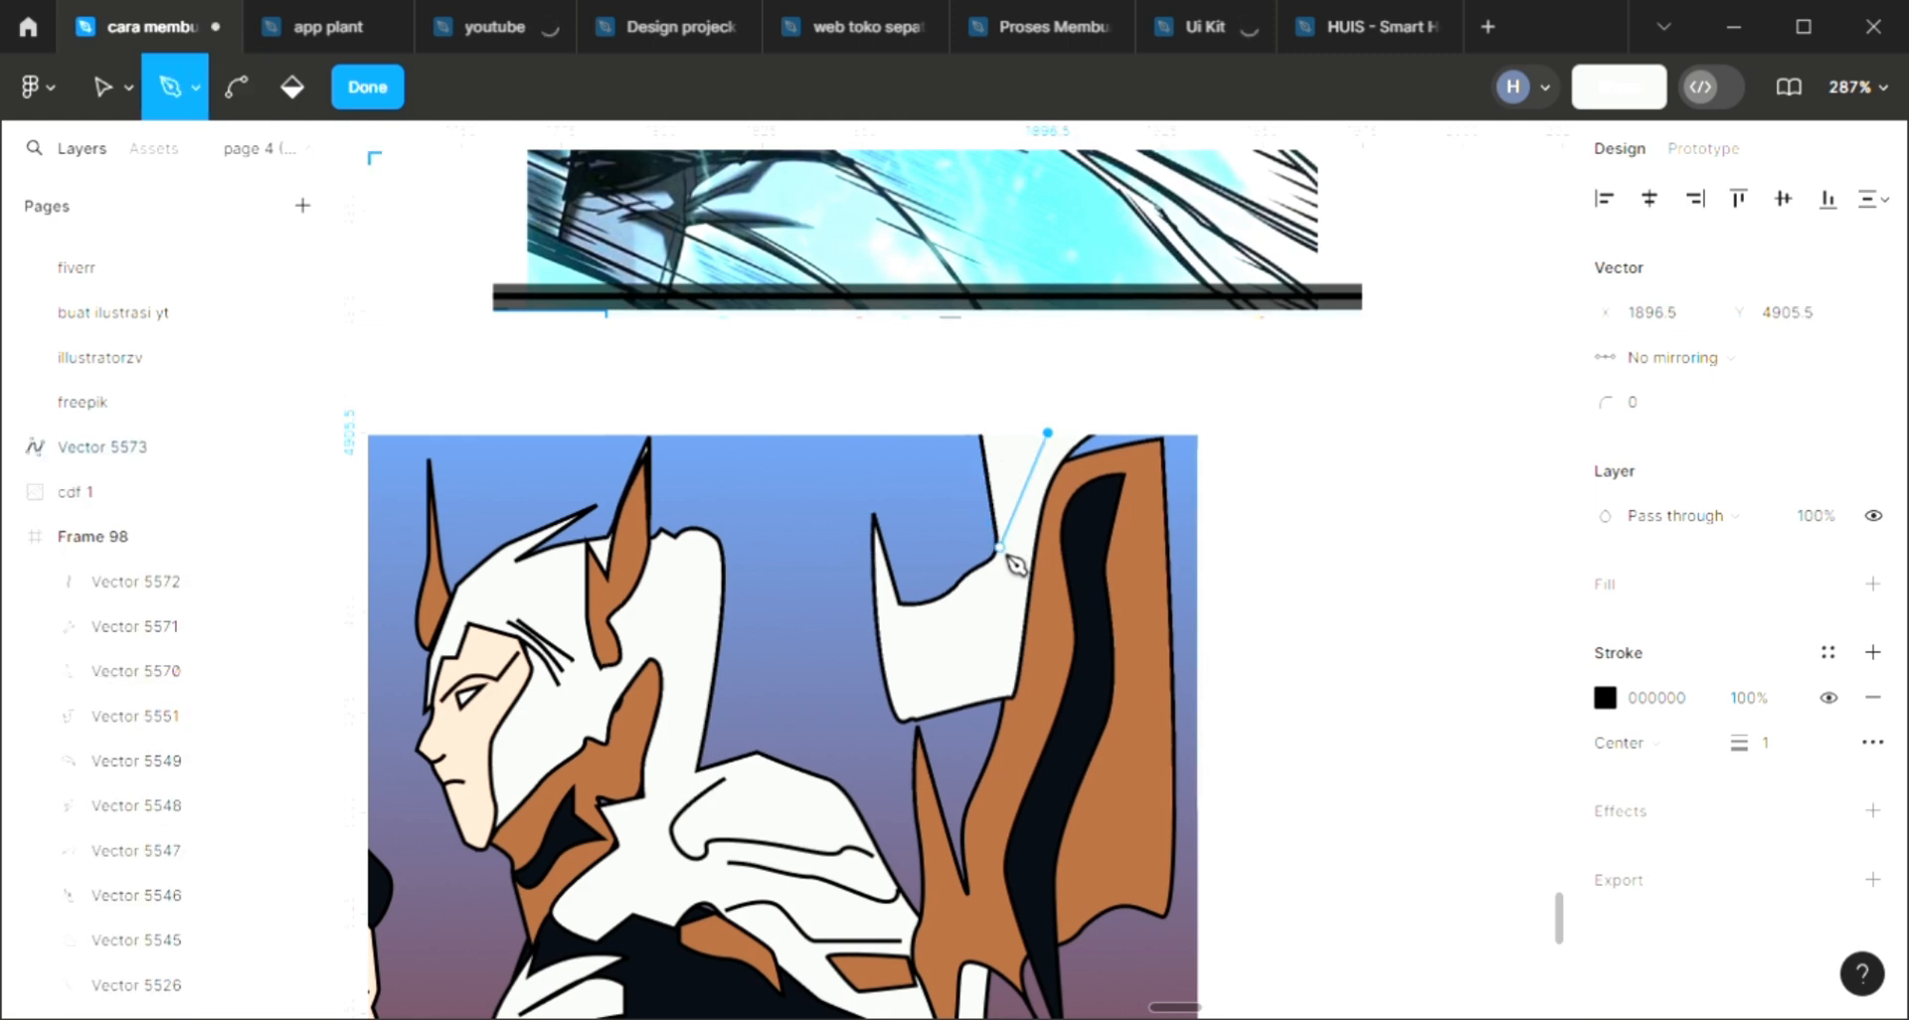
# Draw a closed notched shape about 49.5 × 44.5 across the hollow of the white hooked panel, with a curved lower edge
pyautogui.moveTo(986, 565); pyautogui.dragTo(879, 612)
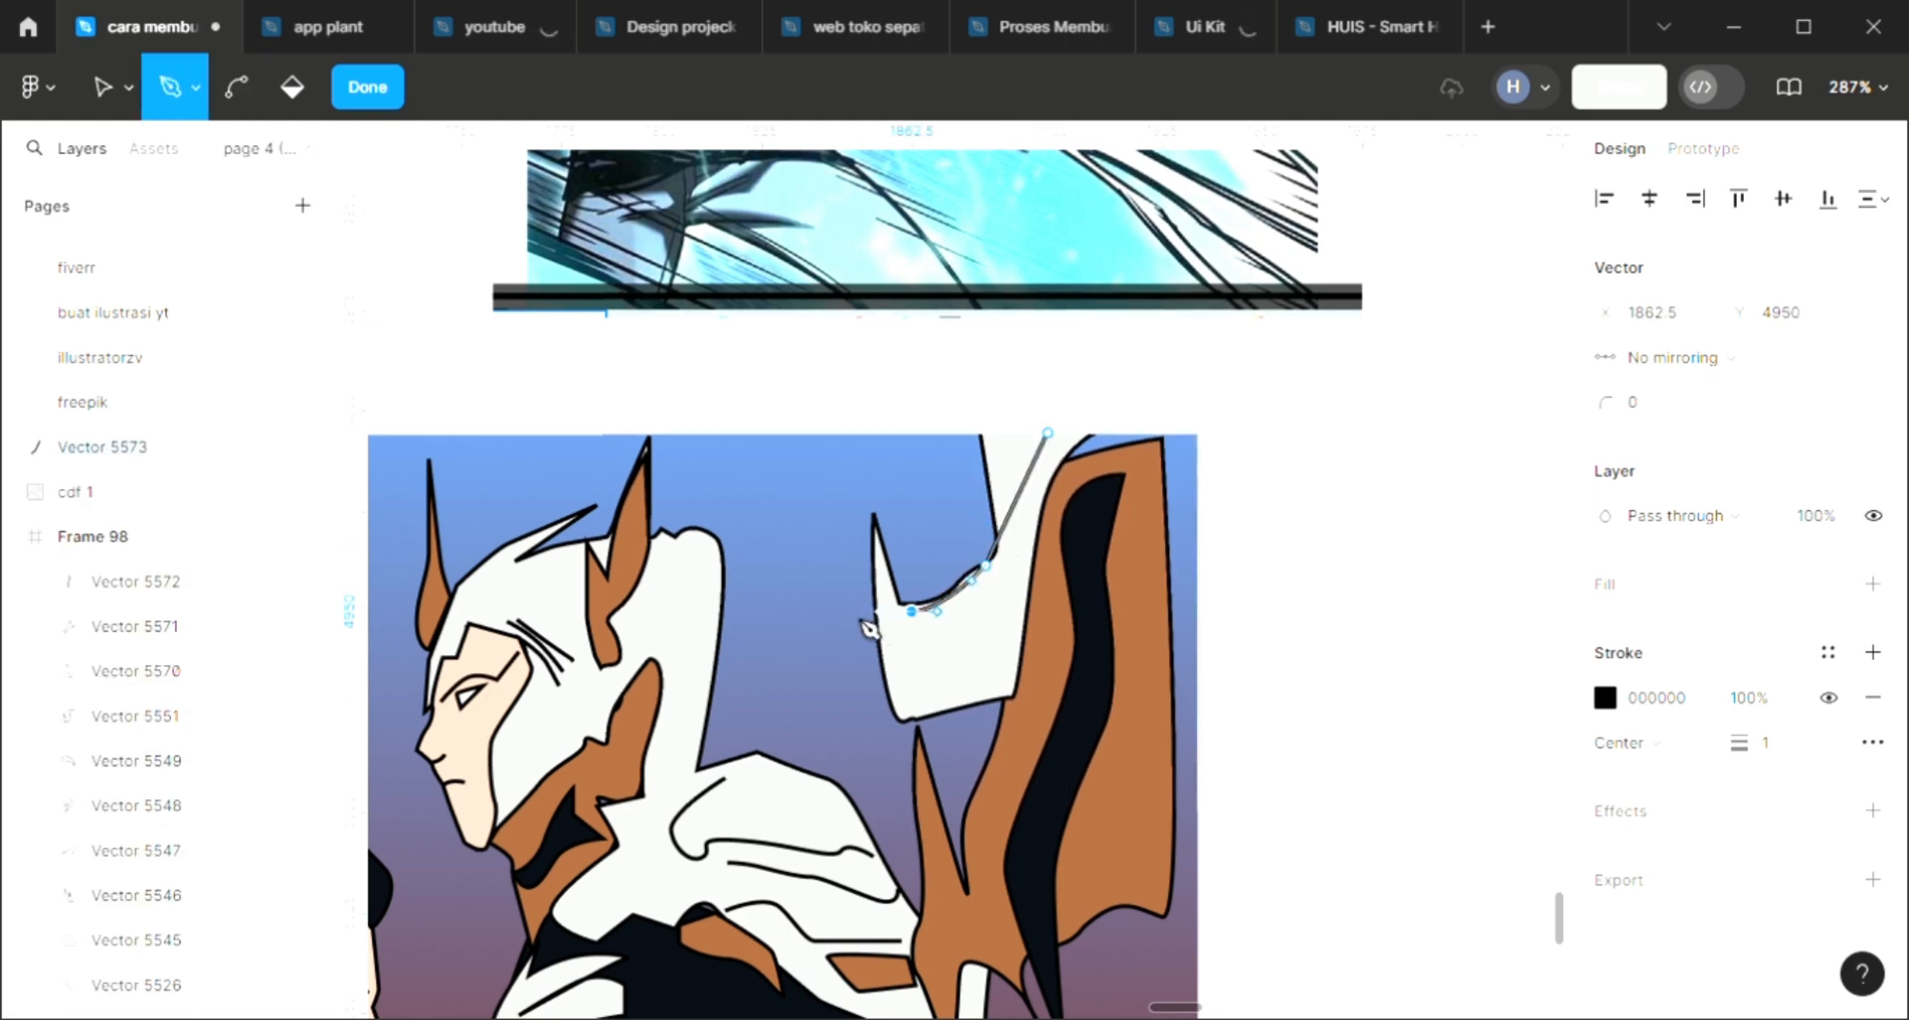
pyautogui.click(849, 611)
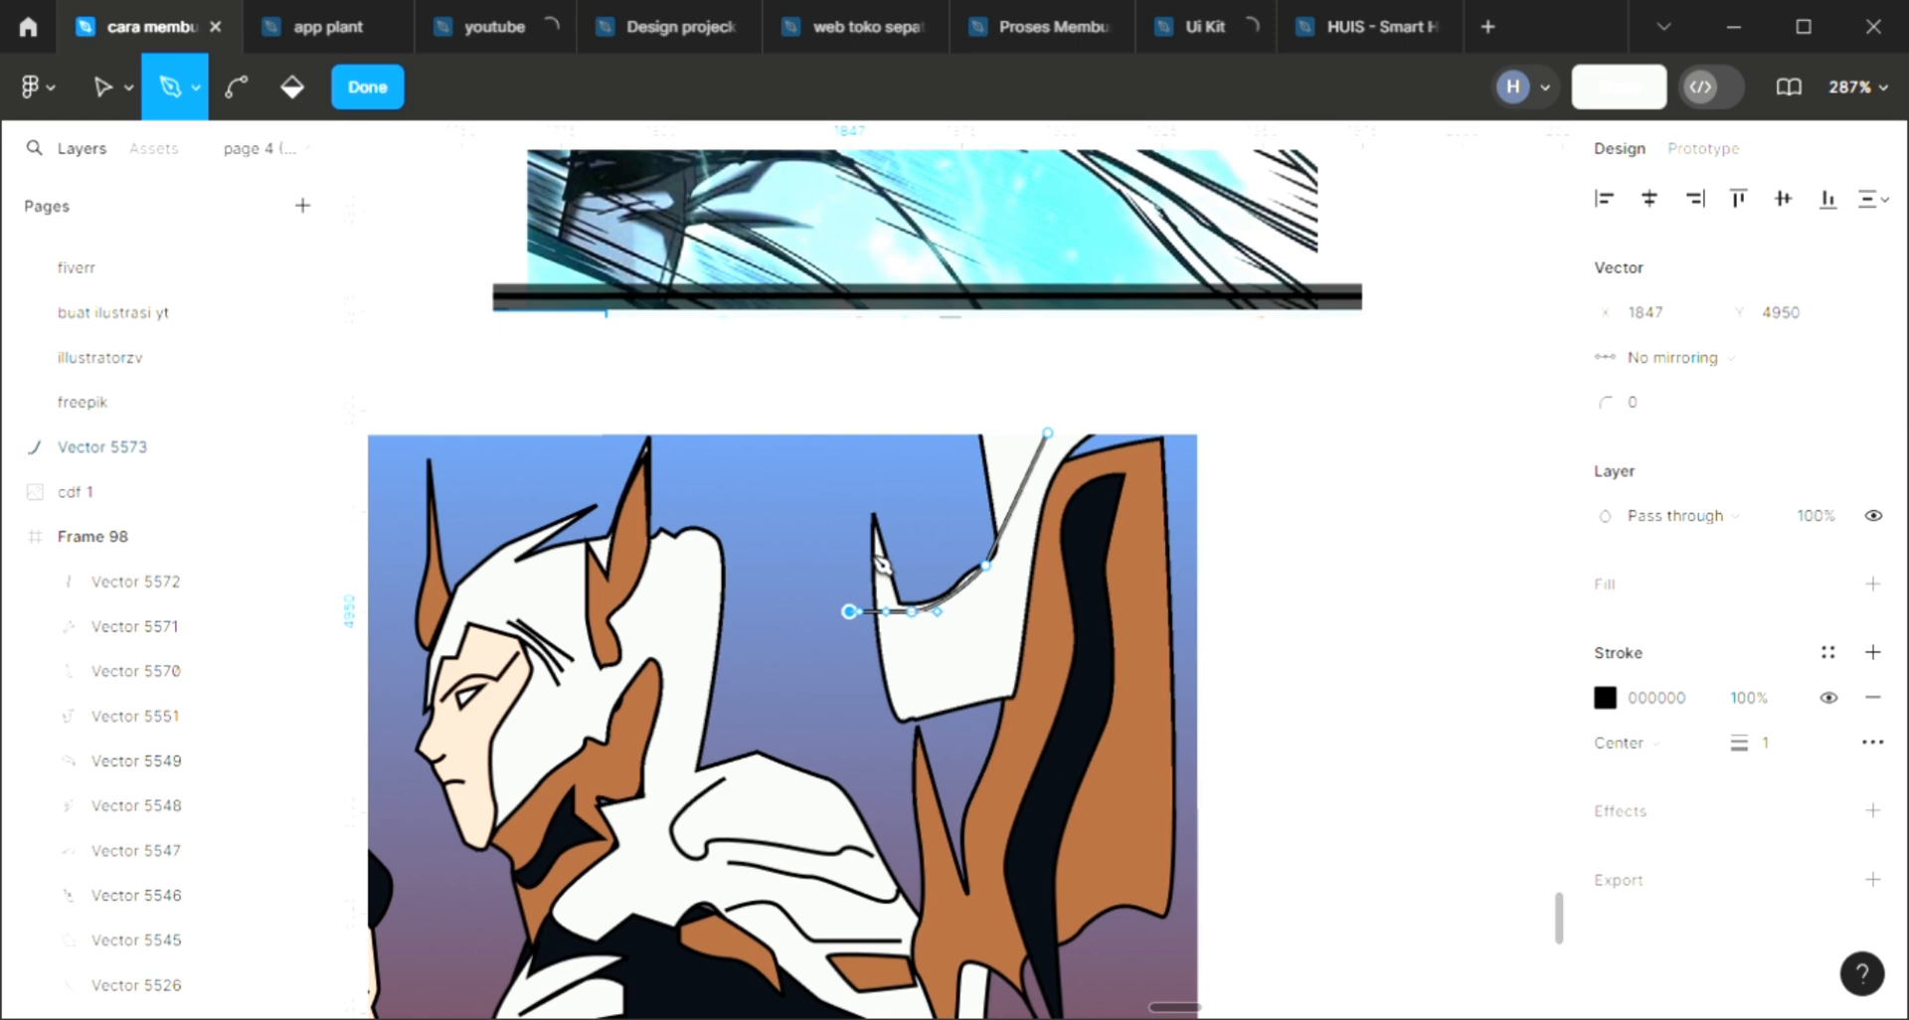
pyautogui.click(867, 495)
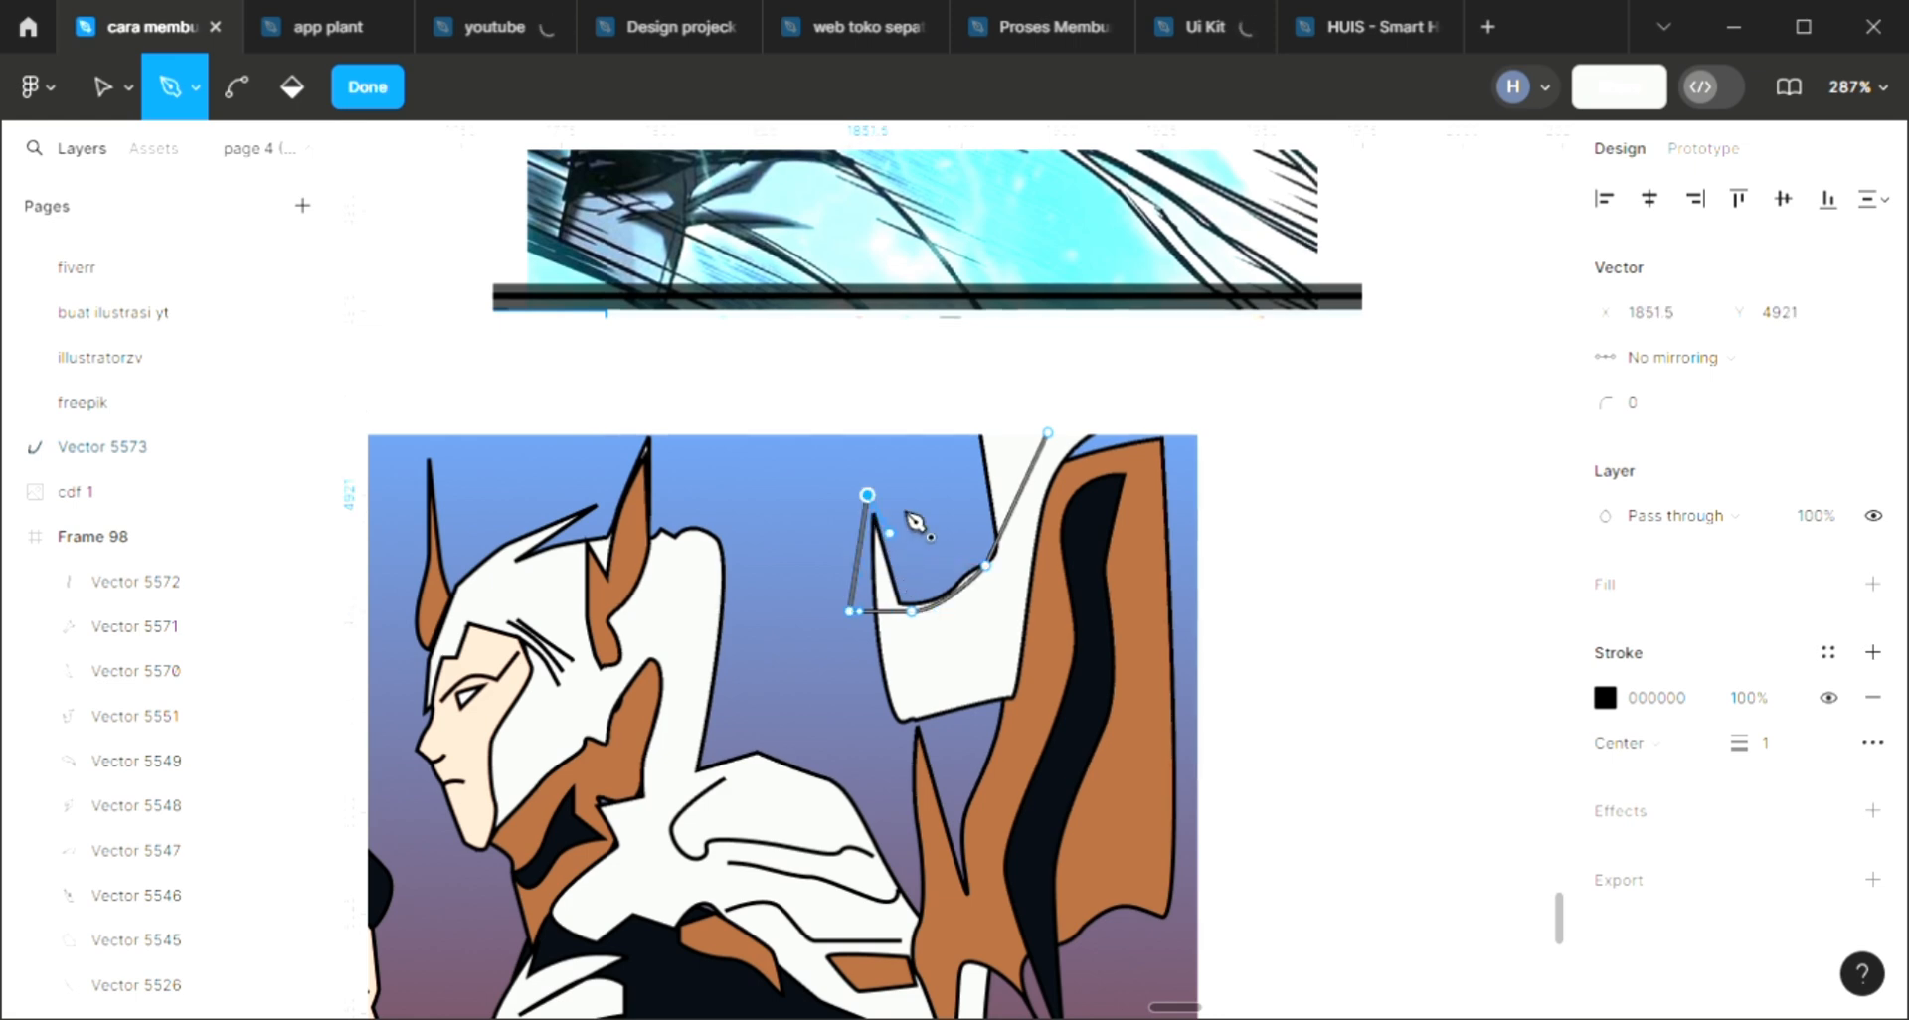
pyautogui.click(889, 533)
pyautogui.click(959, 441)
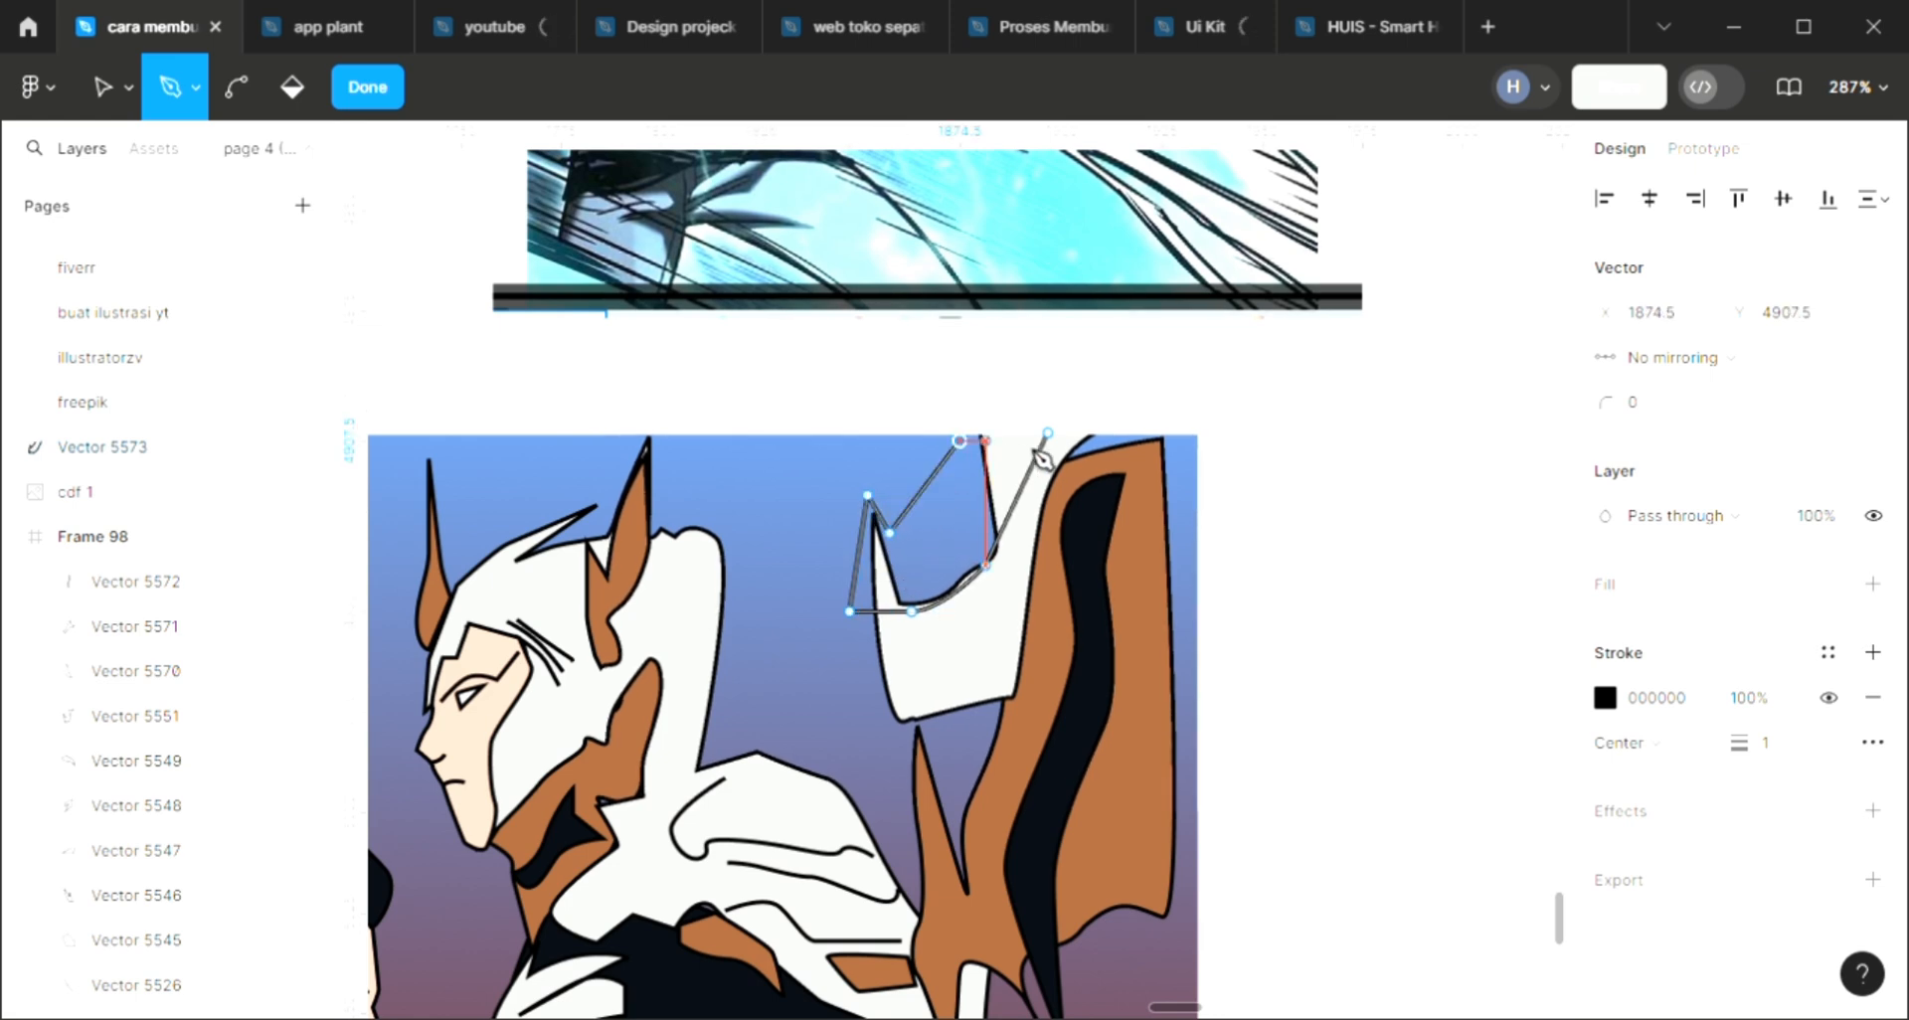
pyautogui.click(1048, 433)
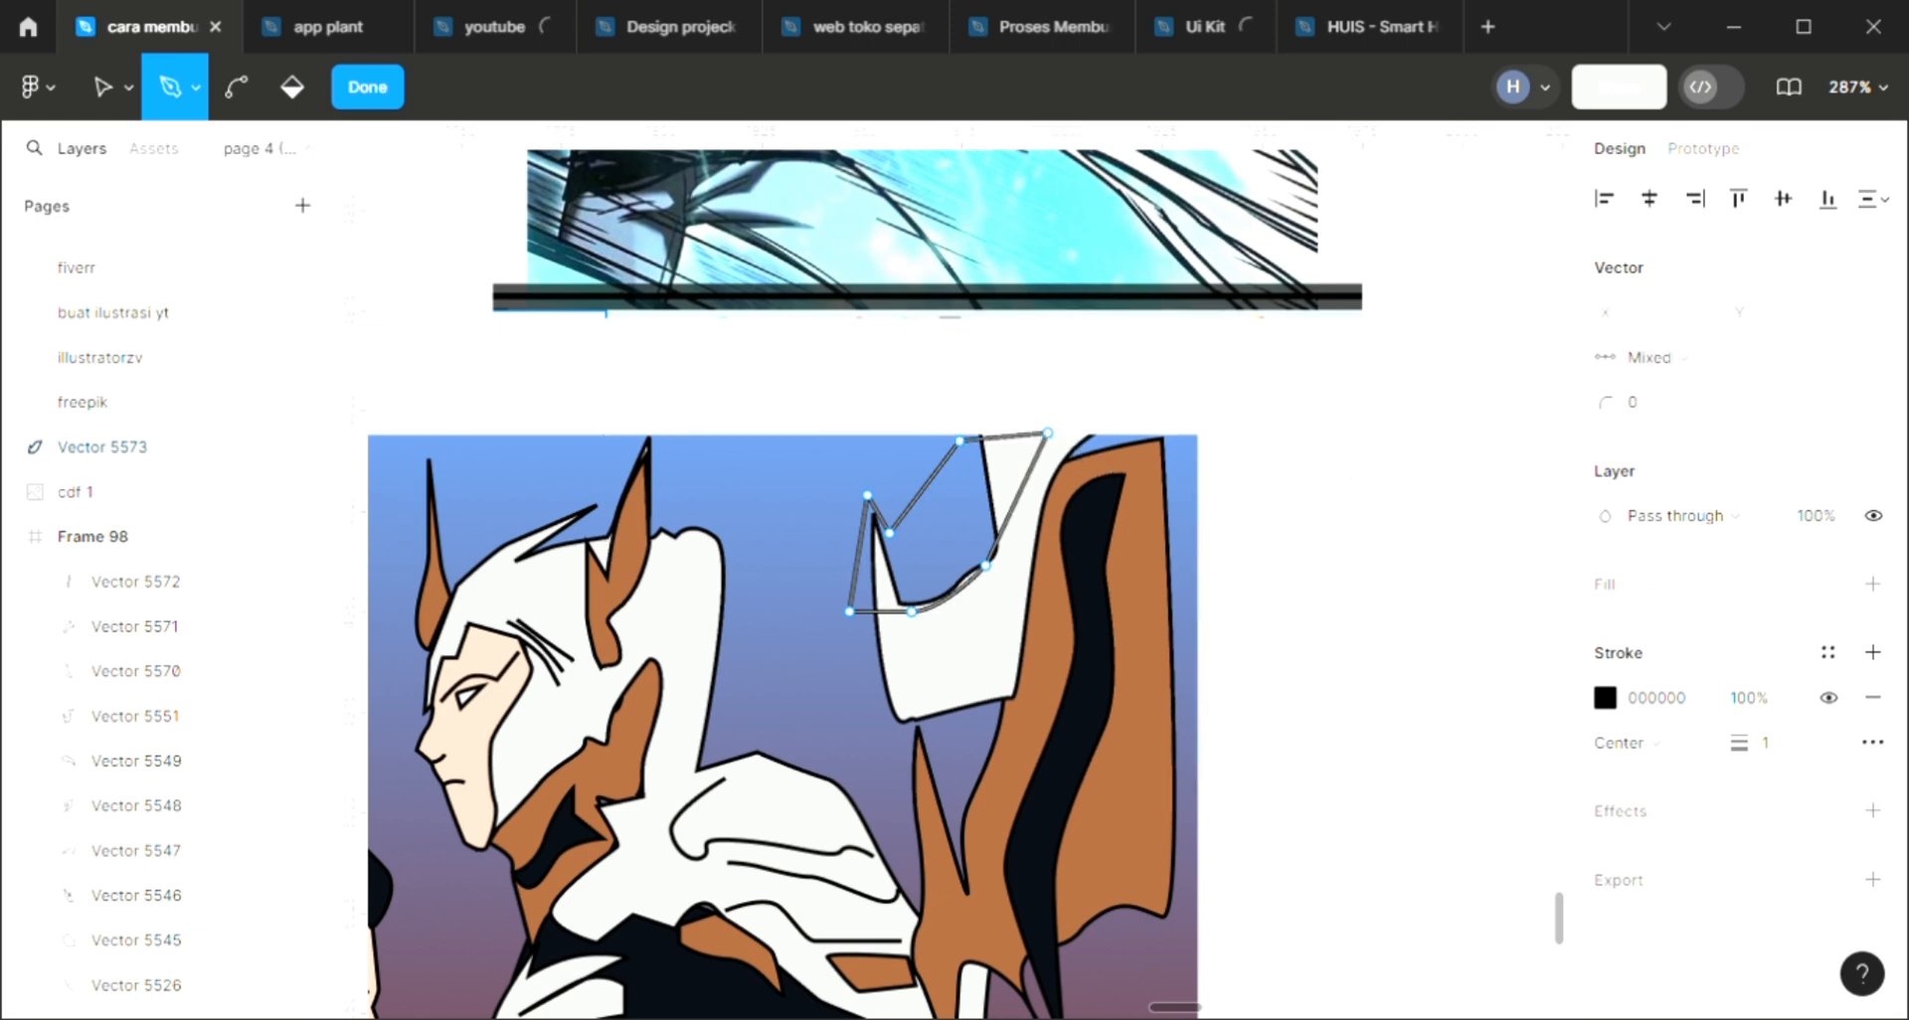
pyautogui.press('Escape')
# Add a fill to the notched shape and colour it brown, sampled from the warrior's wing
pyautogui.click(649, 903)
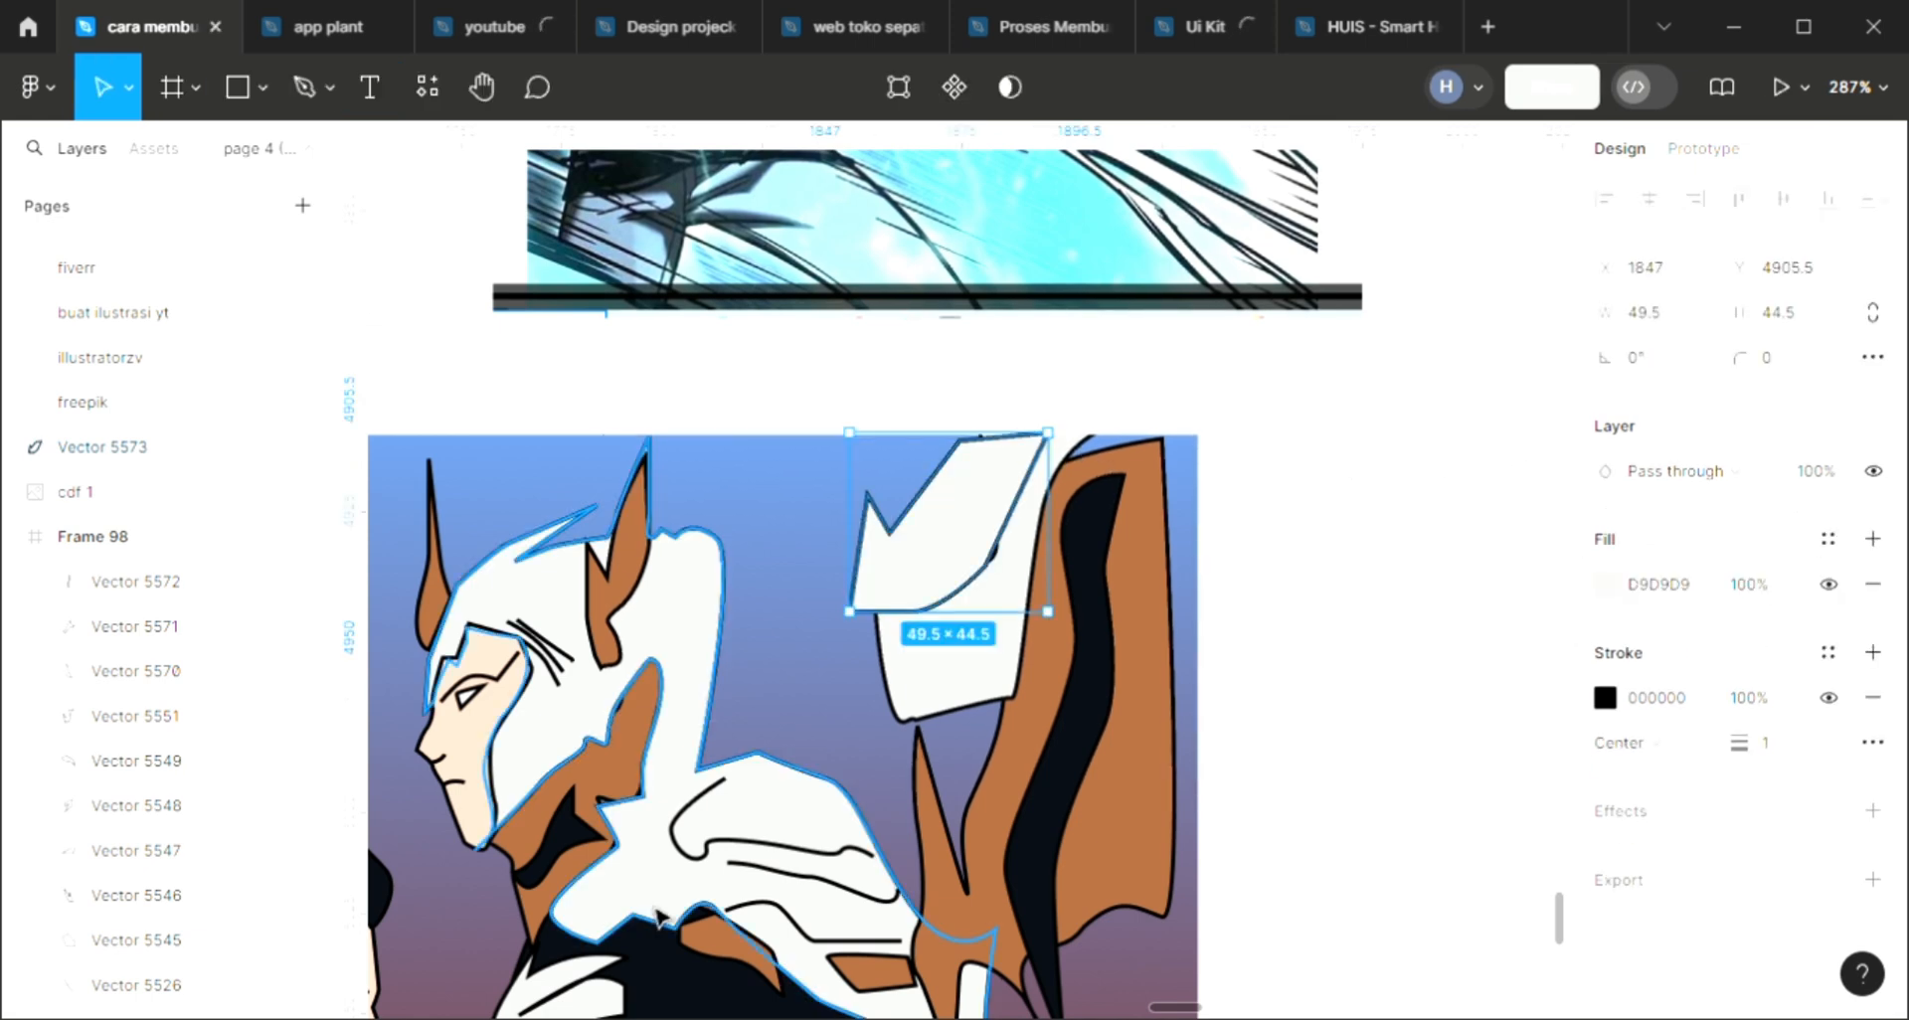
pyautogui.press('i')
pyautogui.scroll(-2, 737, 903)
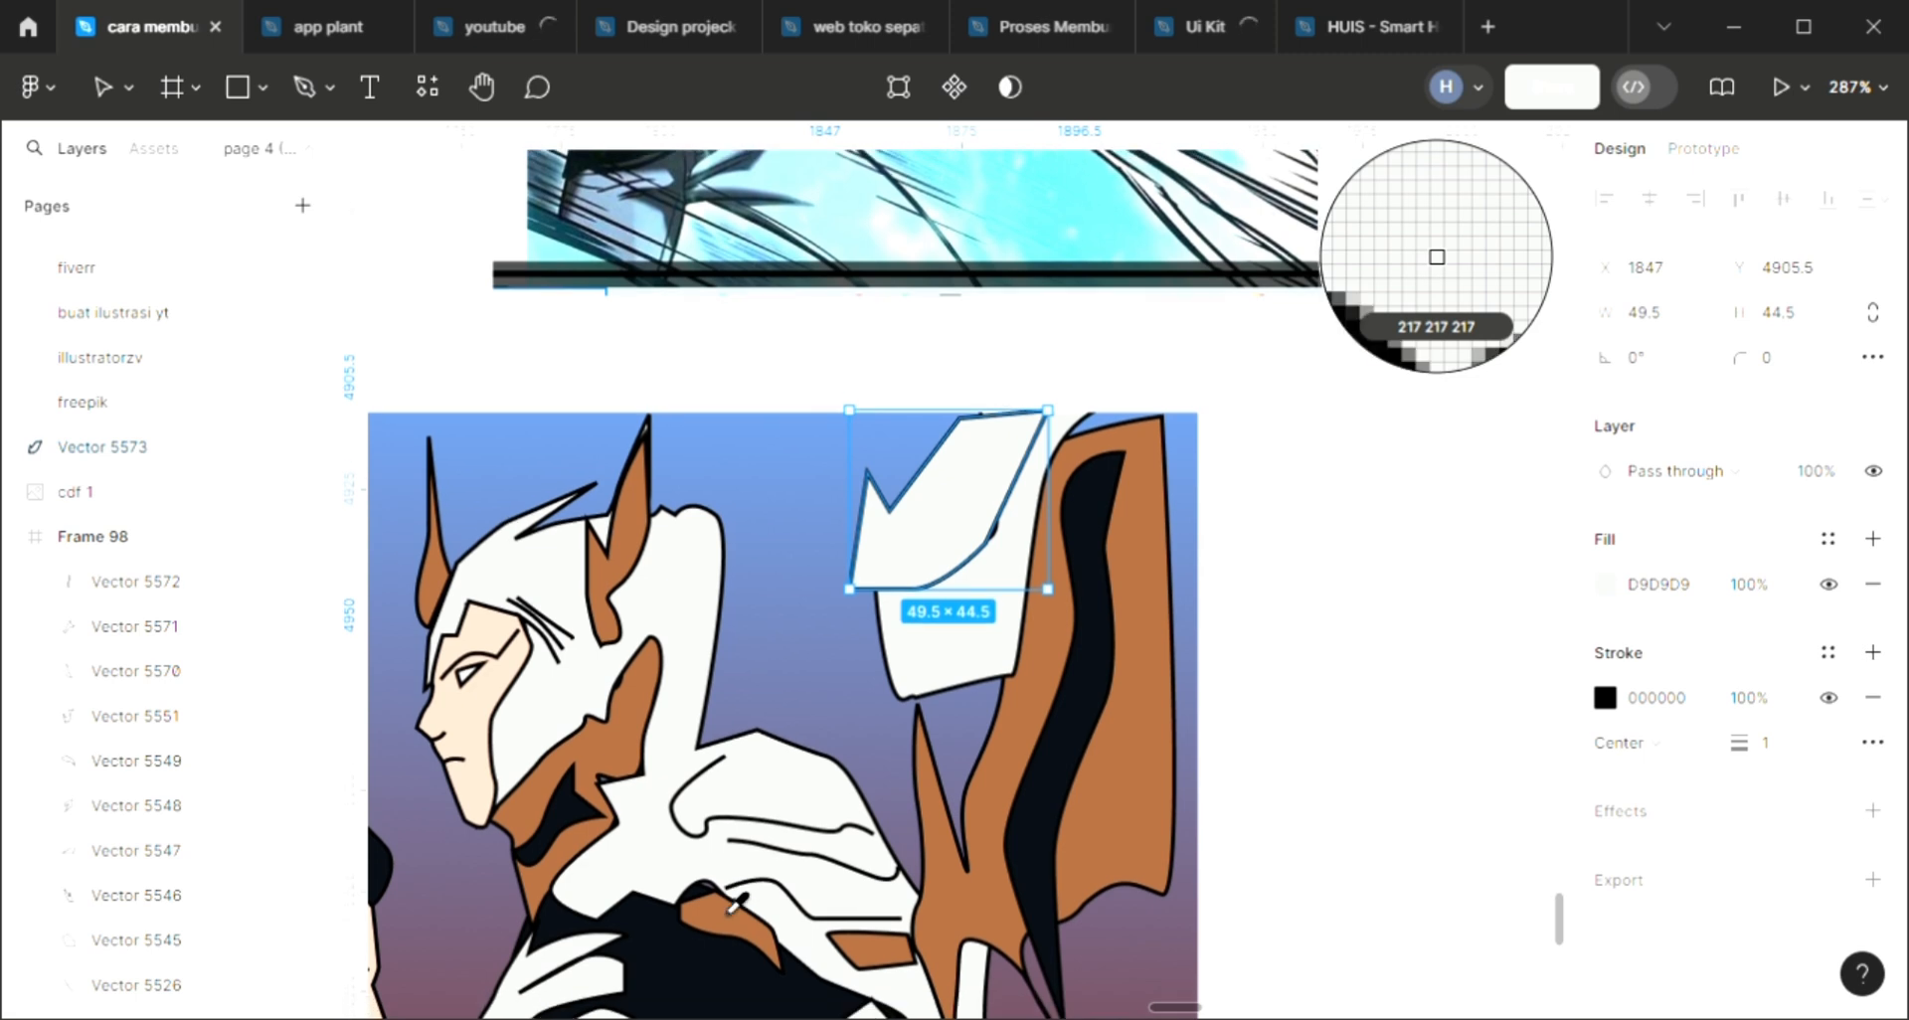
pyautogui.click(1114, 783)
pyautogui.click(1349, 683)
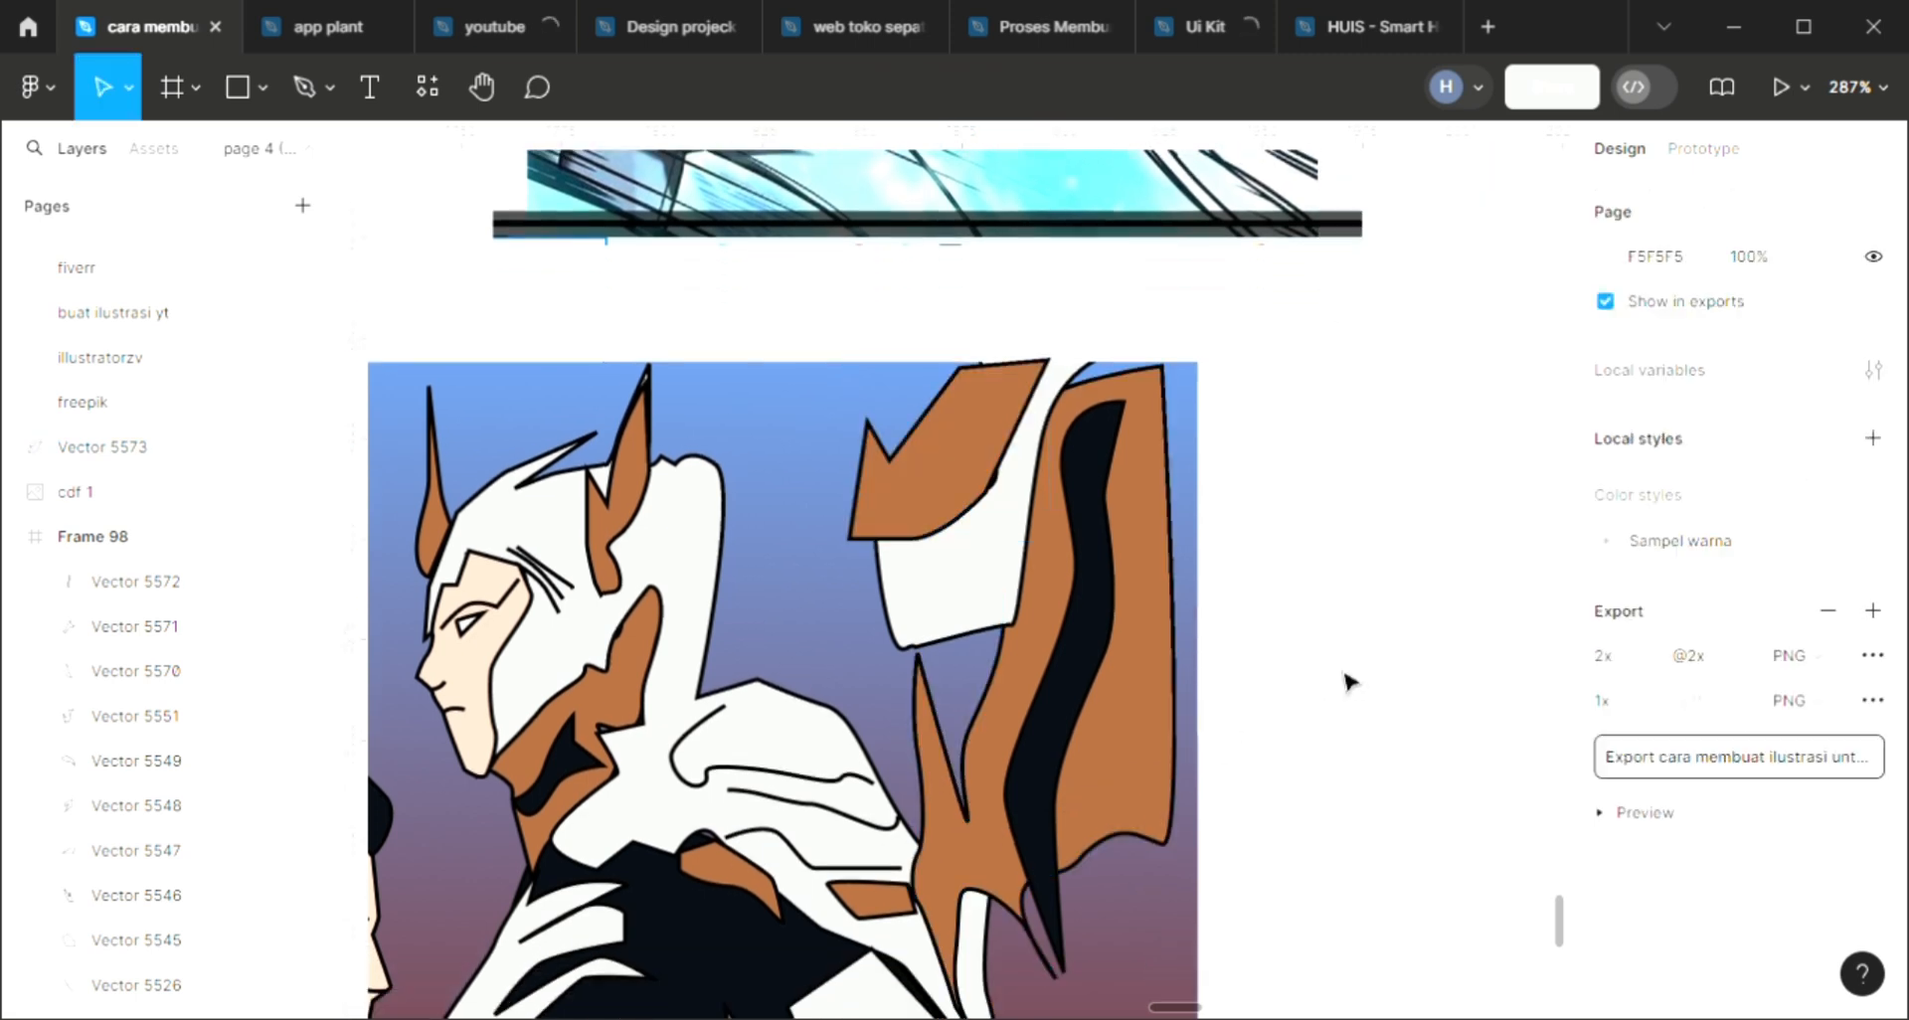
# Draw a short curved jaw line about 9 × 12 above the short-haired man's grey collar with the Pen tool
pyautogui.hscroll(1, 1349, 684)
pyautogui.hscroll(-2, 1349, 683)
pyautogui.scroll(-2, 1349, 683)
pyautogui.scroll(-3, 1350, 683)
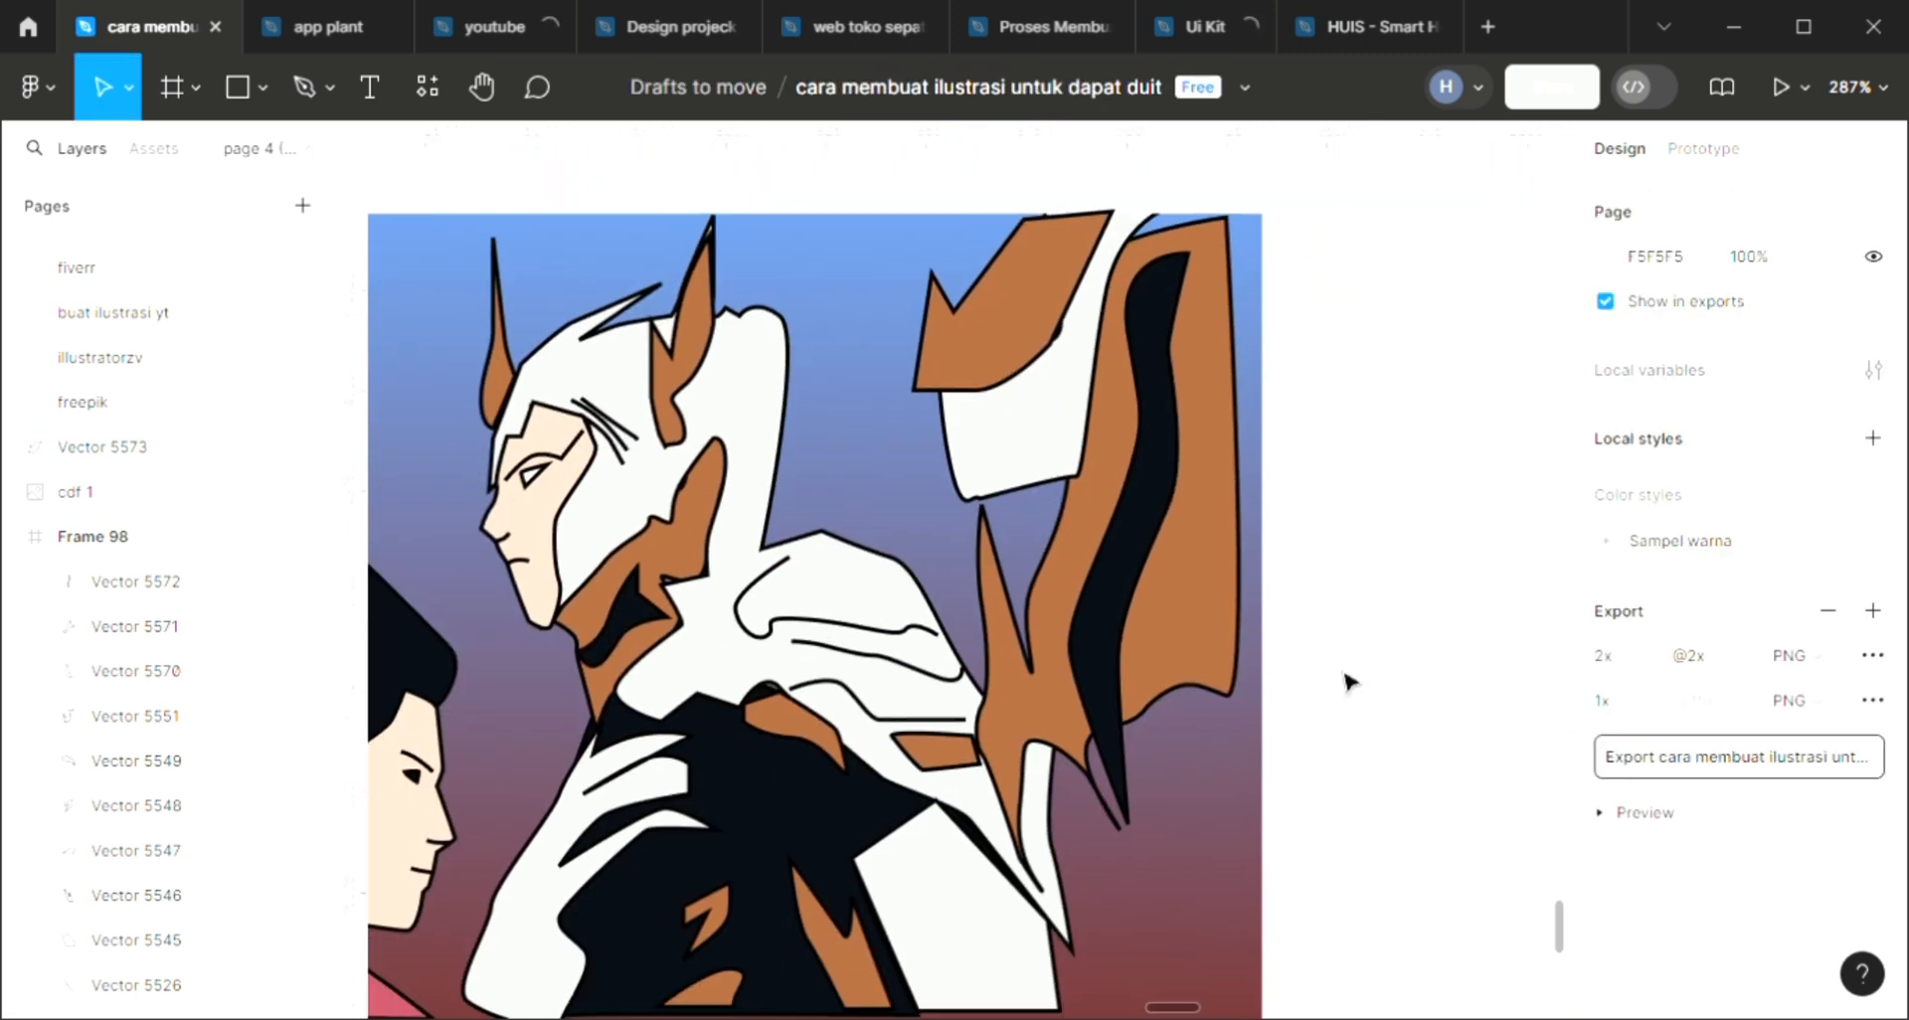
pyautogui.hscroll(-4, 1348, 676)
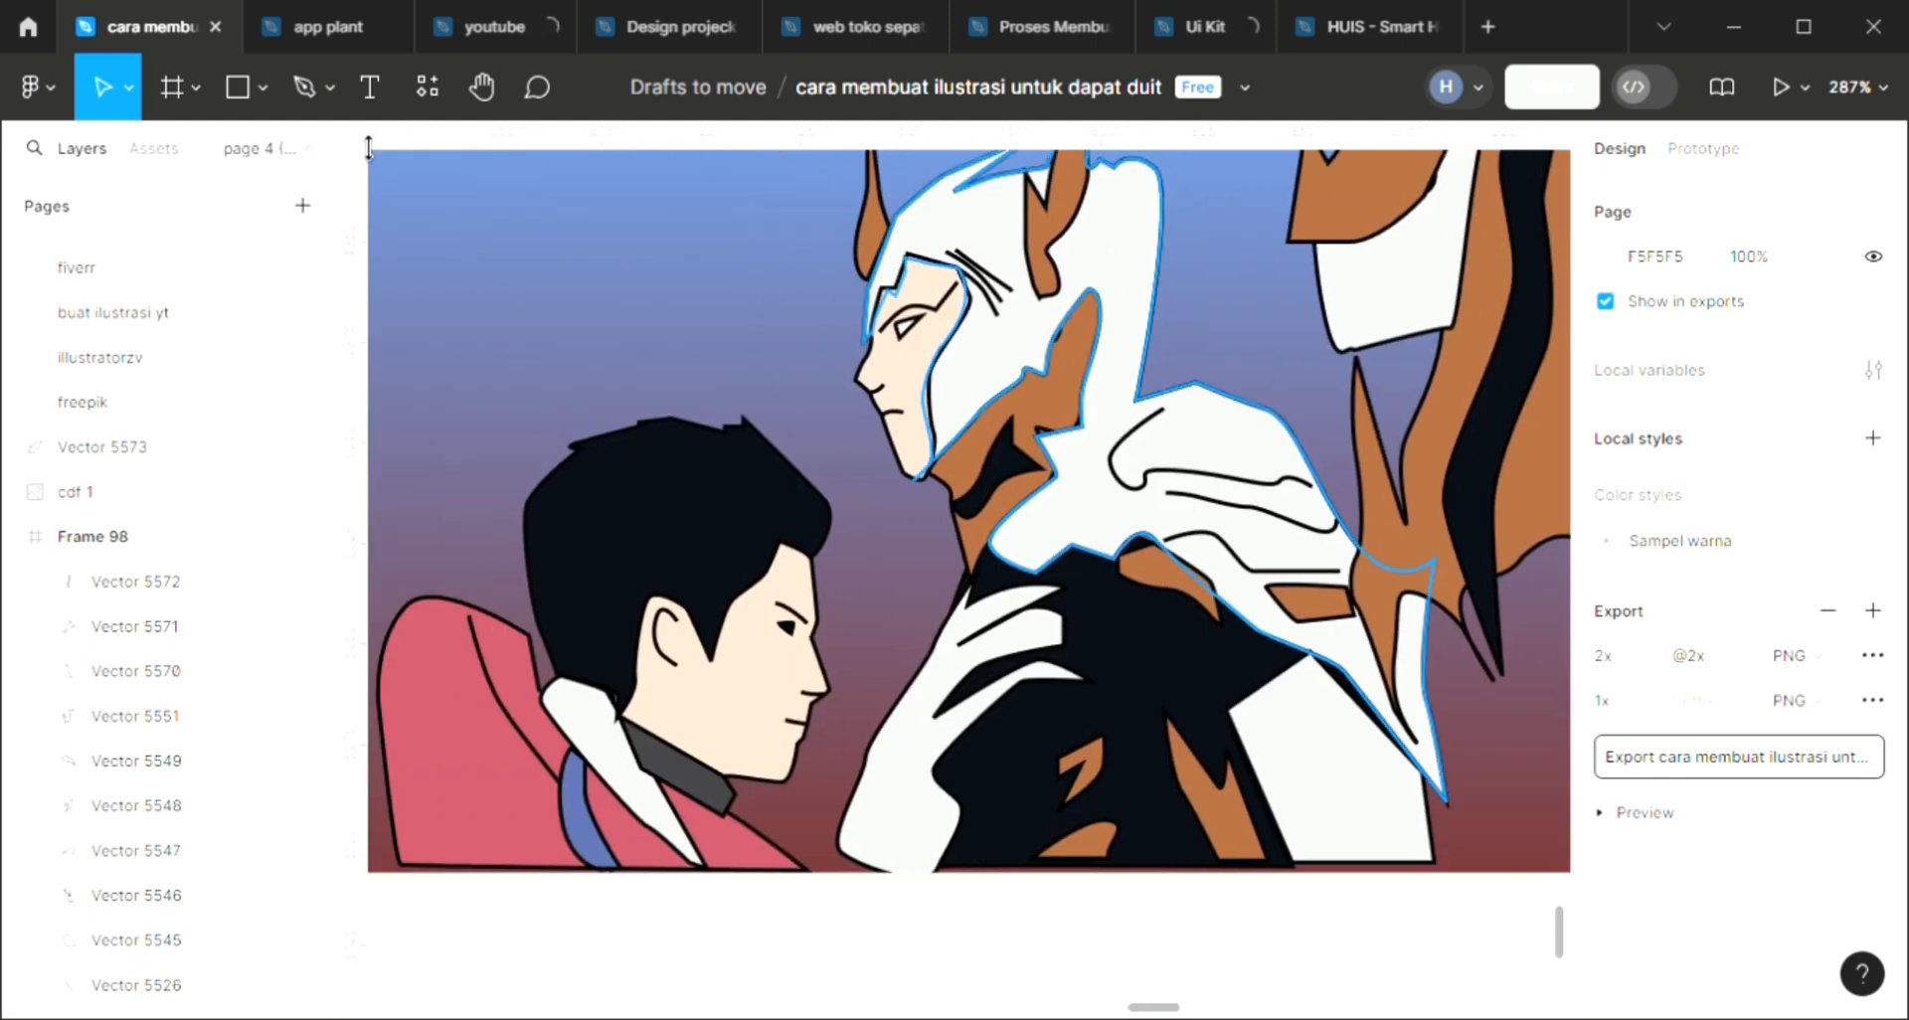
pyautogui.click(301, 94)
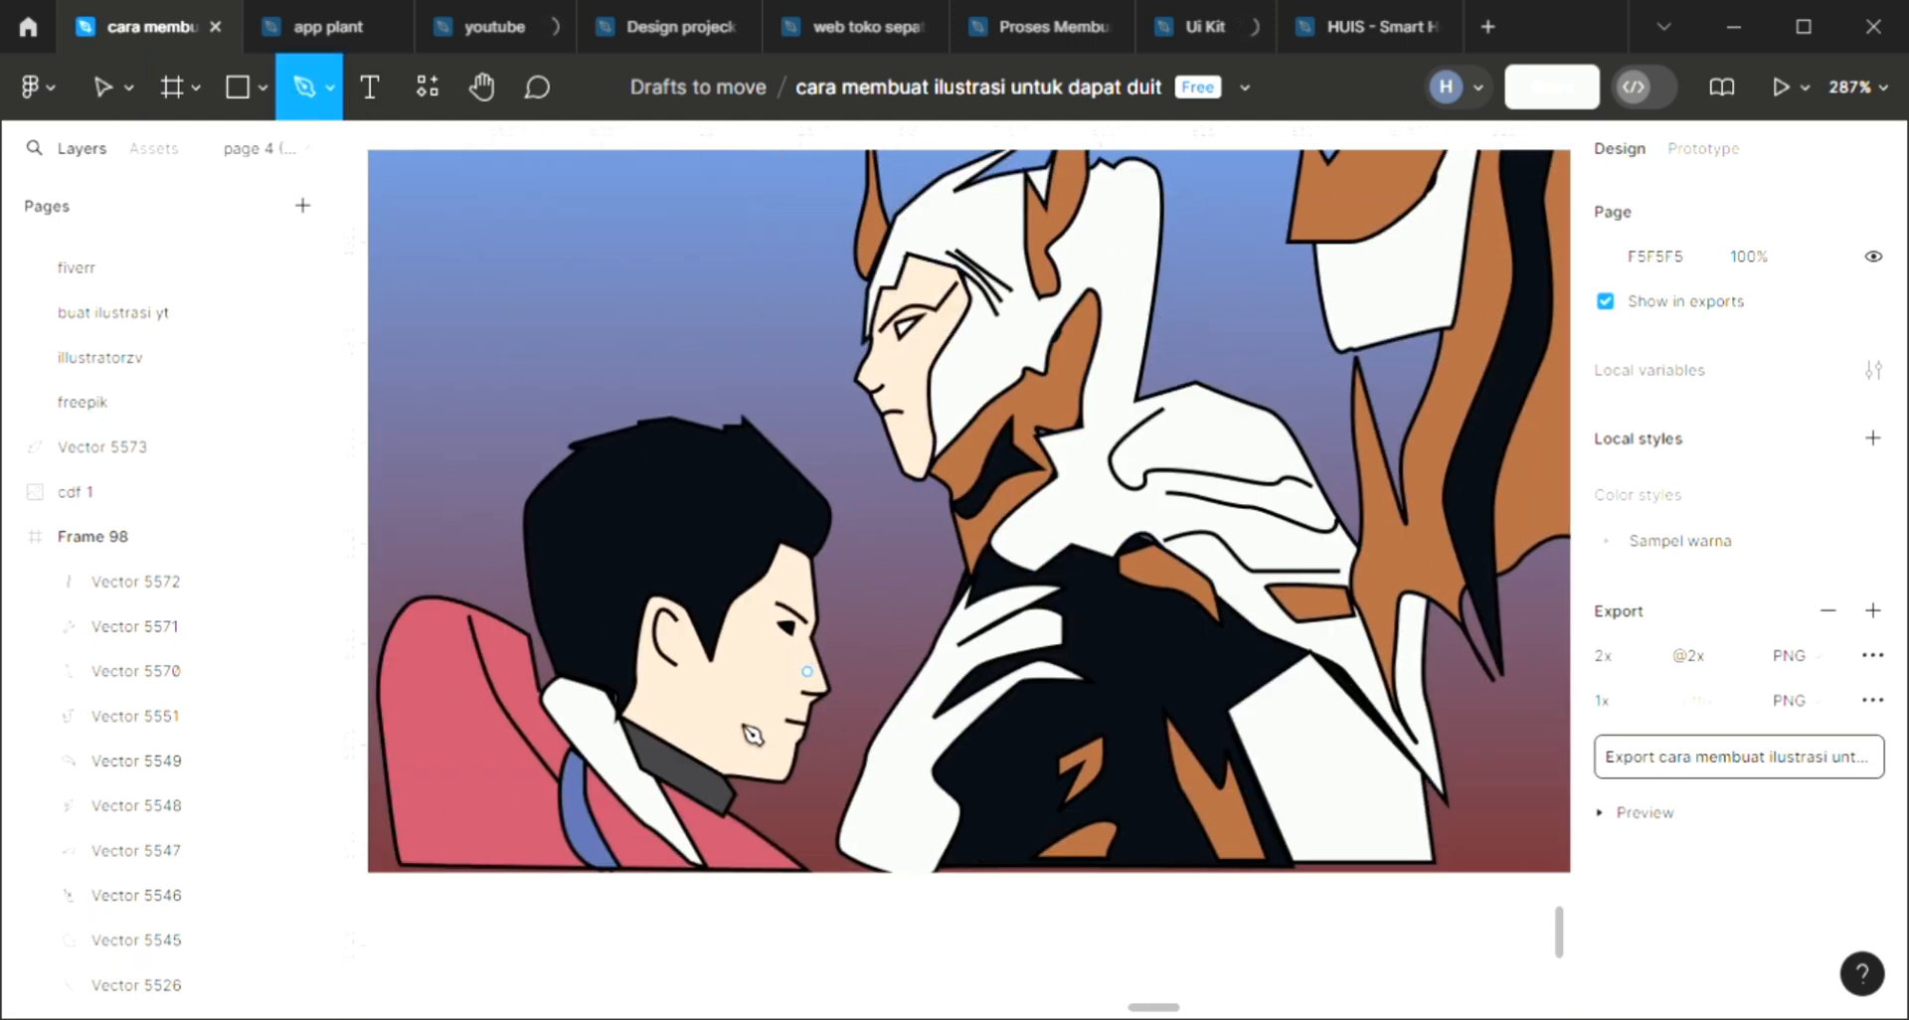
pyautogui.scroll(5, 744, 754)
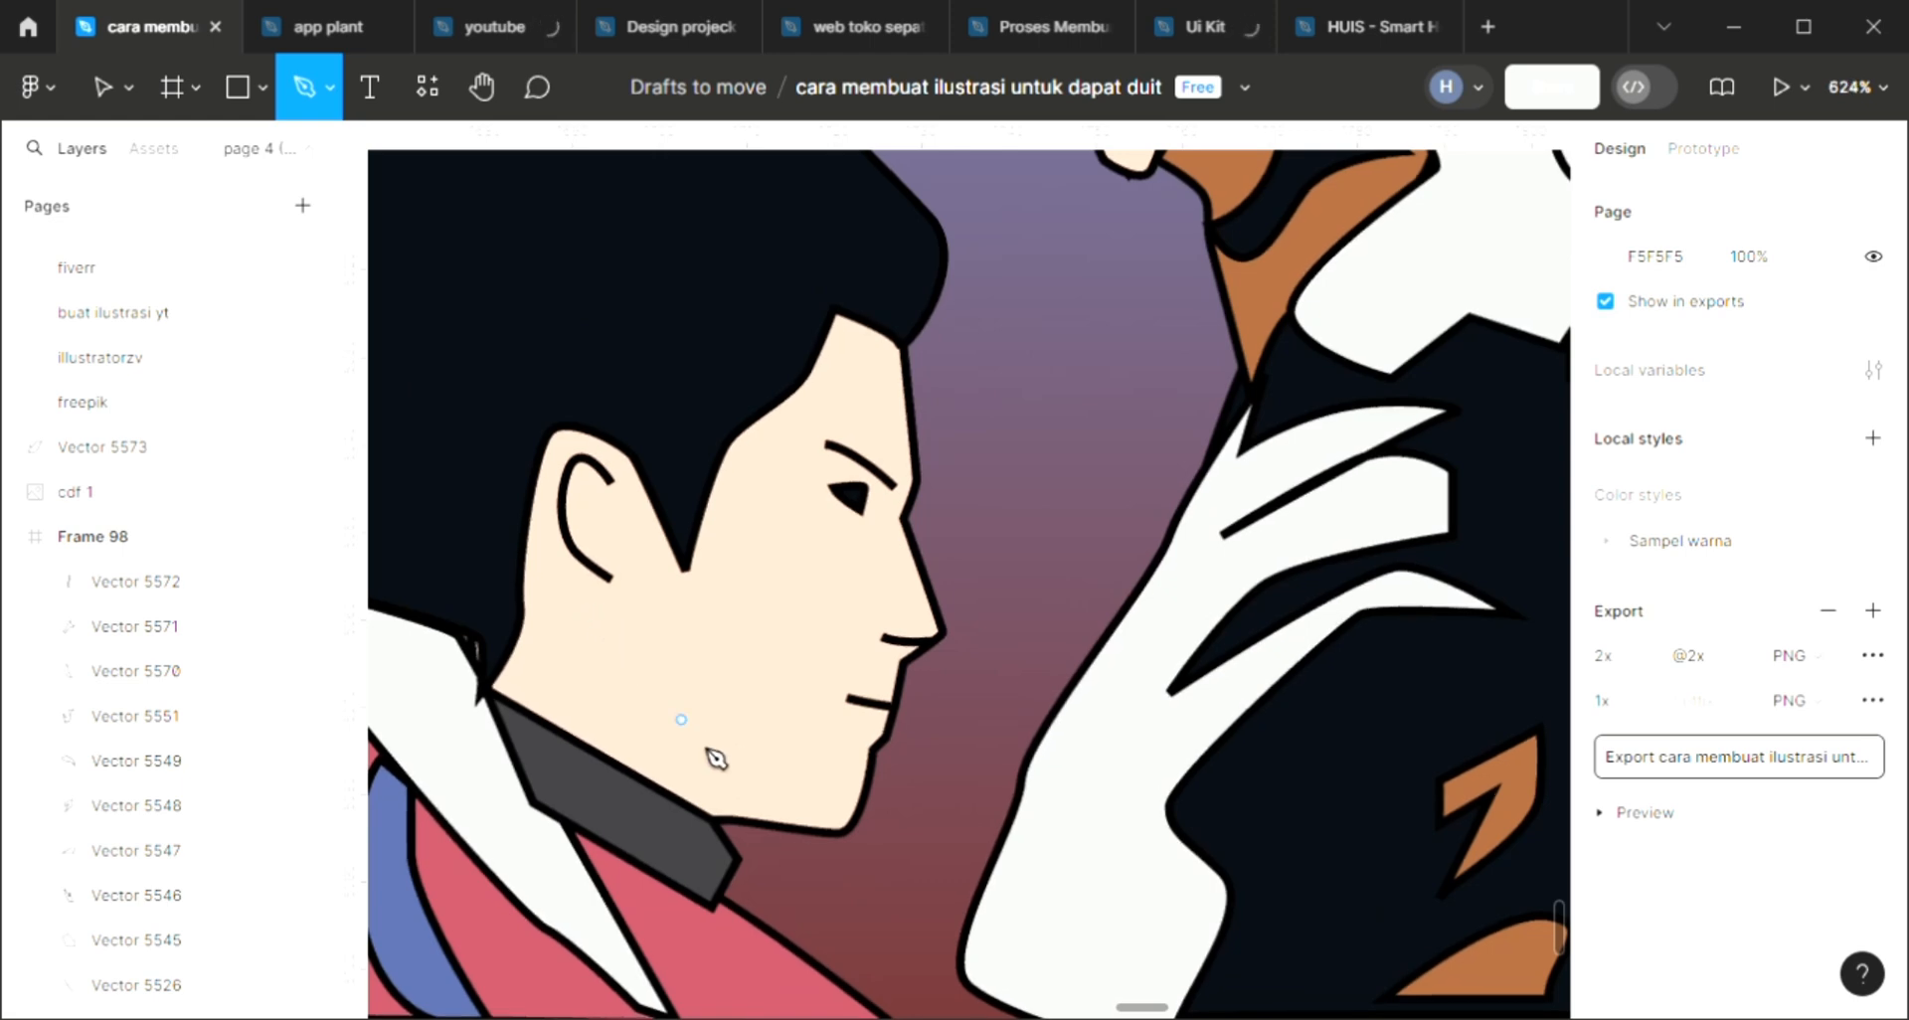
pyautogui.click(716, 820)
pyautogui.moveTo(637, 715); pyautogui.dragTo(624, 671)
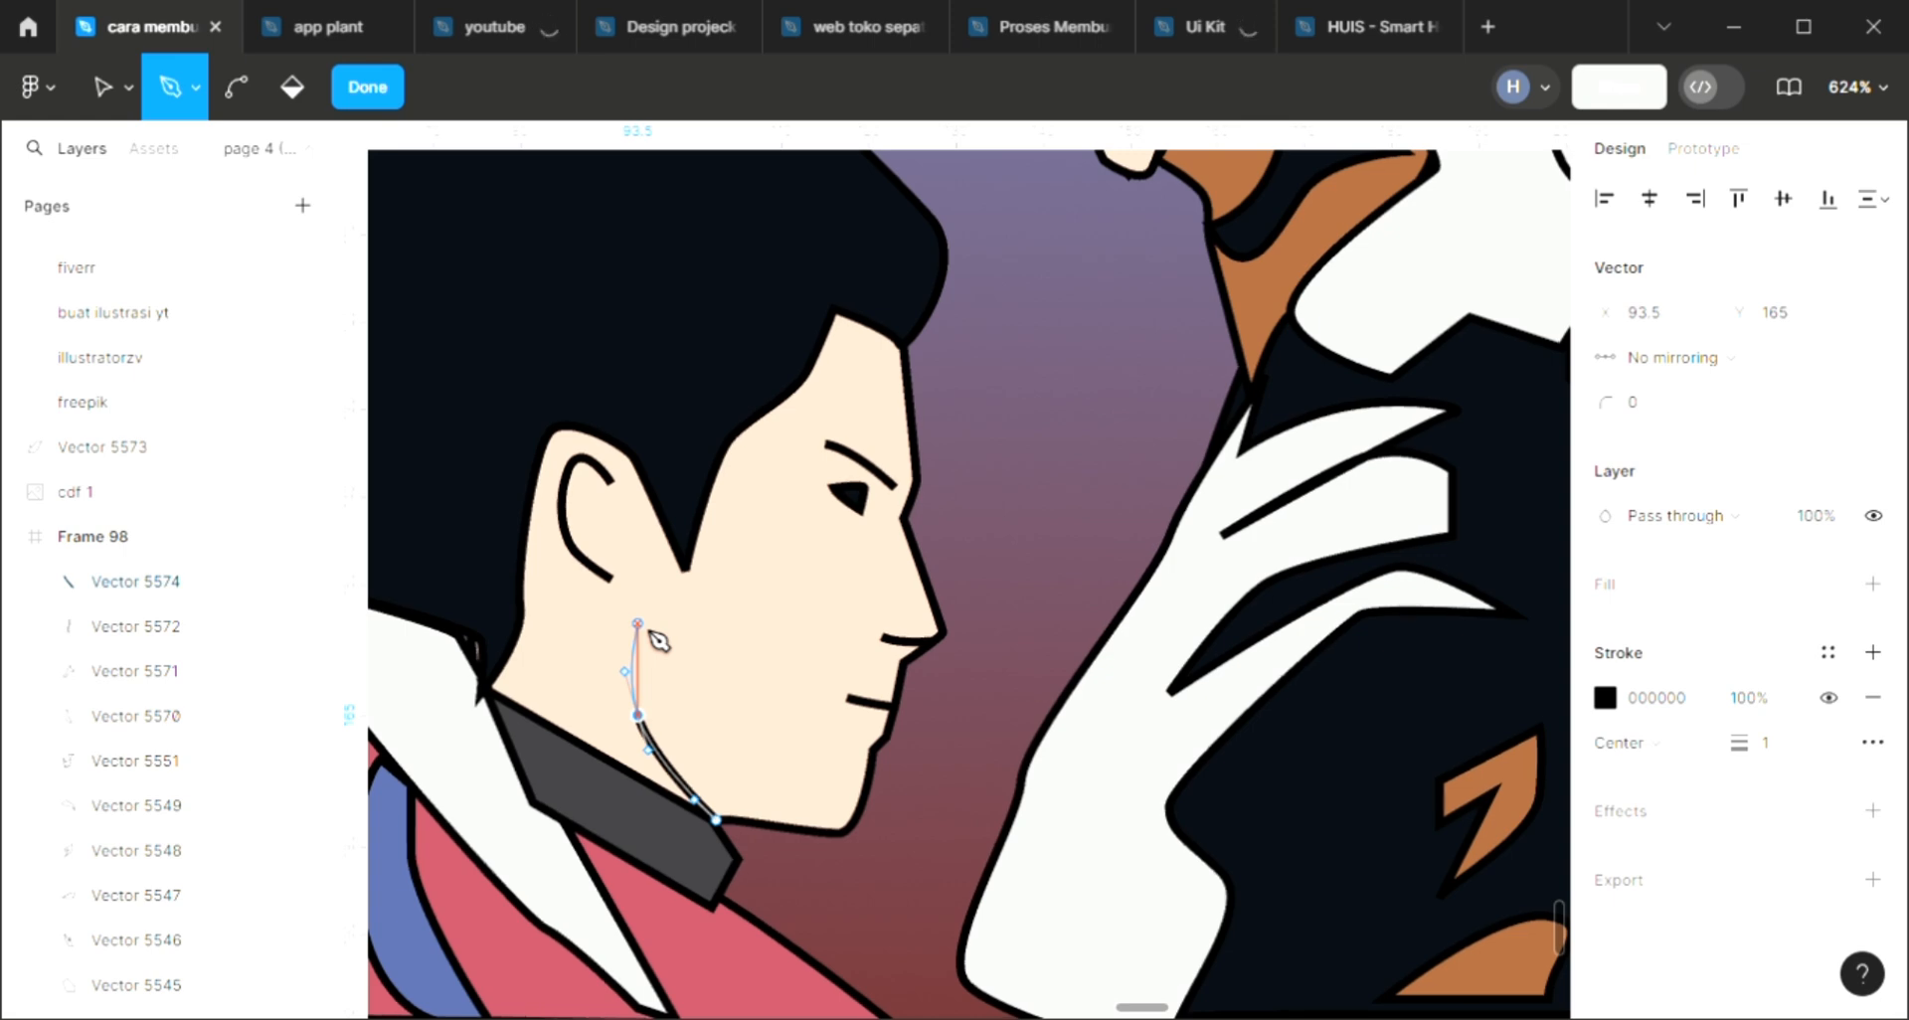
pyautogui.press('Escape')
pyautogui.press('Escape')
pyautogui.scroll(-5, 718, 704)
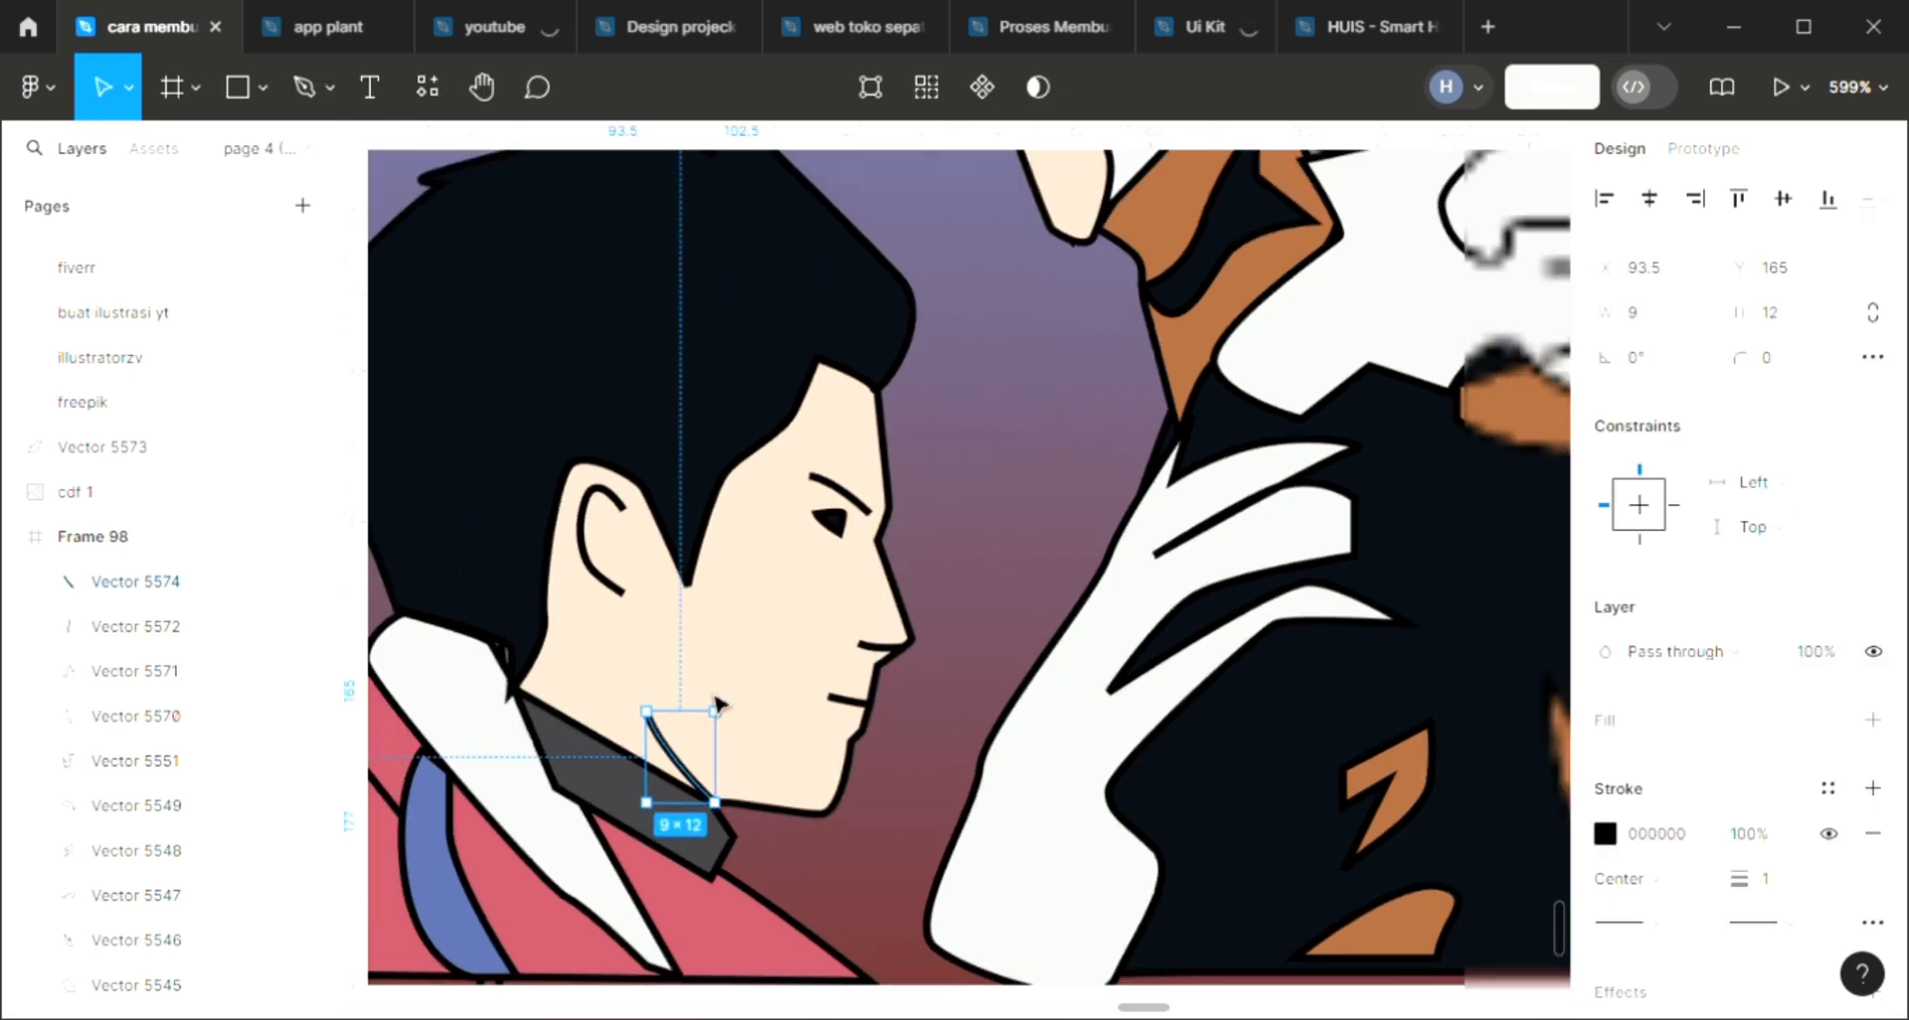
pyautogui.press('Escape')
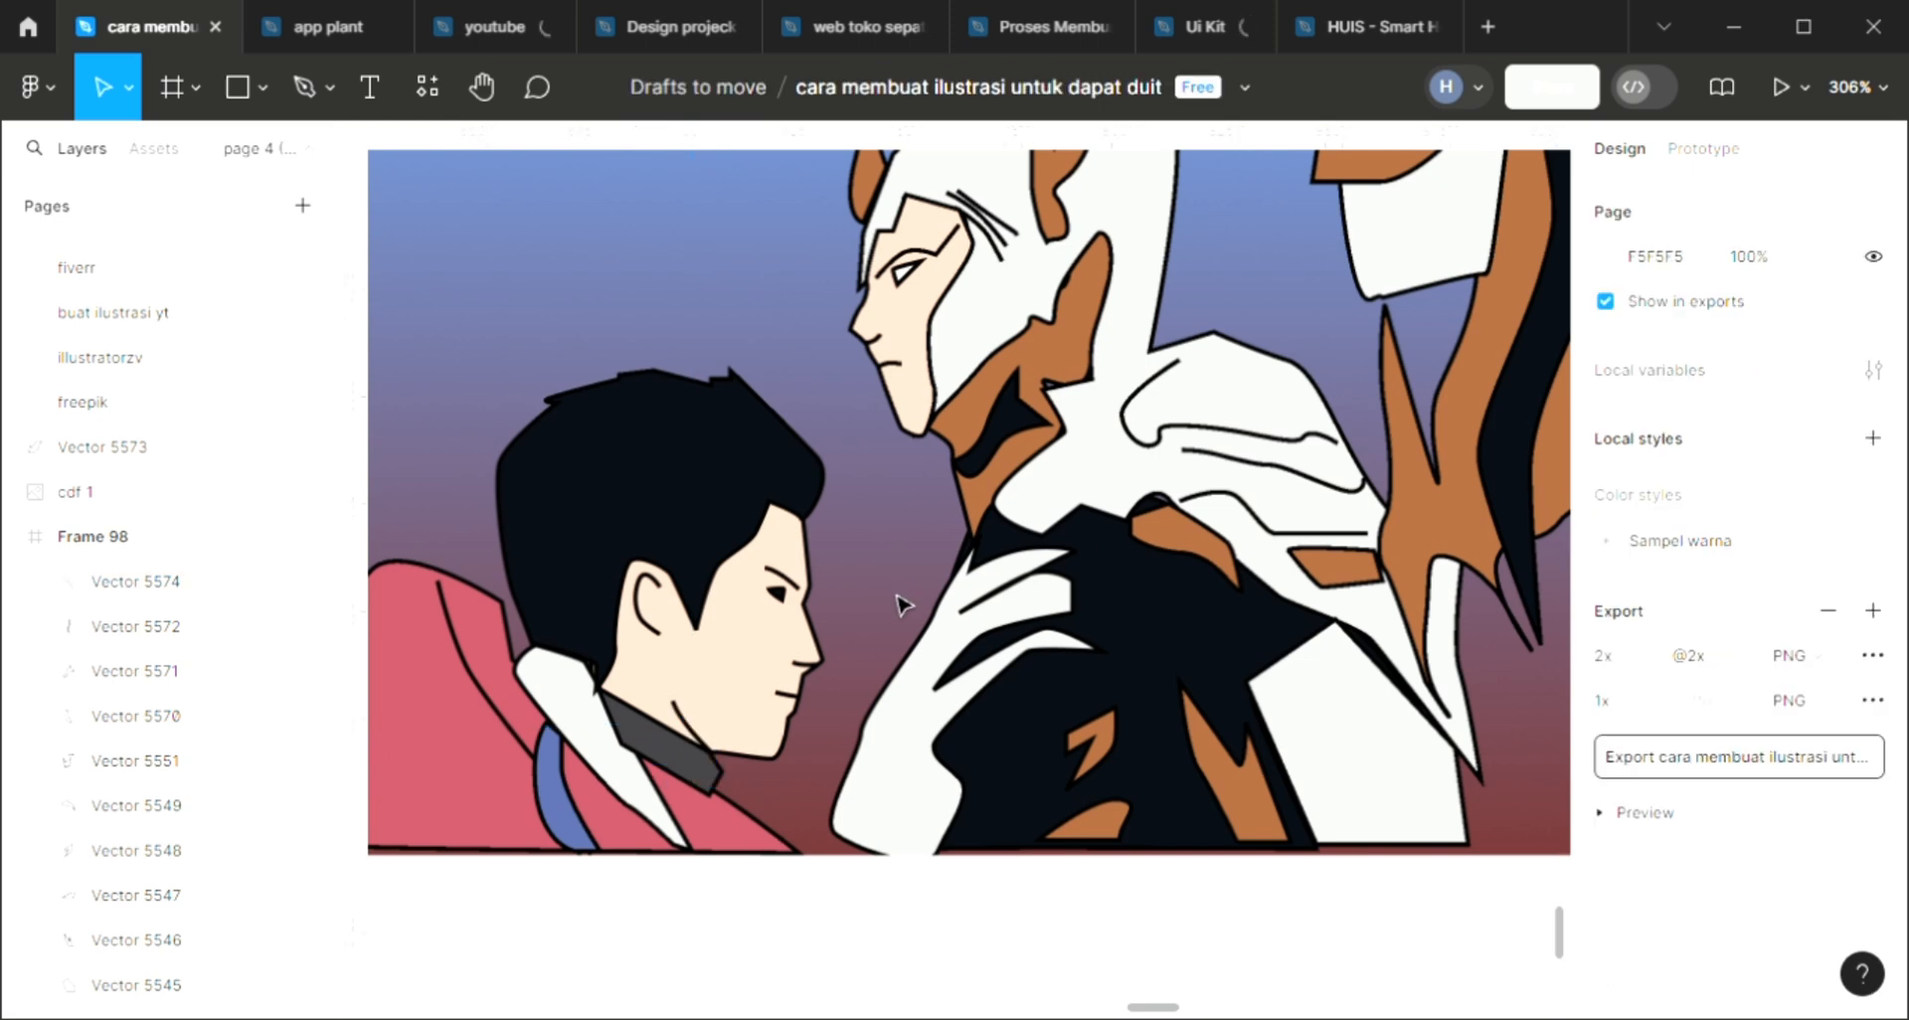
# Draw a curved line about 11.5 × 23.5 from the helmet's upper edge down behind the warrior's rear horn with the Pen tool
pyautogui.scroll(-1, 900, 587)
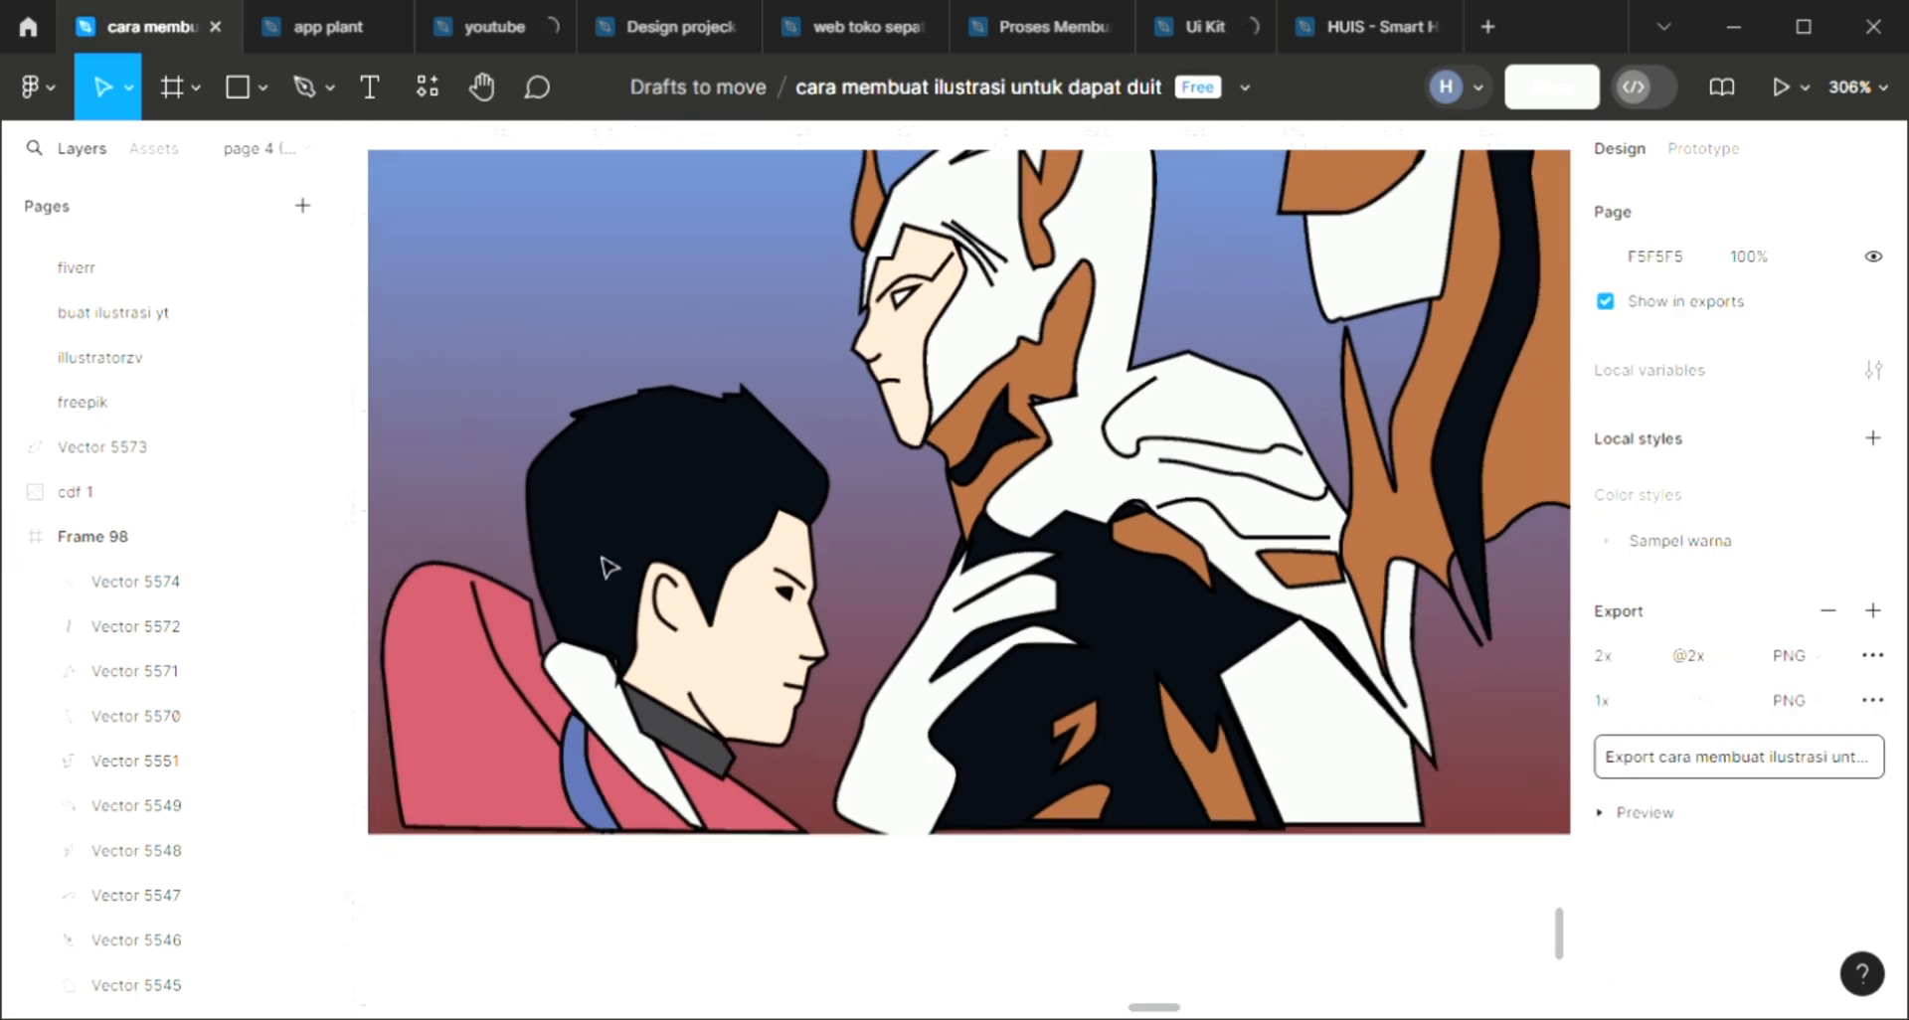
pyautogui.click(301, 74)
pyautogui.scroll(3, 753, 514)
pyautogui.scroll(1, 753, 515)
pyautogui.hscroll(1, 753, 514)
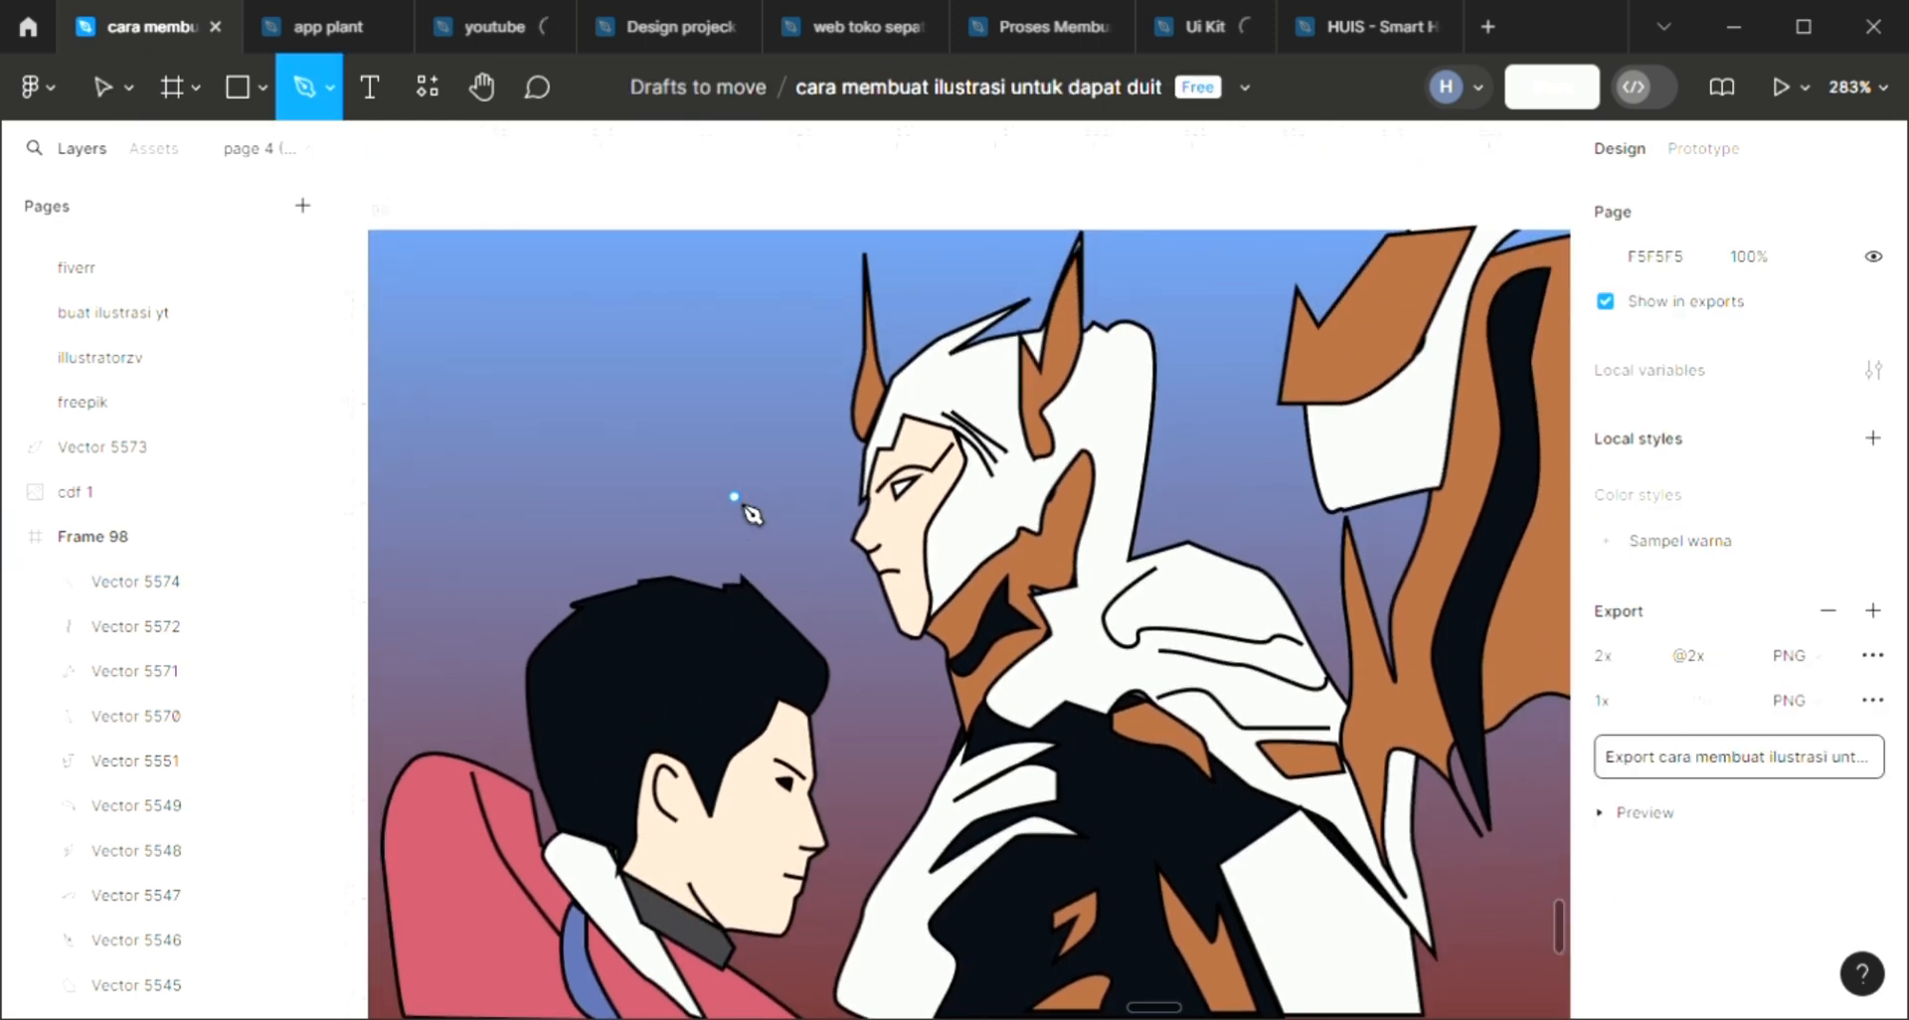
pyautogui.scroll(4, 1052, 446)
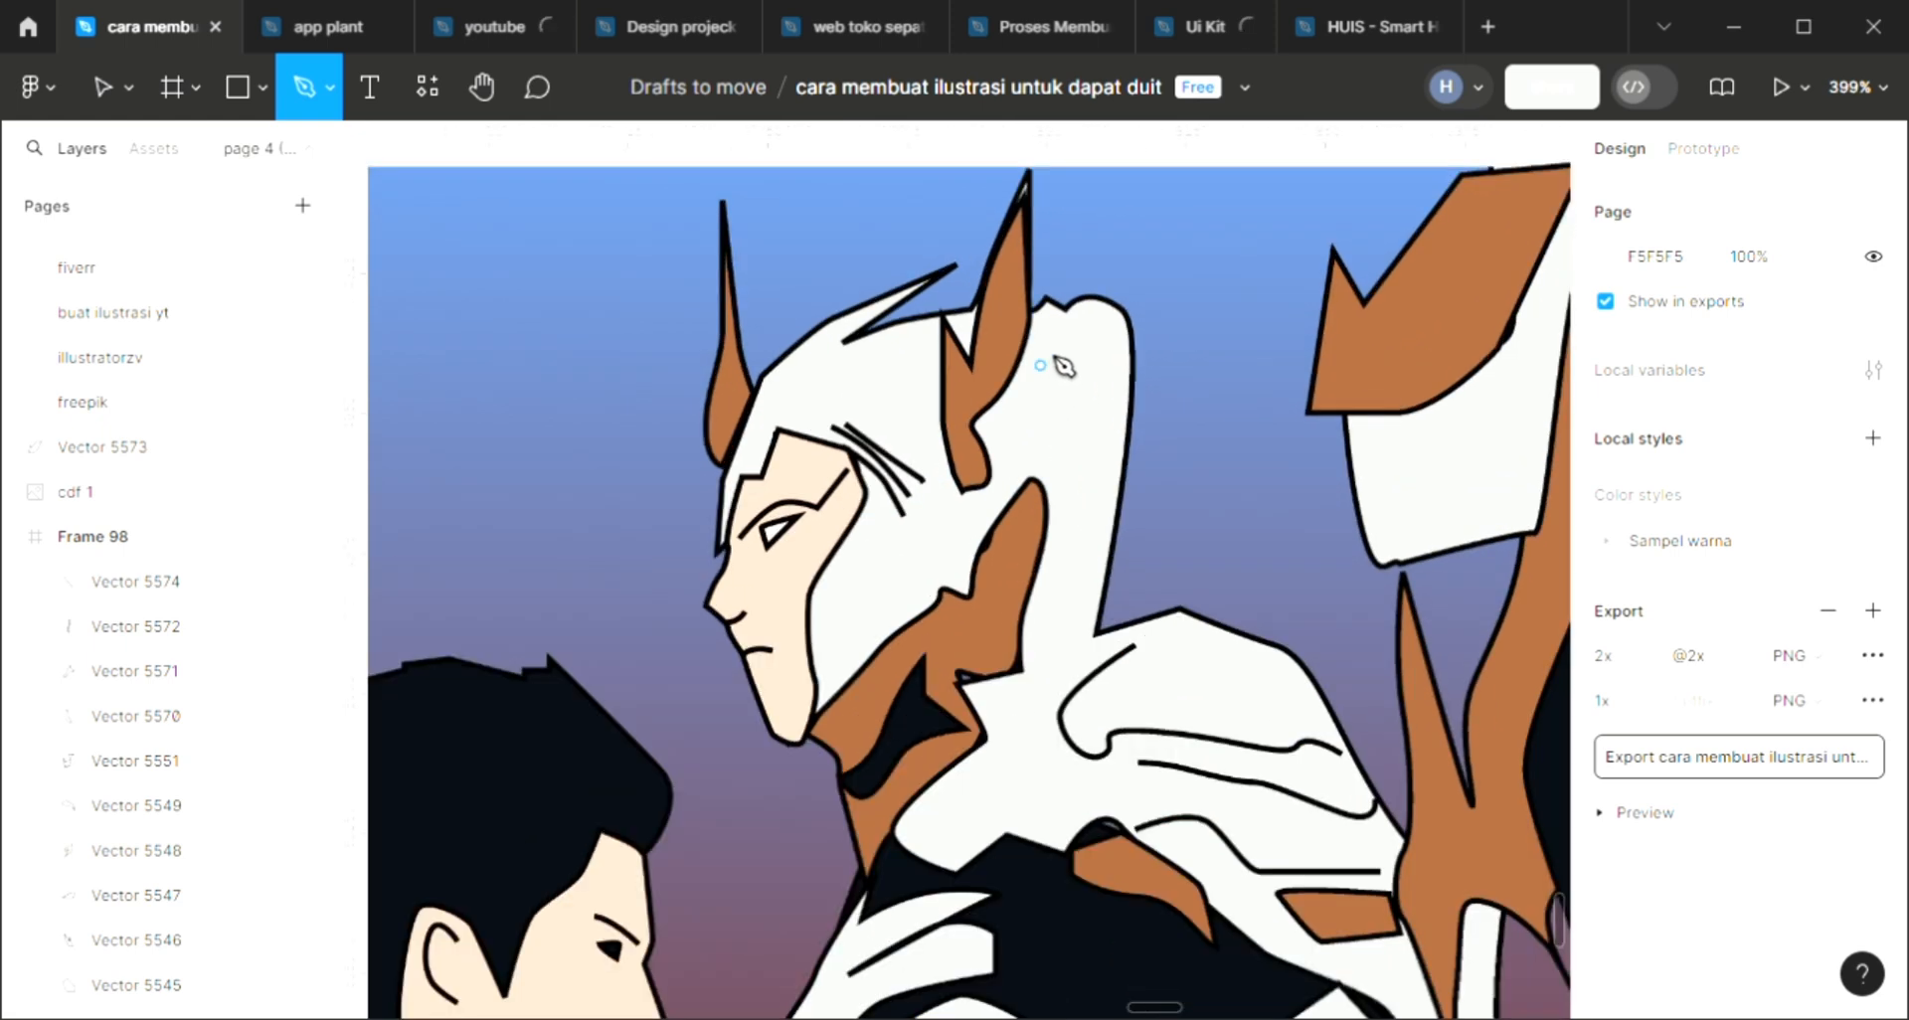
pyautogui.click(1034, 412)
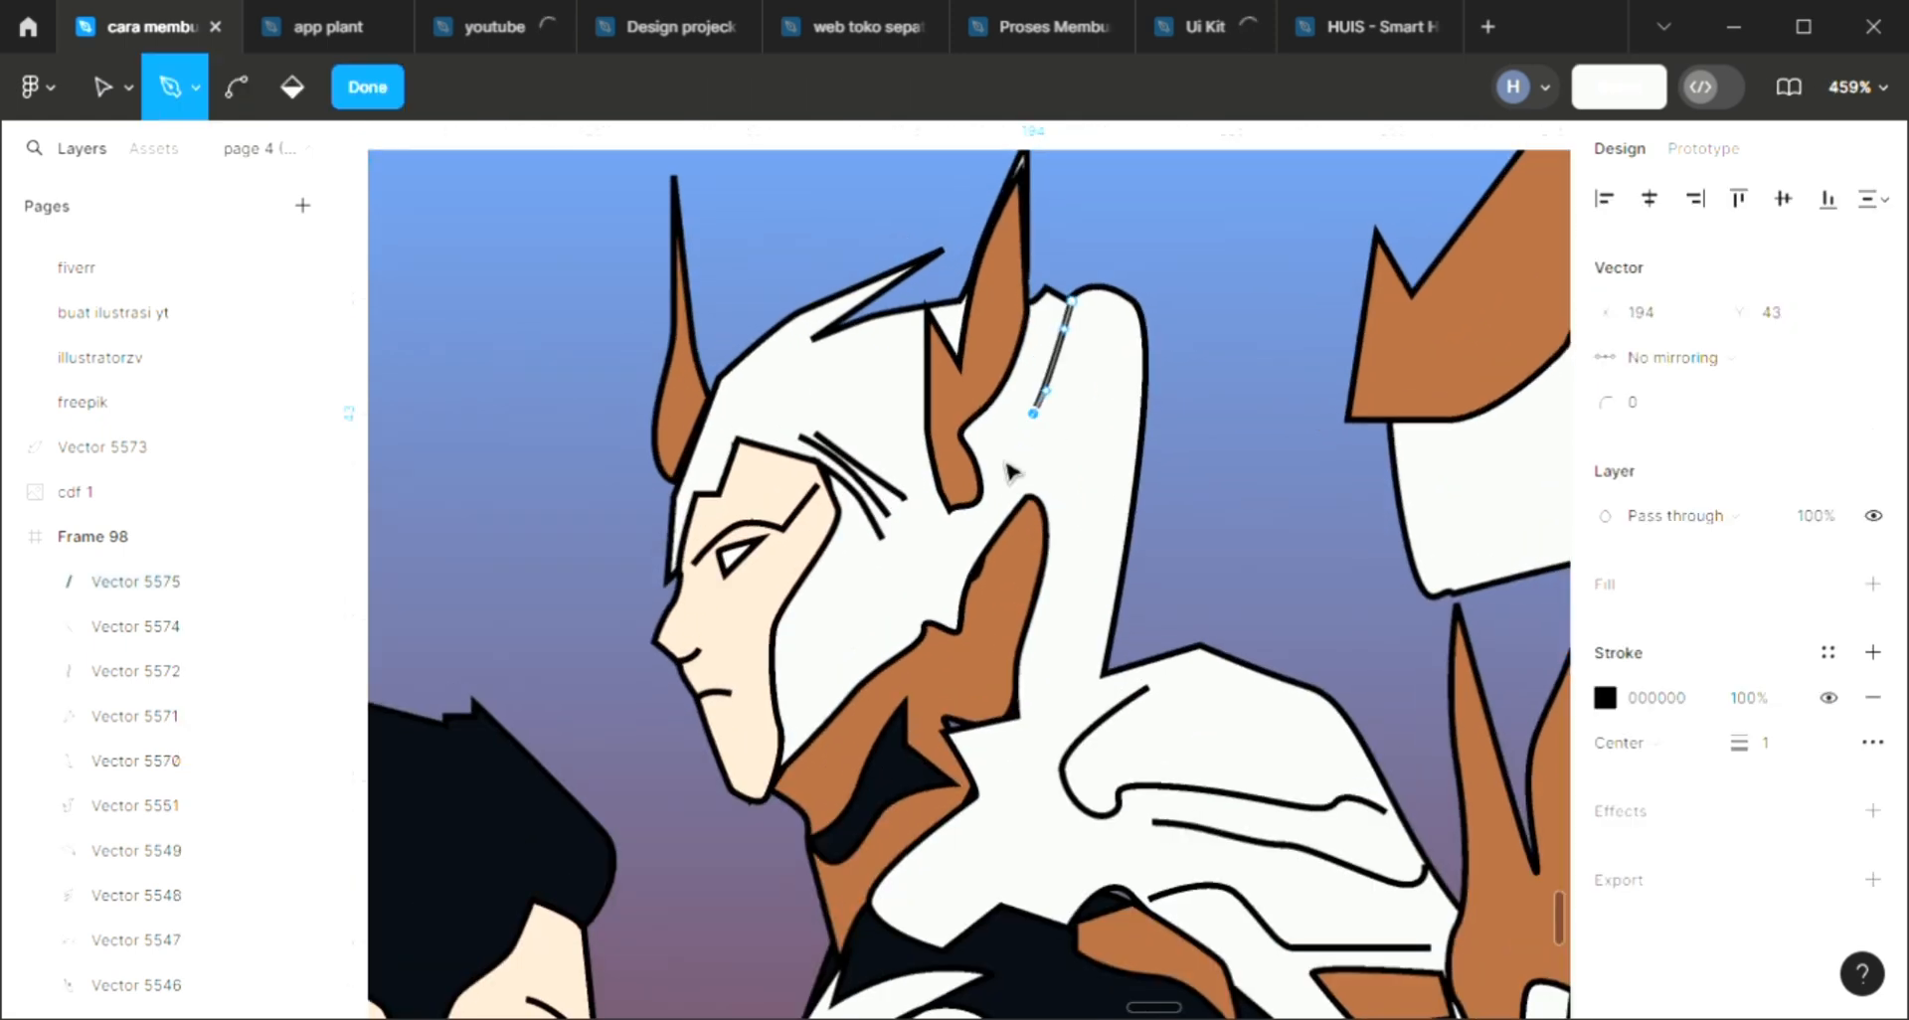
pyautogui.press('Escape')
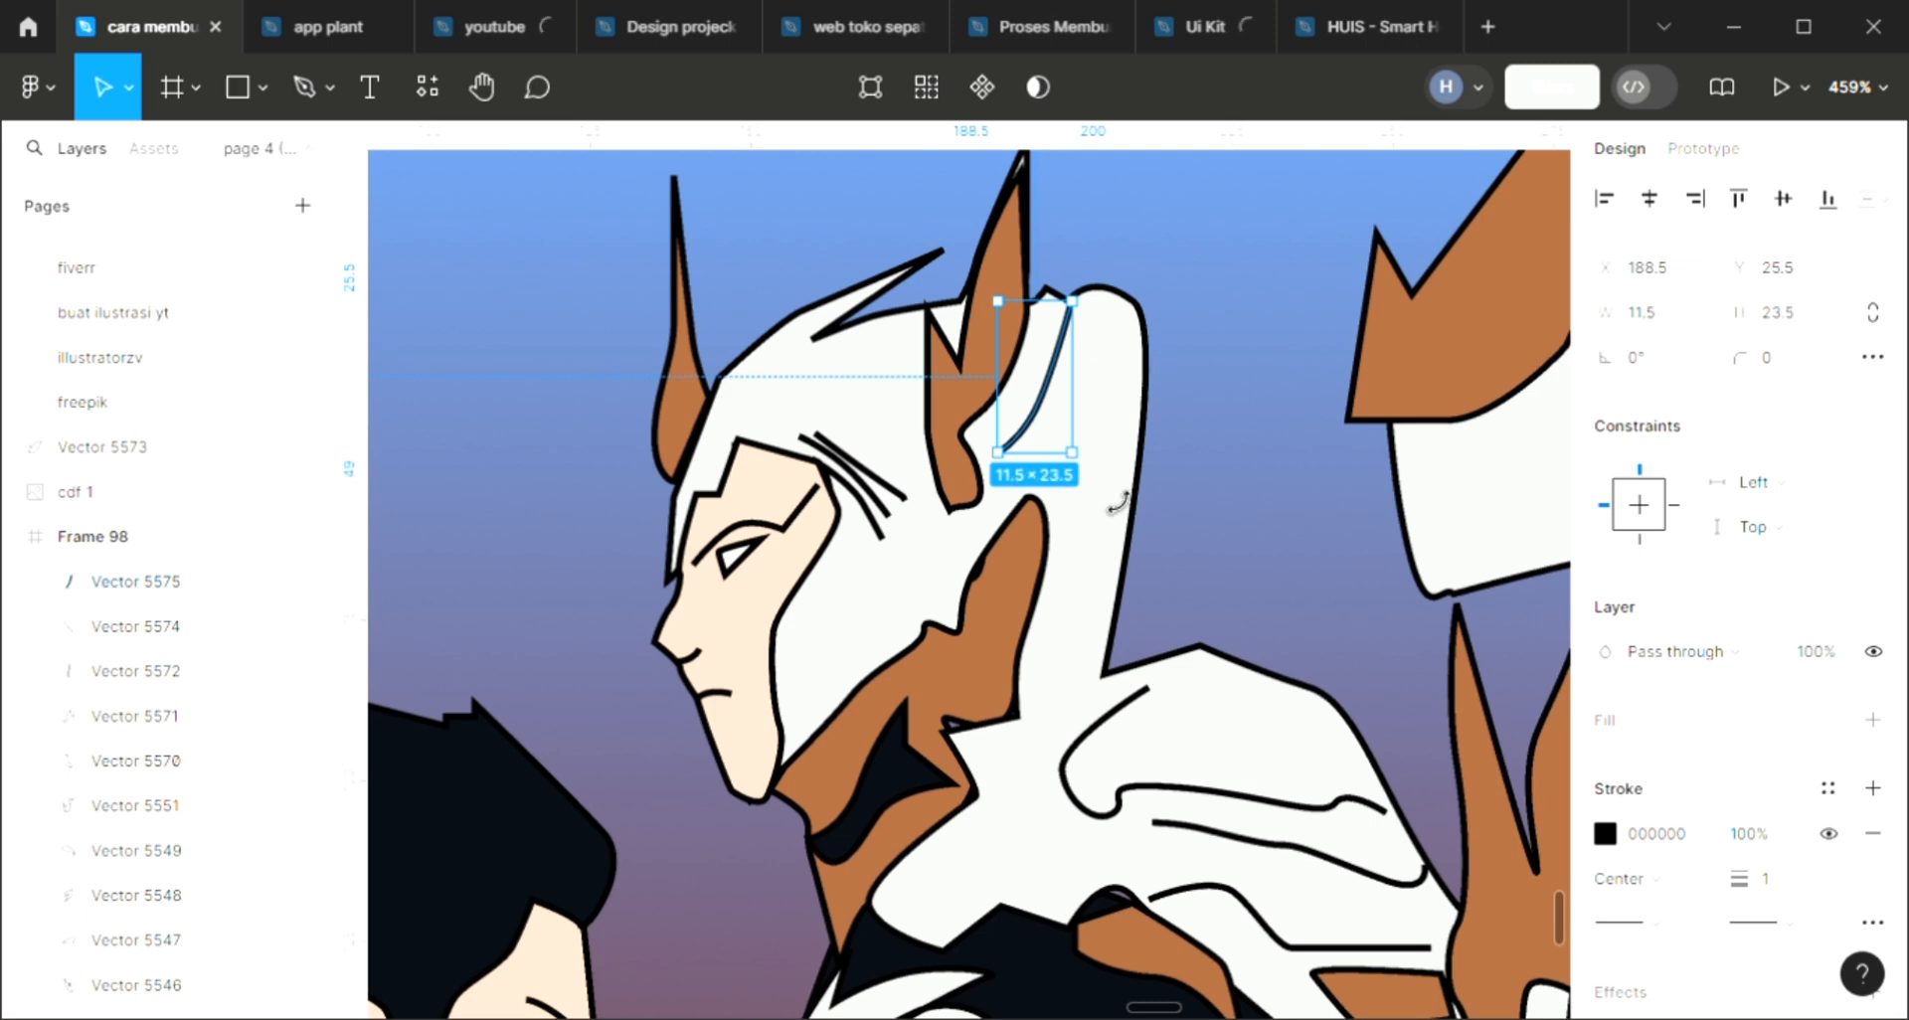
# Draw a curved line about 13 × 14 from the brown ear piece up to the helmet's back edge with the Pen tool
pyautogui.press('p')
pyautogui.click(1052, 546)
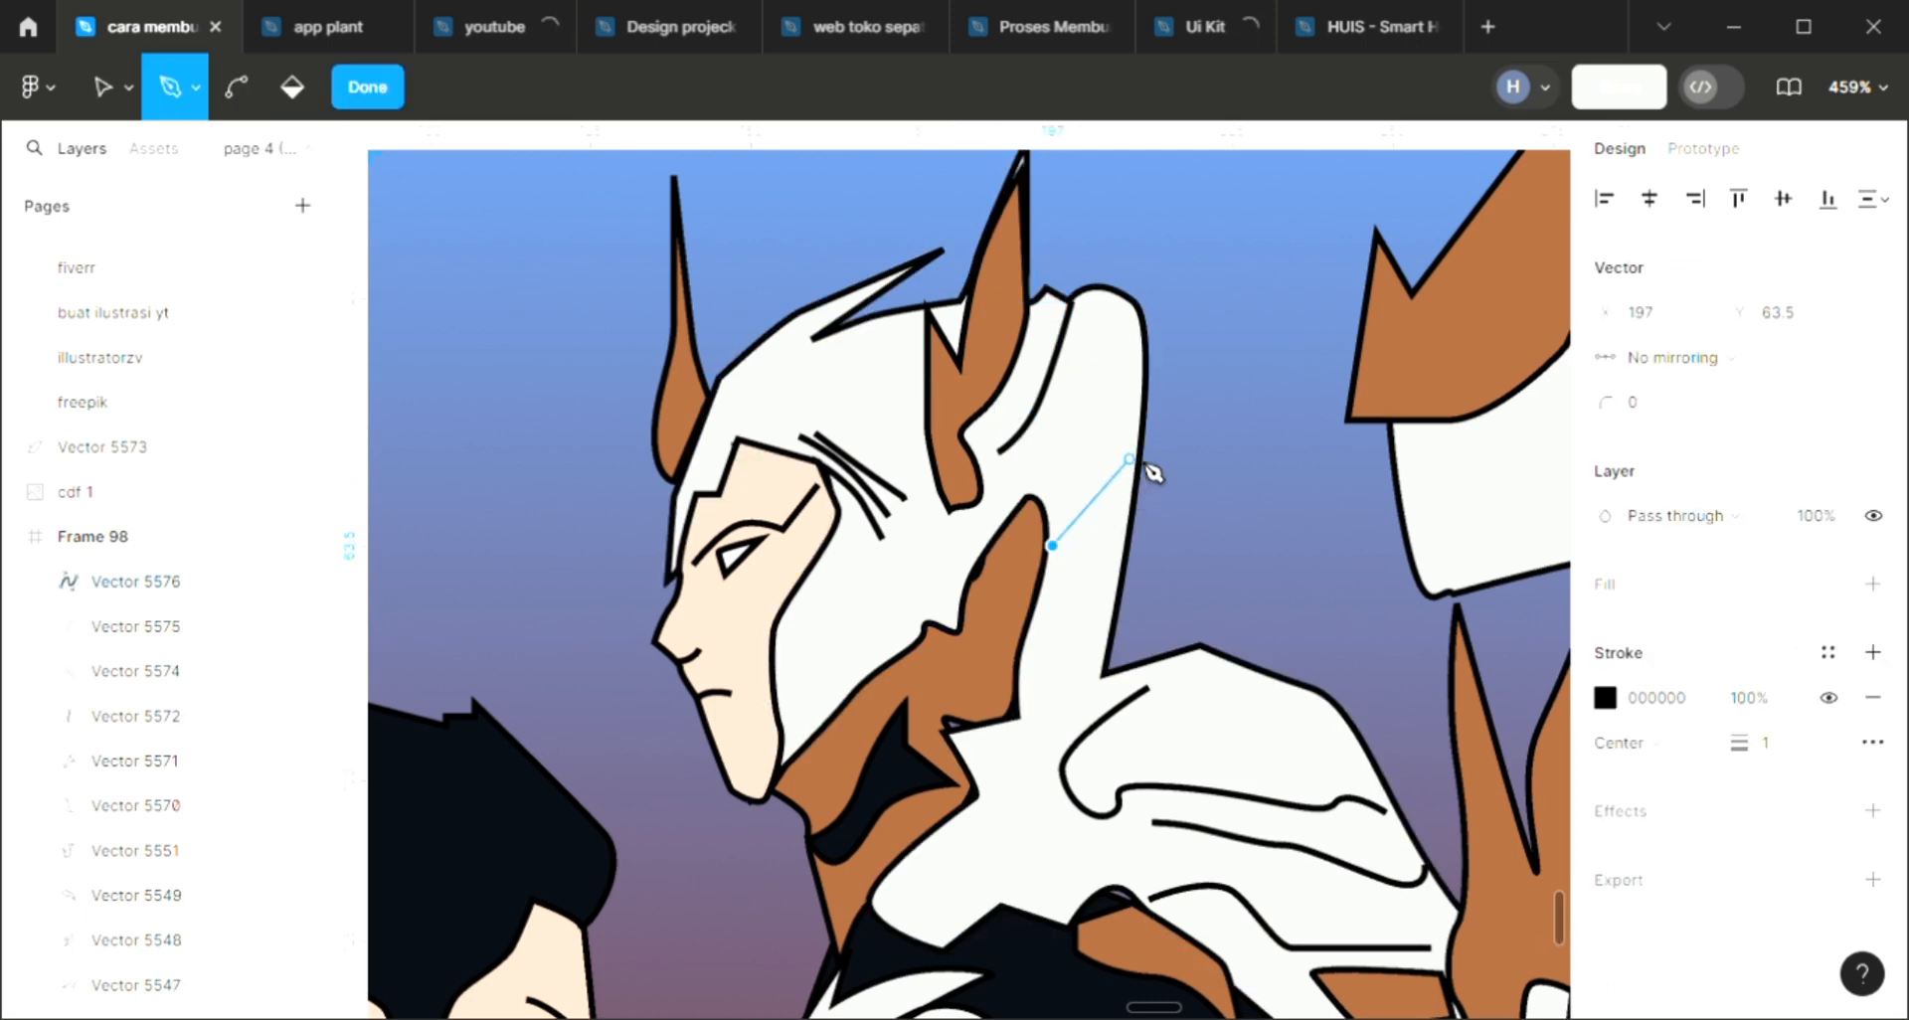
pyautogui.moveTo(1135, 455); pyautogui.dragTo(1151, 411)
pyautogui.press('Escape')
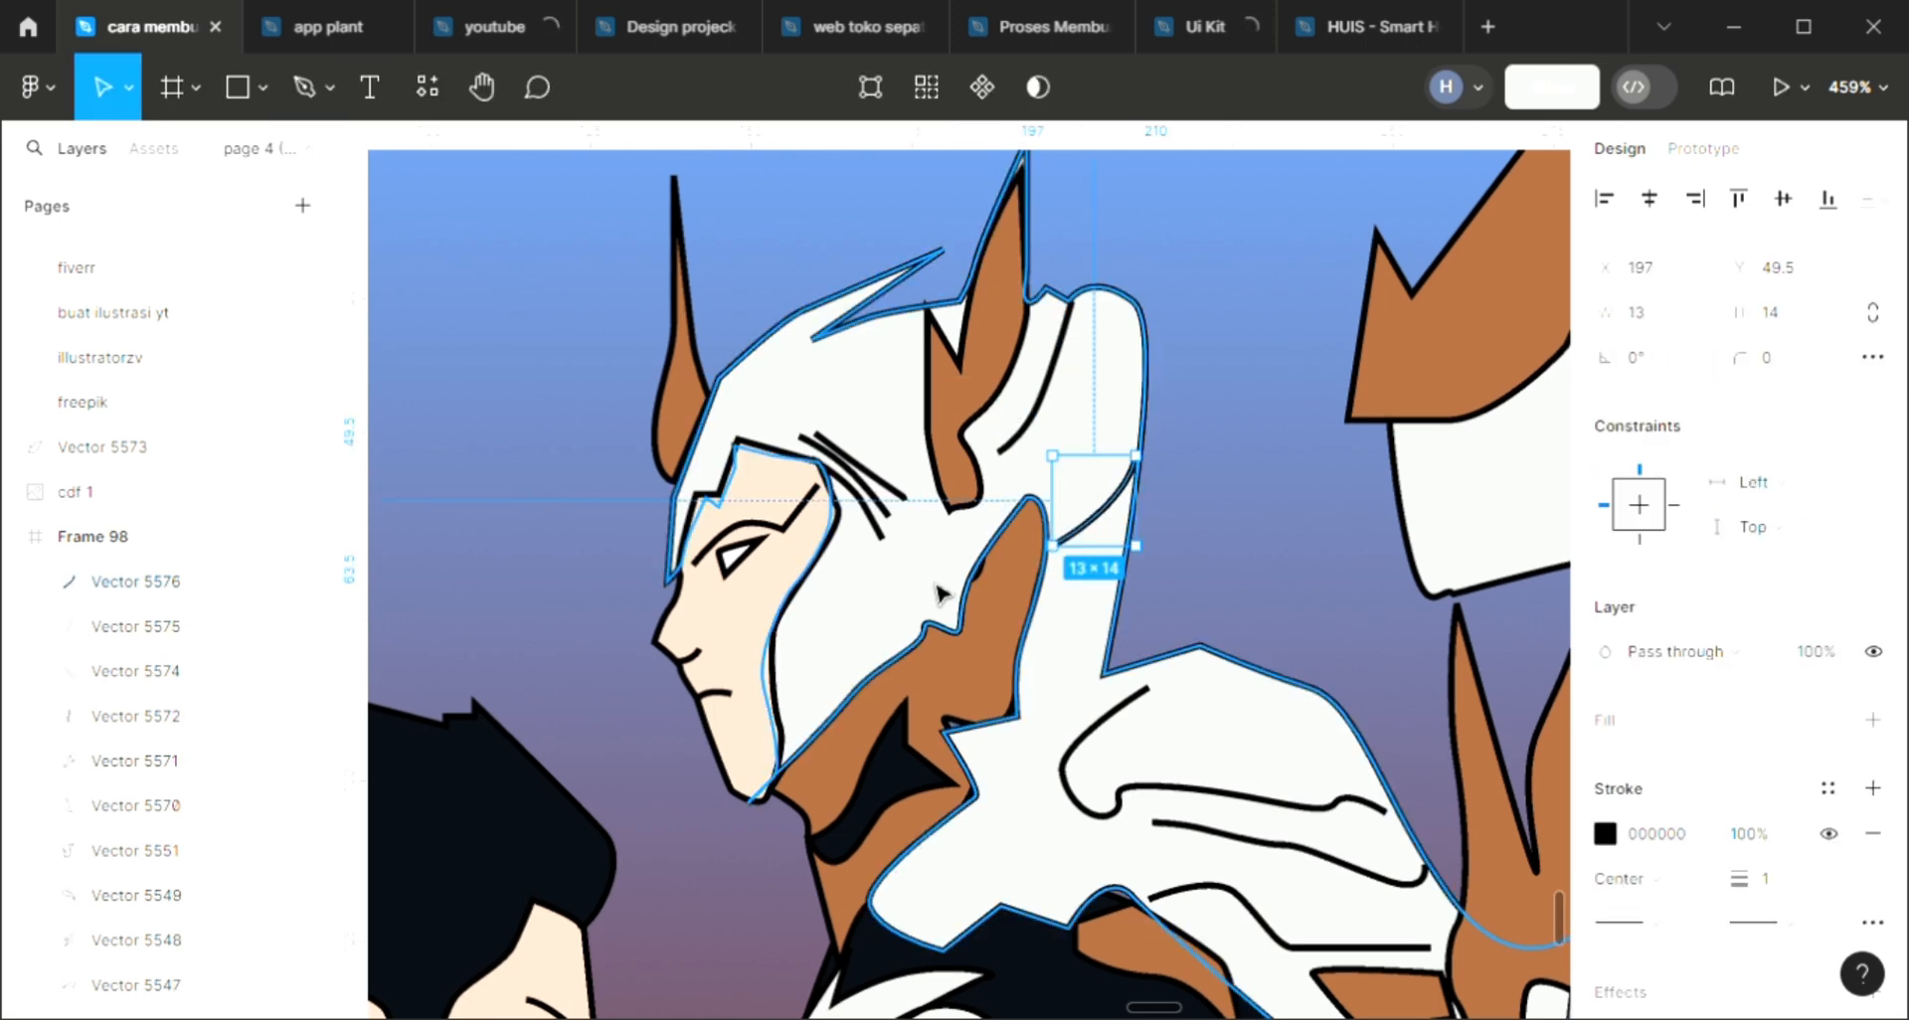
# Draw an open zigzag line about 10.5 × 29 down the white cheek of the warrior's helmet, curving at its upper end
pyautogui.press('p')
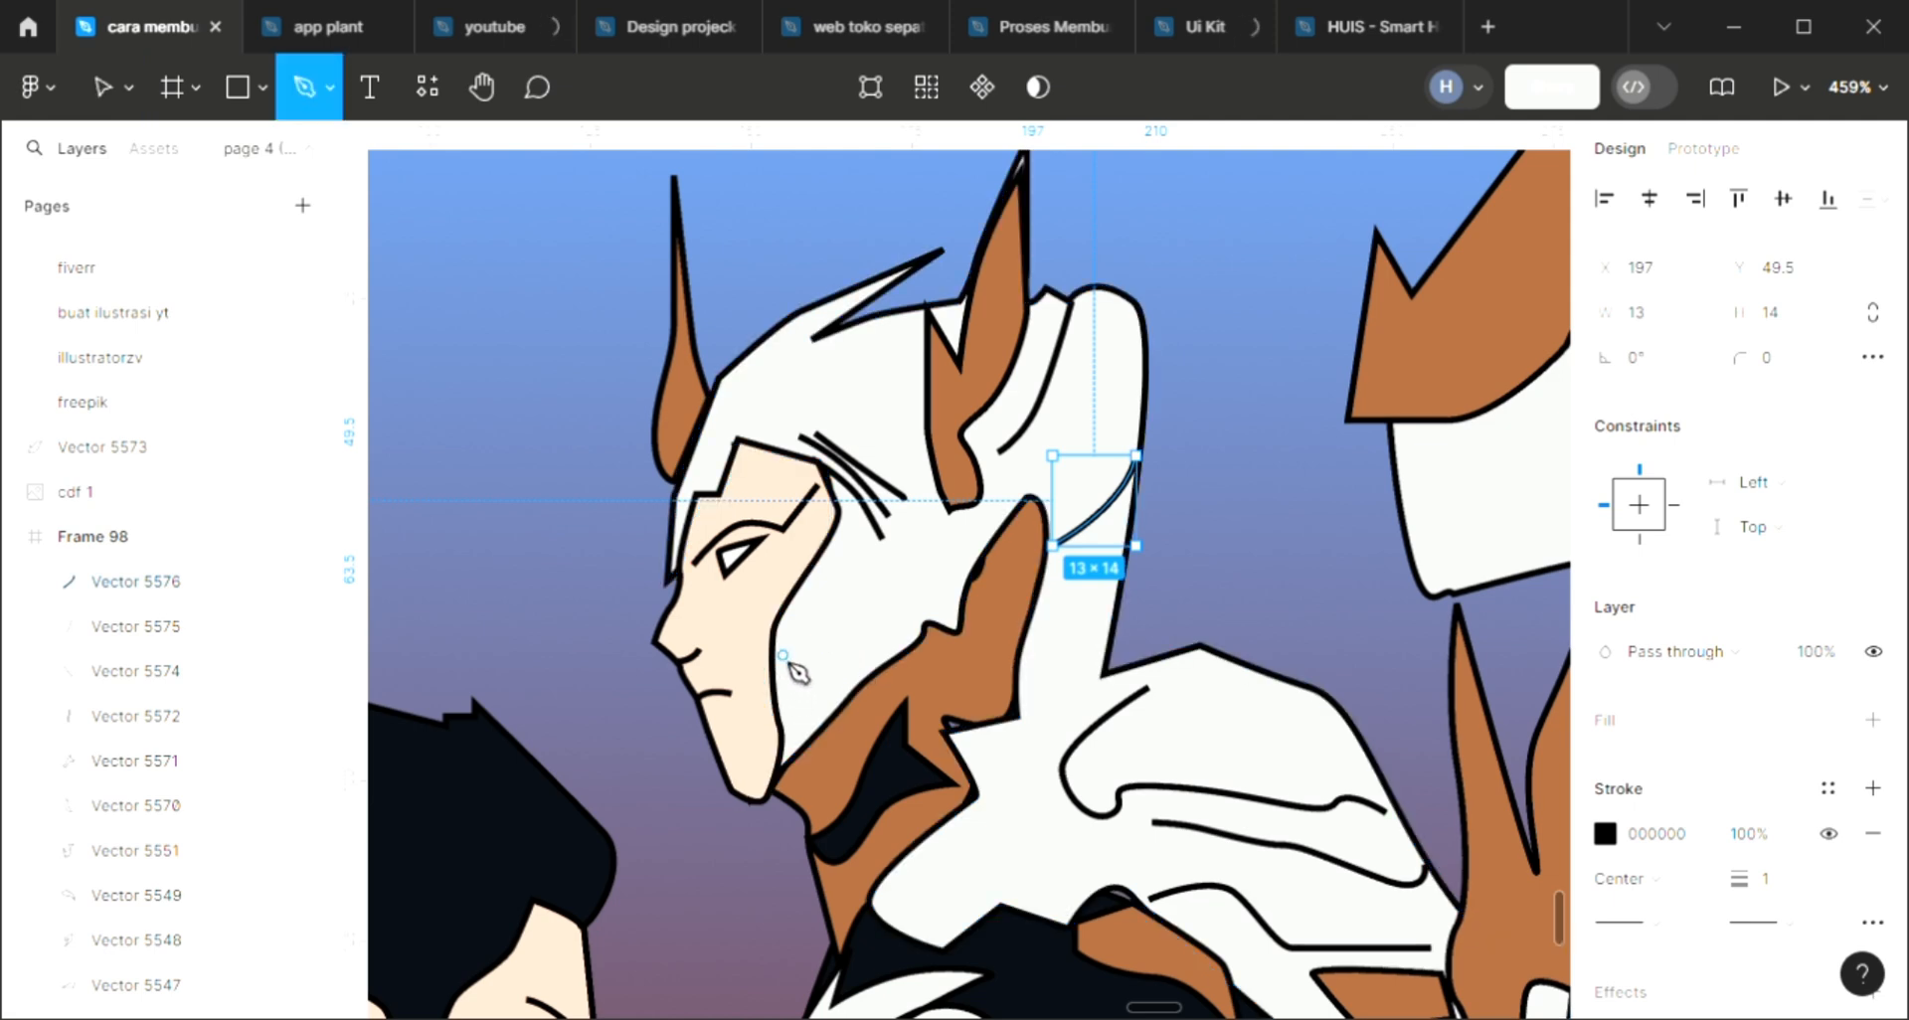
pyautogui.click(796, 730)
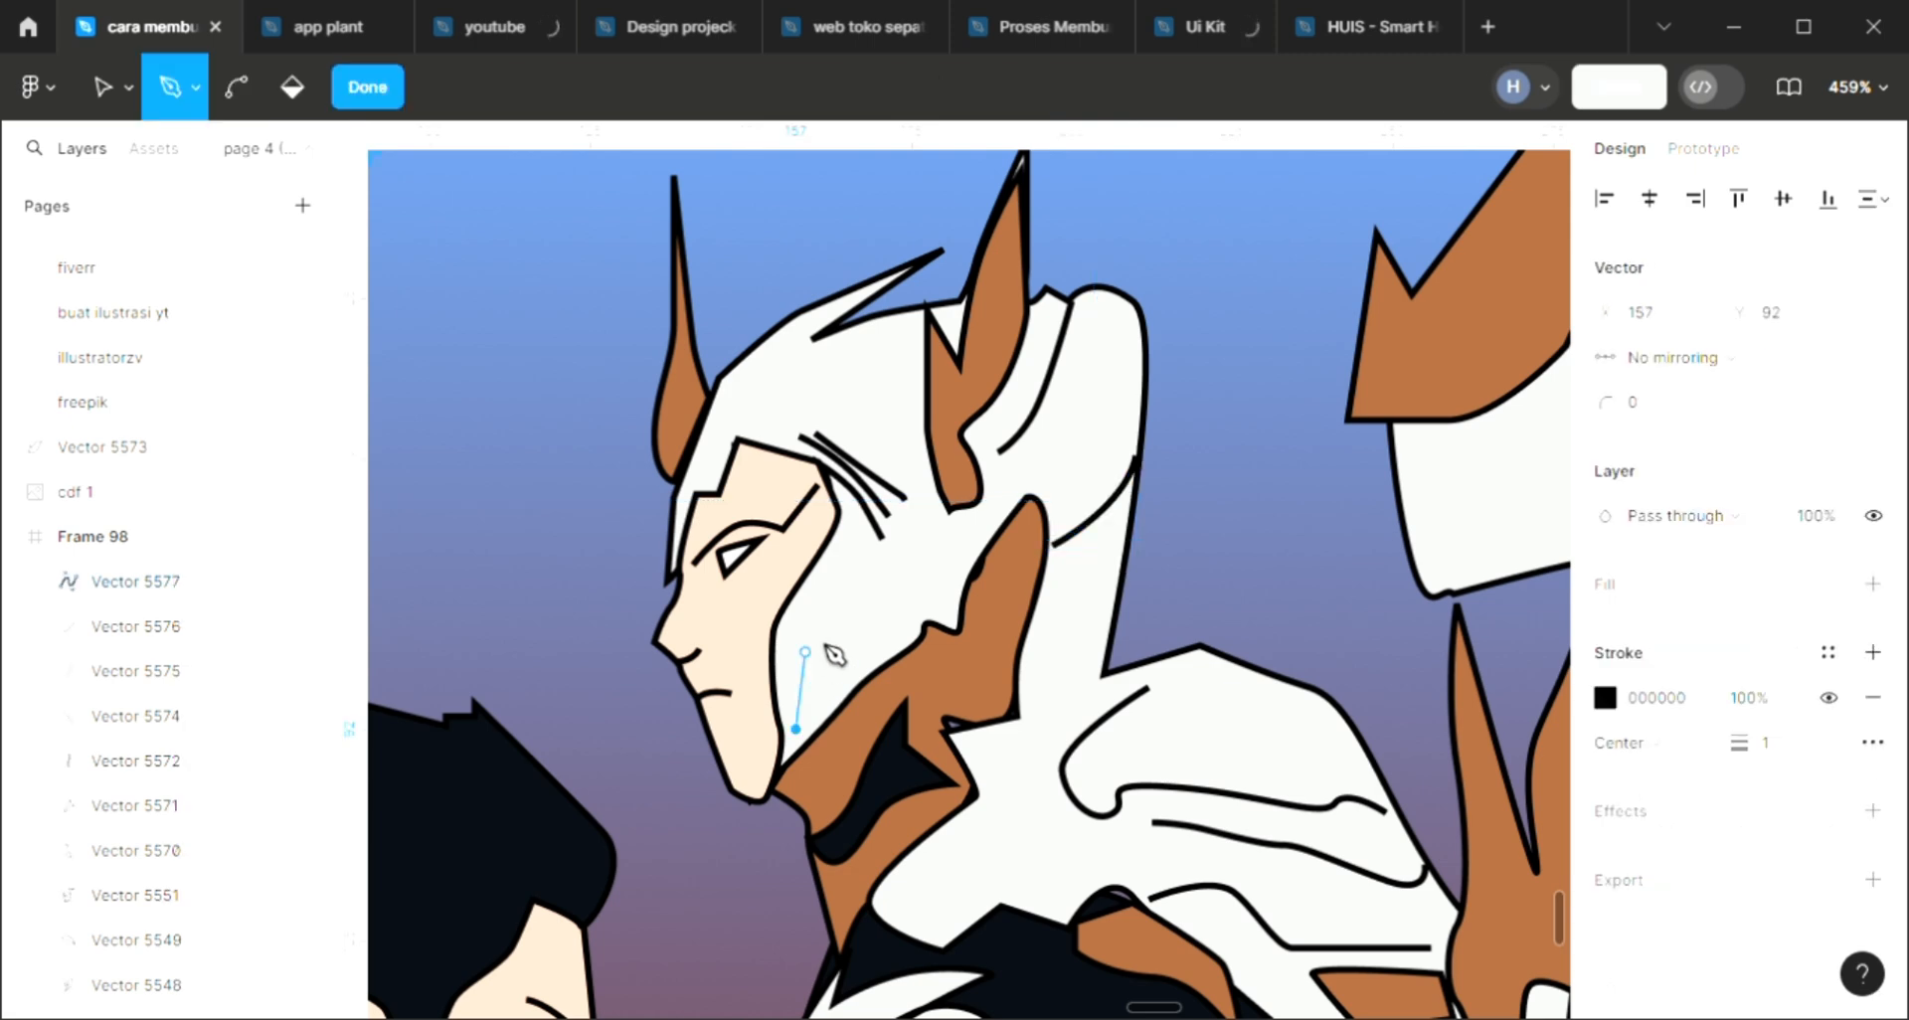
pyautogui.click(817, 636)
pyautogui.click(796, 636)
pyautogui.moveTo(851, 585); pyautogui.dragTo(863, 558)
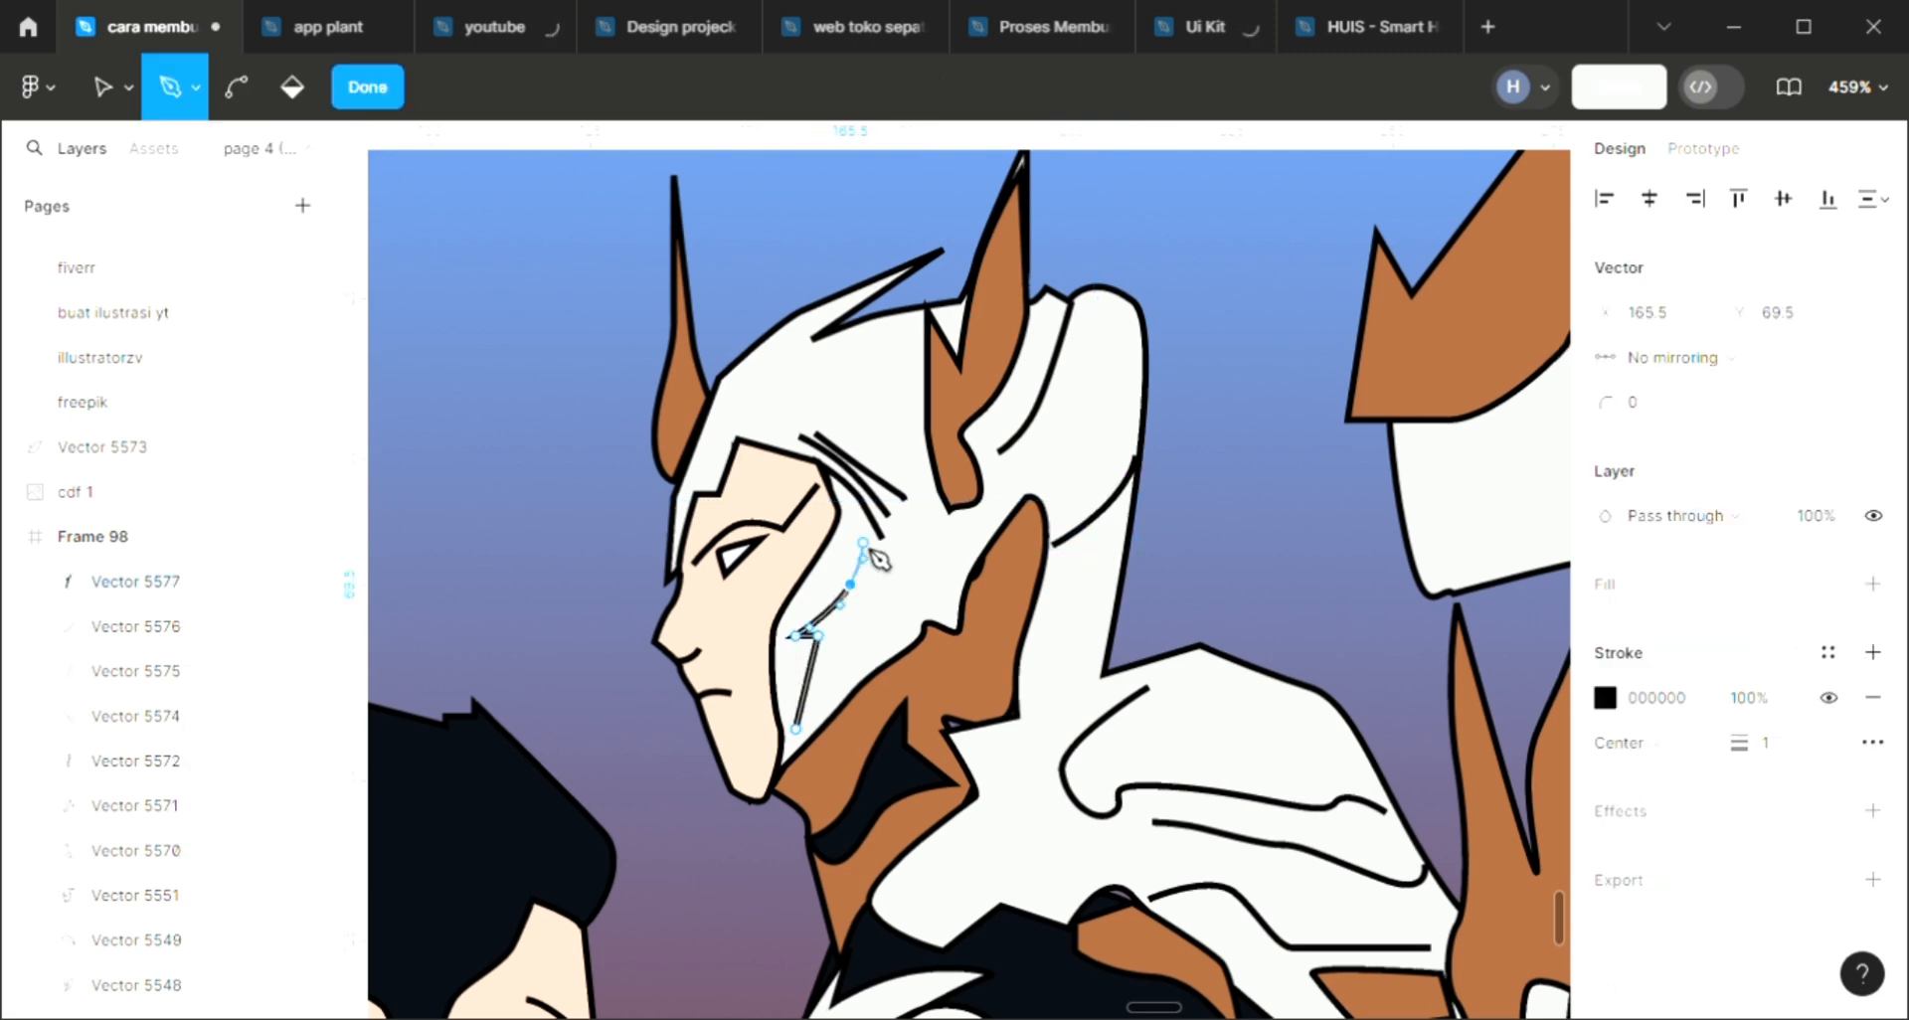
pyautogui.press('Escape')
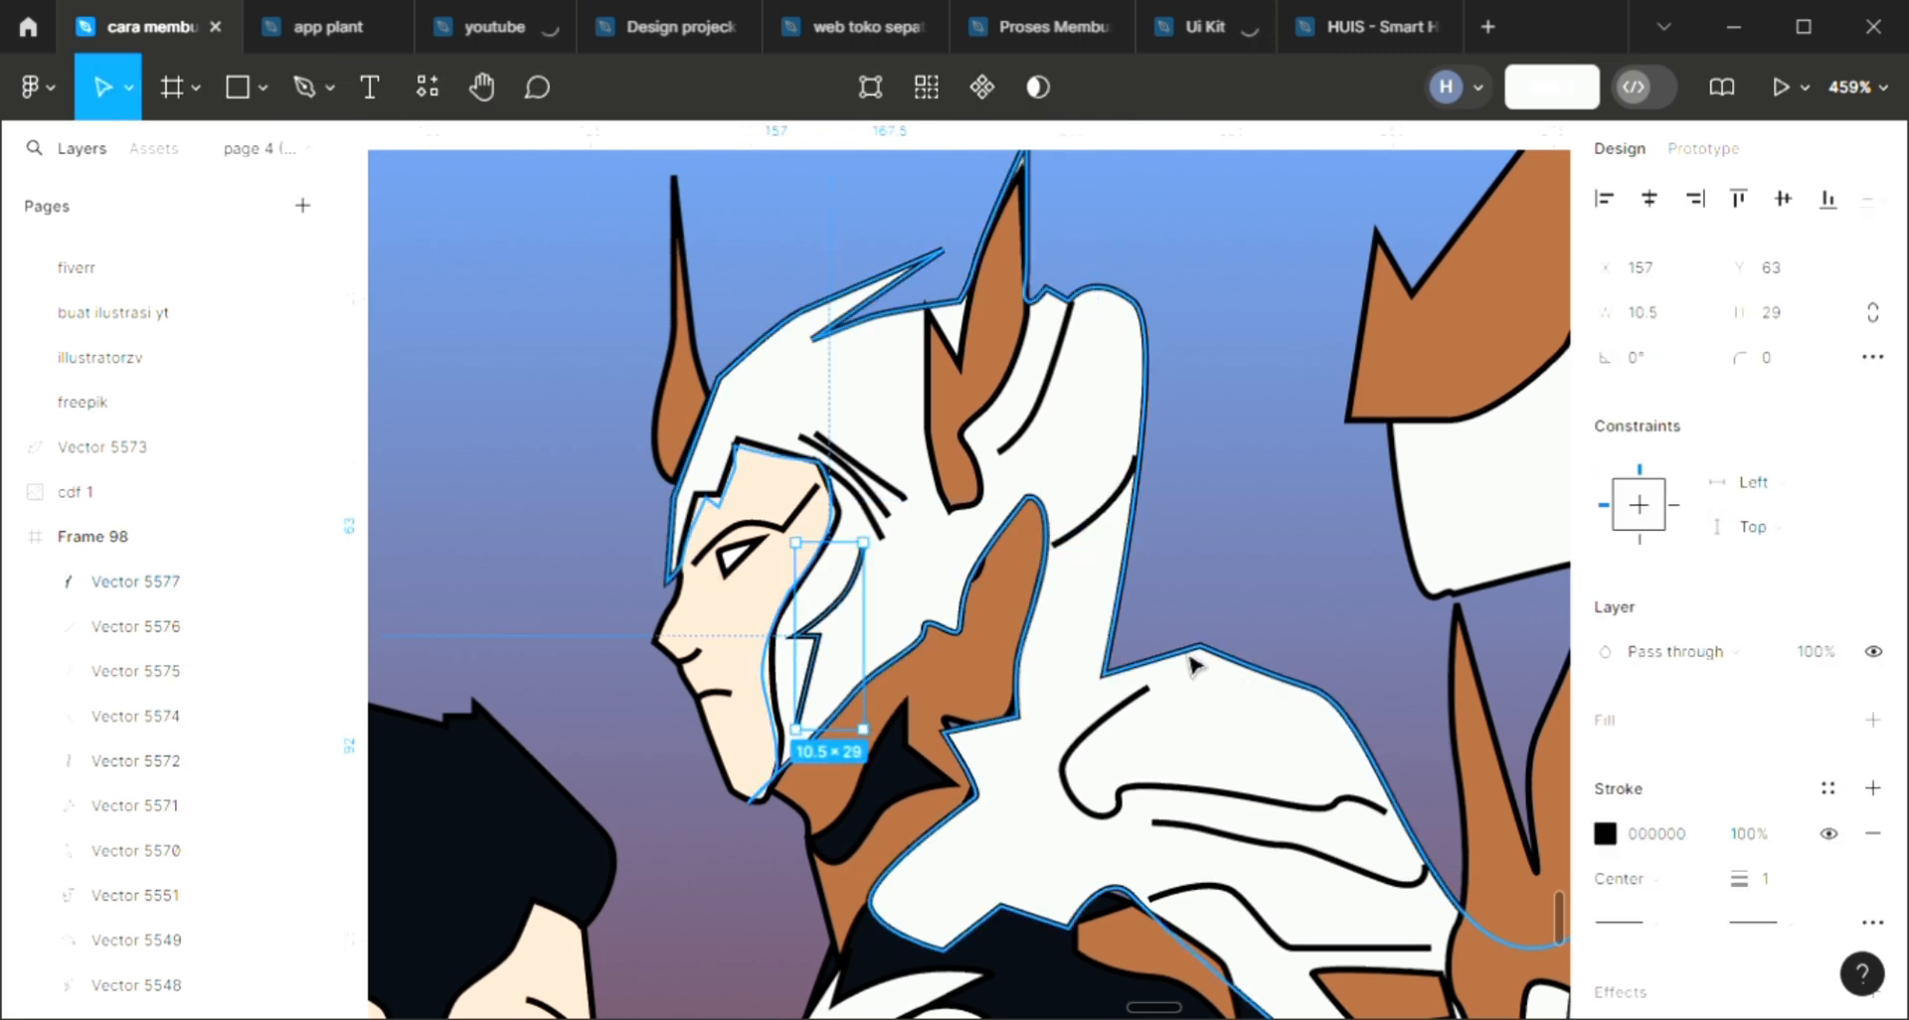
# Recolour the stroke of the helmet's zigzag cheek line with 090D14, sampled from the warrior's dark torso
pyautogui.scroll(-5, 1193, 664)
pyautogui.press('i')
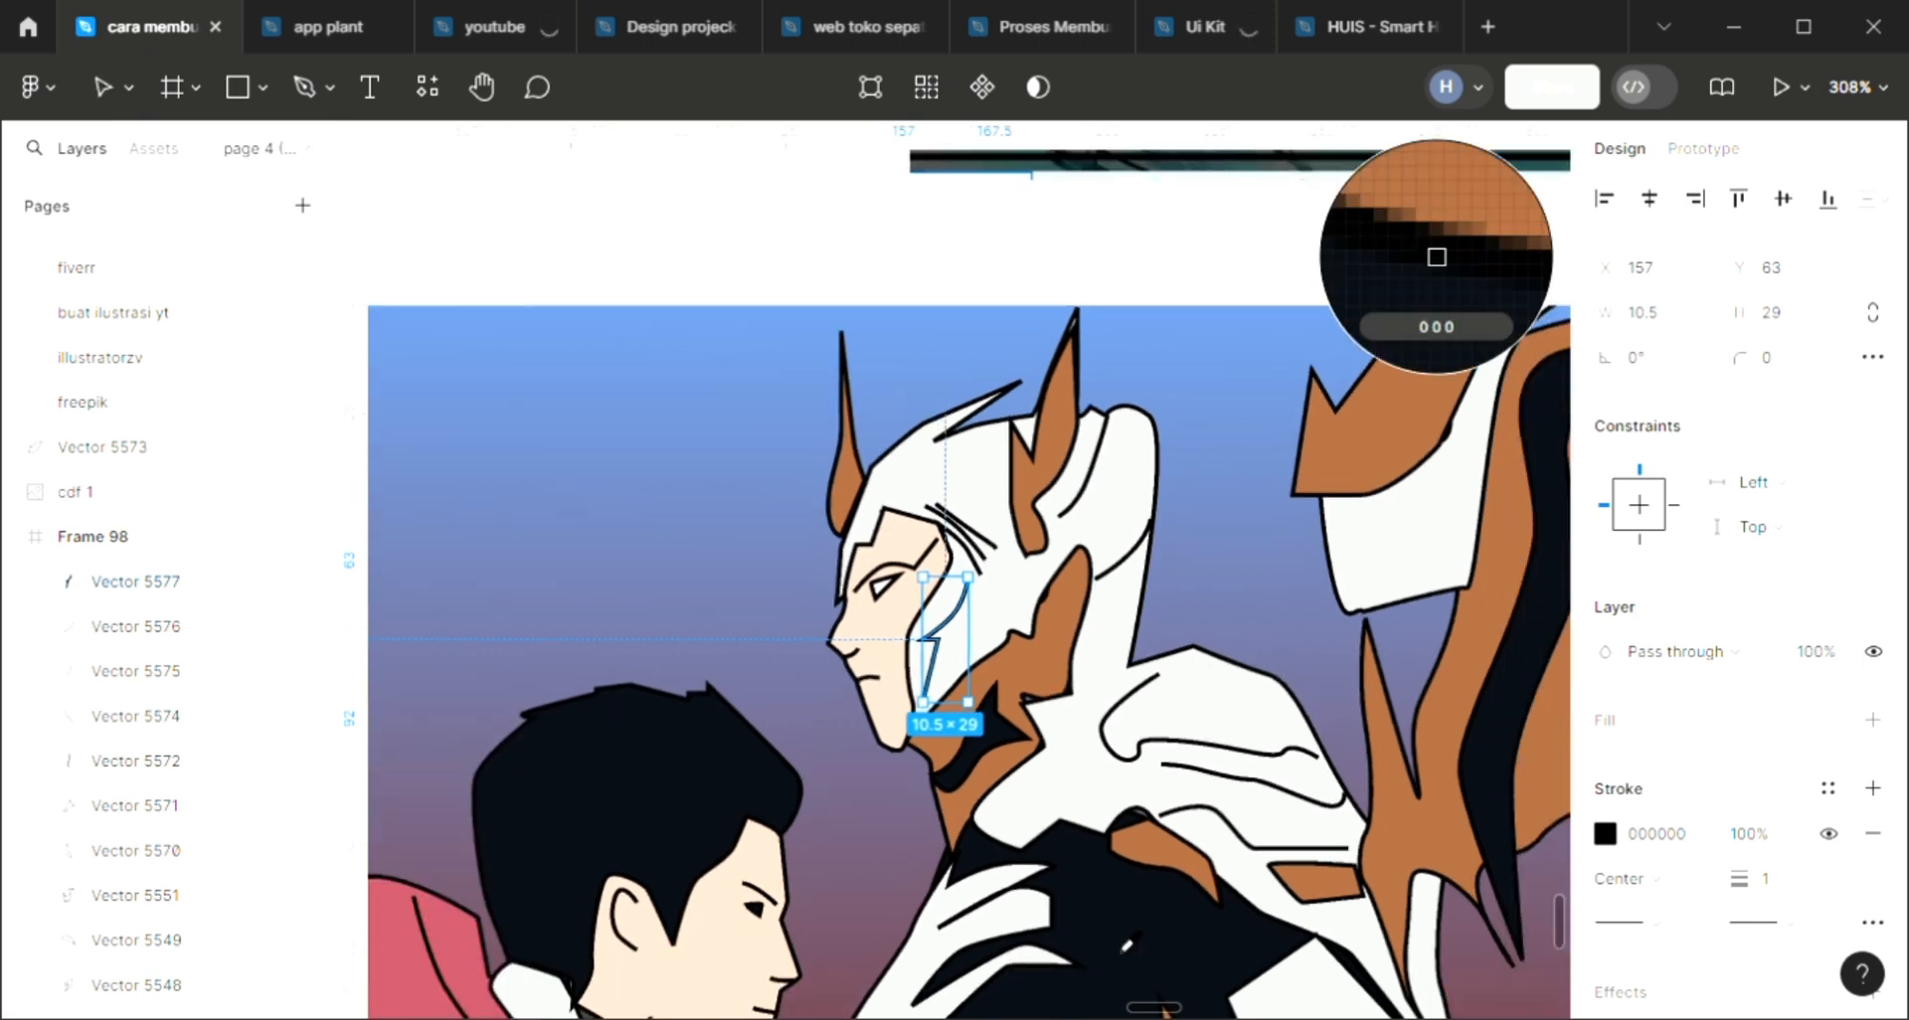
pyautogui.click(1127, 943)
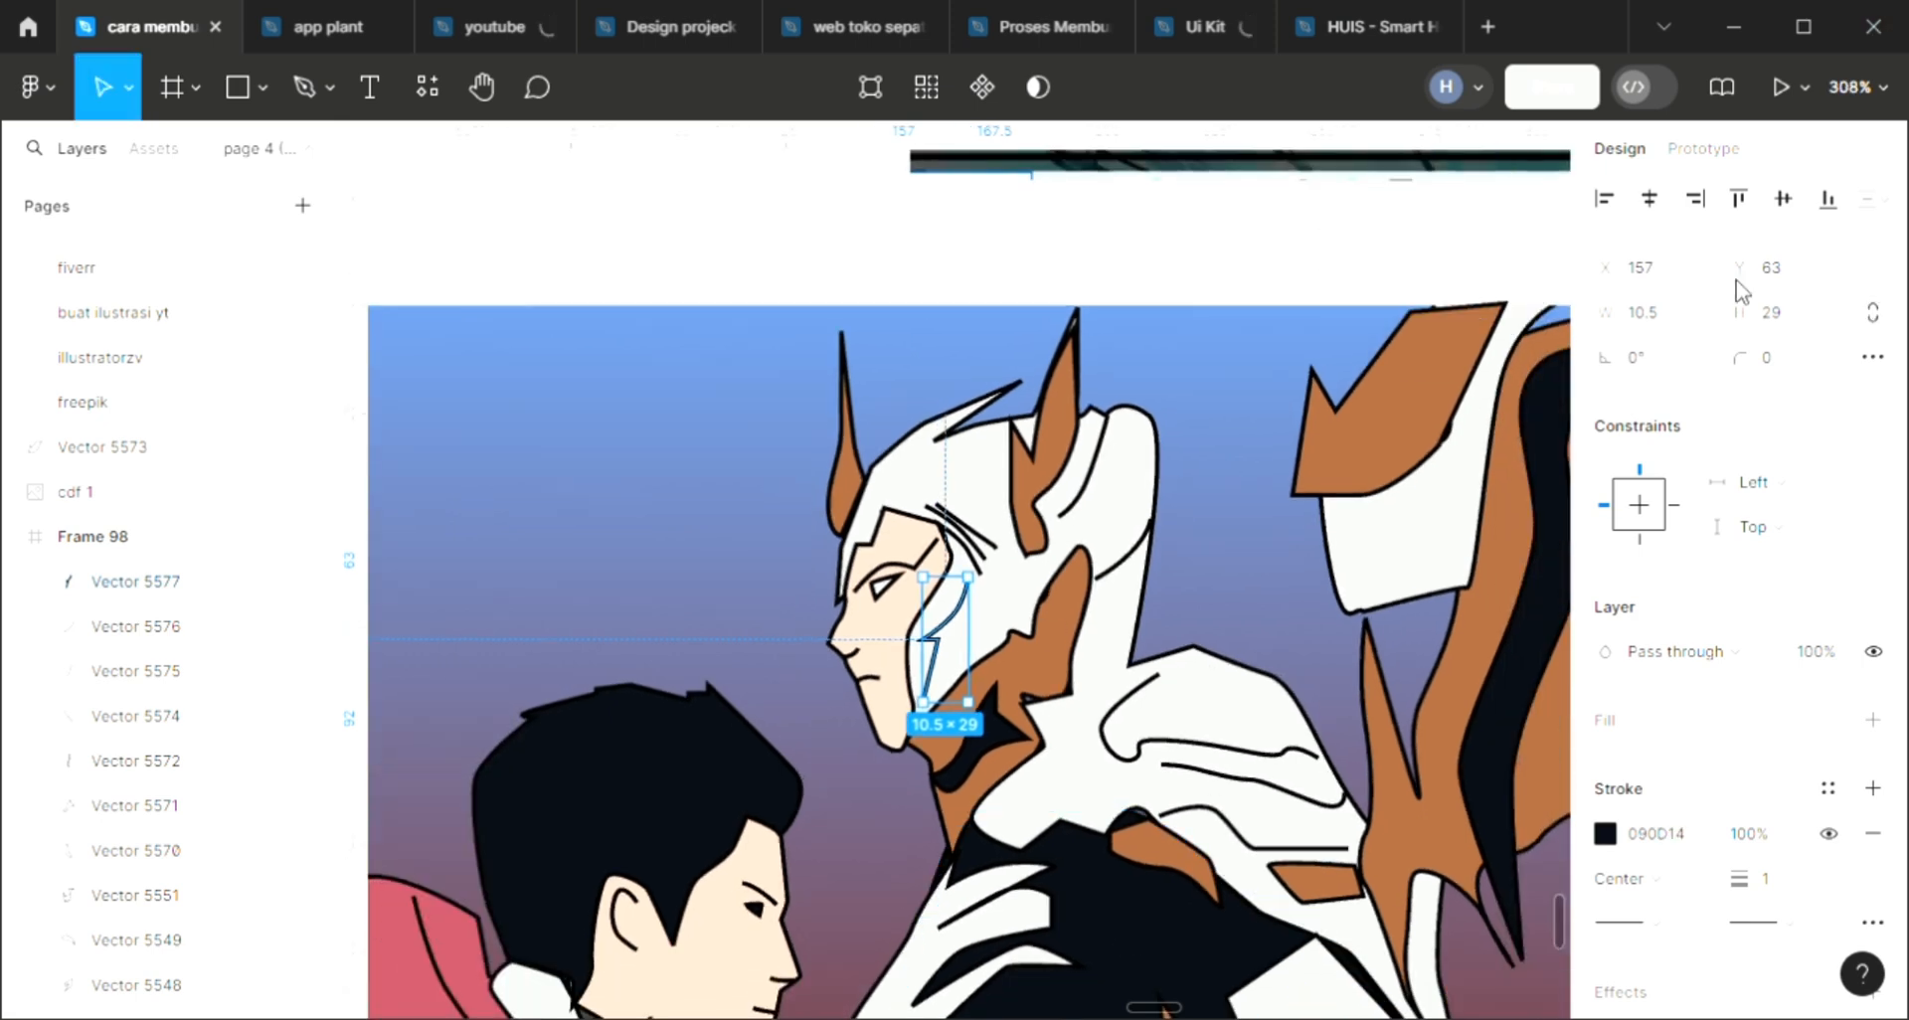
# Recolour the stroke of the upper curved line on the warrior's white shoulder with A6663D, sampled from the brown armour
pyautogui.click(1196, 753)
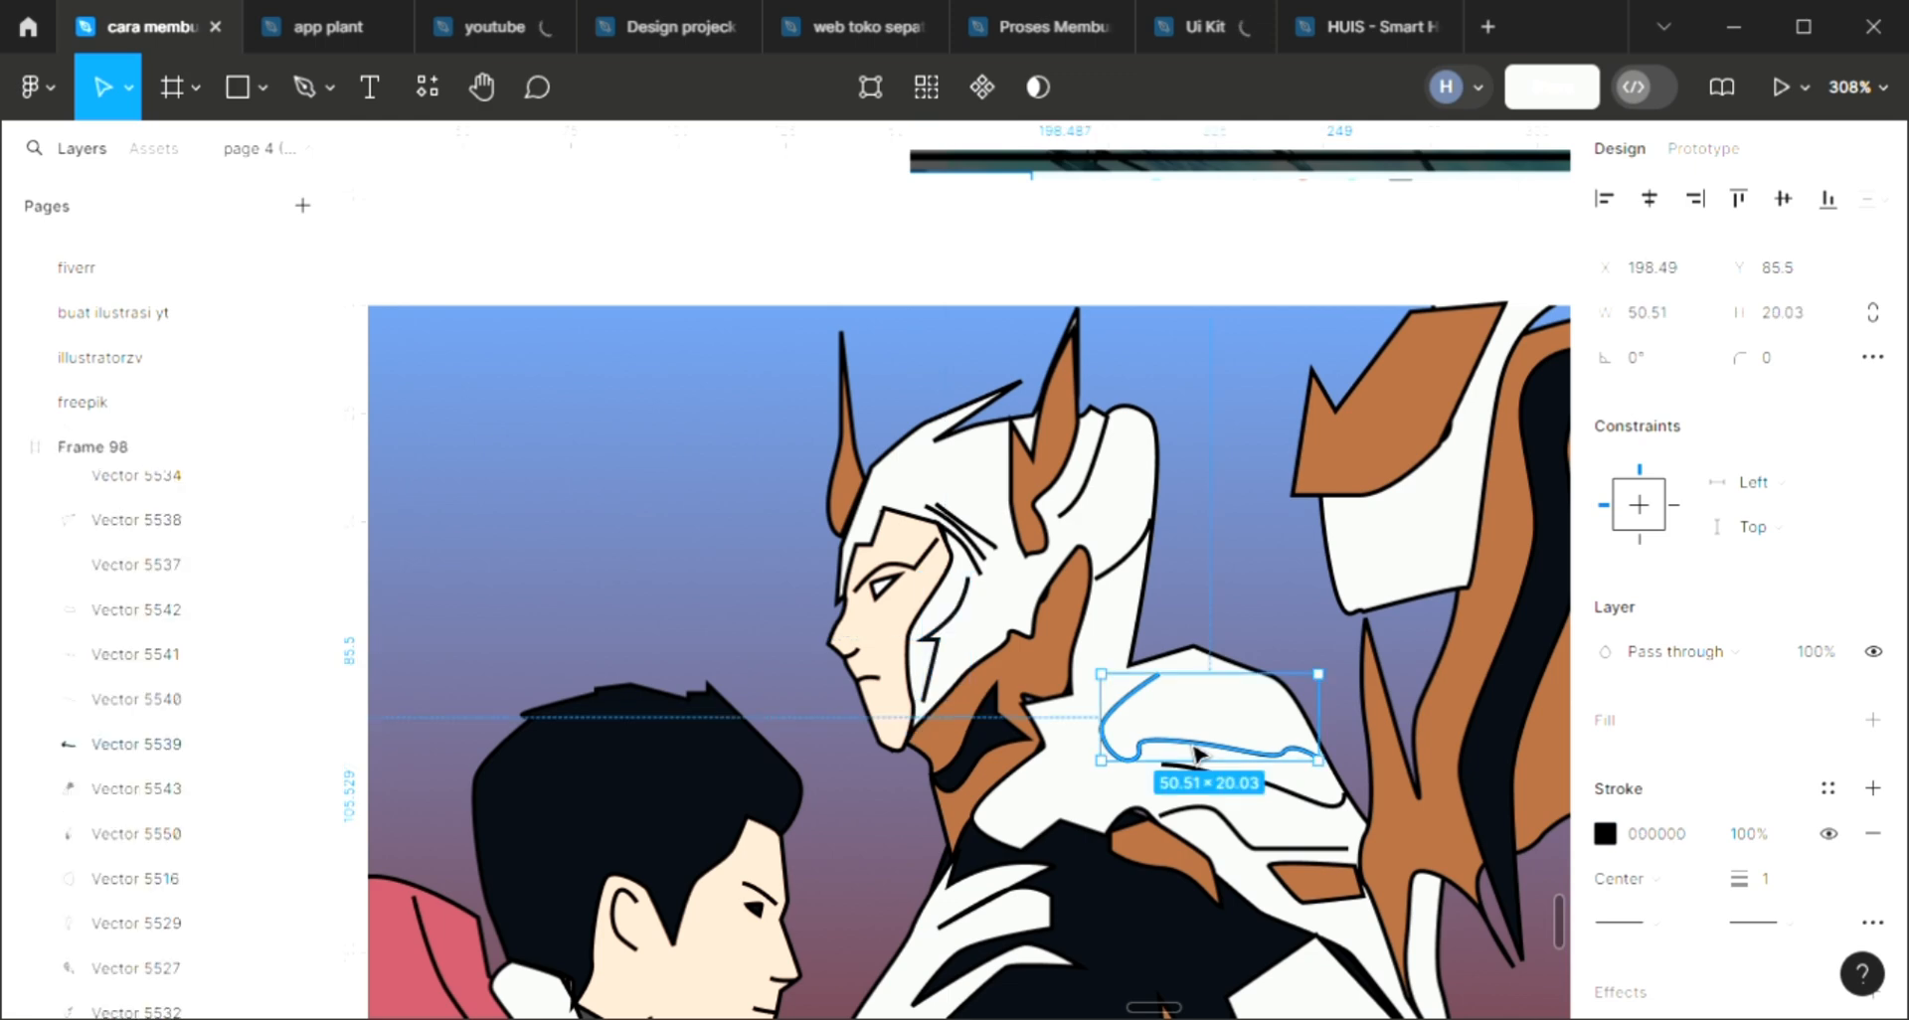
pyautogui.scroll(-3, 1196, 755)
pyautogui.scroll(-1, 1196, 752)
pyautogui.press('i')
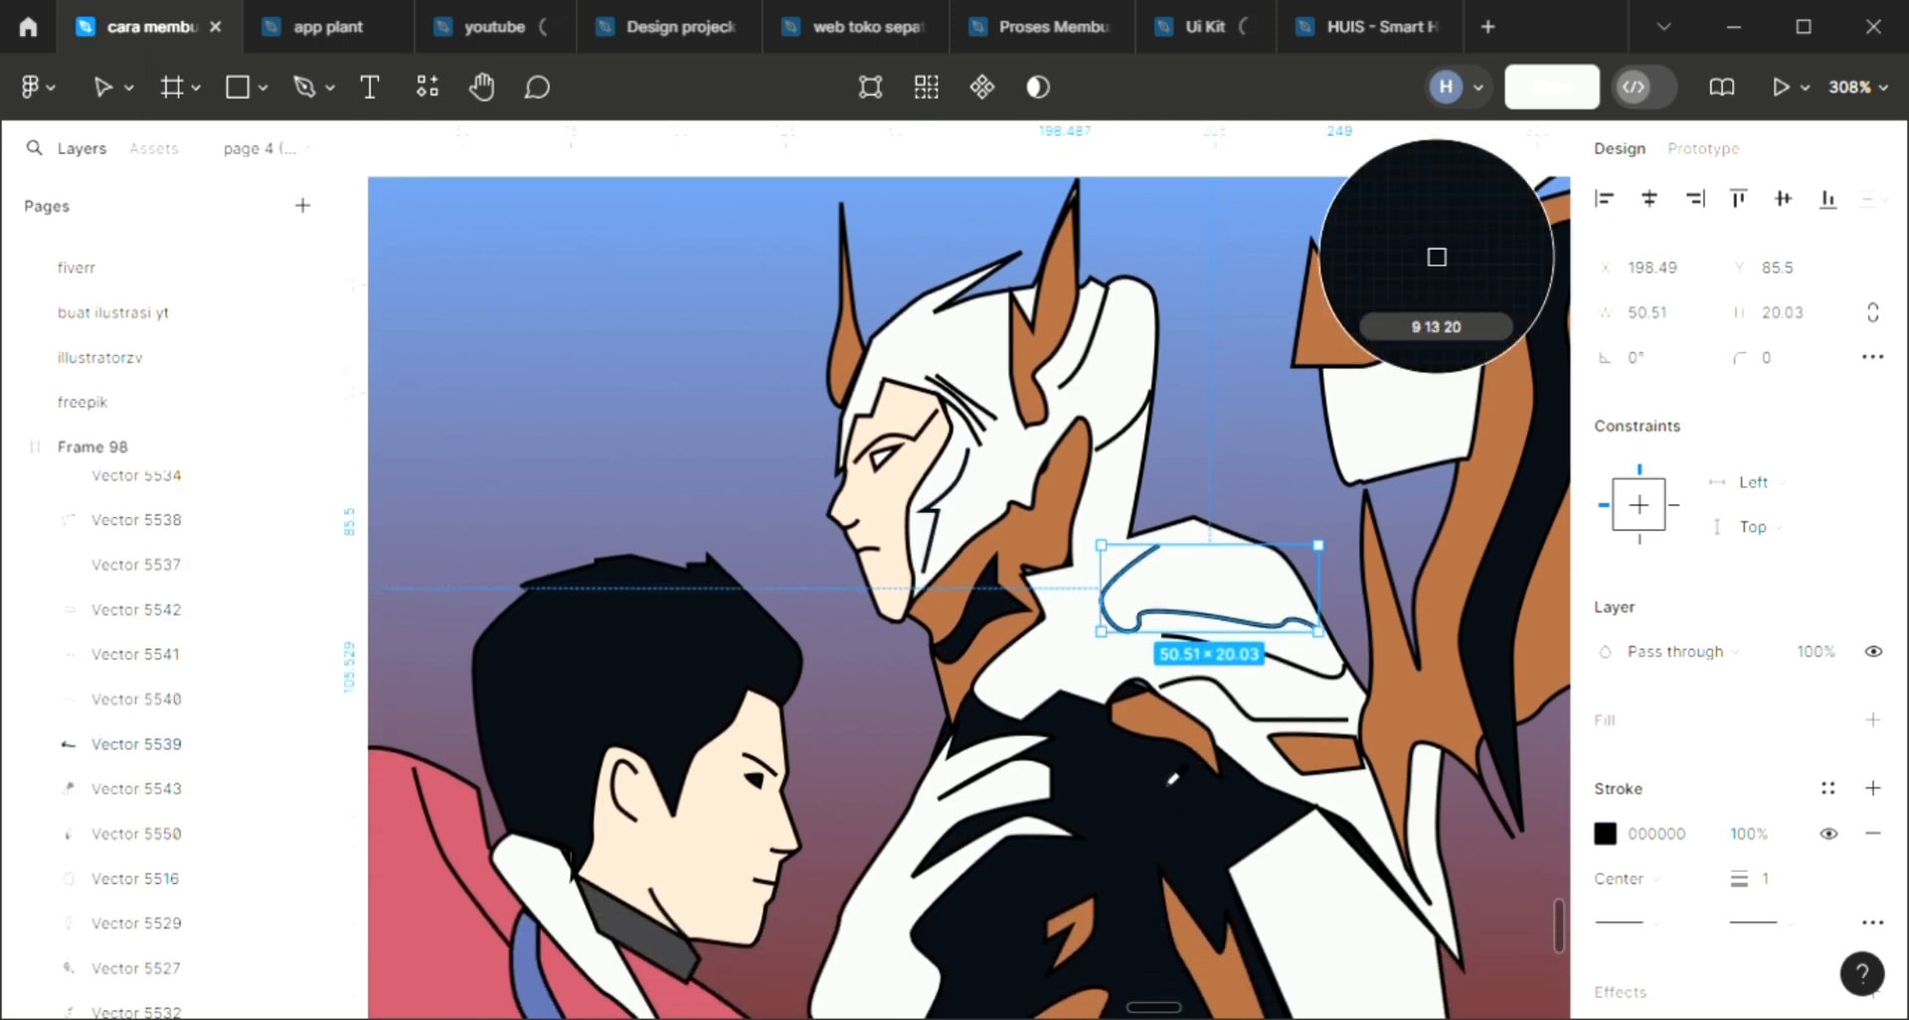
pyautogui.click(1437, 257)
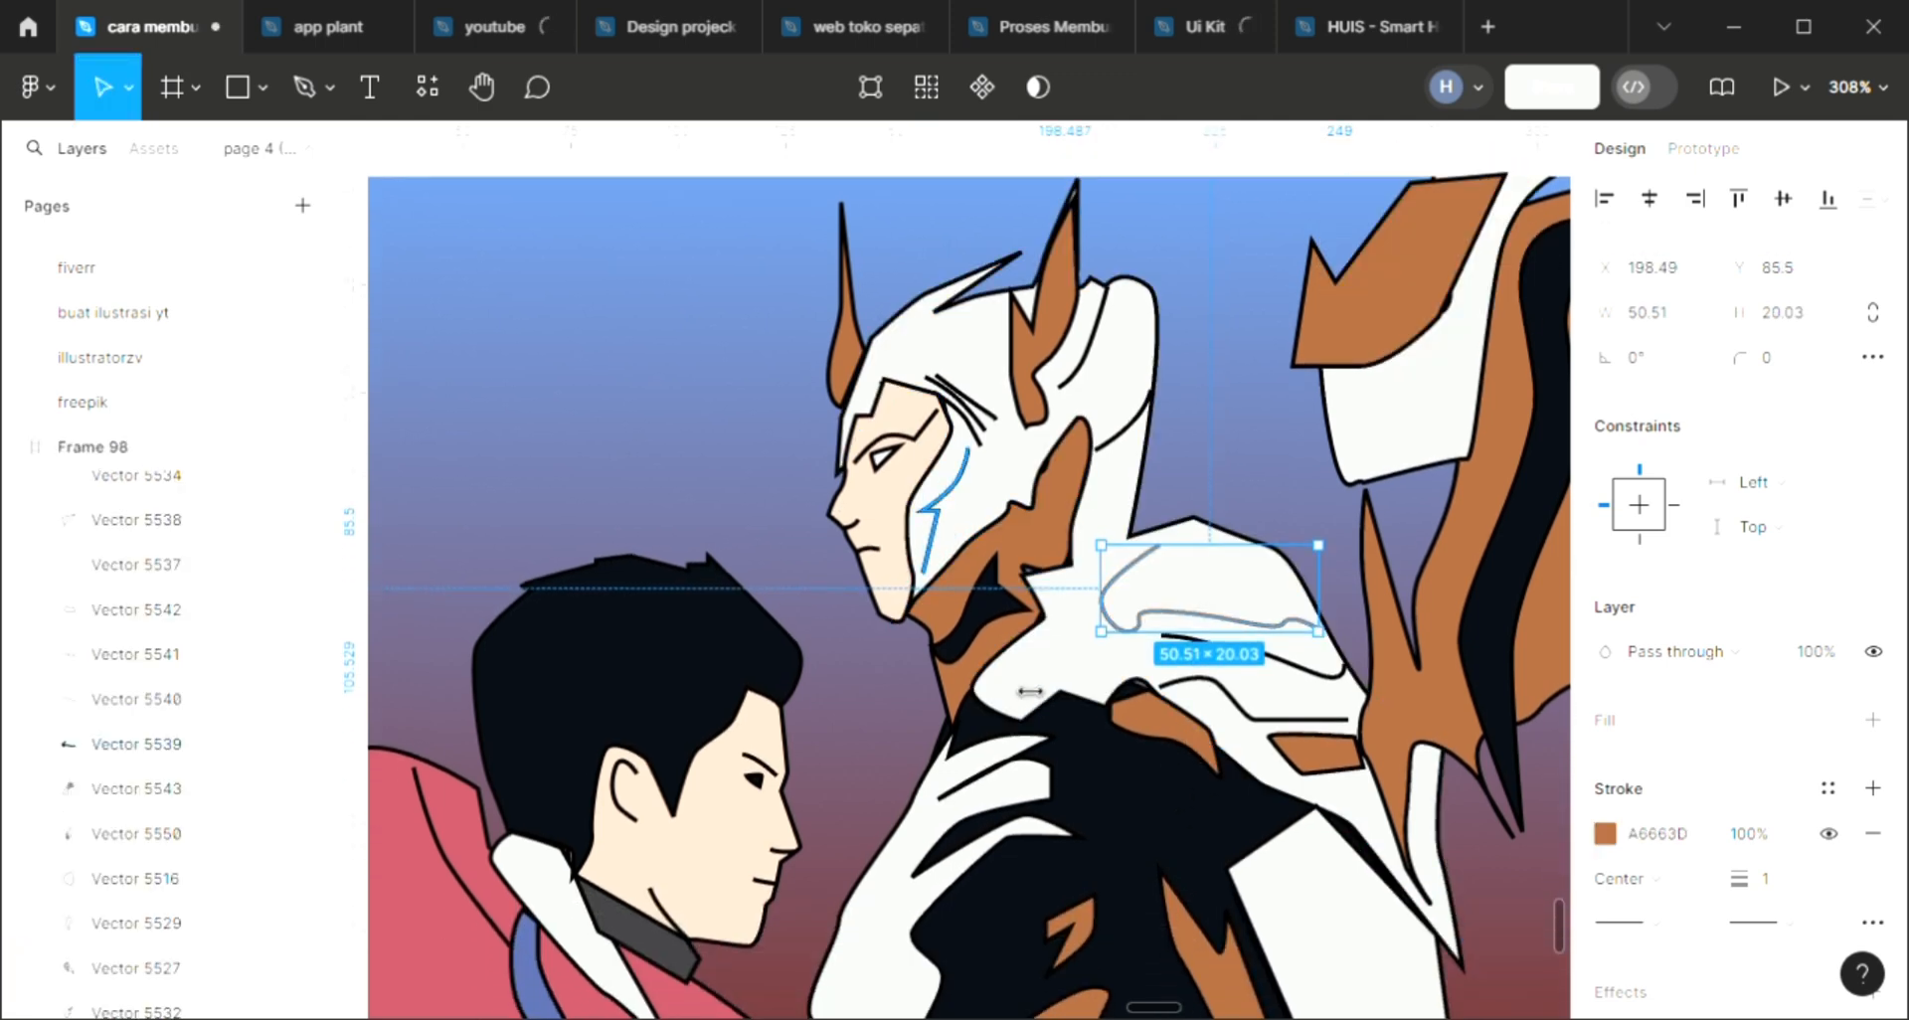
# Recolour the stroke of the zigzag line on the helmet's cheek with A6663D, sampled from the brown neck piece
pyautogui.click(934, 529)
pyautogui.press('i')
pyautogui.click(994, 651)
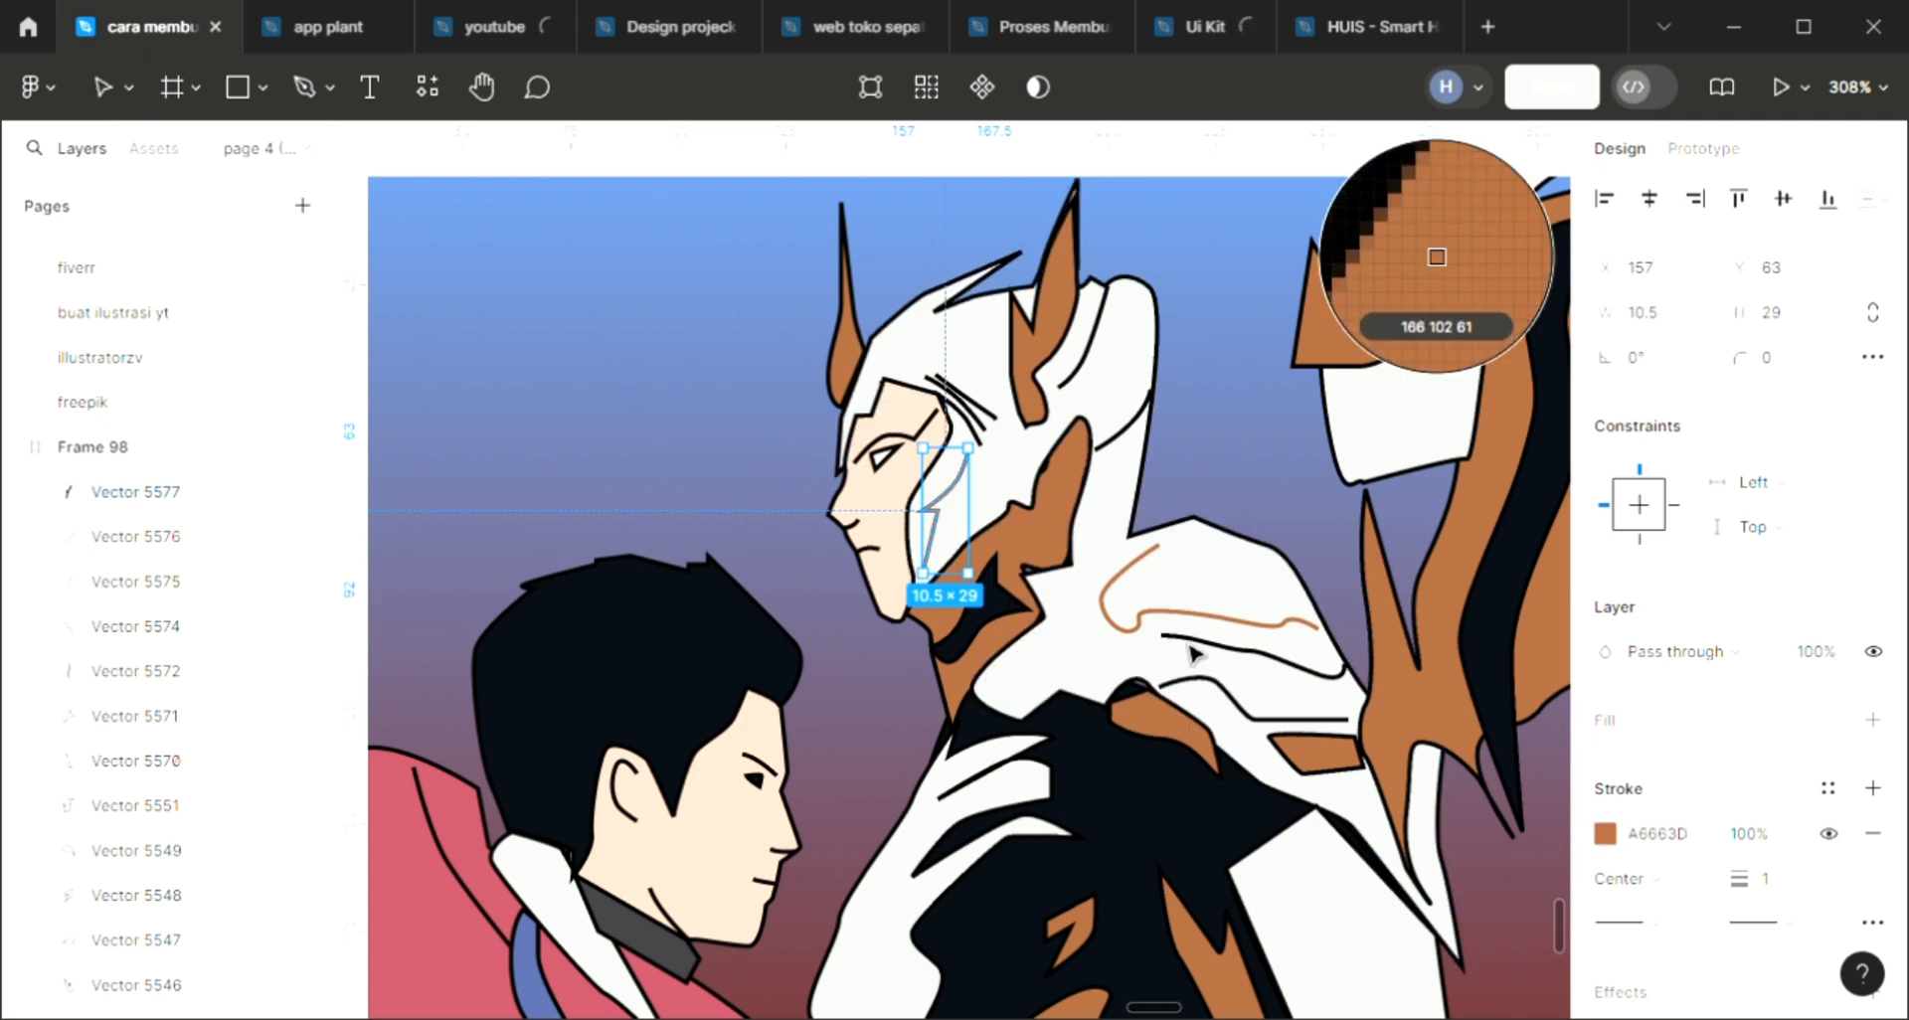
# Recolour the stroke of the long line beneath the shoulder's upper curve with the sampled brown A6663D
pyautogui.click(1190, 645)
pyautogui.press('i')
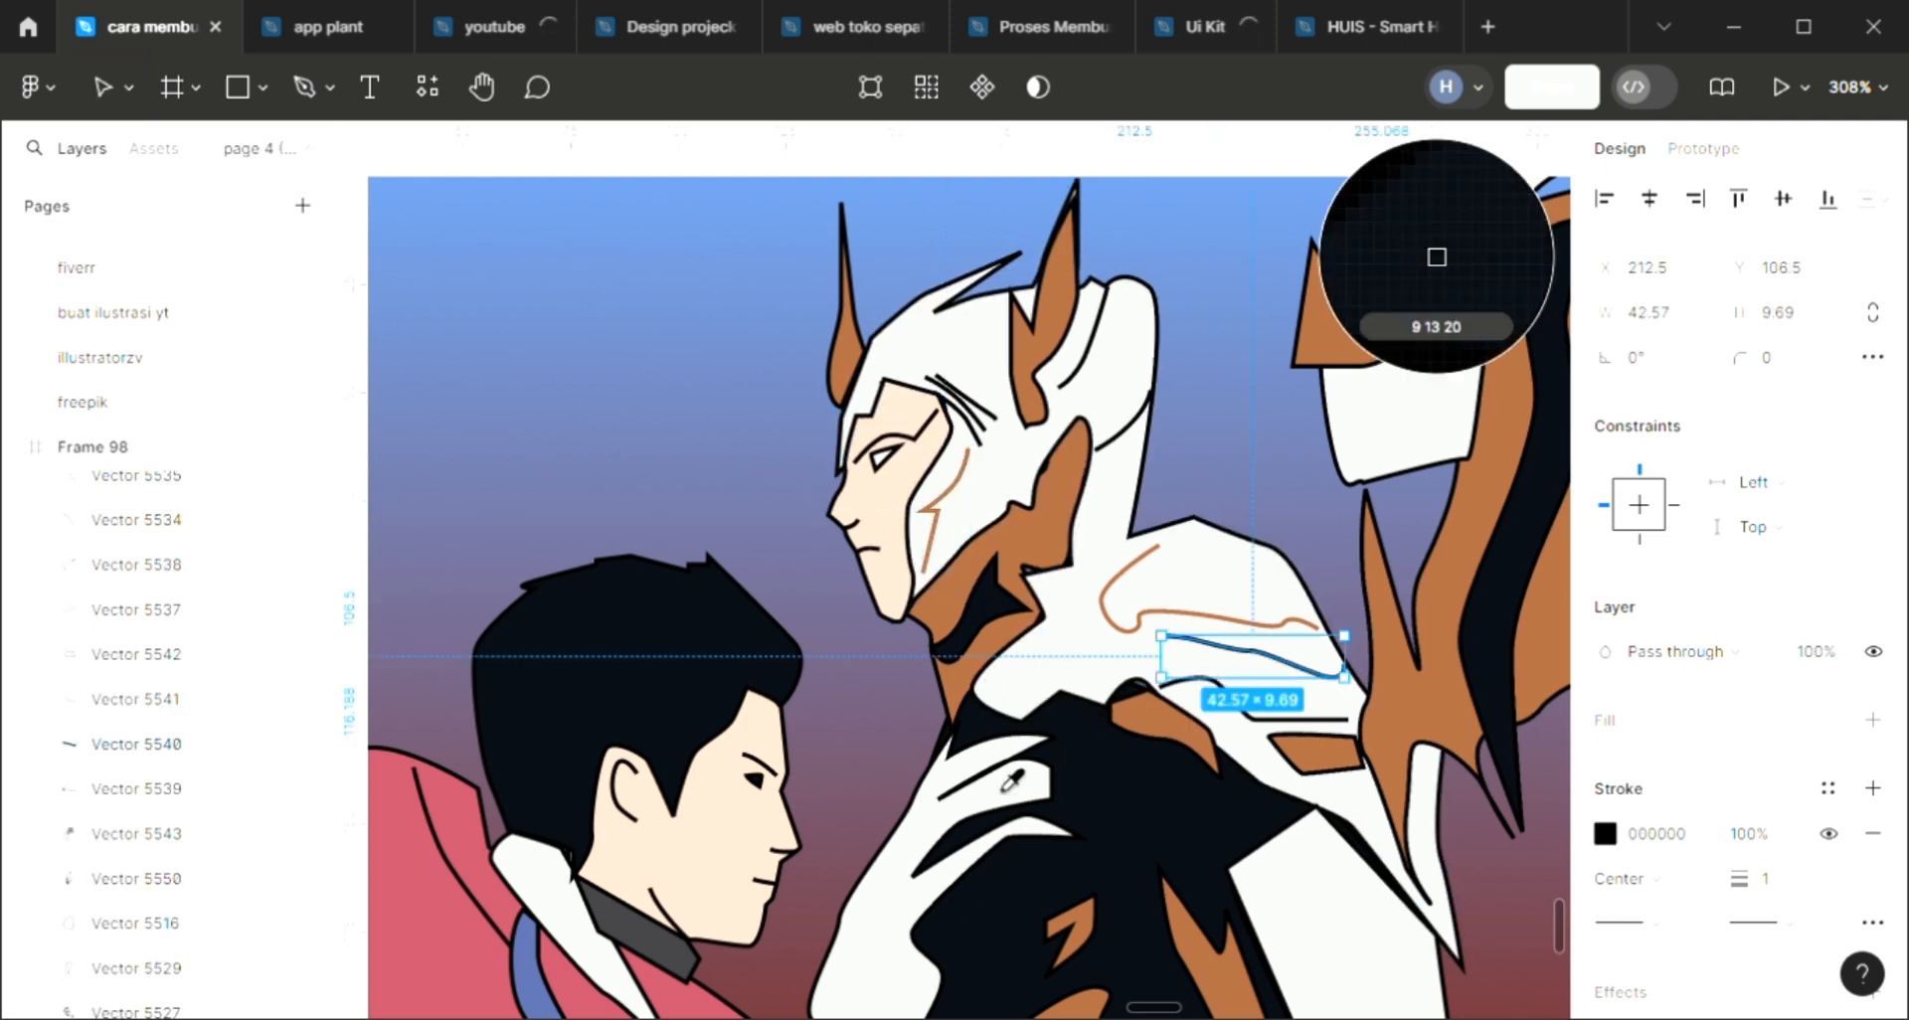
pyautogui.click(1432, 255)
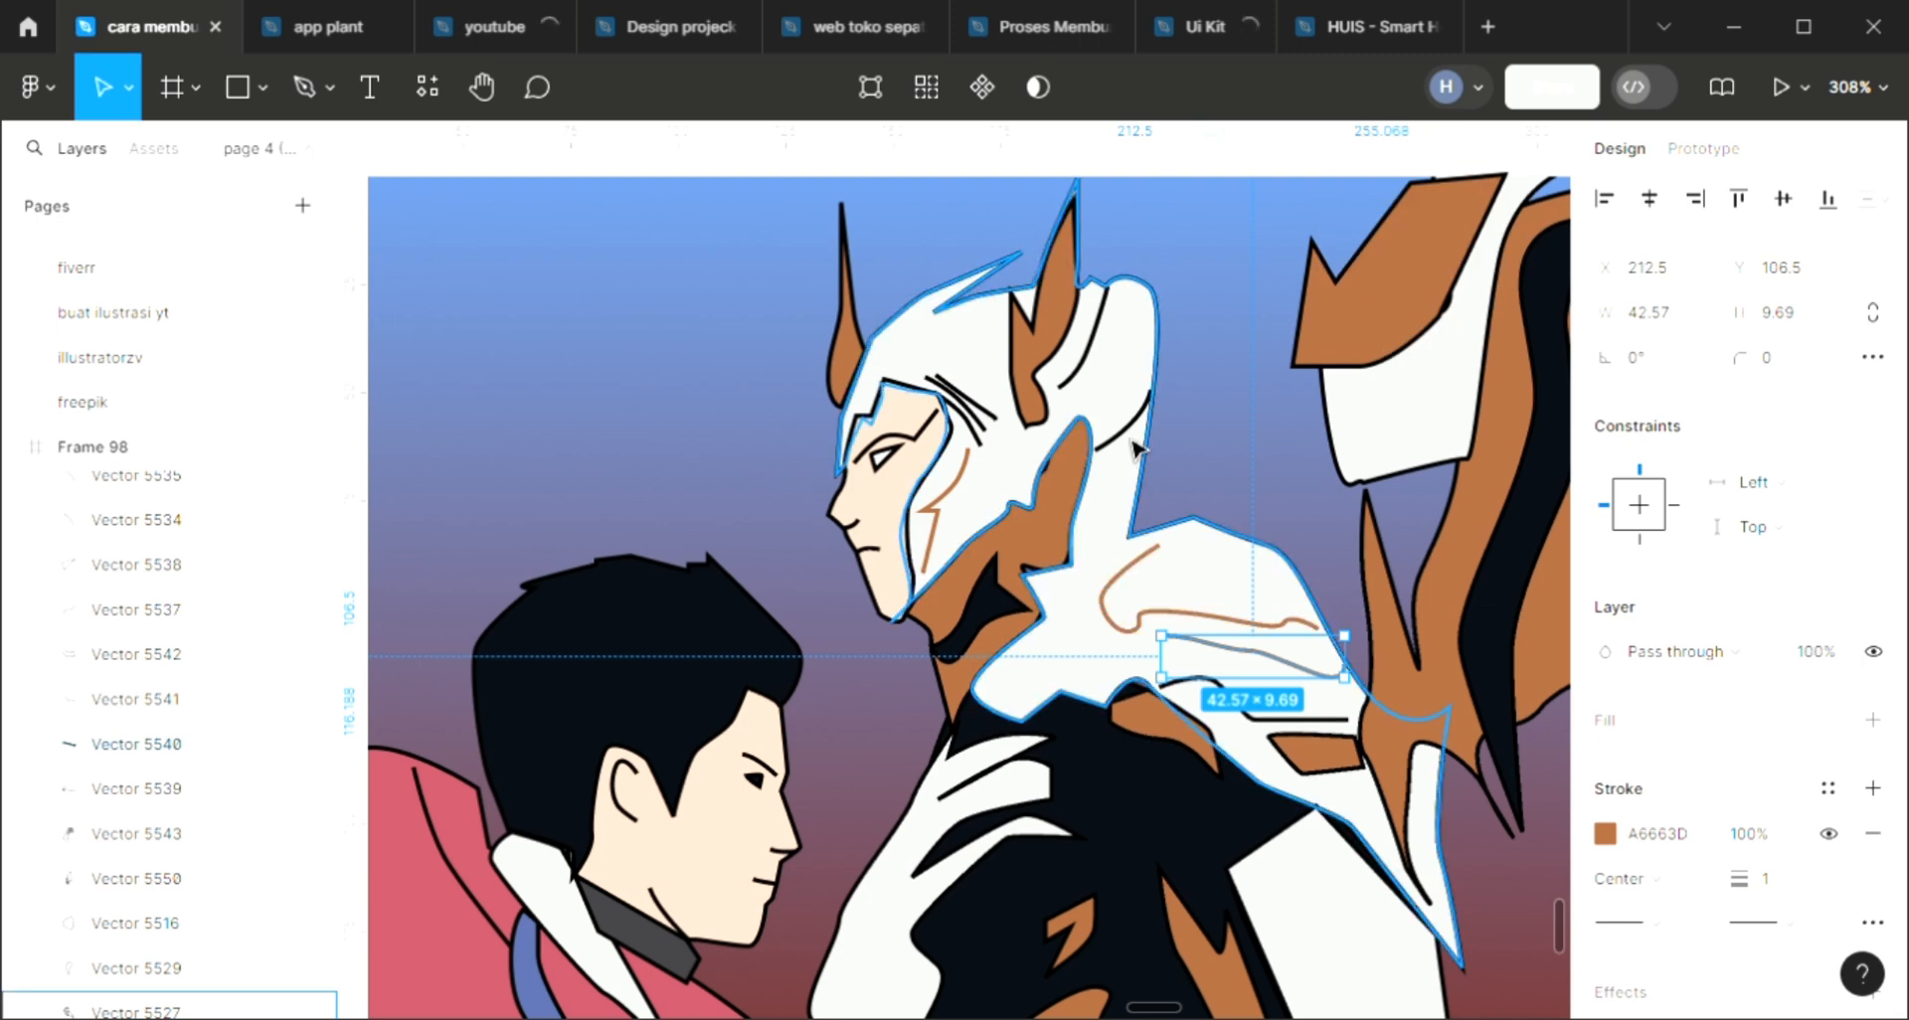
# Recolour the strokes of the two curved lines on the back of the warrior's helmet with the sampled brown A6663D
pyautogui.click(1135, 451)
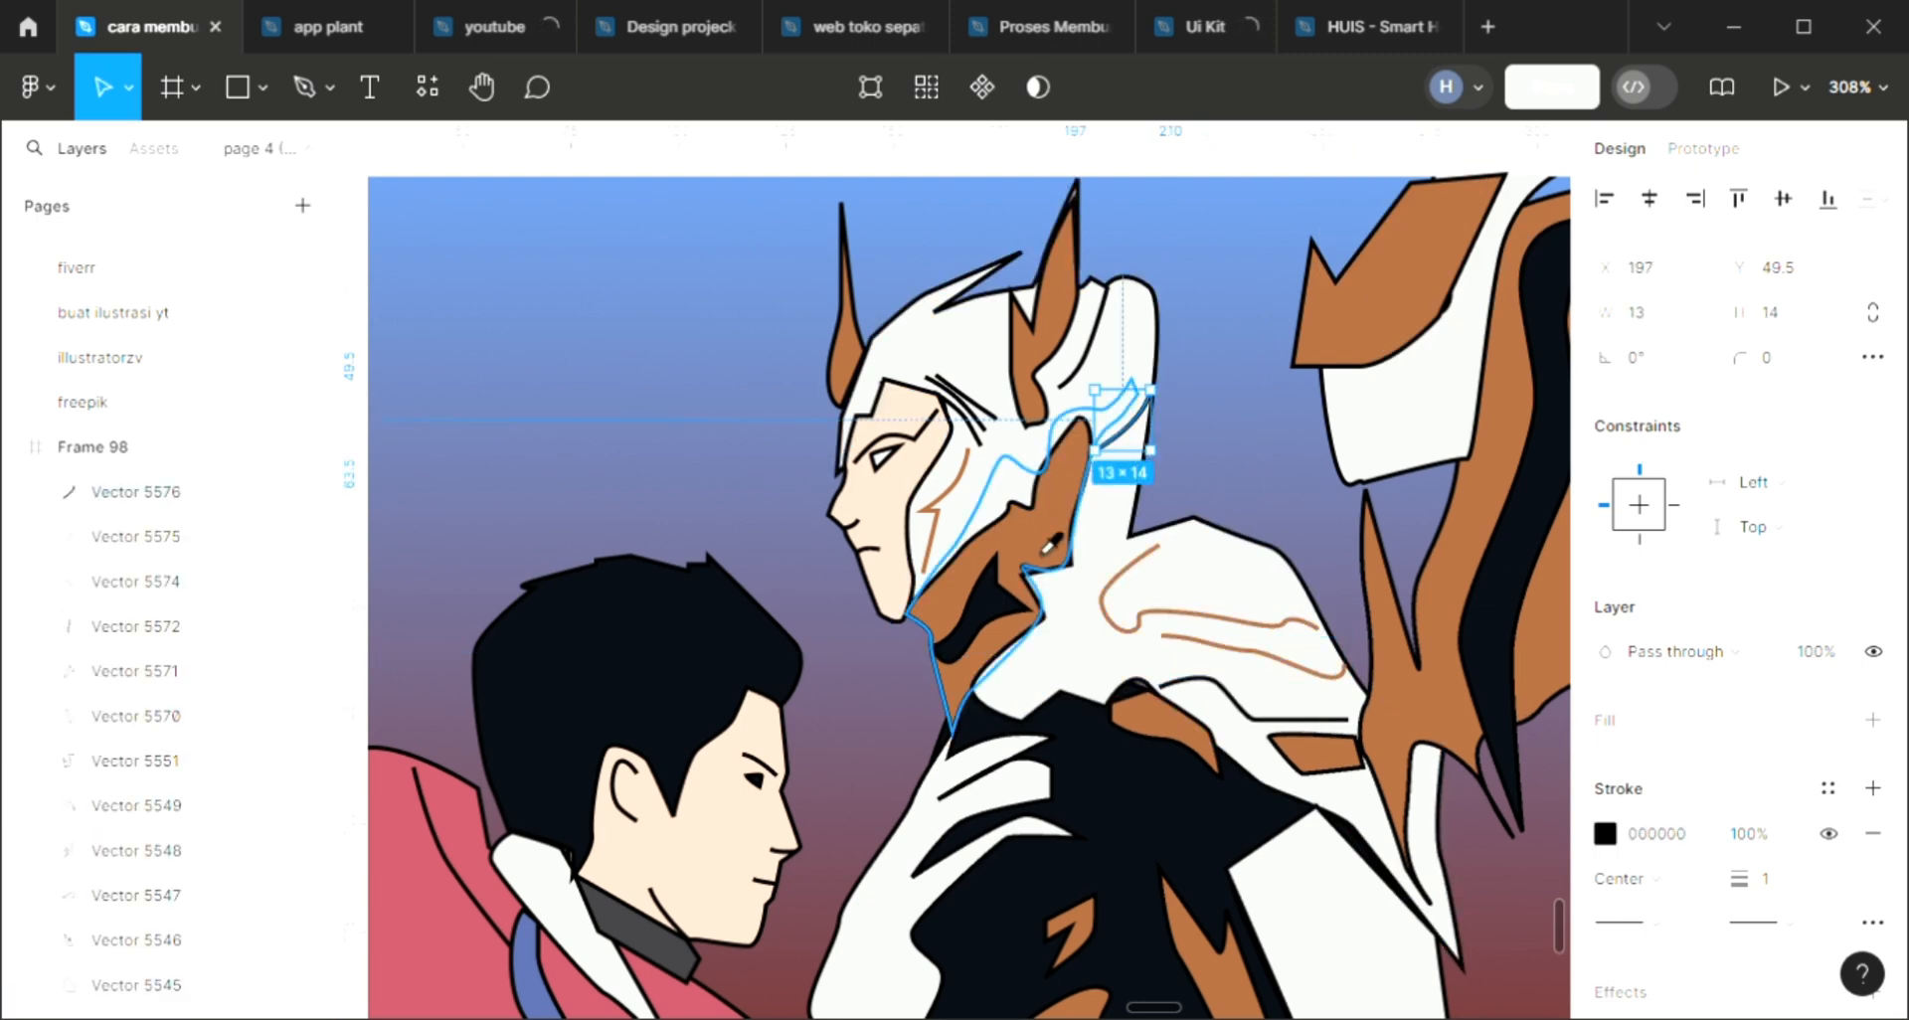
pyautogui.press('i')
pyautogui.click(1436, 256)
pyautogui.click(1094, 366)
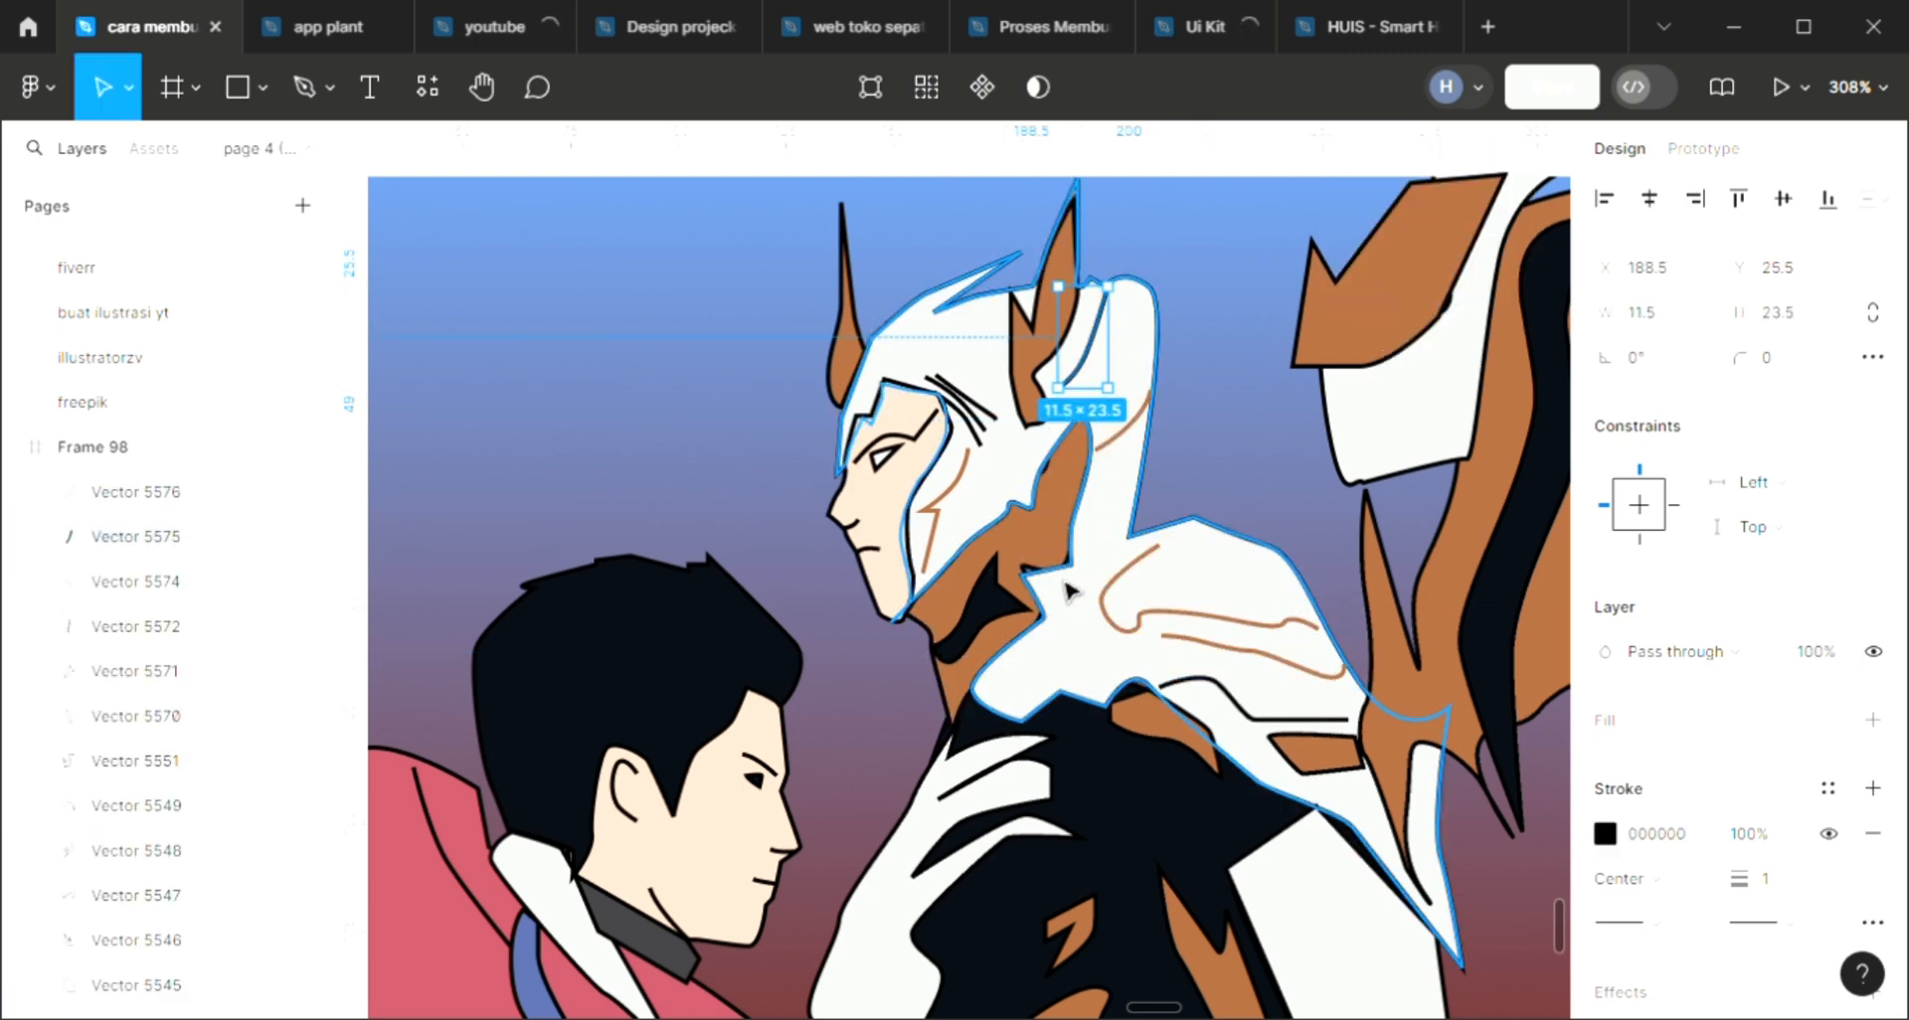
pyautogui.press('i')
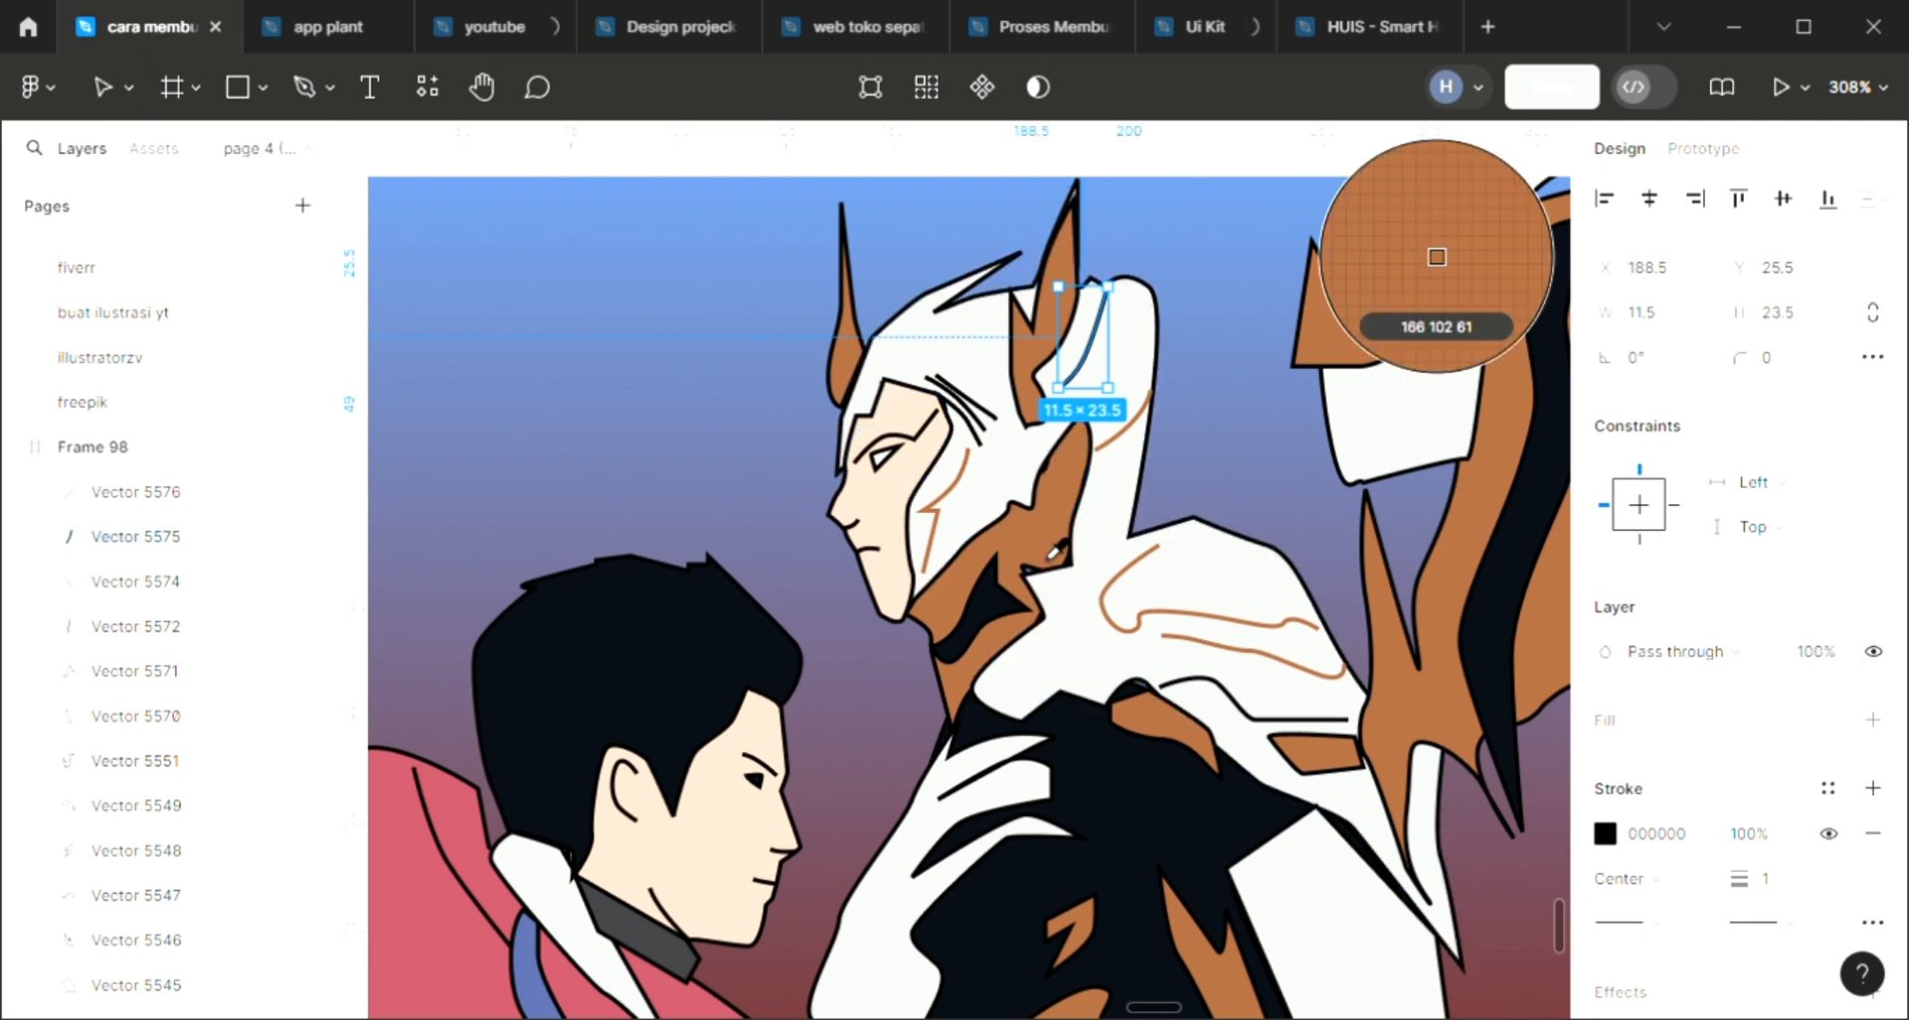
pyautogui.click(1436, 257)
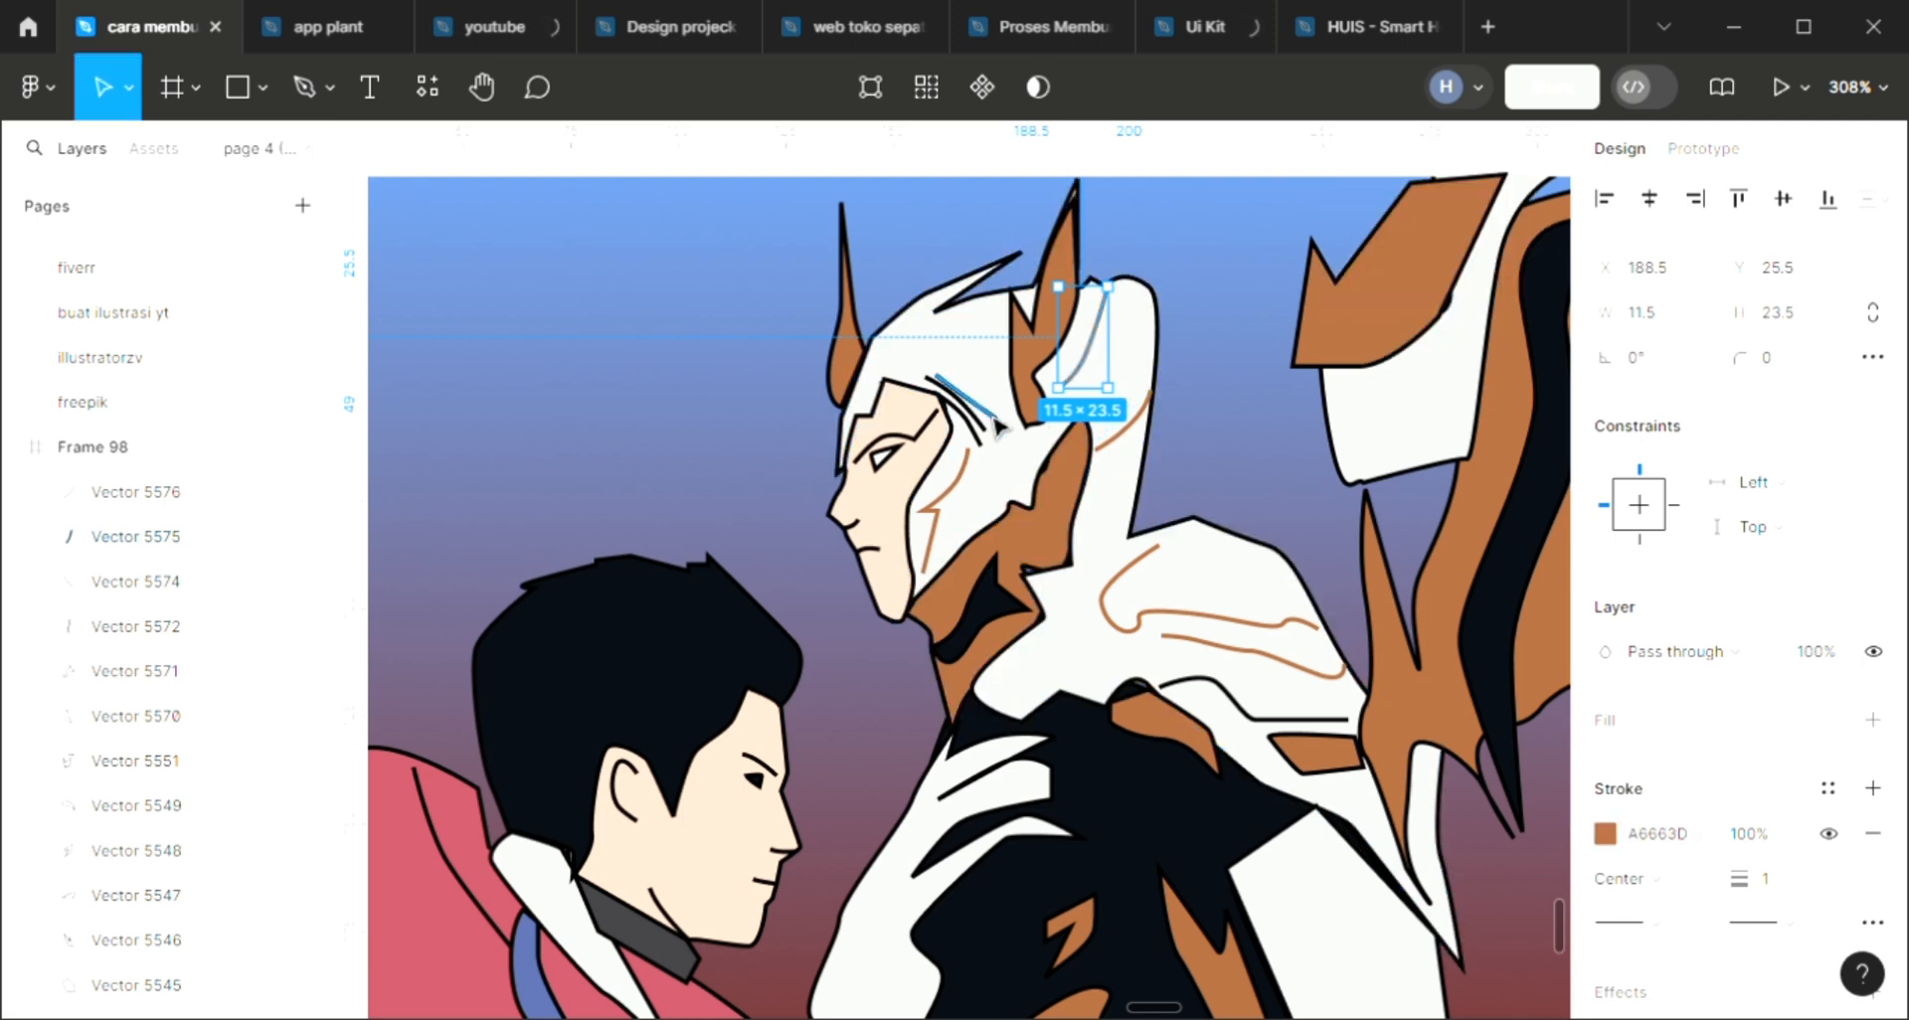
# Select the three short lines at the helmet's temple together and recolour their strokes with the sampled brown A6663D
pyautogui.click(993, 422)
pyautogui.scroll(5, 999, 437)
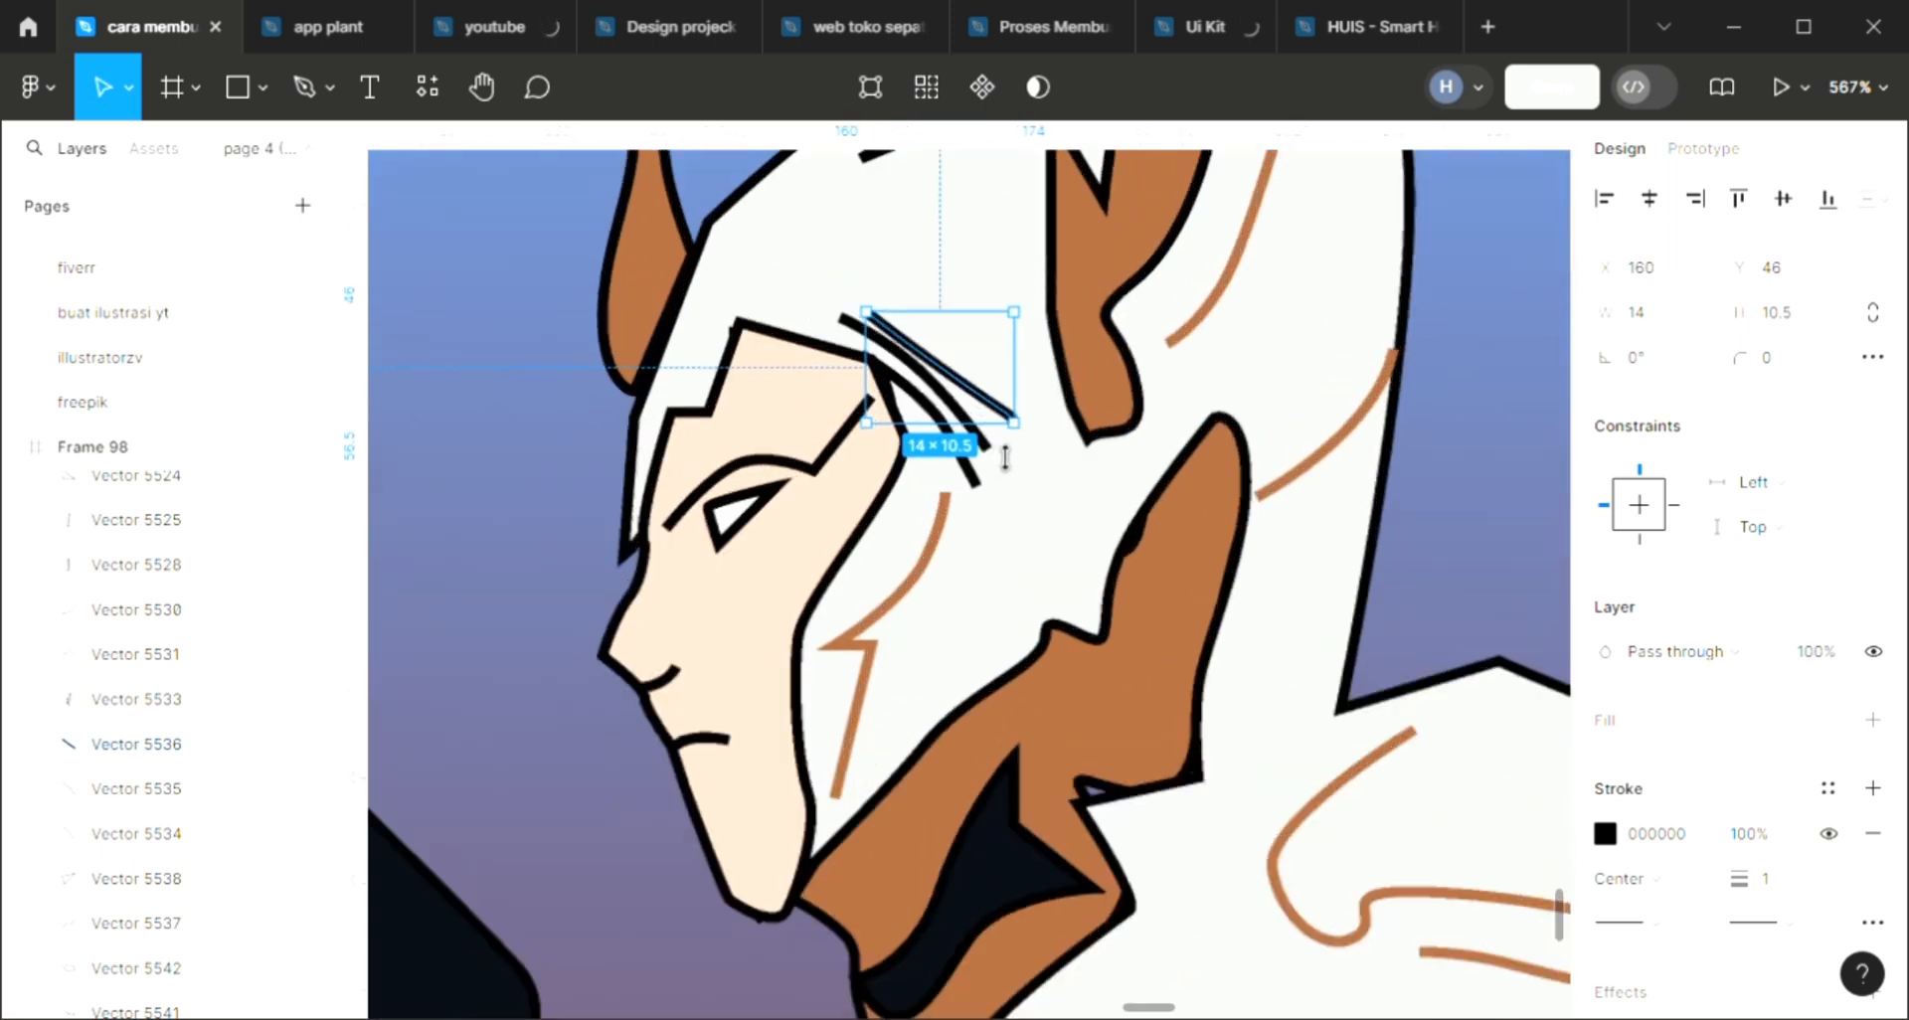
pyautogui.keyDown('shift'); pyautogui.click(998, 491); pyautogui.keyUp('shift')
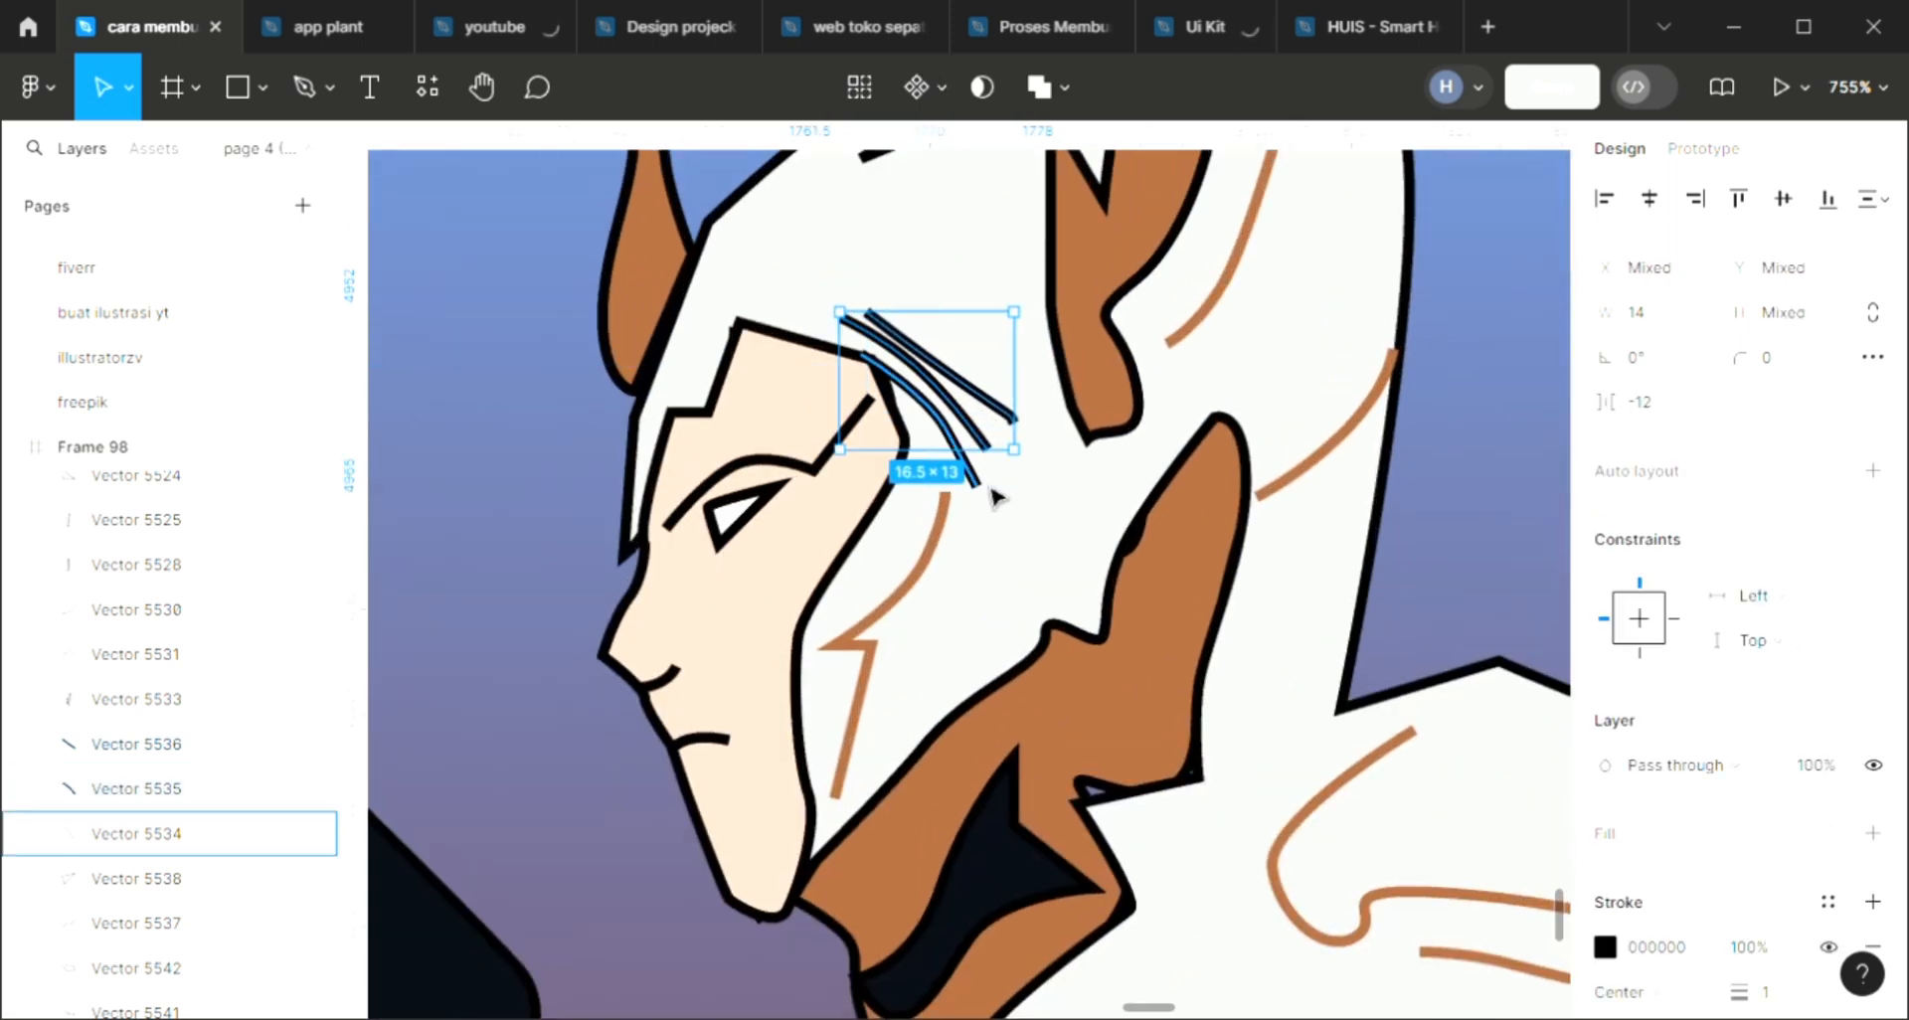
pyautogui.keyDown('shift'); pyautogui.click(995, 494); pyautogui.keyUp('shift')
pyautogui.scroll(-5, 994, 494)
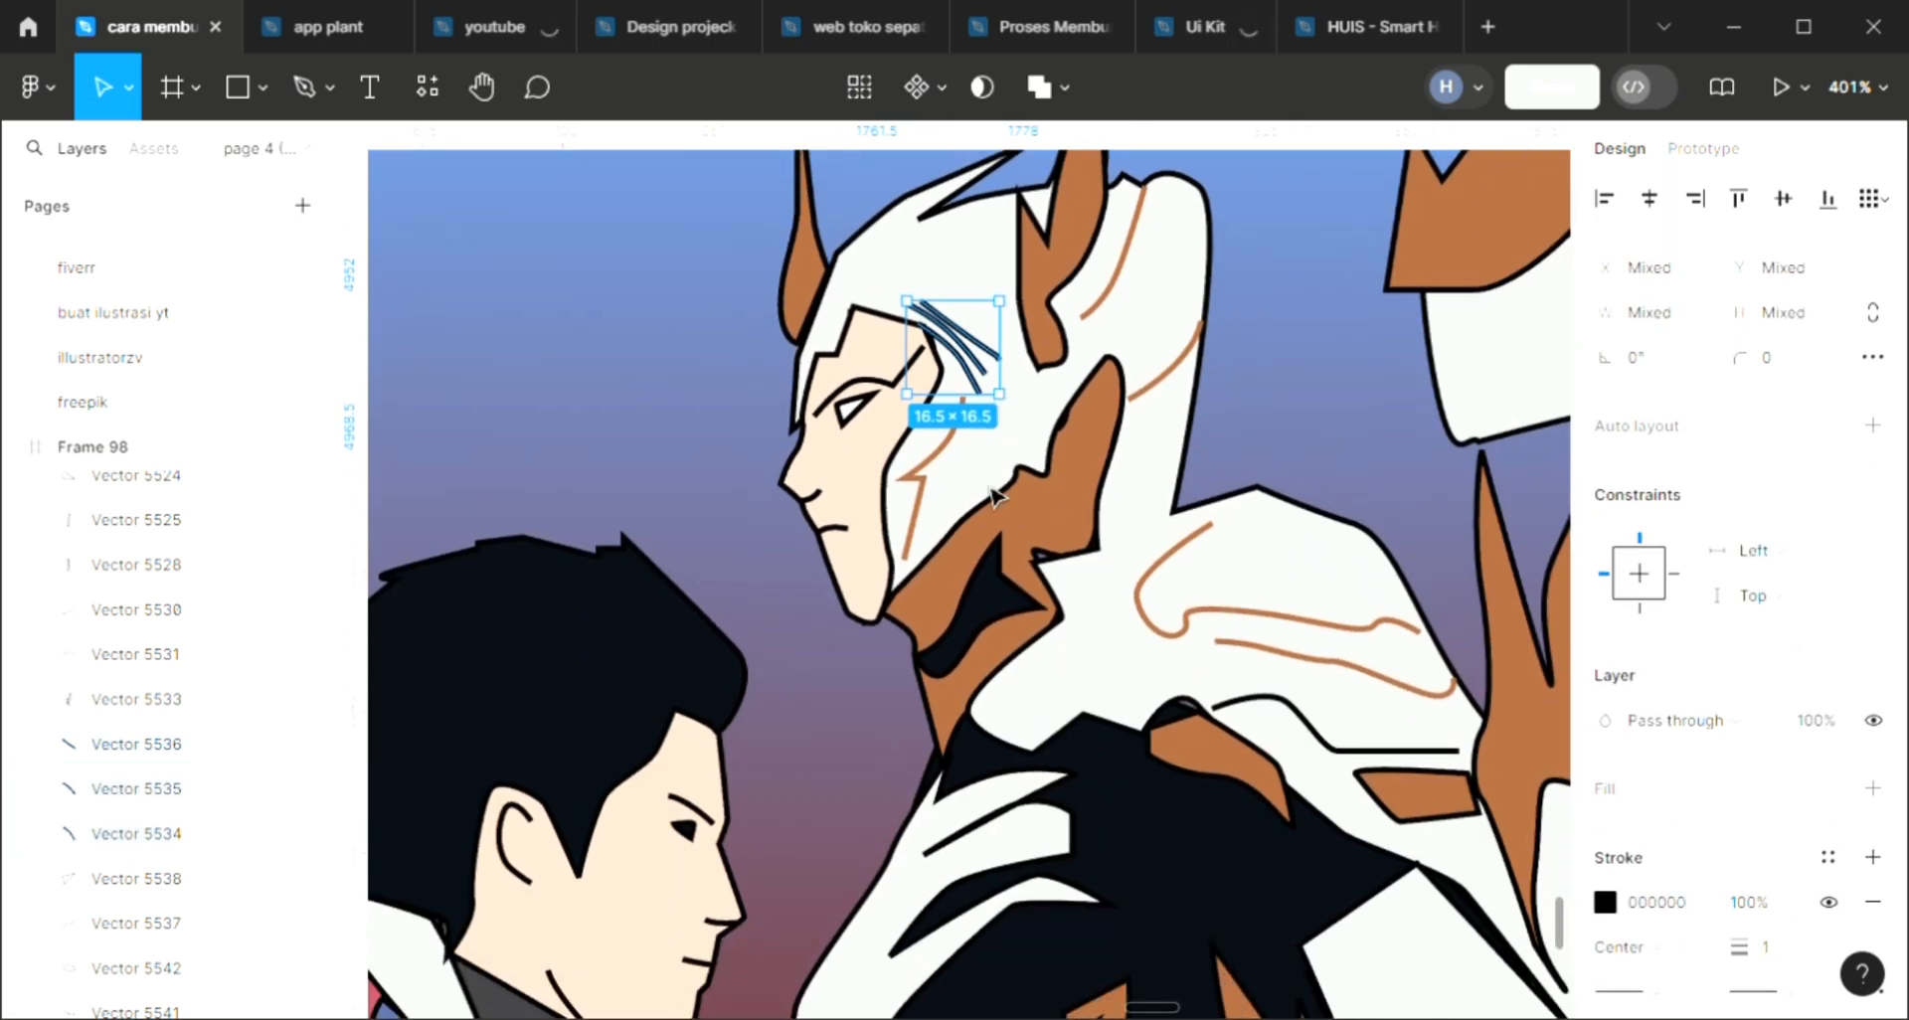
pyautogui.press('i')
pyautogui.click(1044, 505)
pyautogui.scroll(-1, 1046, 509)
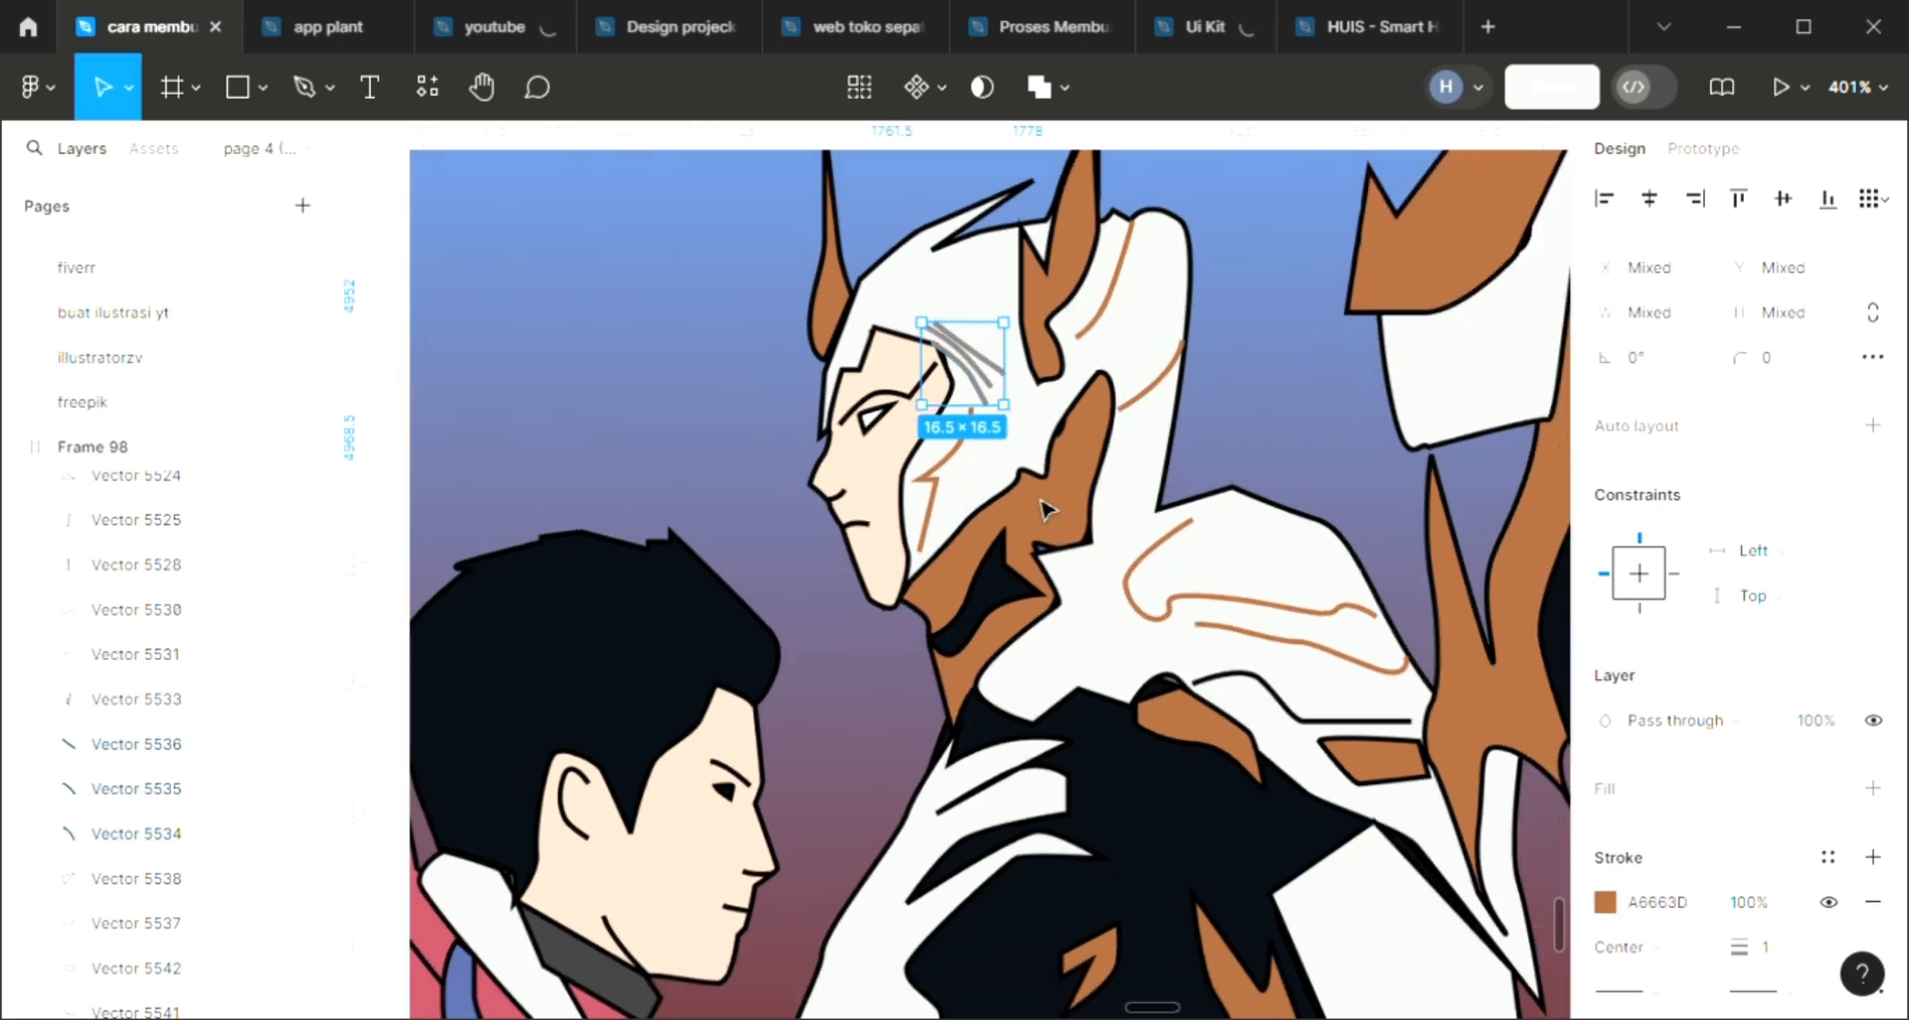
pyautogui.scroll(-3, 1044, 509)
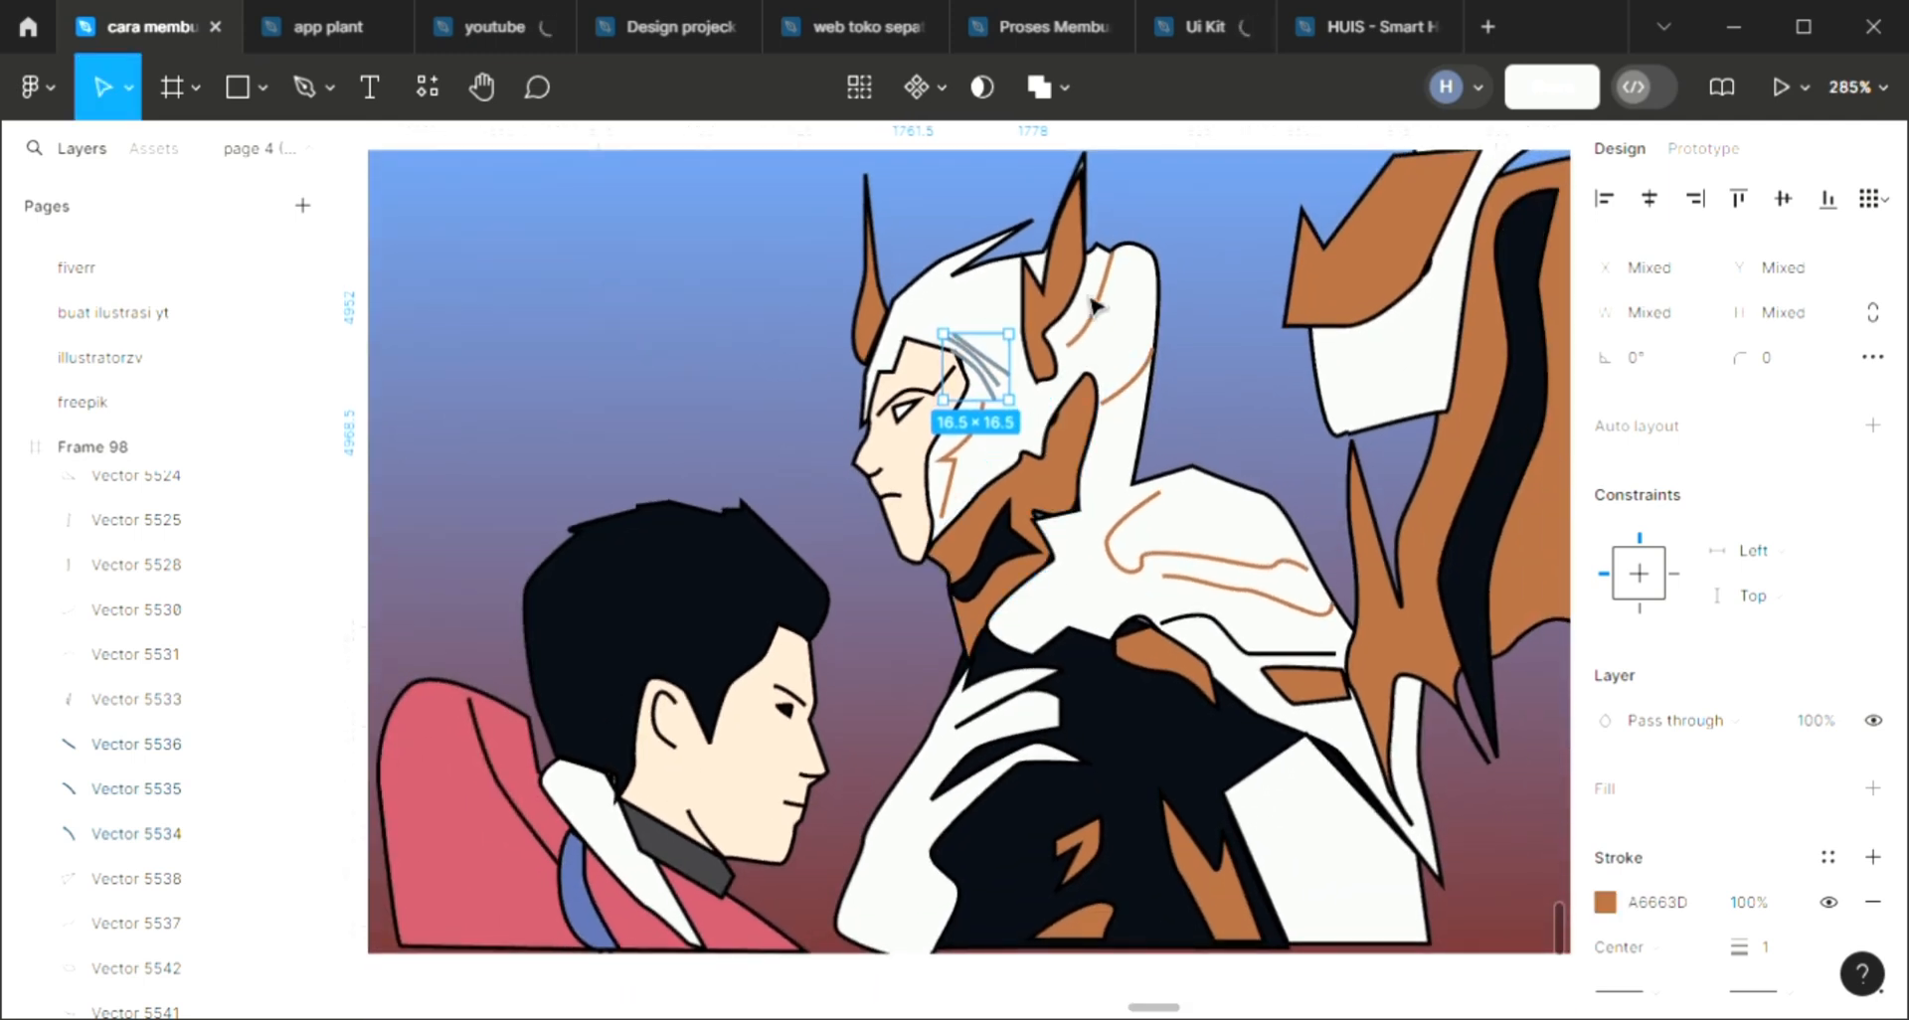
pyautogui.press('Escape')
# Draw a closed, curved tapering shape along the upper edge of the white panel behind the warrior's torso with the Pen tool
pyautogui.scroll(-2, 1181, 512)
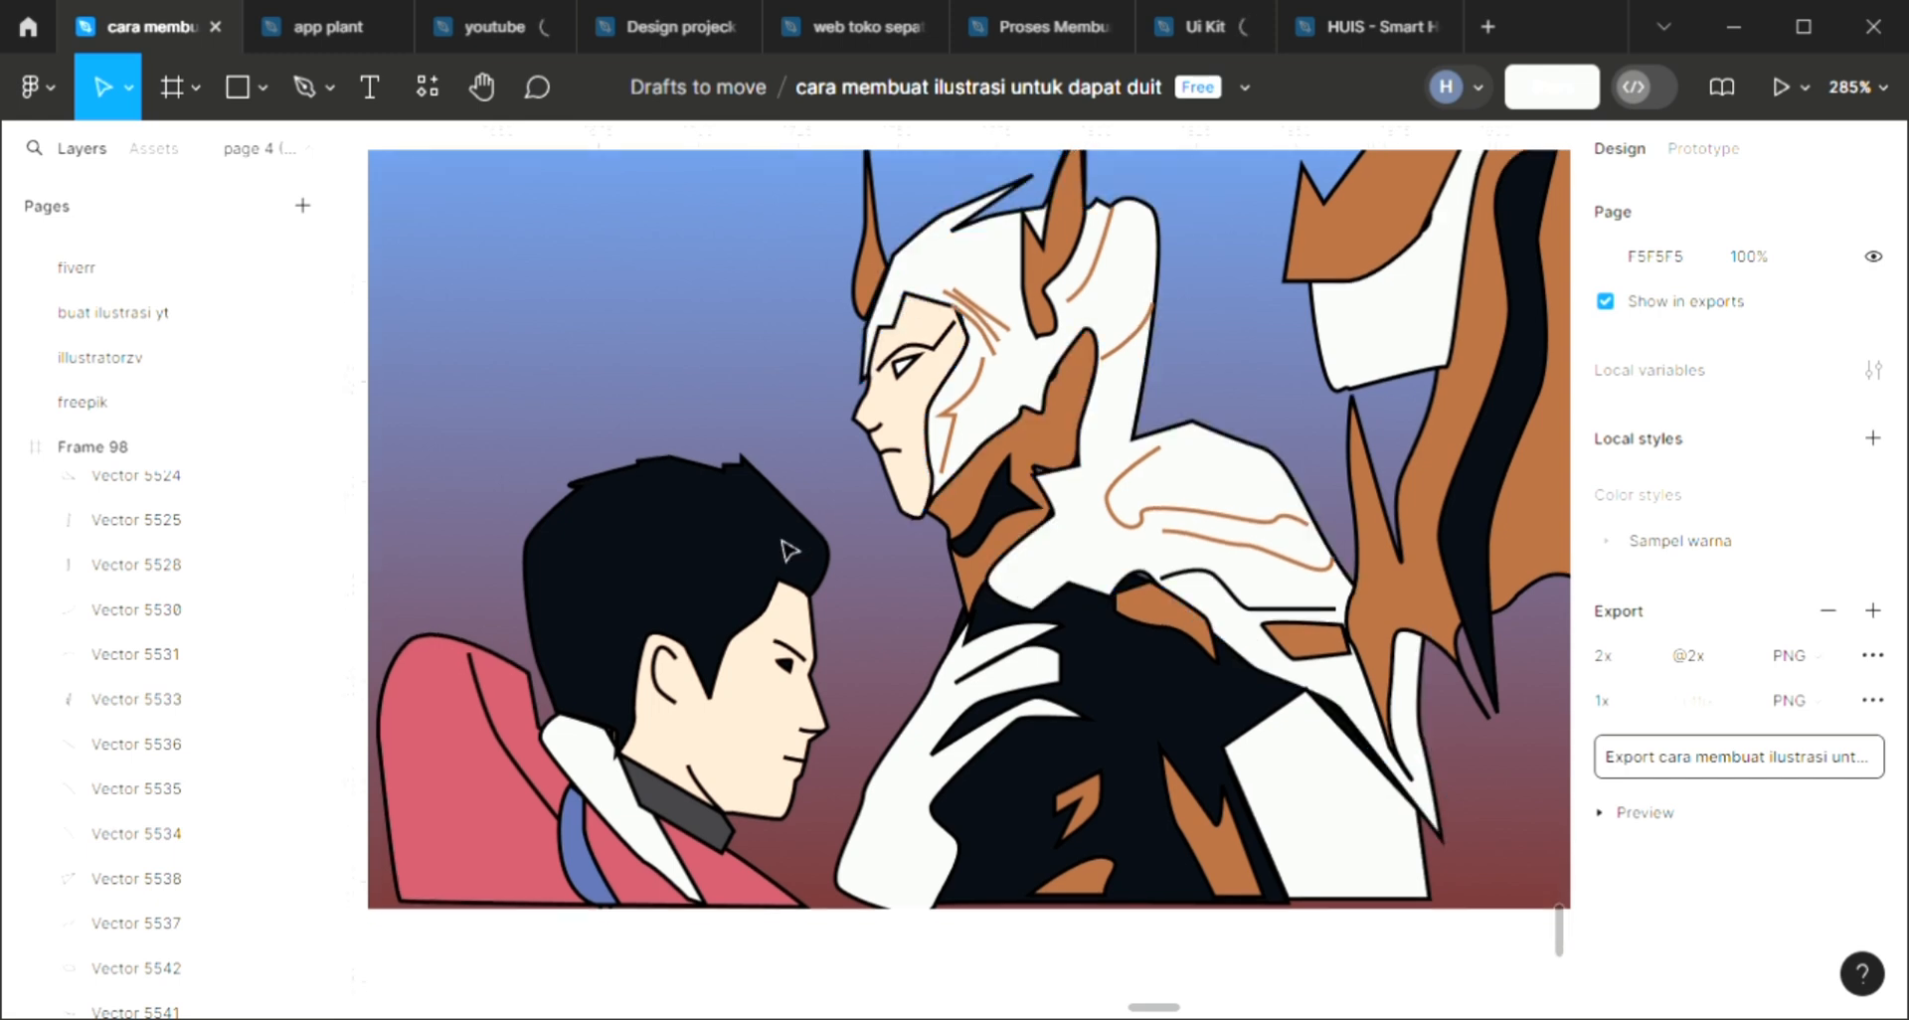
pyautogui.scroll(-1, 789, 550)
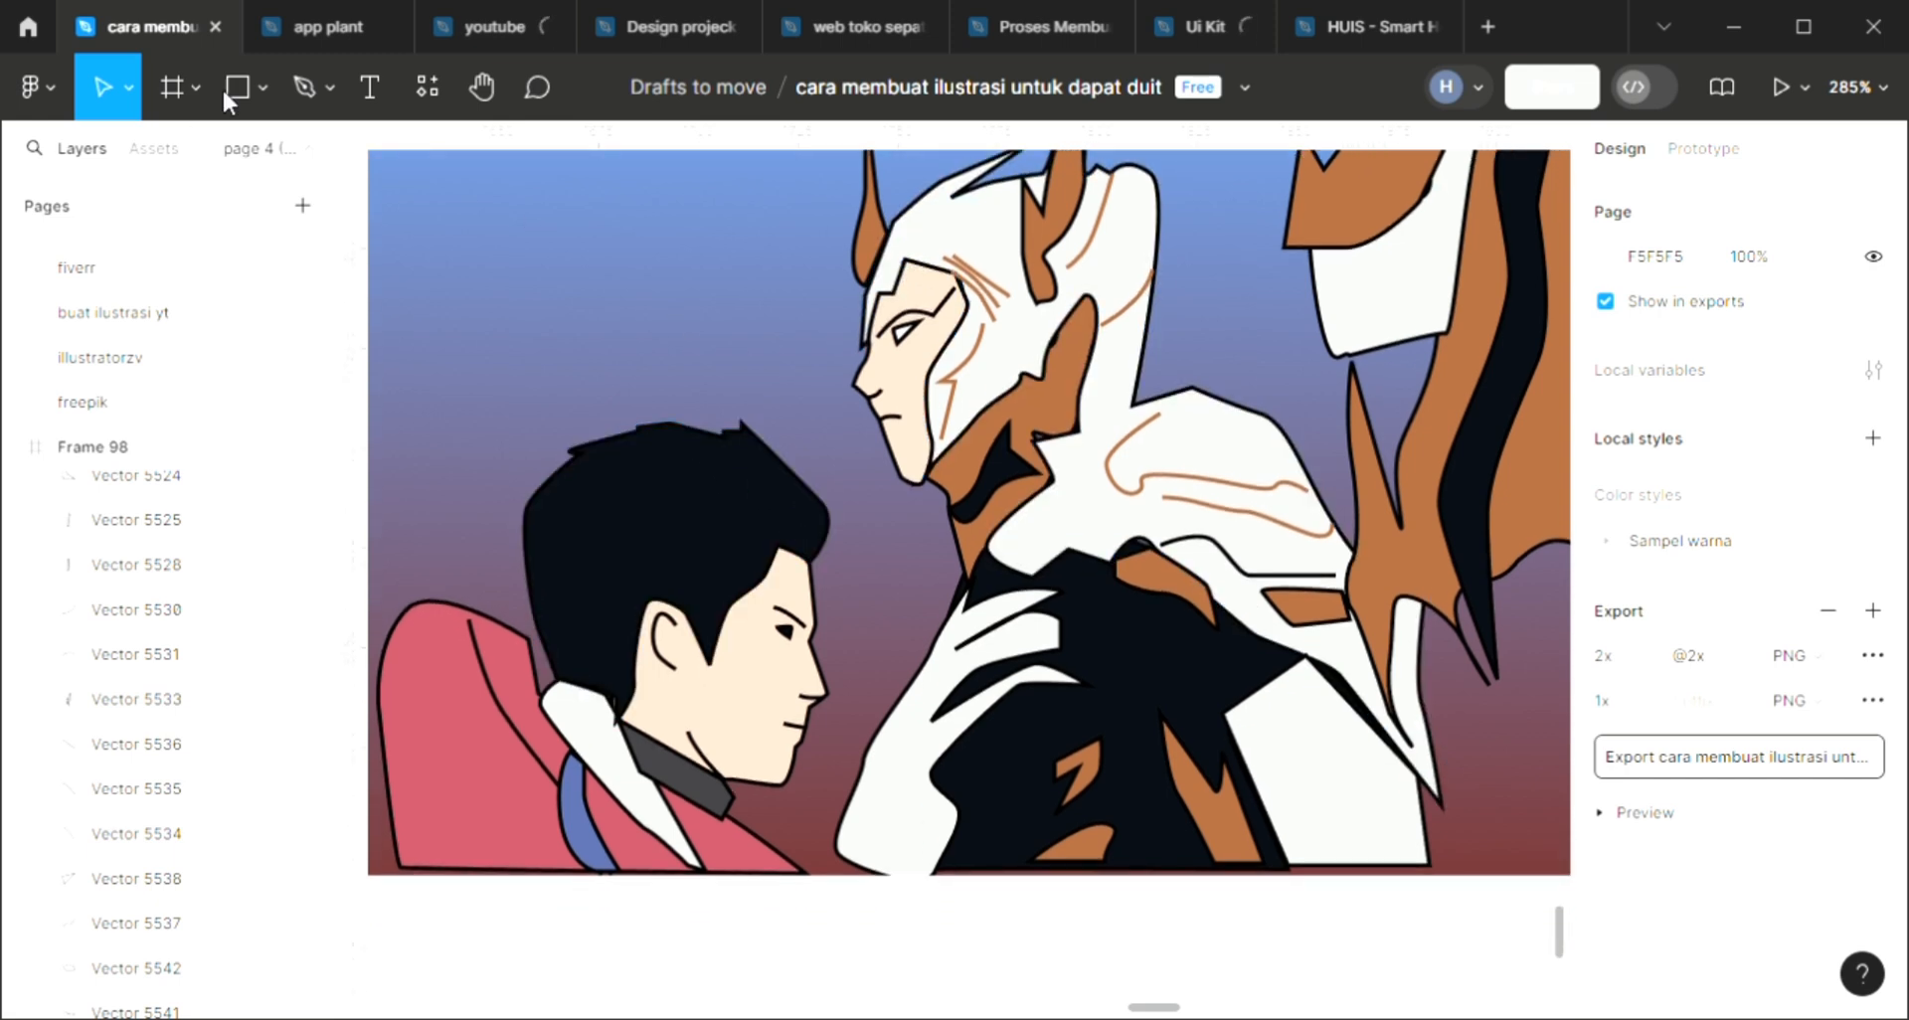
pyautogui.click(304, 86)
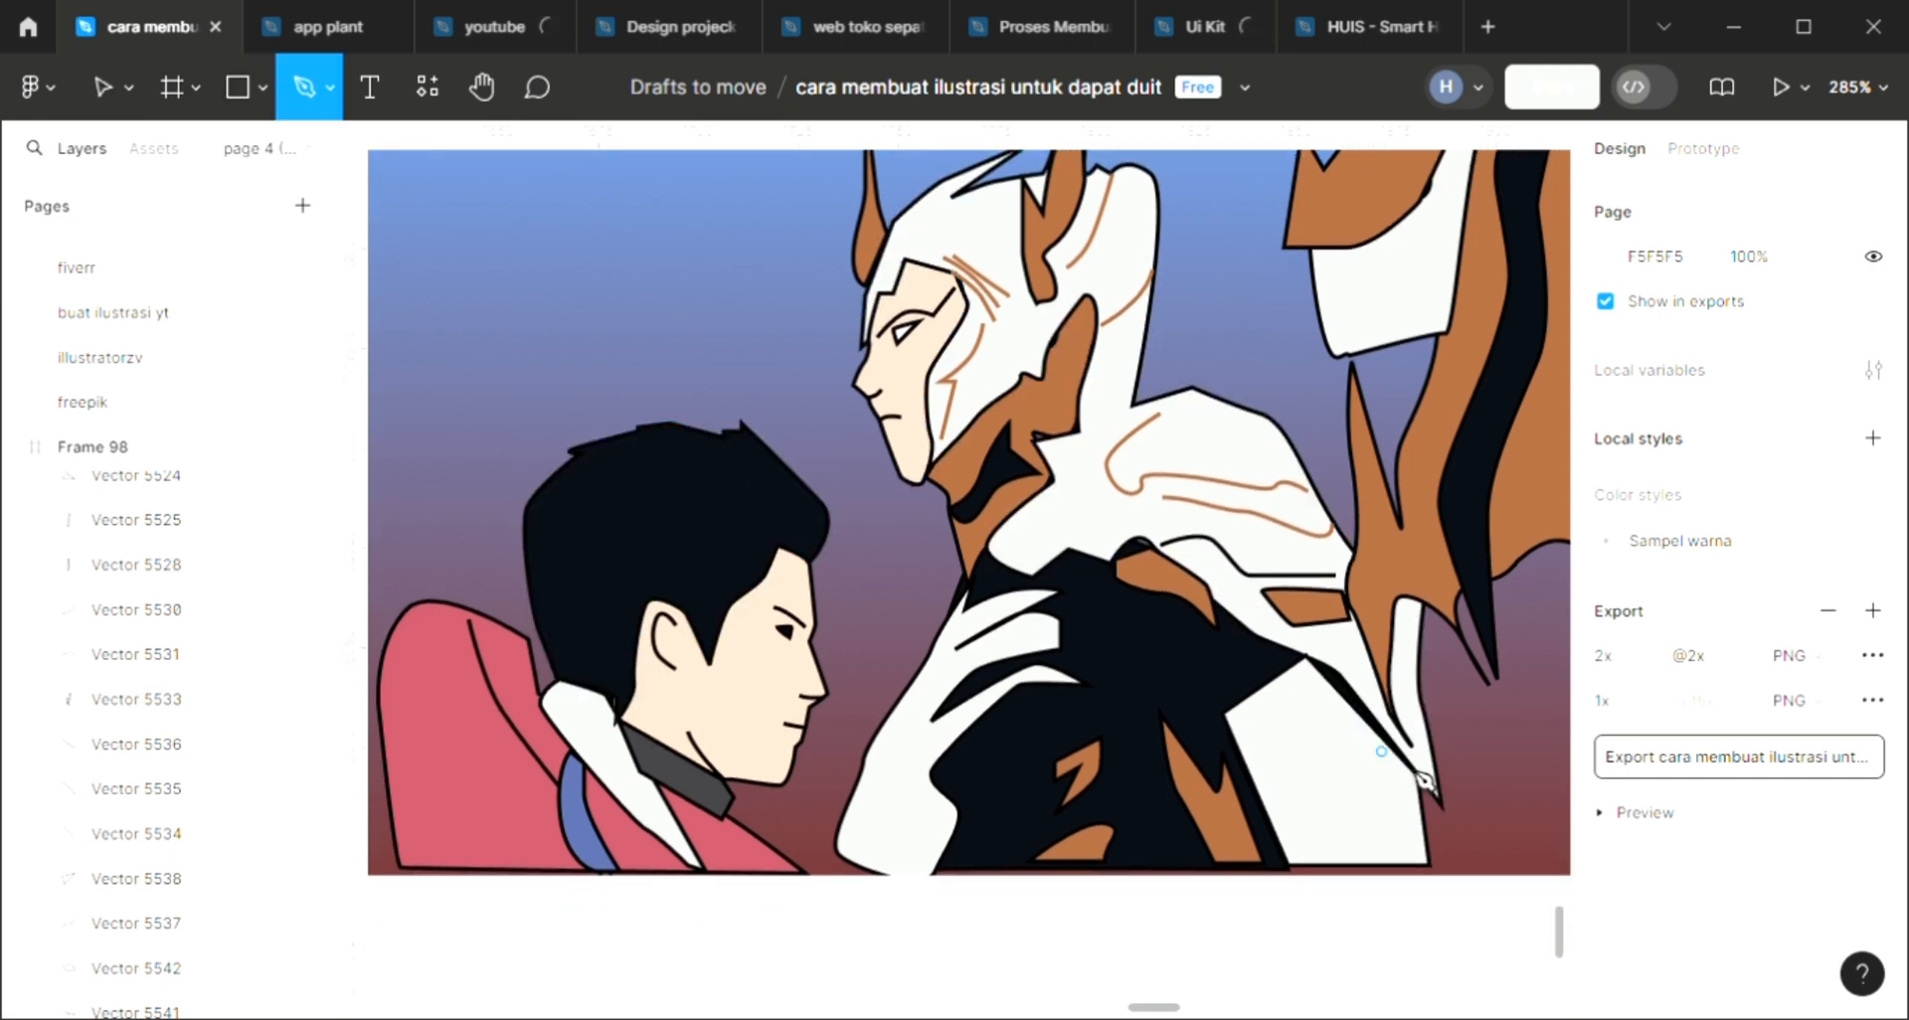
pyautogui.click(1265, 688)
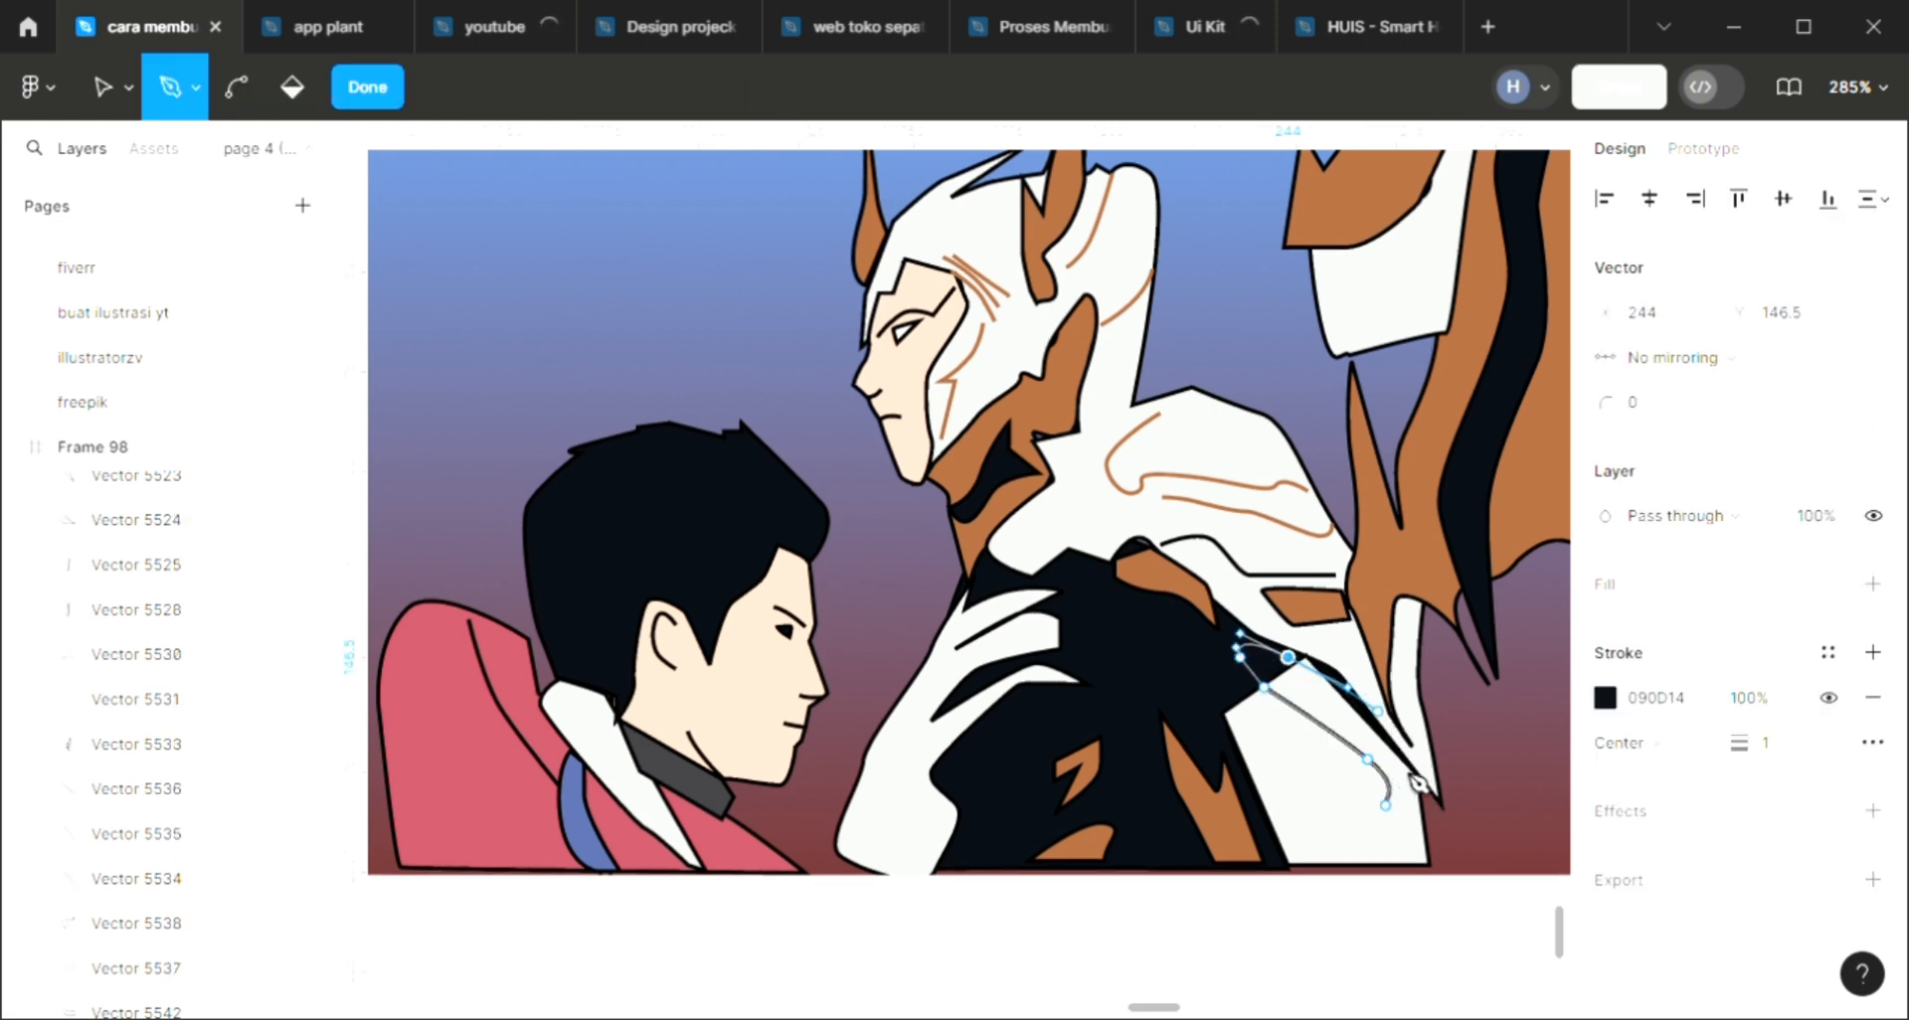
pyautogui.click(1398, 751)
pyautogui.click(1399, 827)
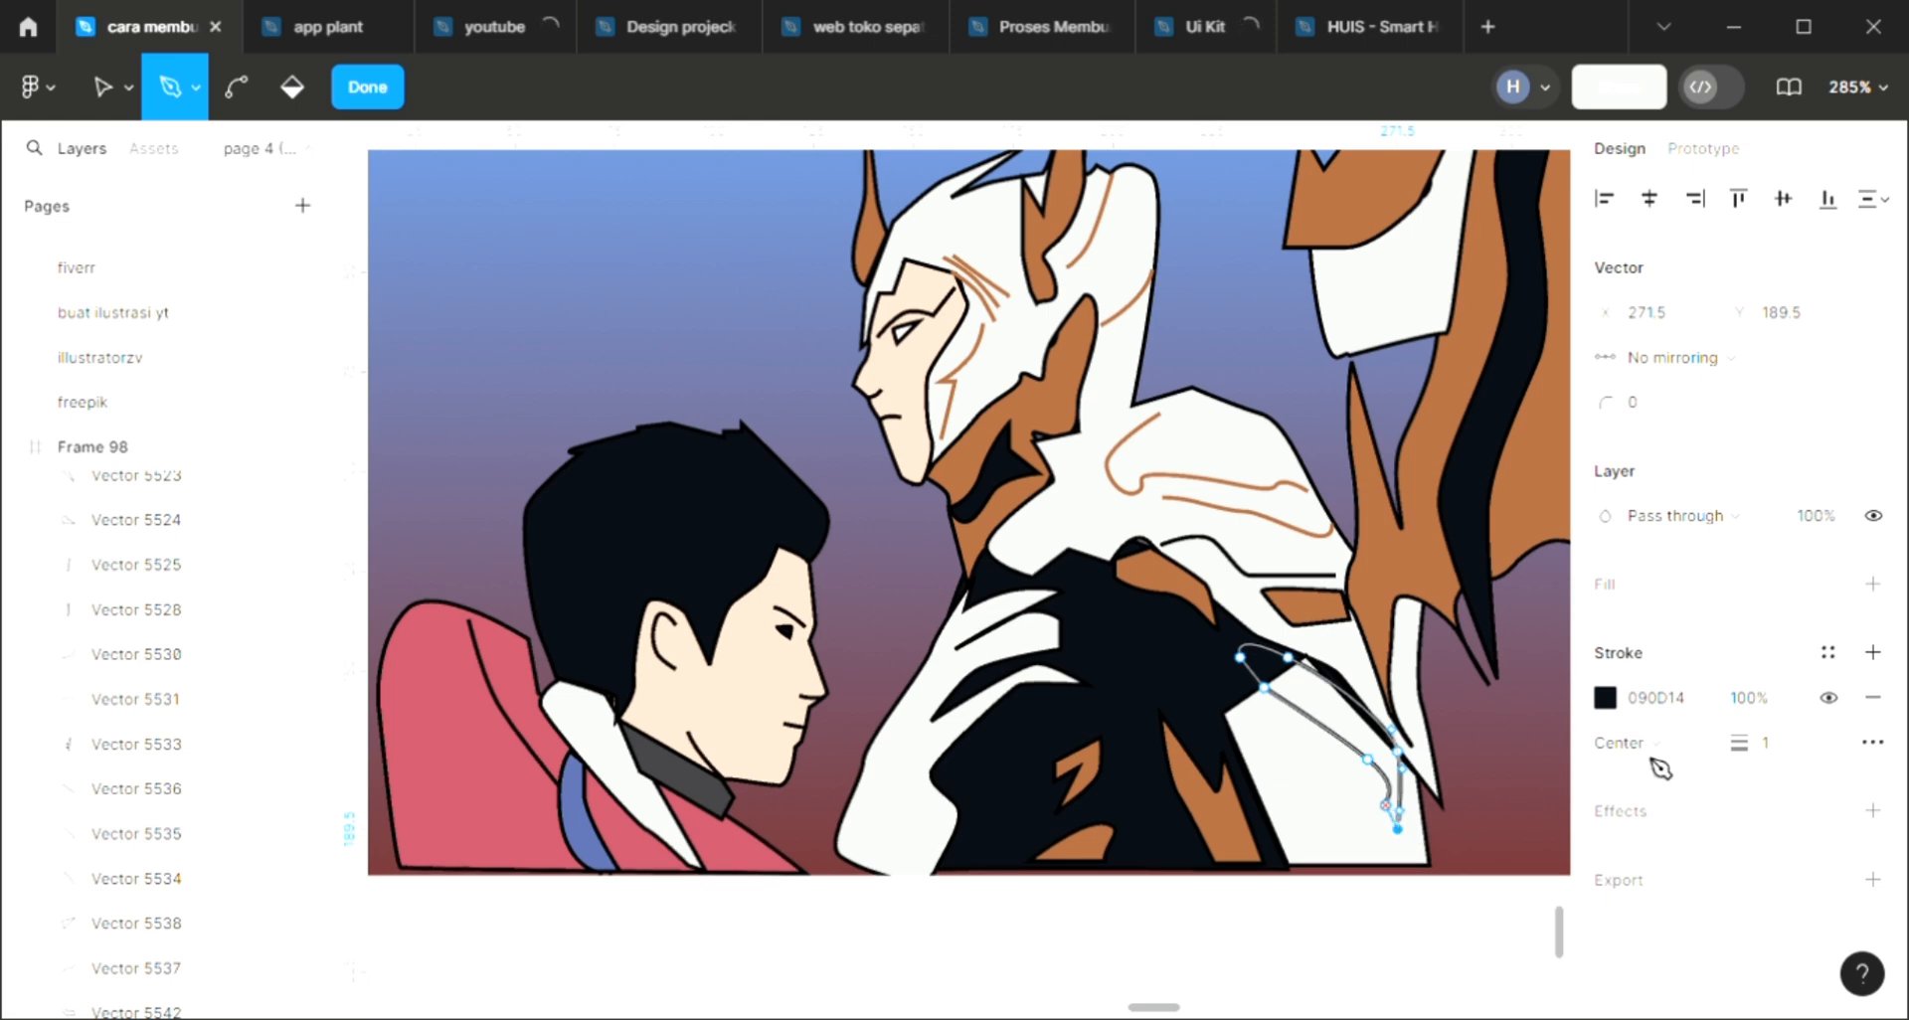
# Add a fill to the tapering shape on the white panel and colour it A6663D, sampled from the warrior's brown neck piece
pyautogui.click(1870, 589)
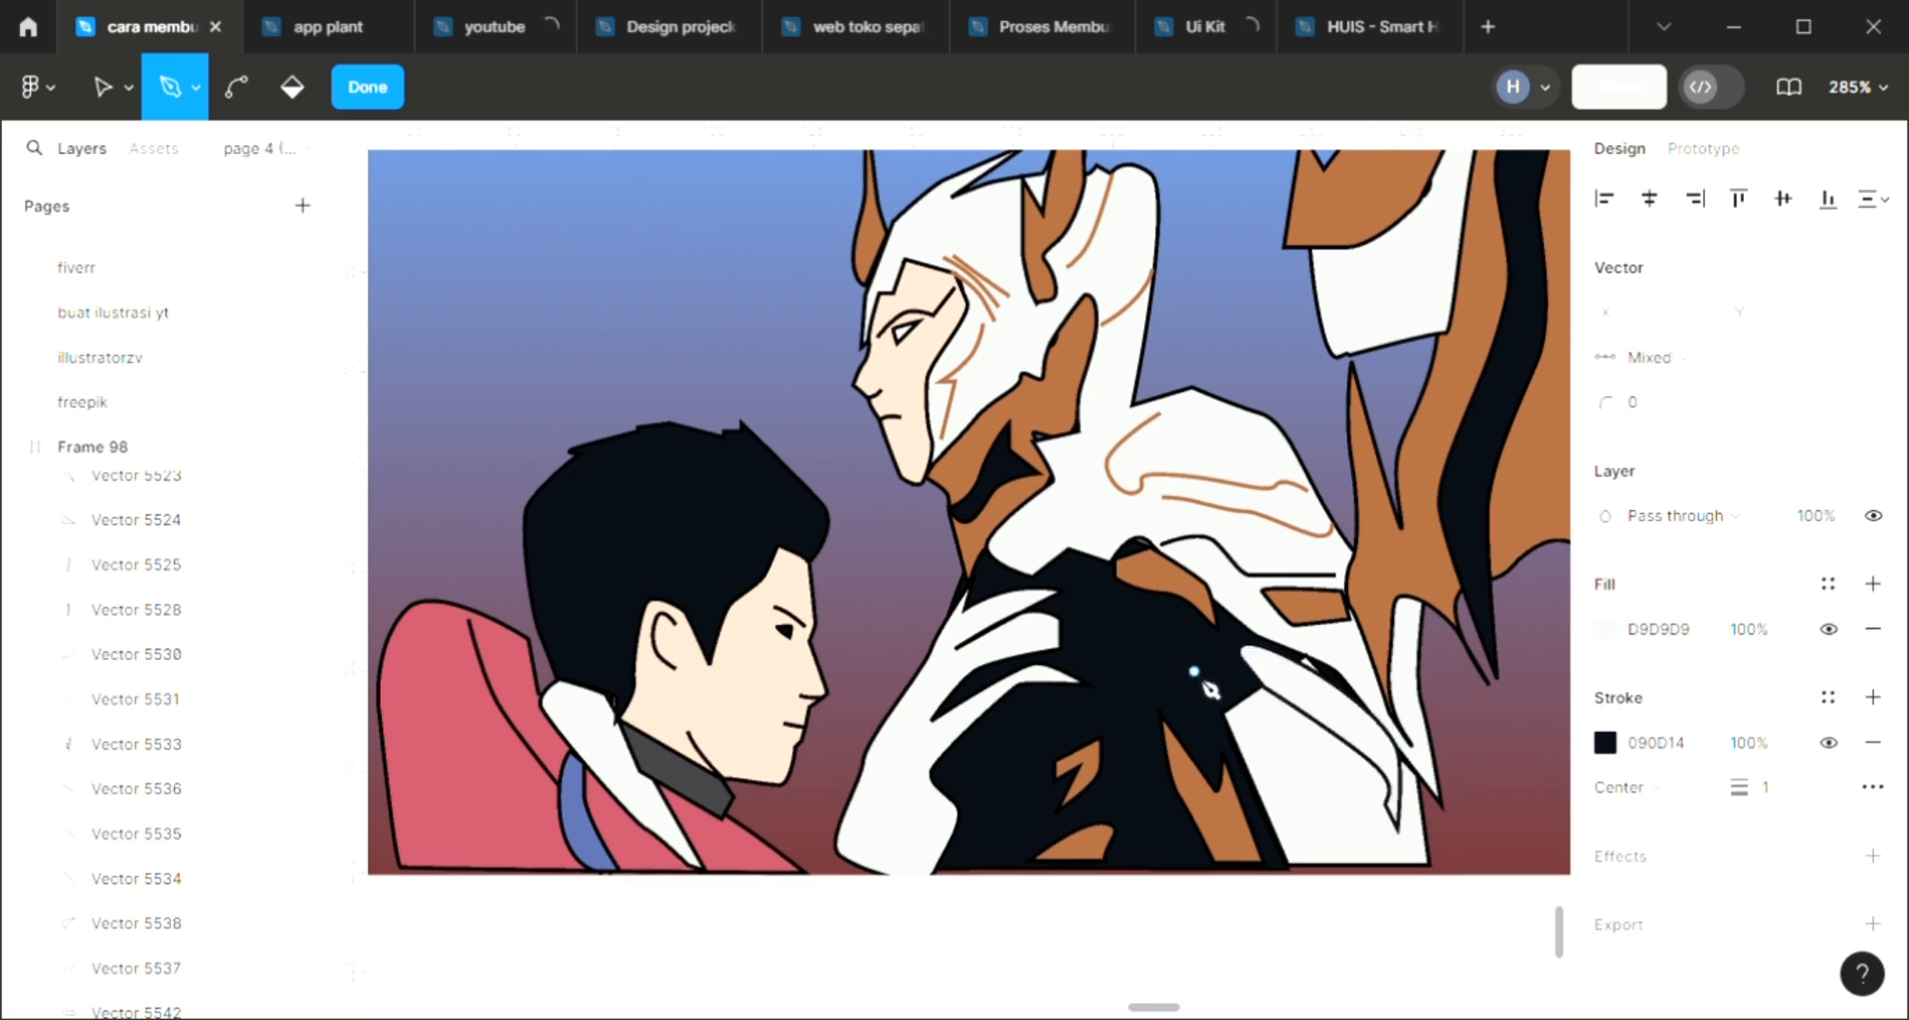
pyautogui.press('i')
pyautogui.click(1021, 438)
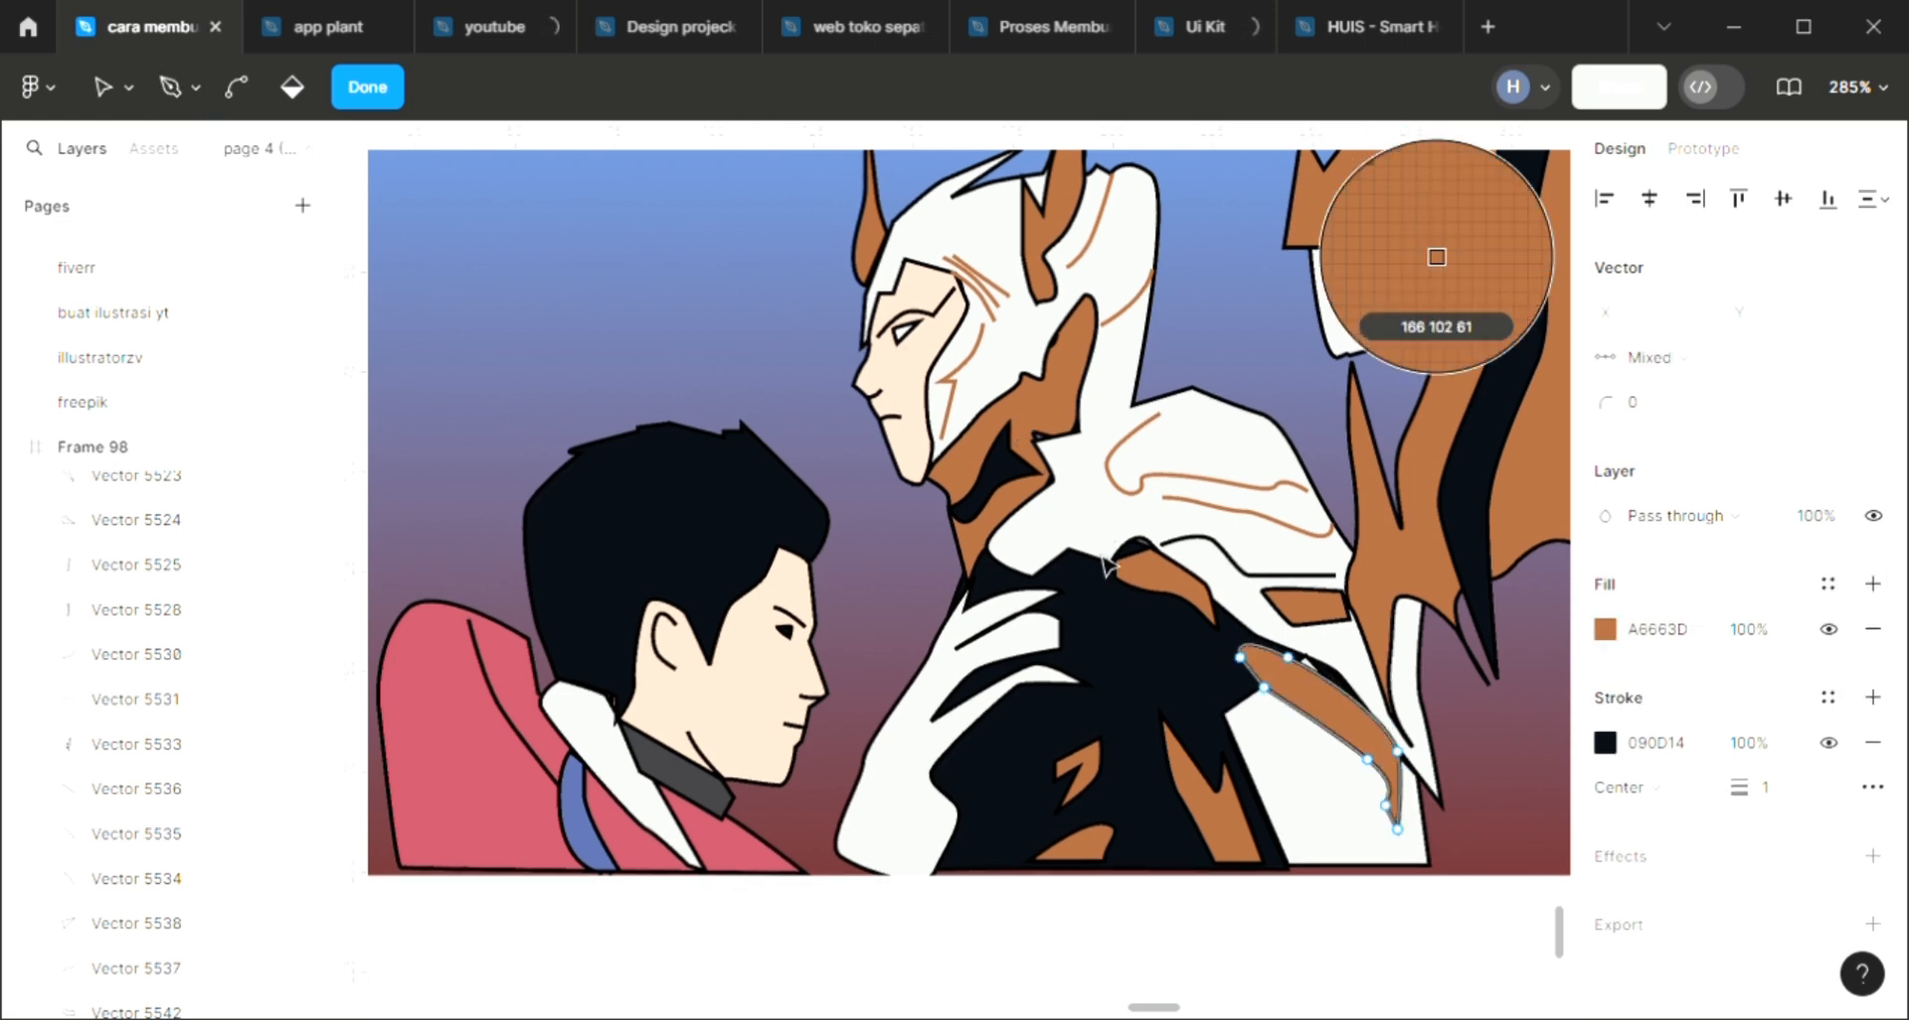
pyautogui.scroll(2, 1104, 562)
pyautogui.scroll(-2, 1104, 562)
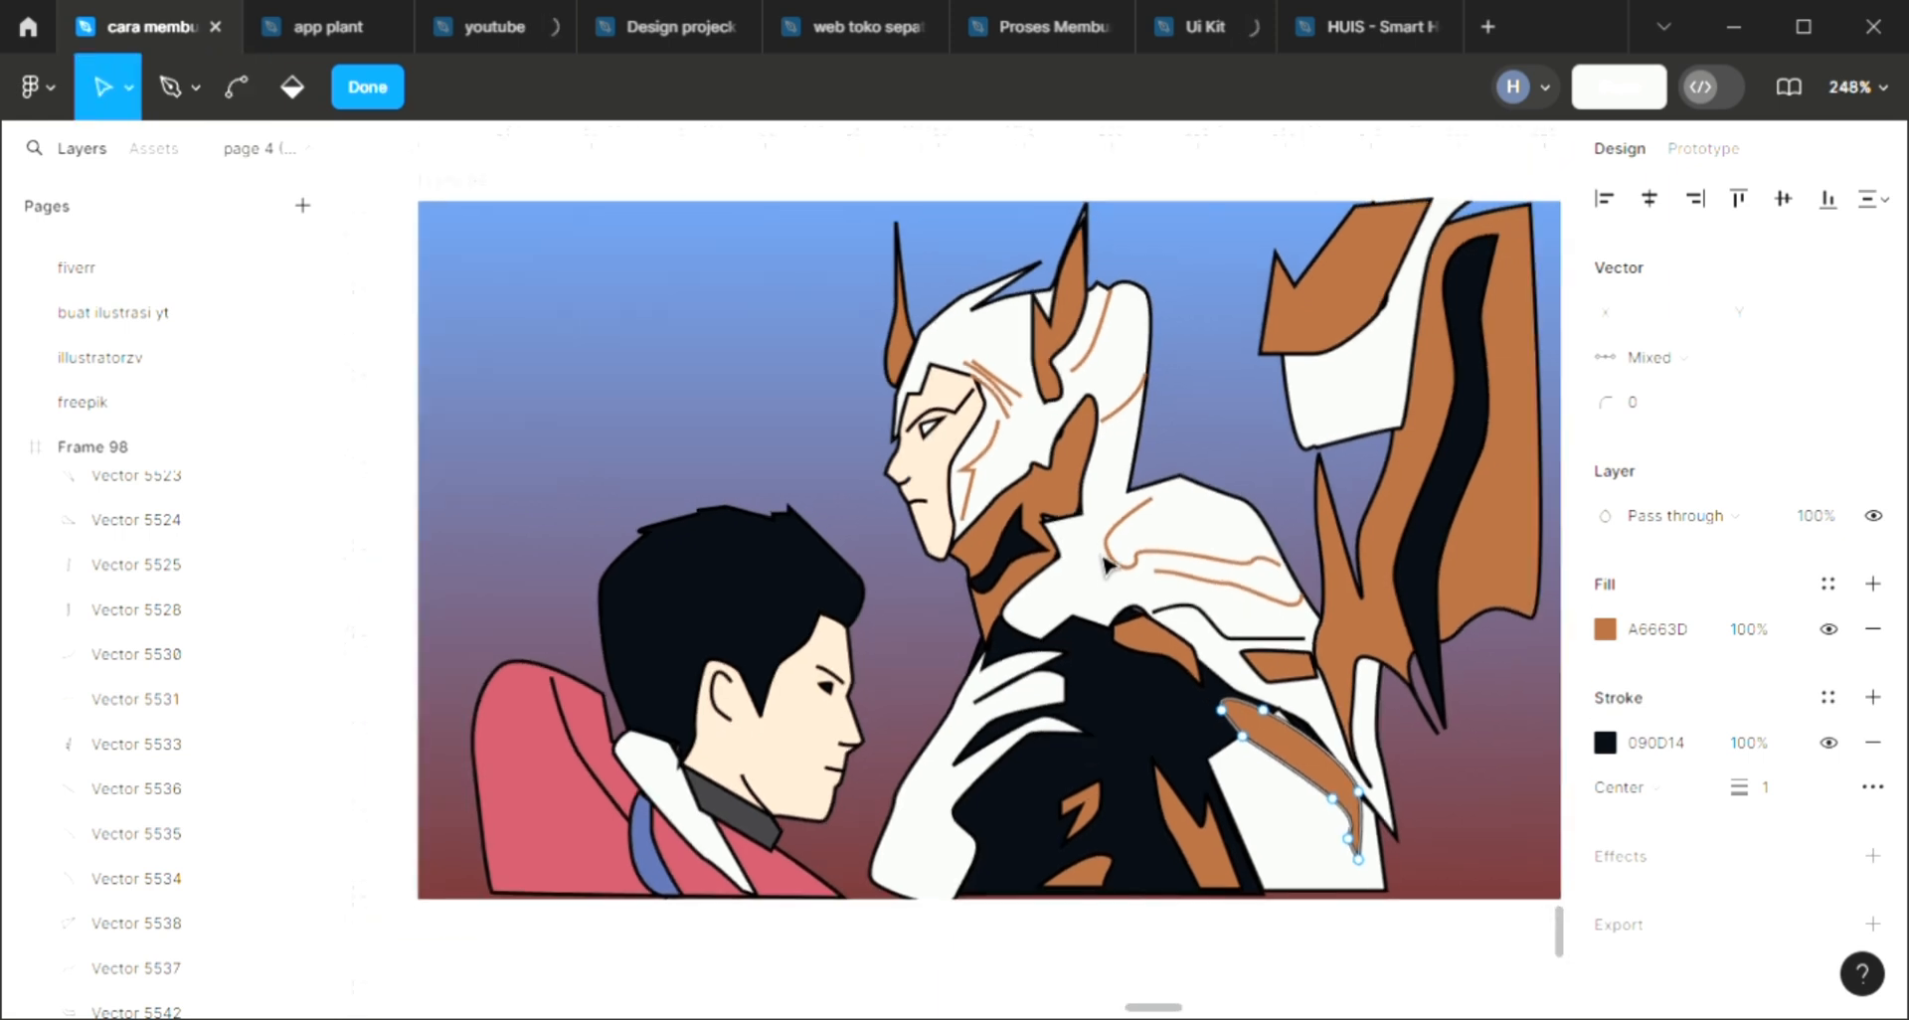
pyautogui.scroll(3, 1104, 562)
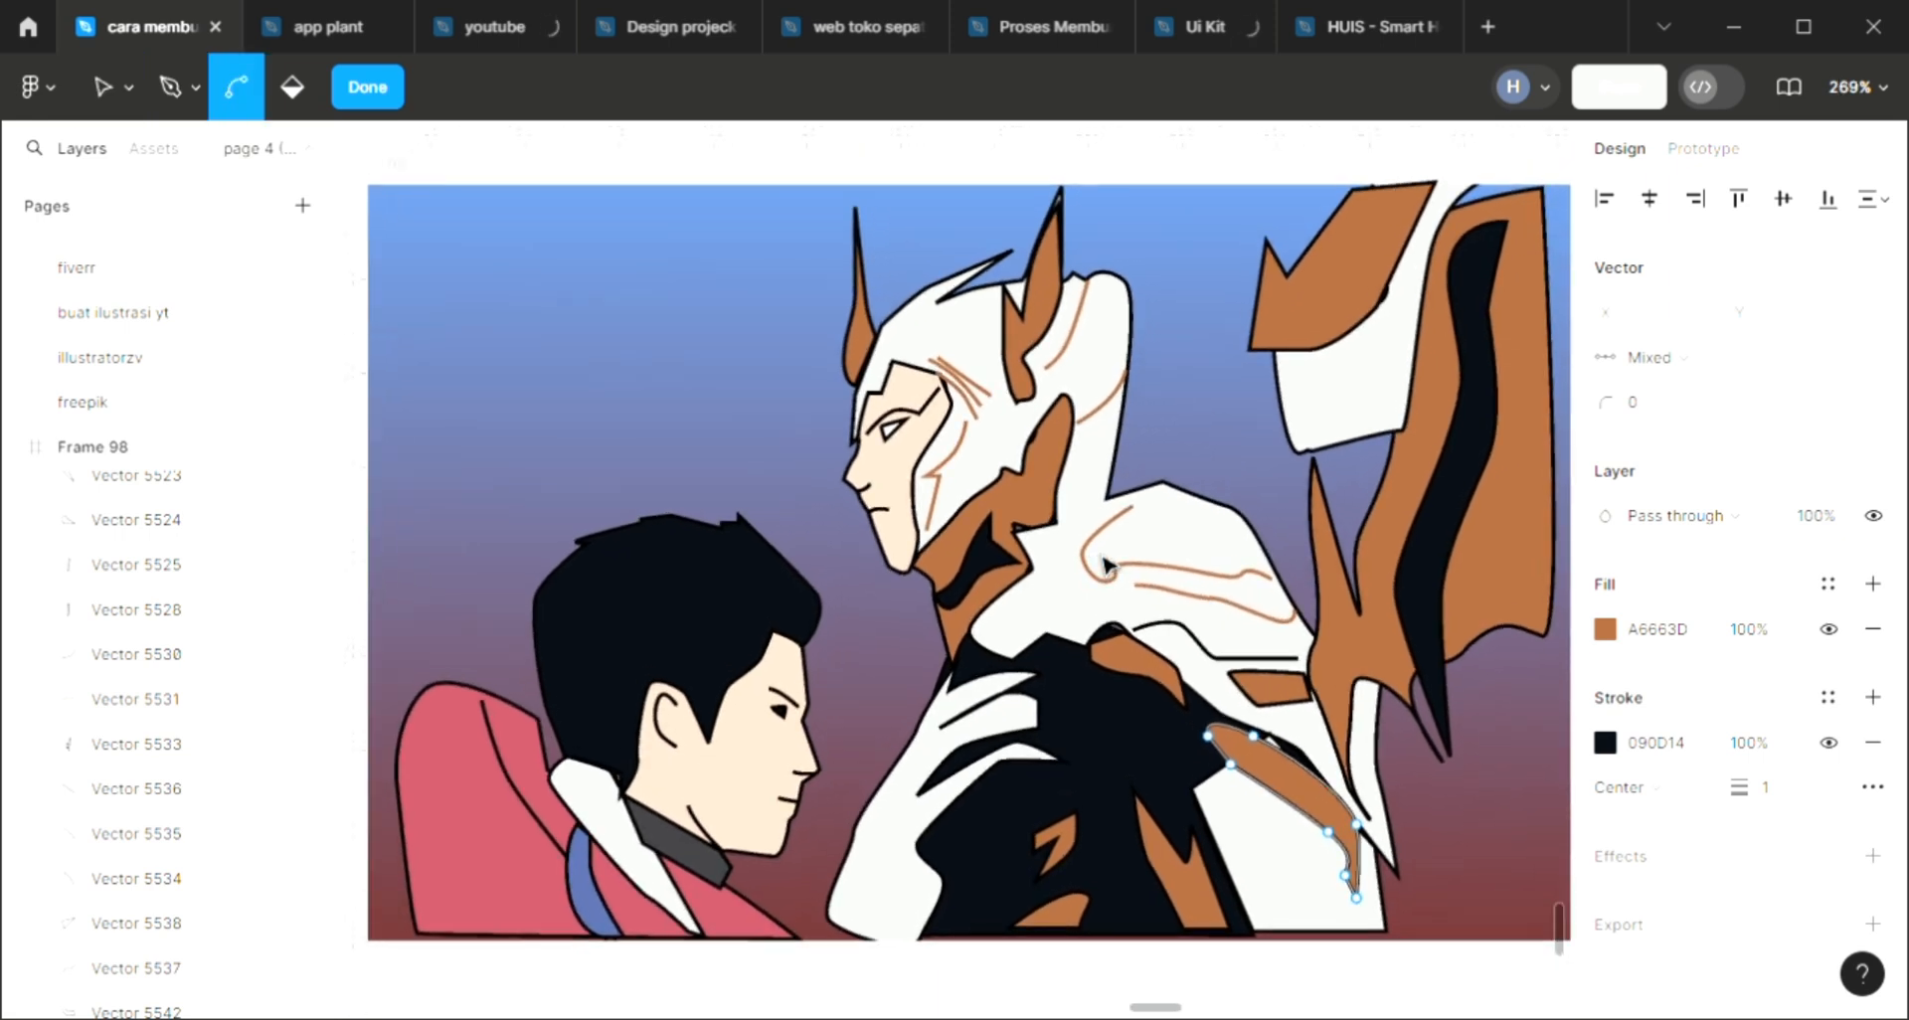